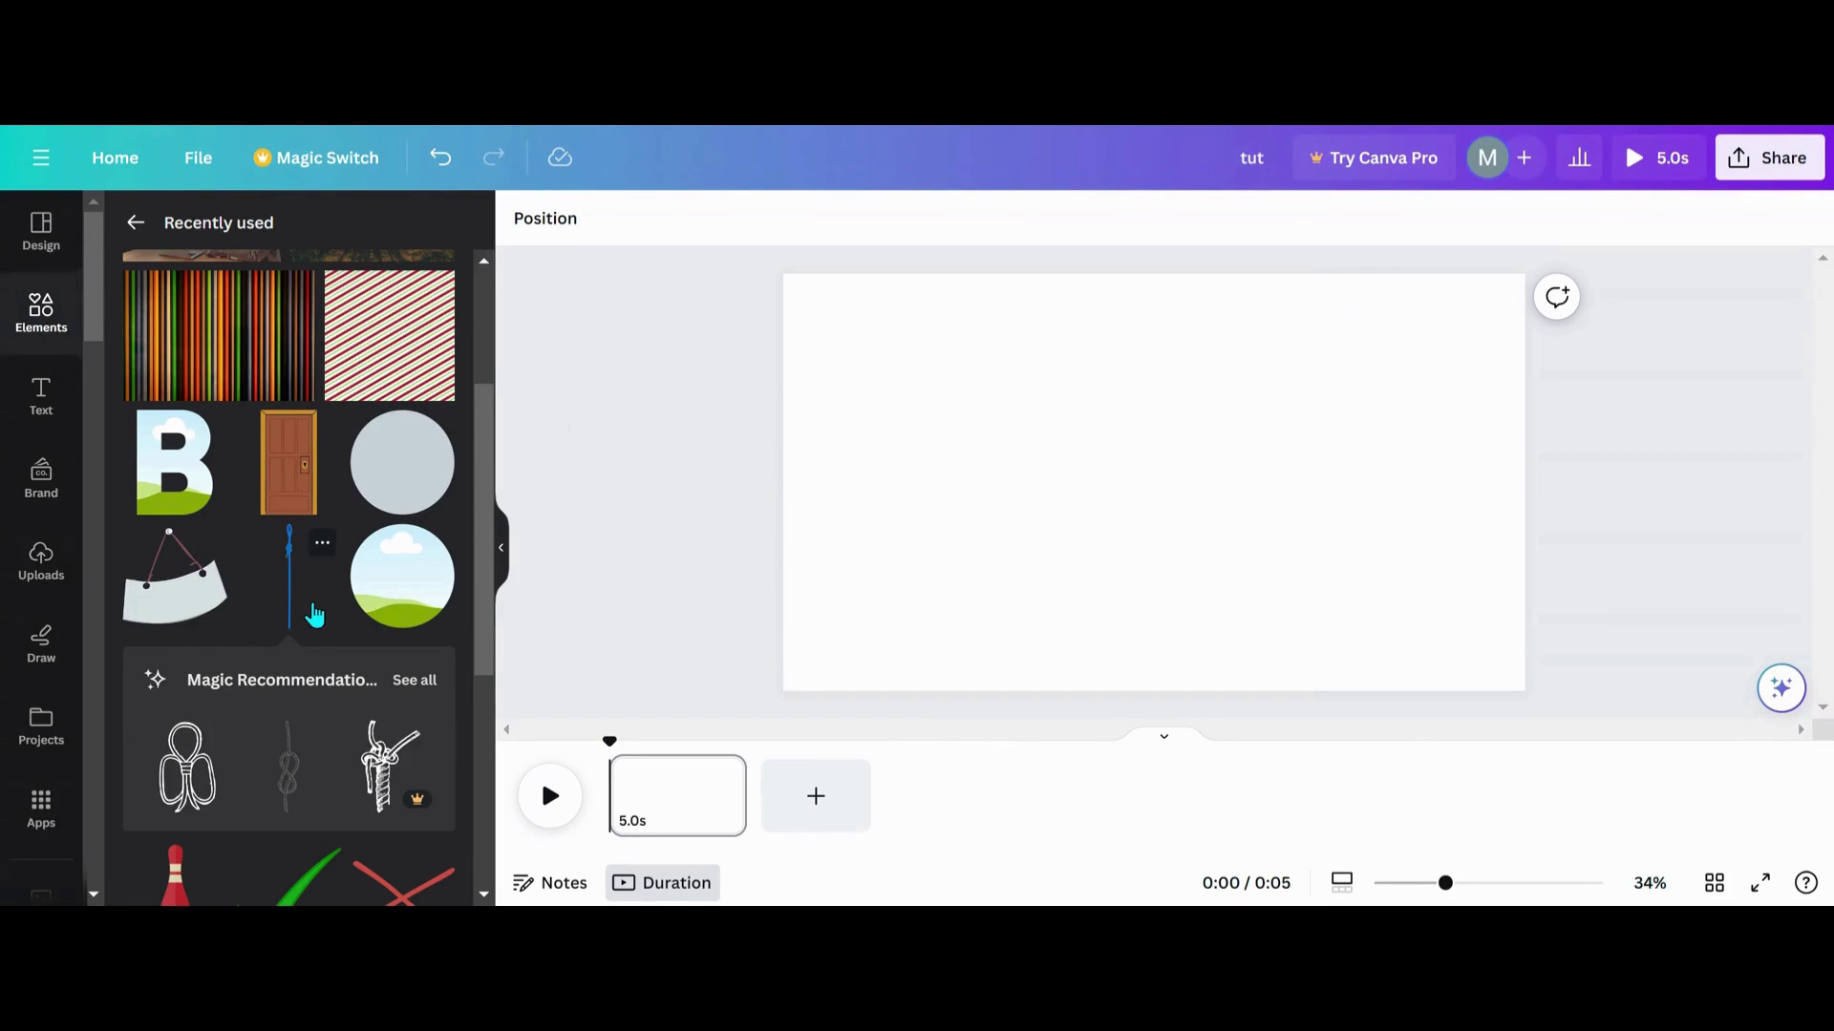
Add the circular landscape frame and the blue rope knot illustration to the page, with the rope to the left of the frame
left_click(387, 592)
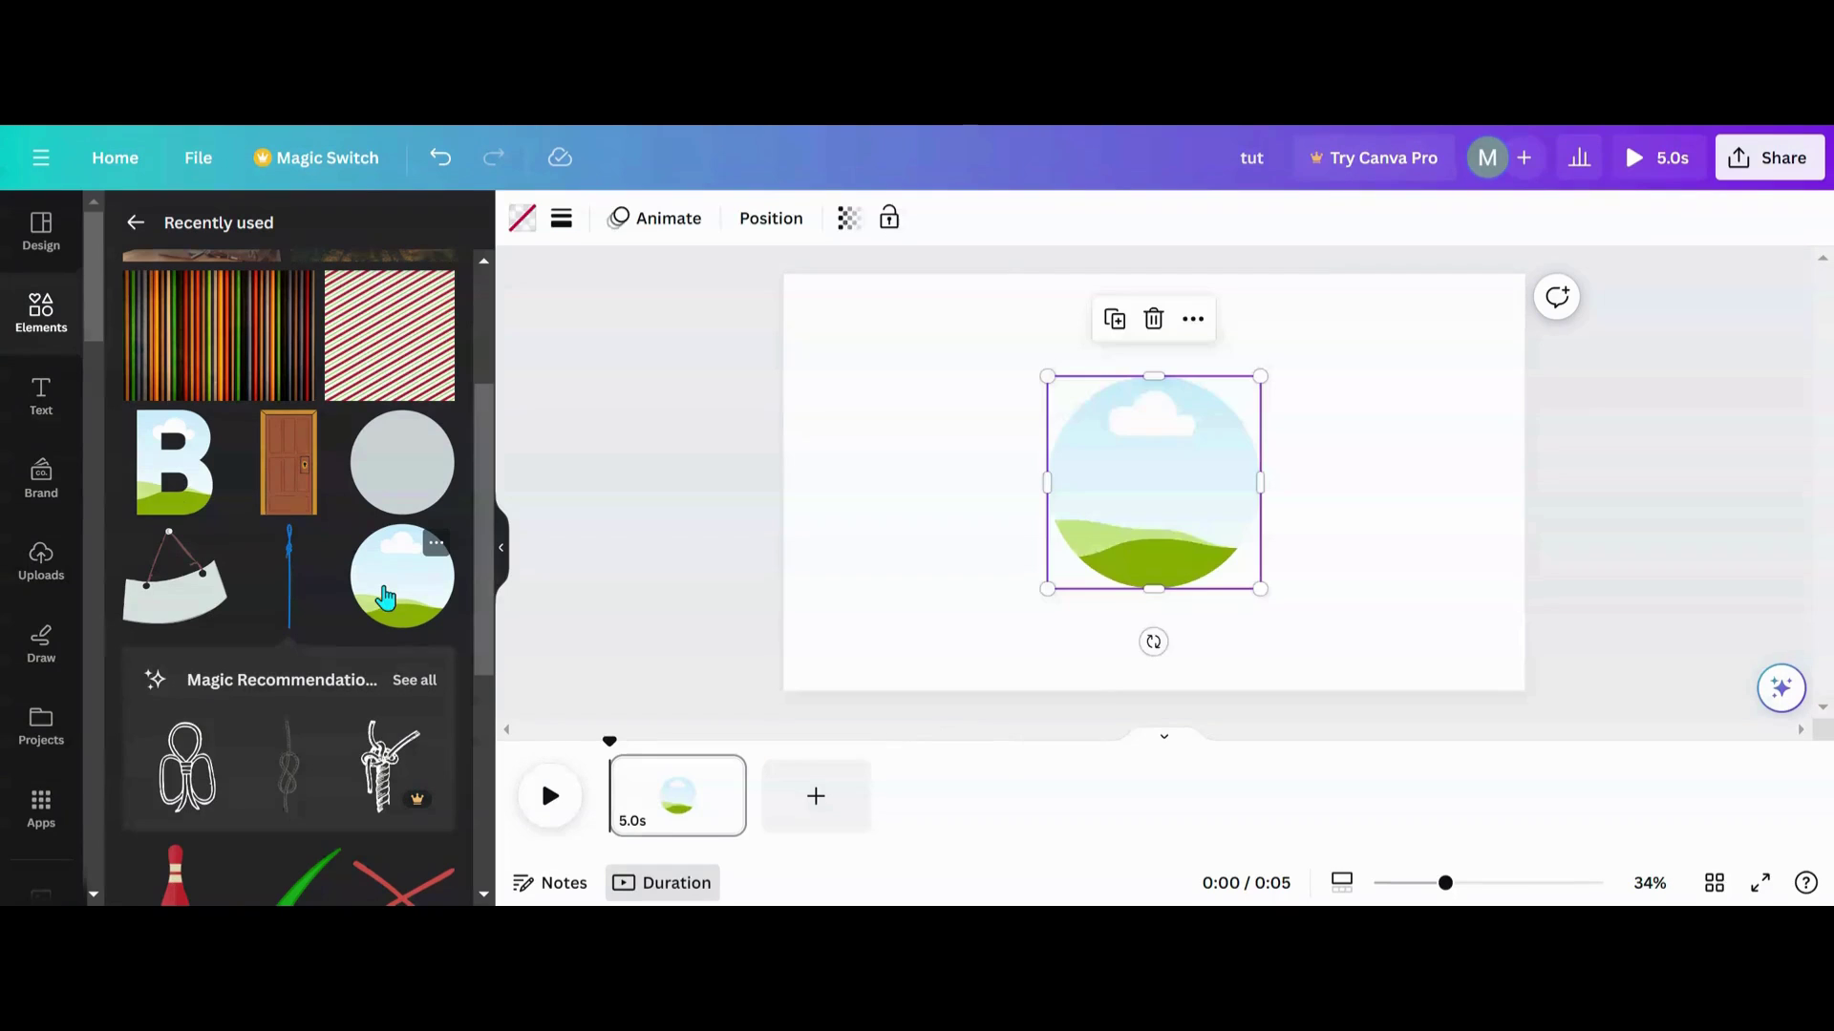
left_click_drag(1133, 467, 1167, 494)
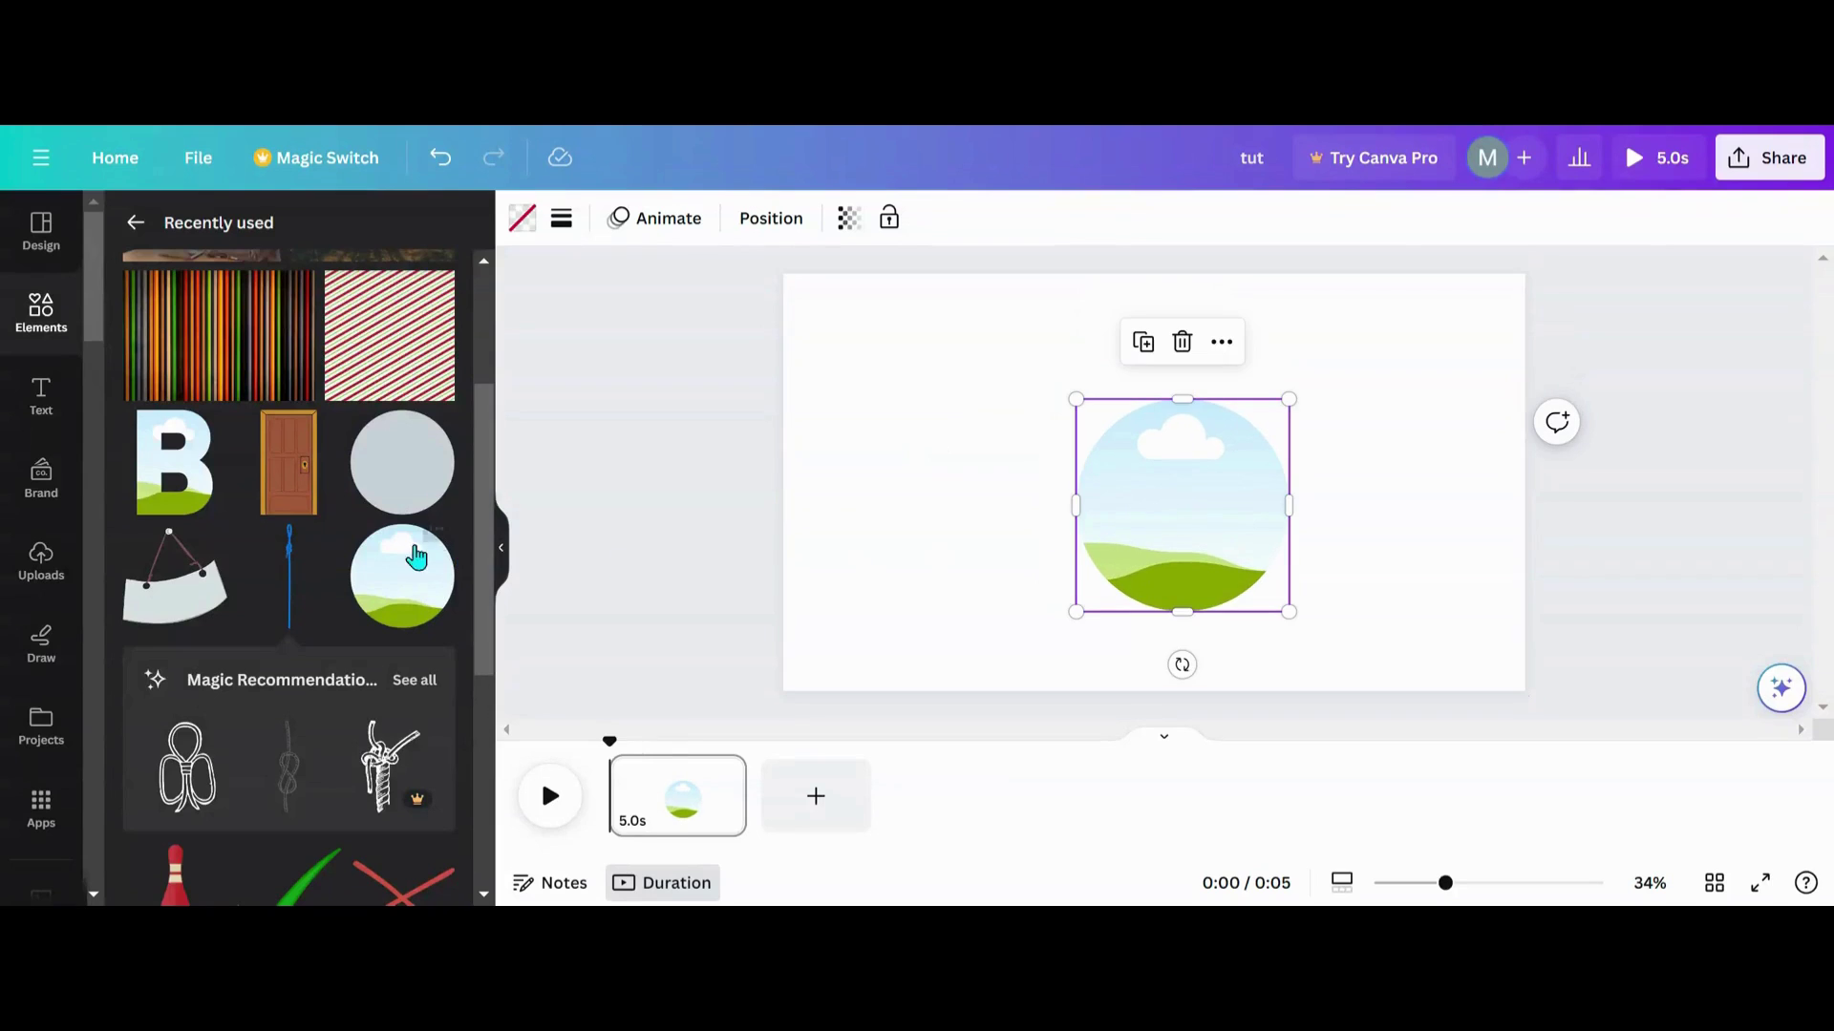
left_click(291, 609)
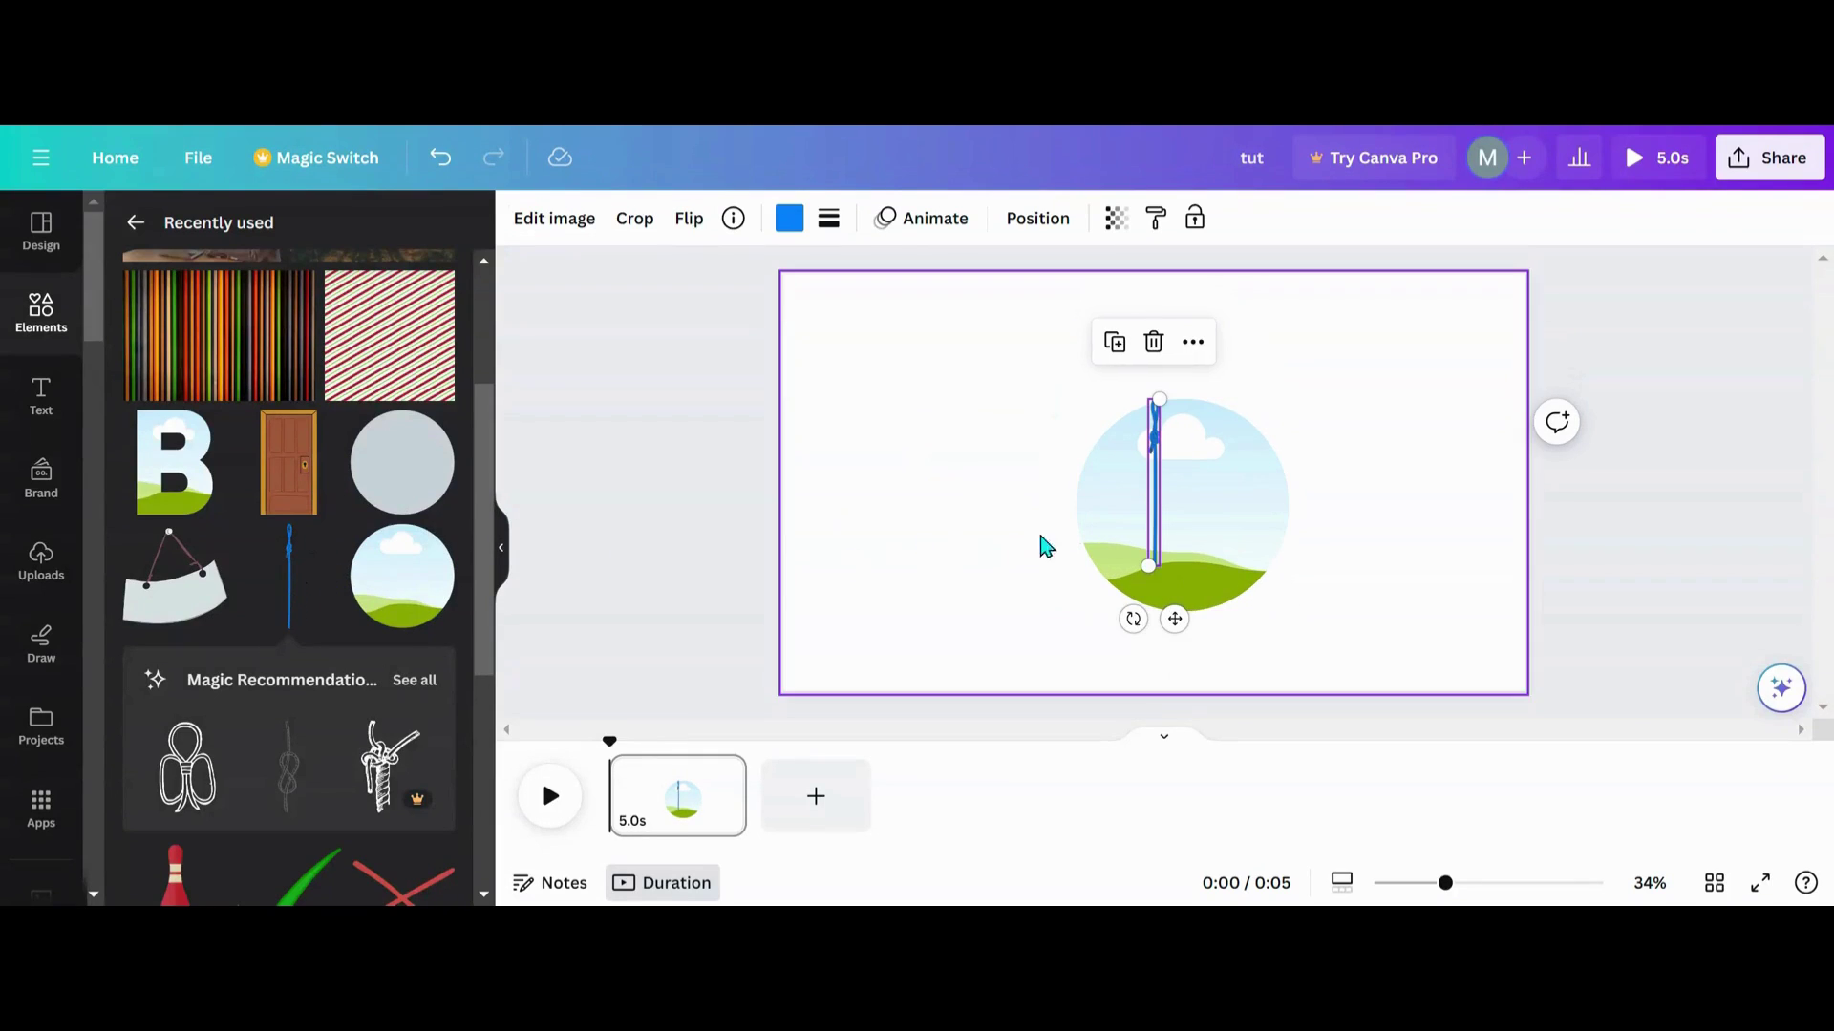
left_click_drag(1162, 500, 957, 463)
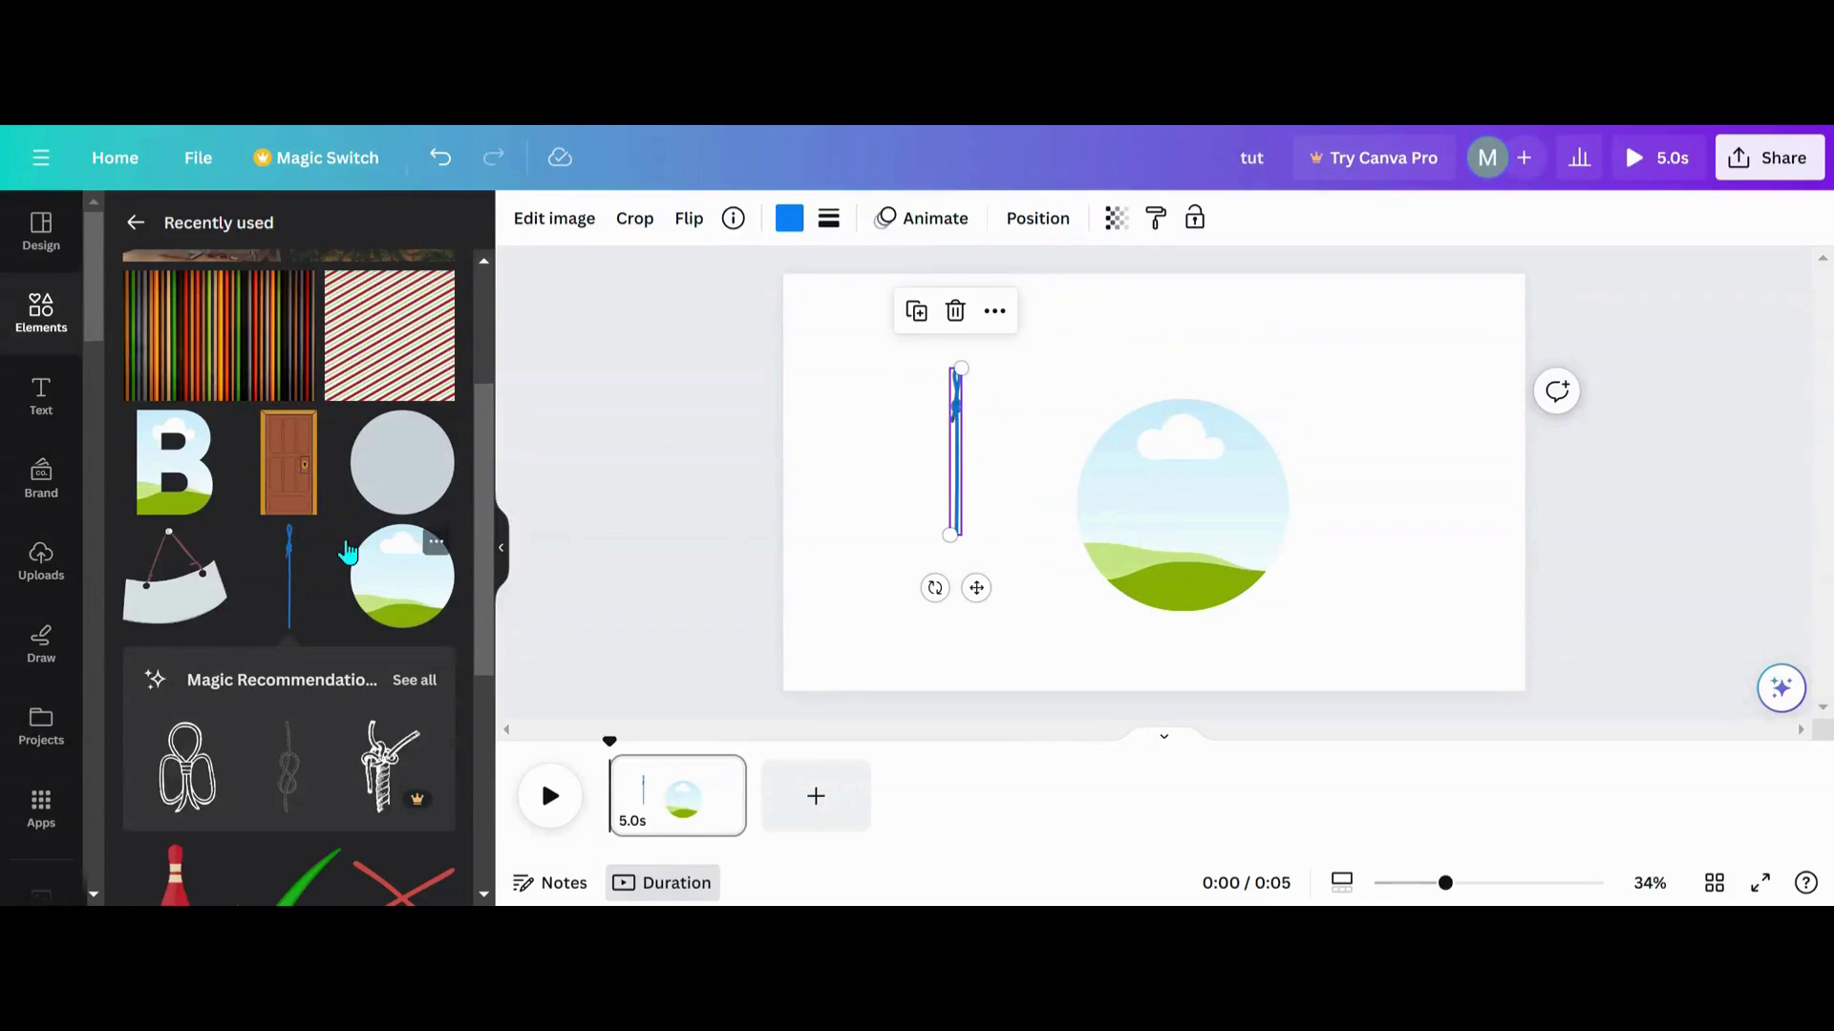
left_click(325, 545)
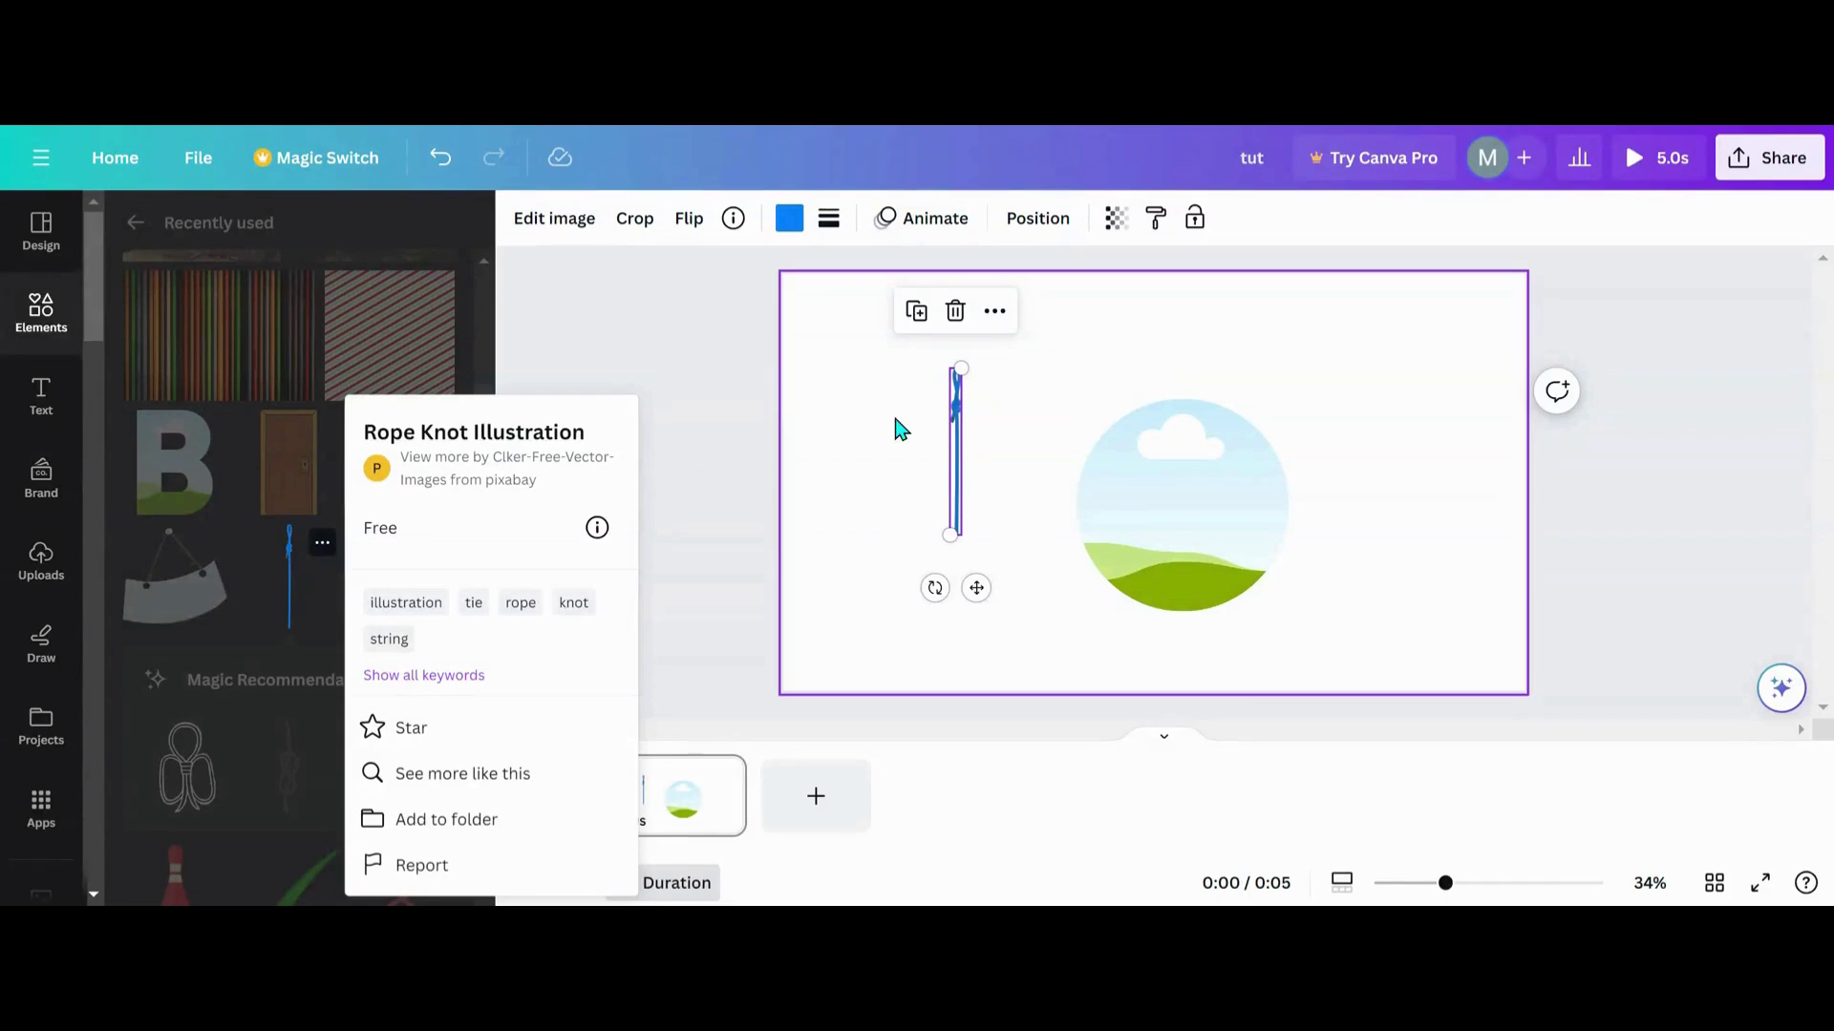
left_click(845, 437)
Add two green circle shapes beside the circular frame, one on each side, and shrink the frame slightly
left_click(439, 491)
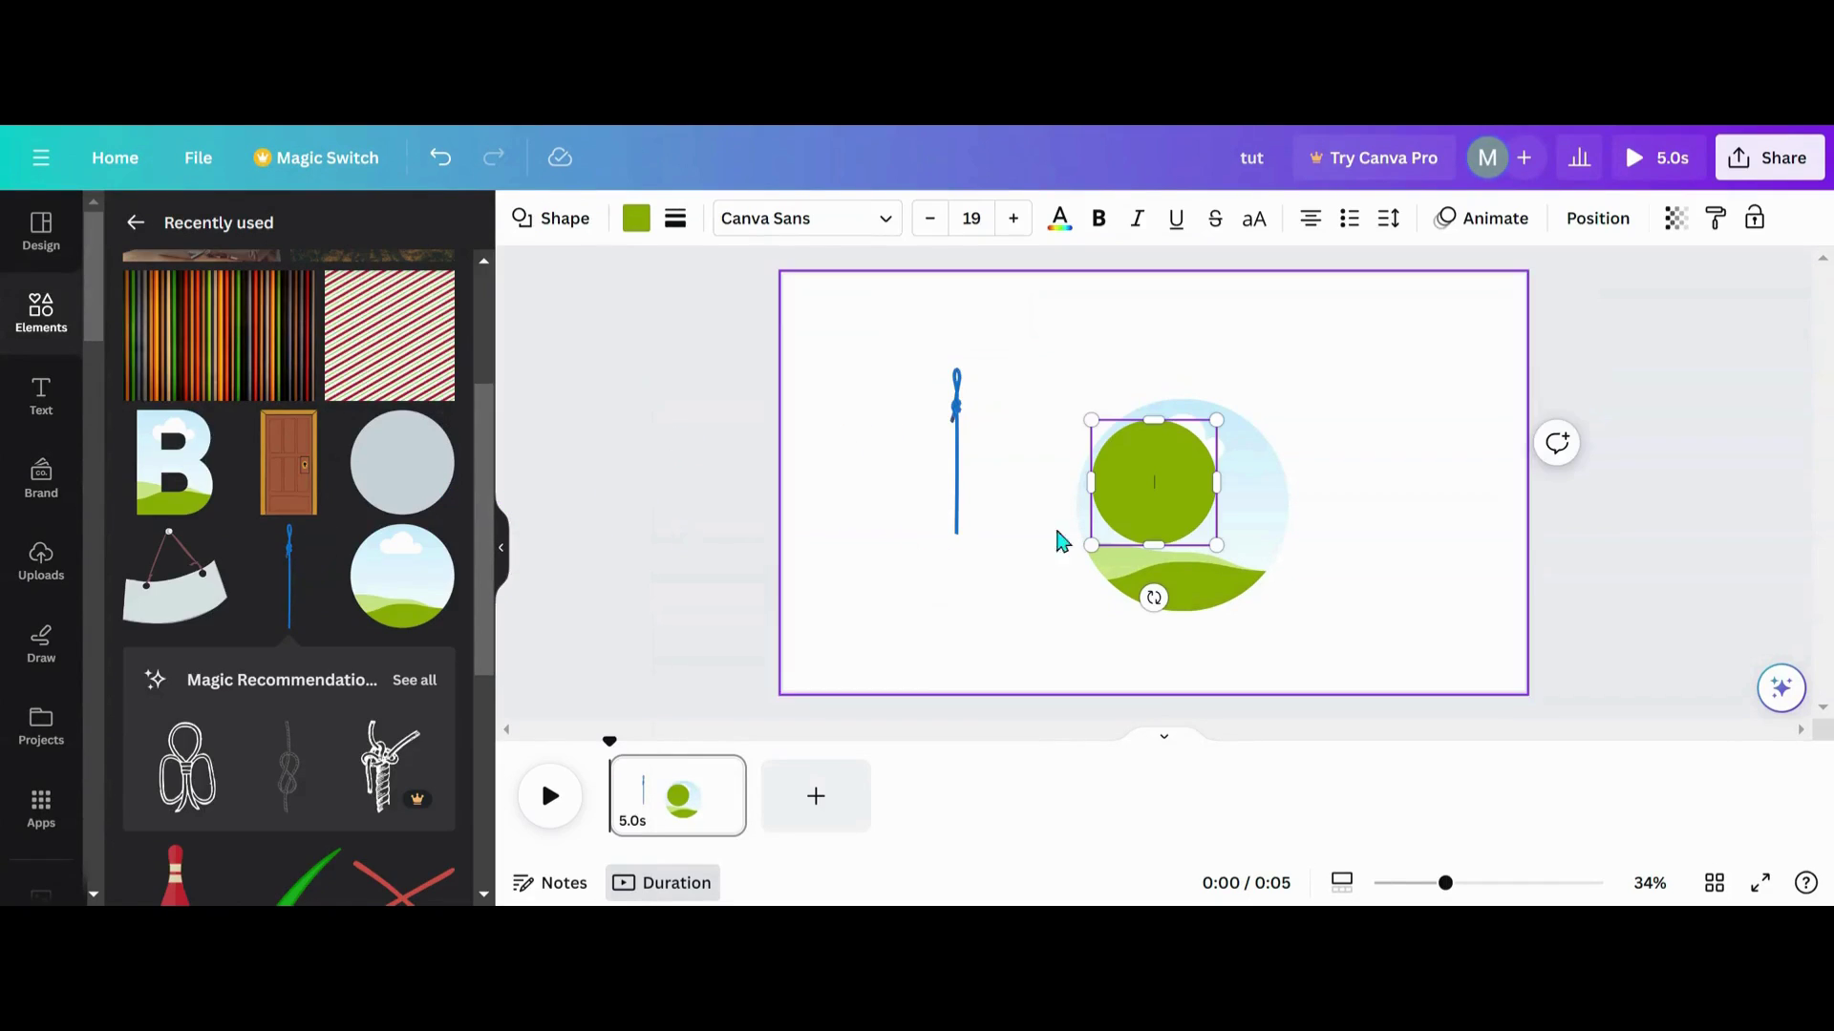
left_click_drag(1150, 483, 1151, 535)
left_click_drag(1291, 421, 1248, 462)
left_click_drag(1166, 548, 1192, 538)
left_click_drag(1052, 421, 1395, 413)
left_click(993, 304)
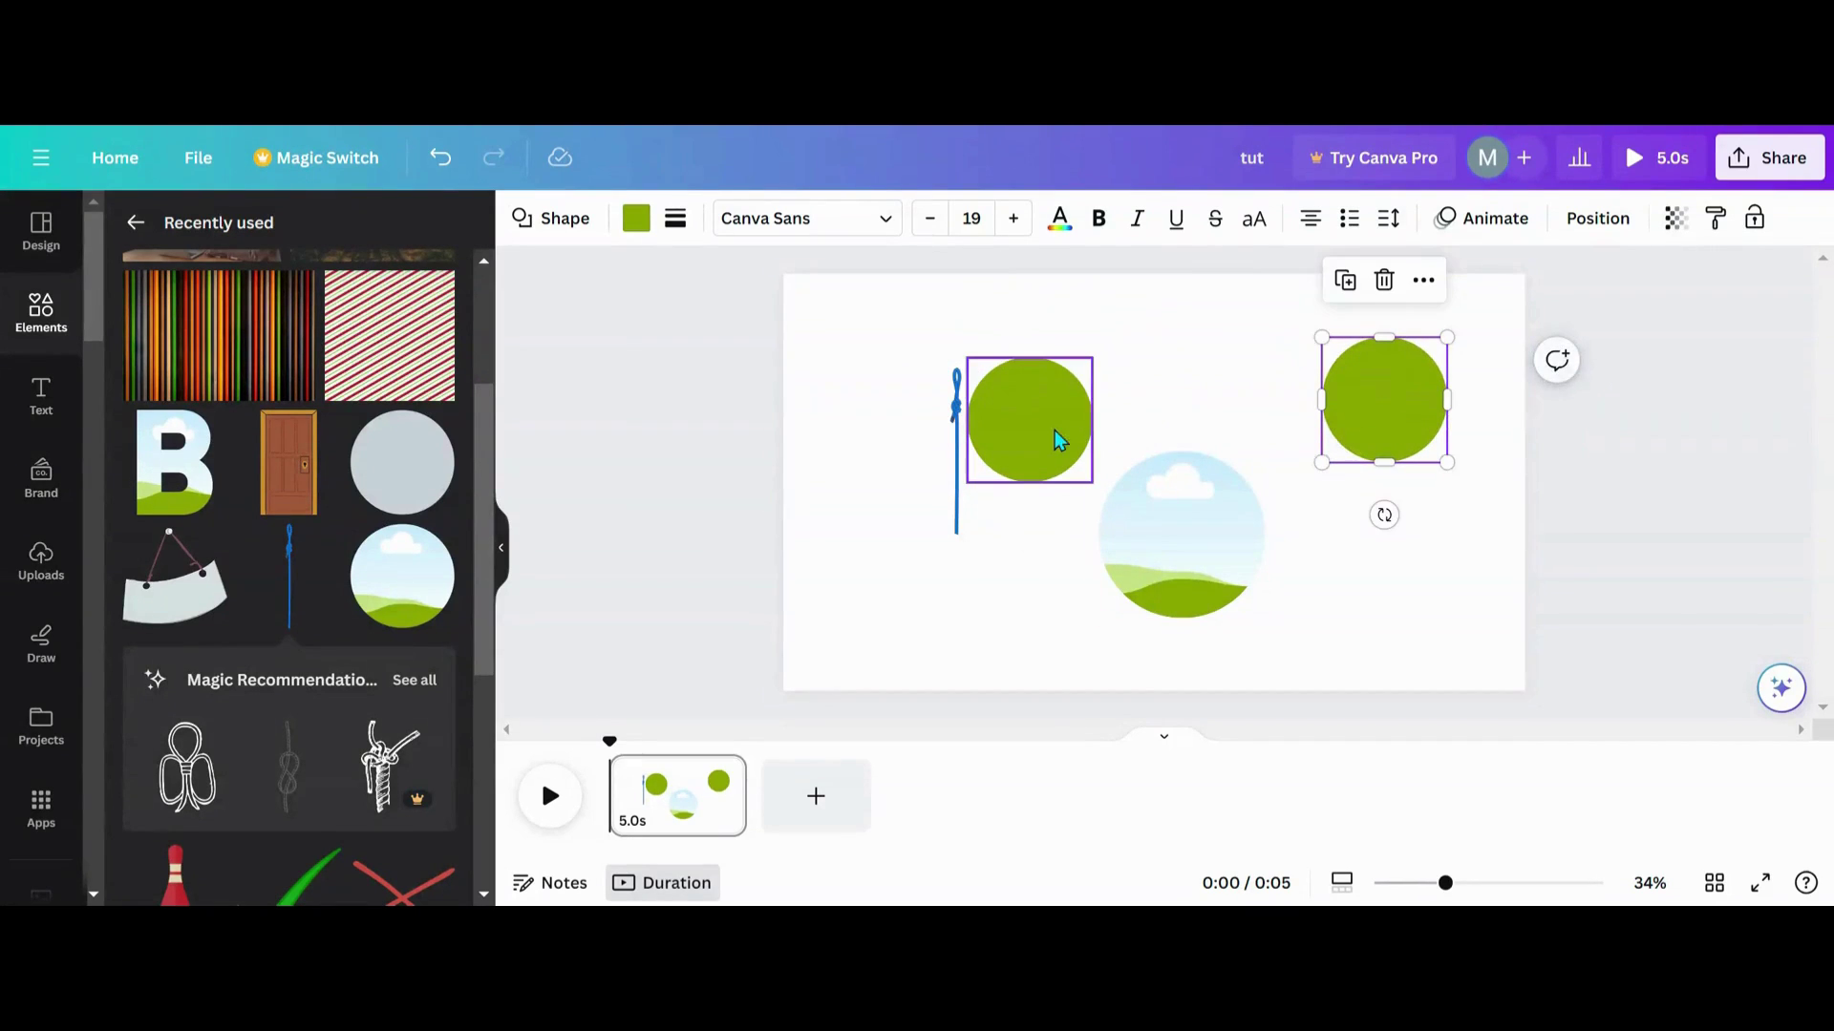
Fill the green circle beside the rope with a vertical grey-to-white gradient, using #7D7878 as the grey
left_click(1037, 430)
left_click(652, 239)
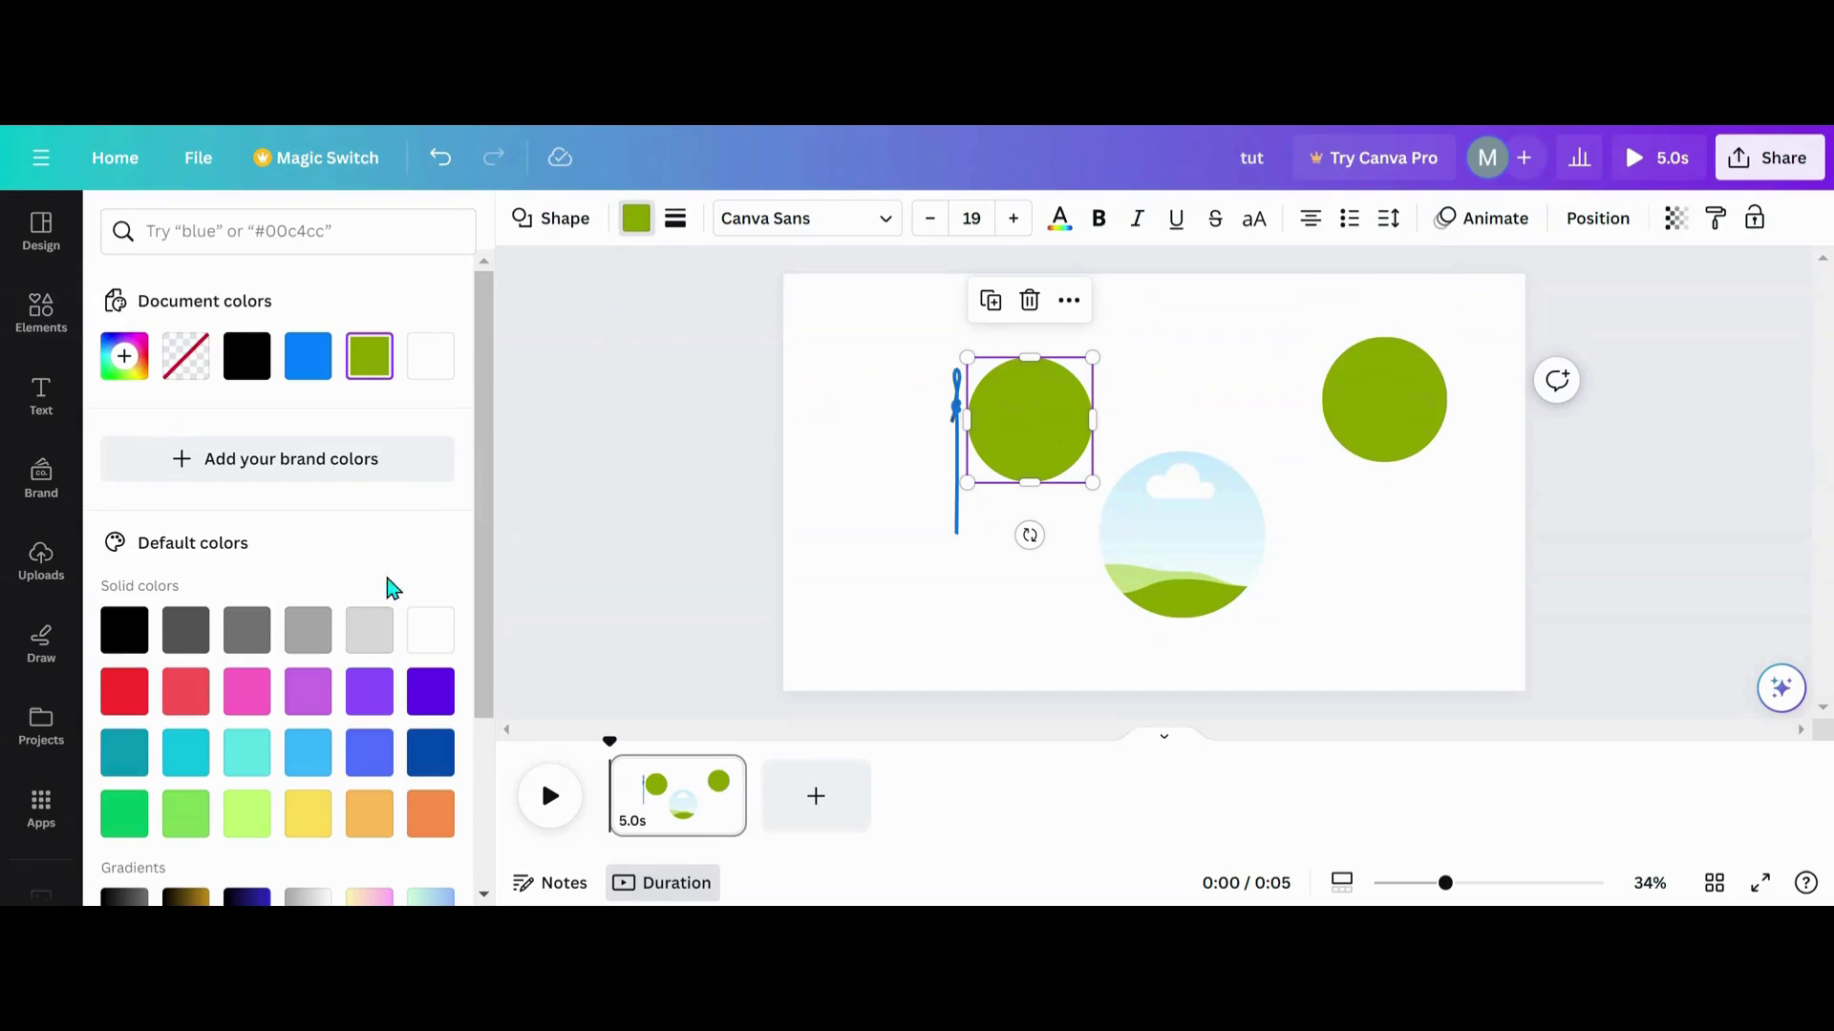
scroll(373, 602, "down", 3)
left_click(309, 671)
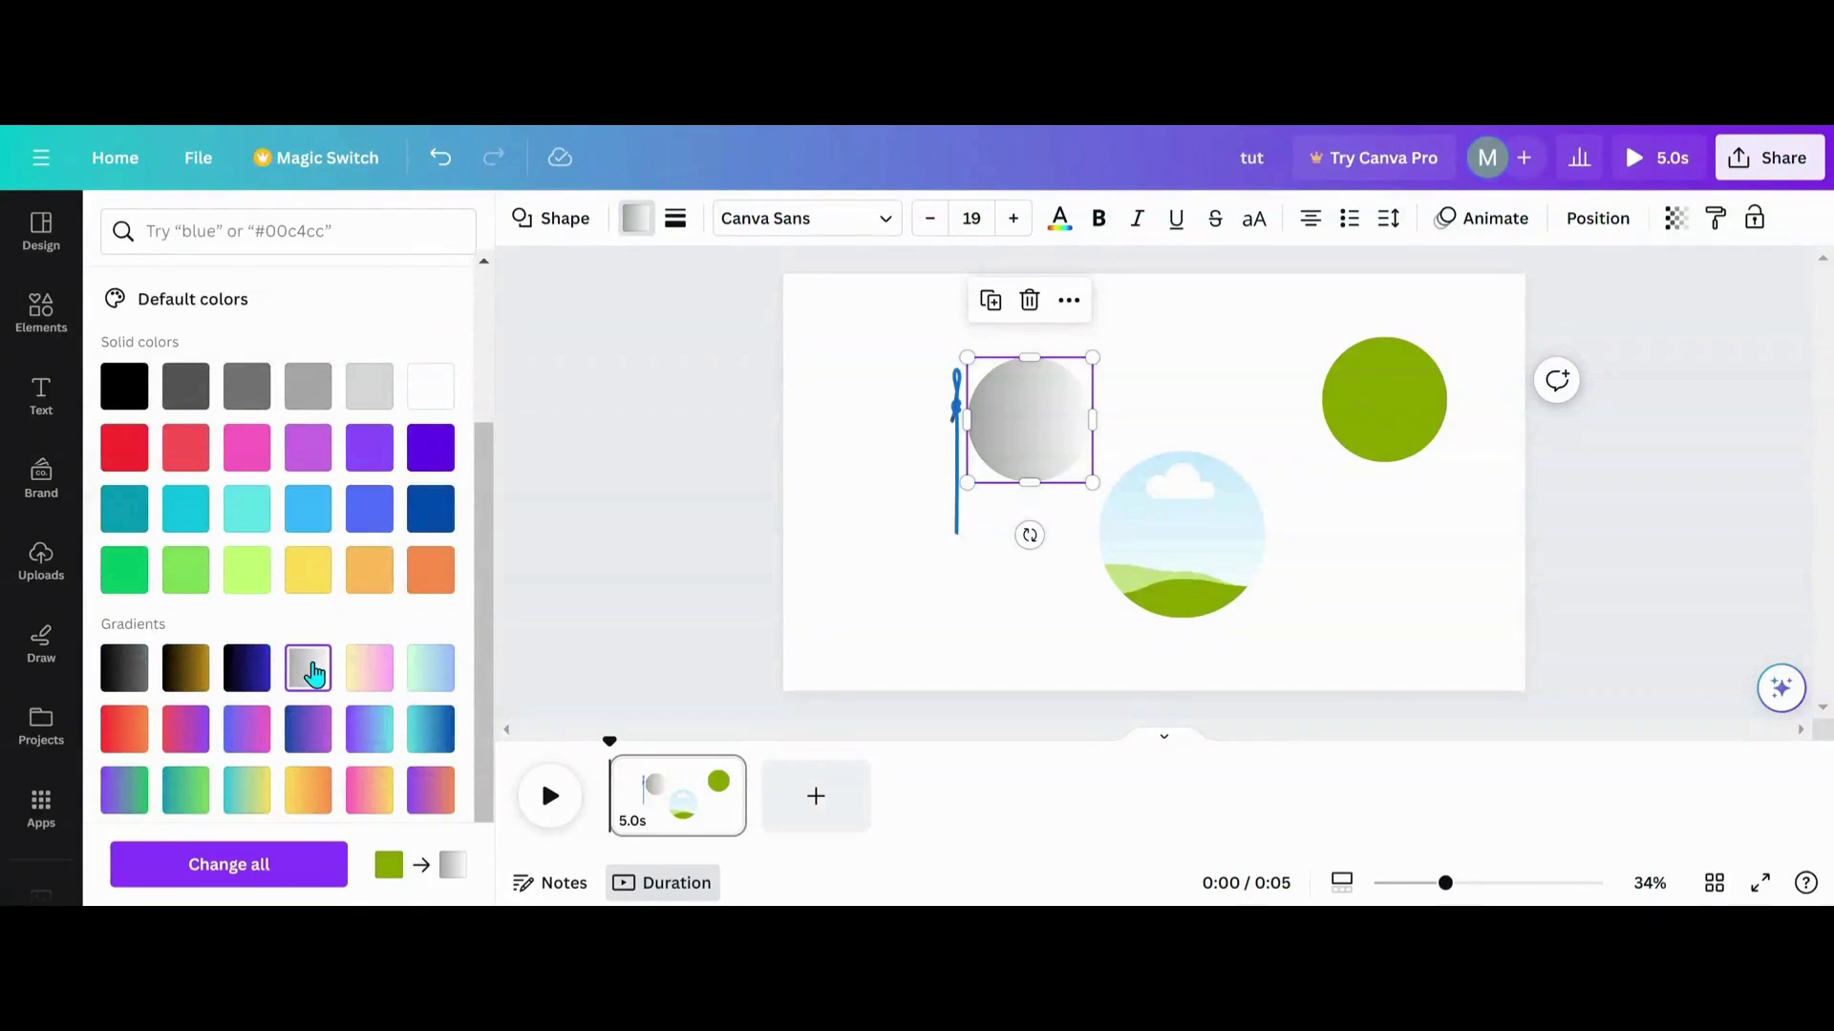
scroll(315, 669, "up", 3)
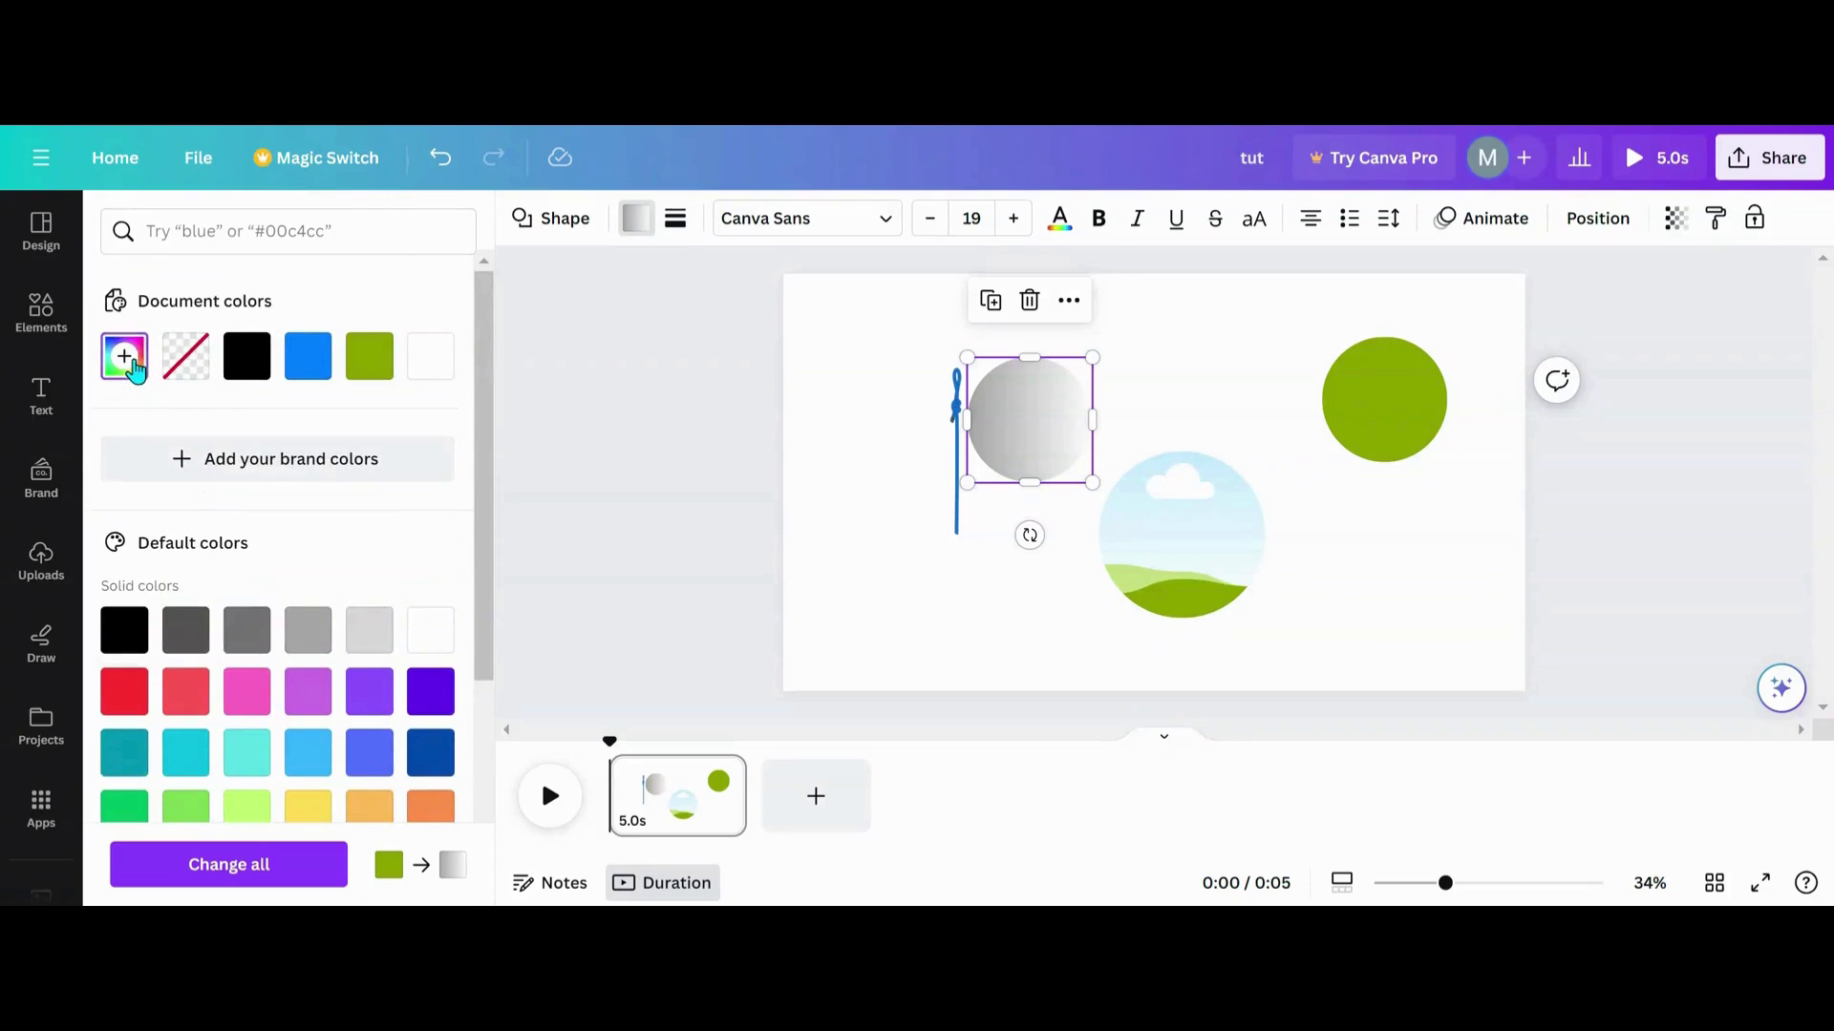
left_click(132, 363)
left_click(219, 627)
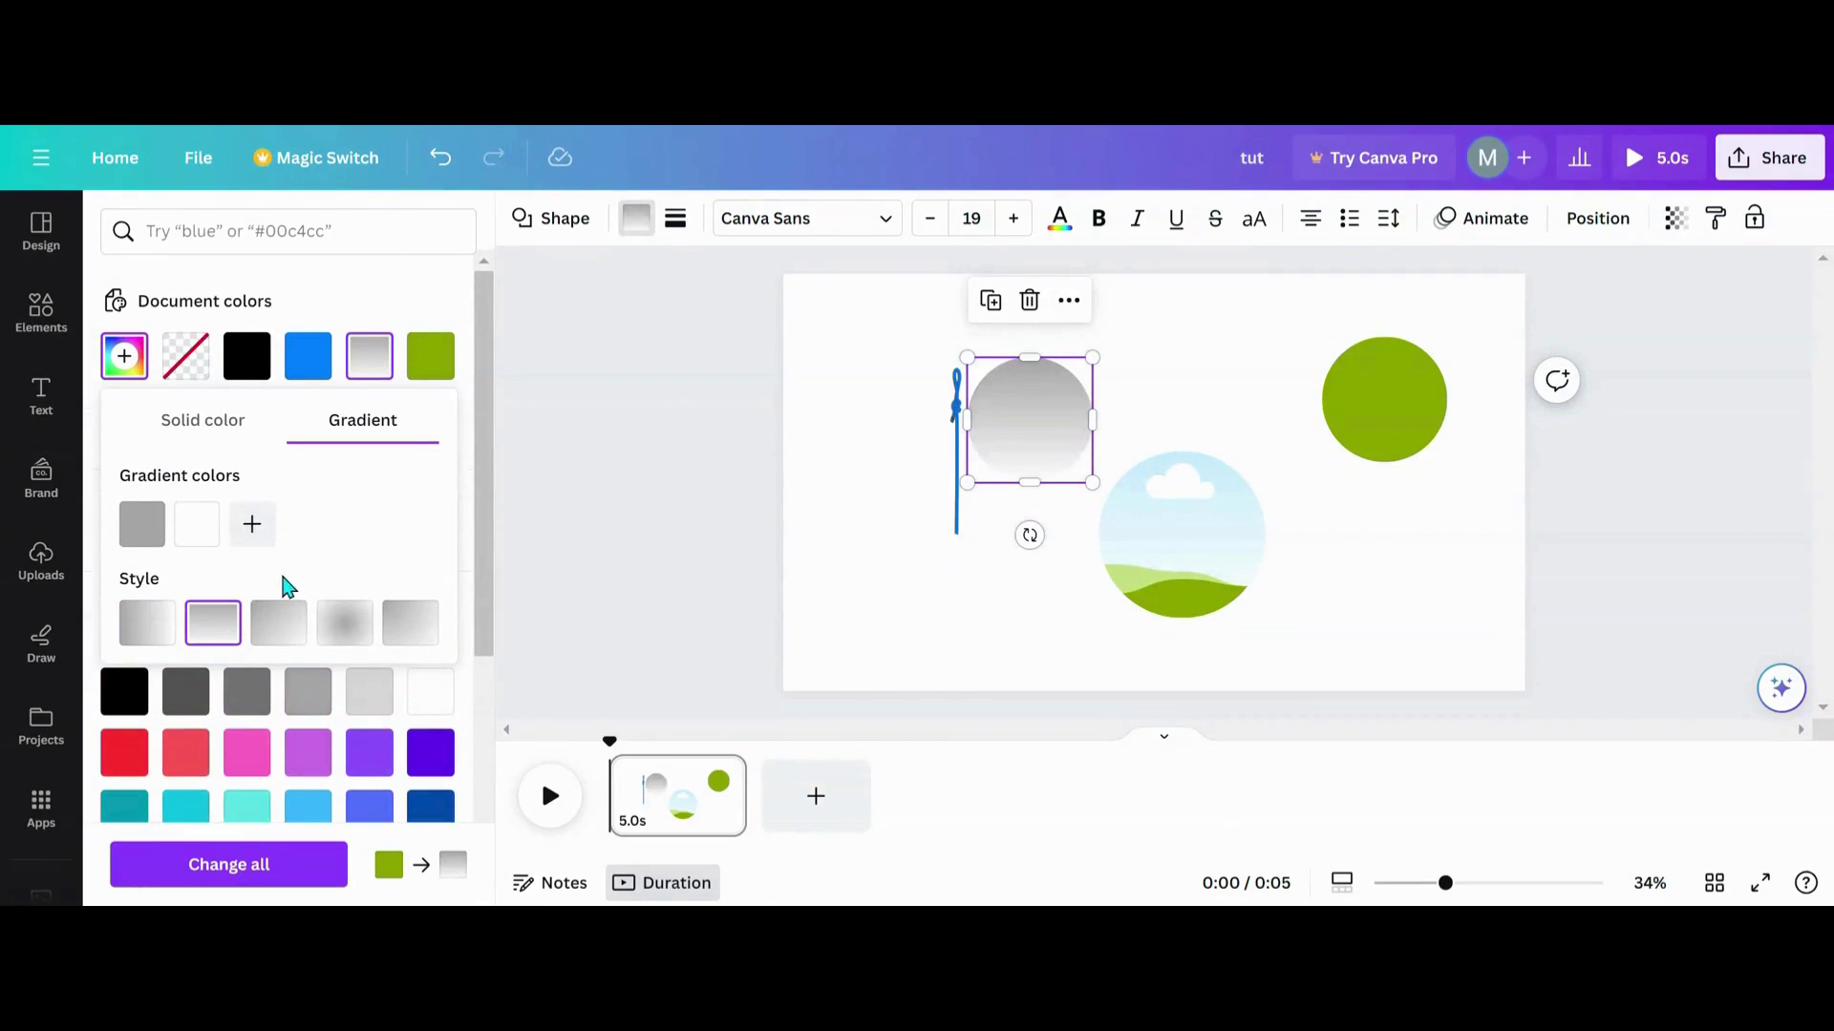
left_click(142, 524)
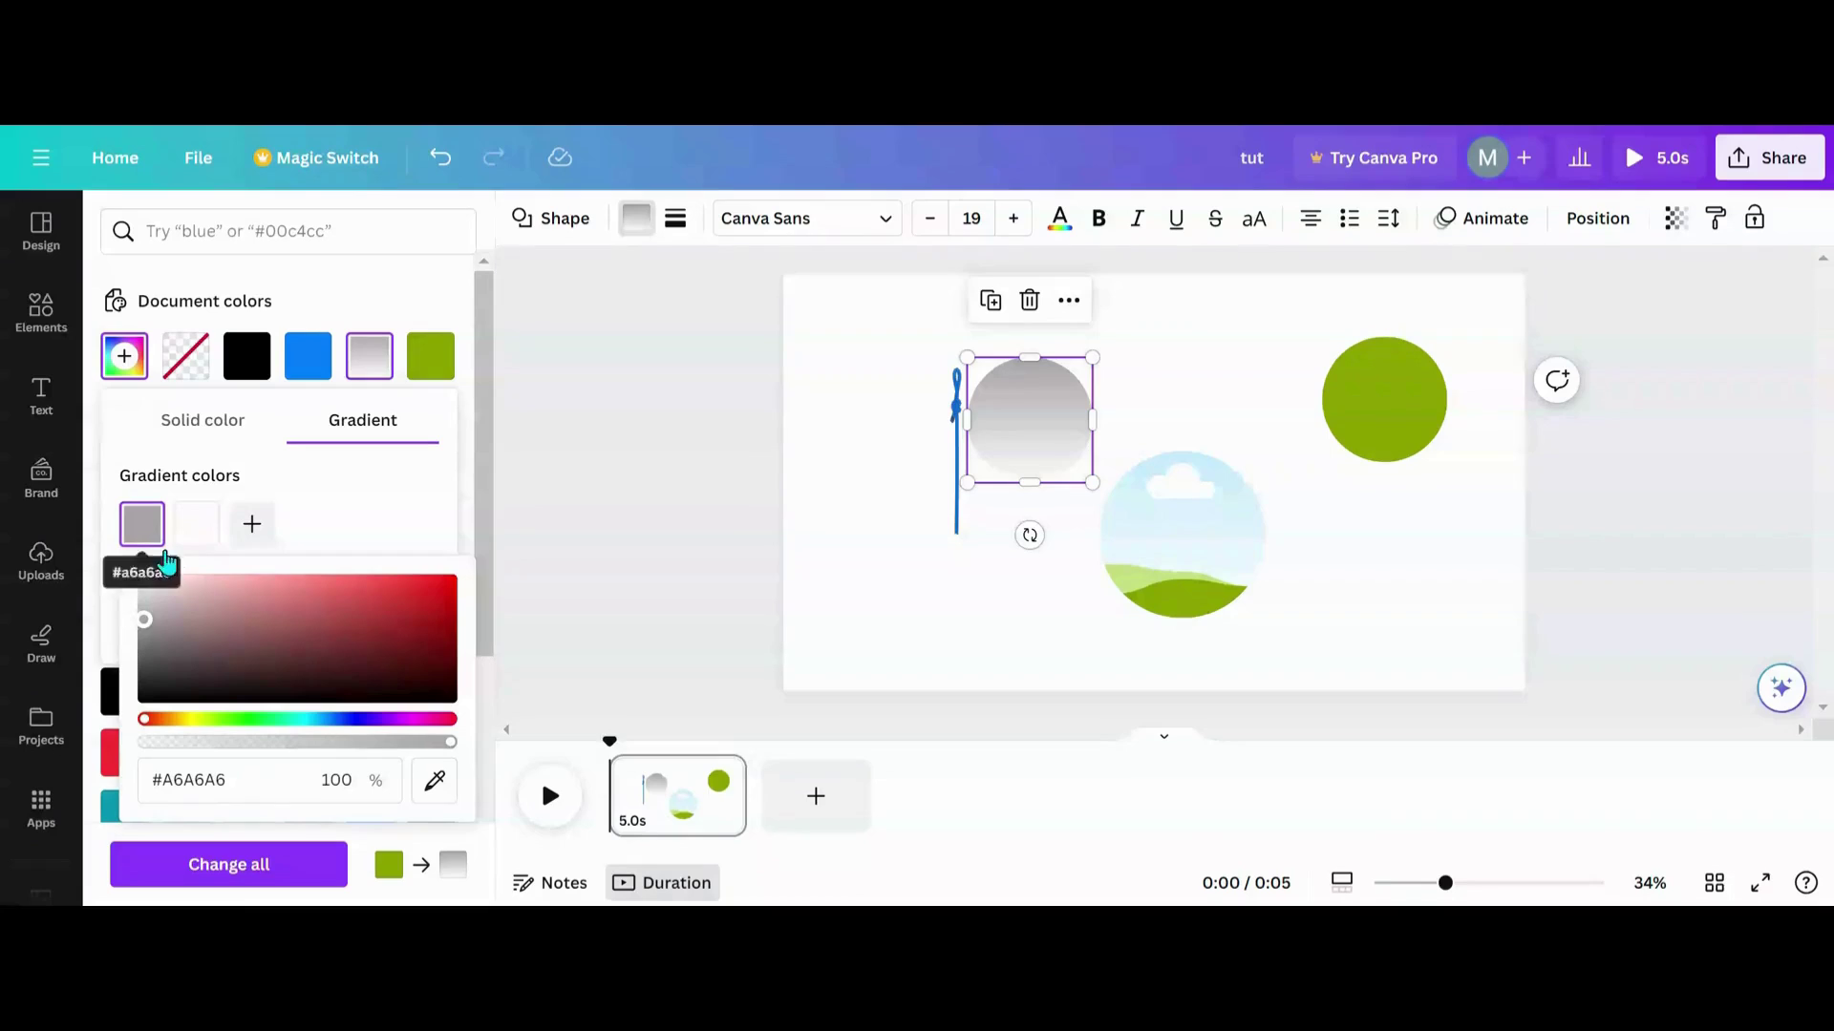
left_click_drag(151, 635, 151, 640)
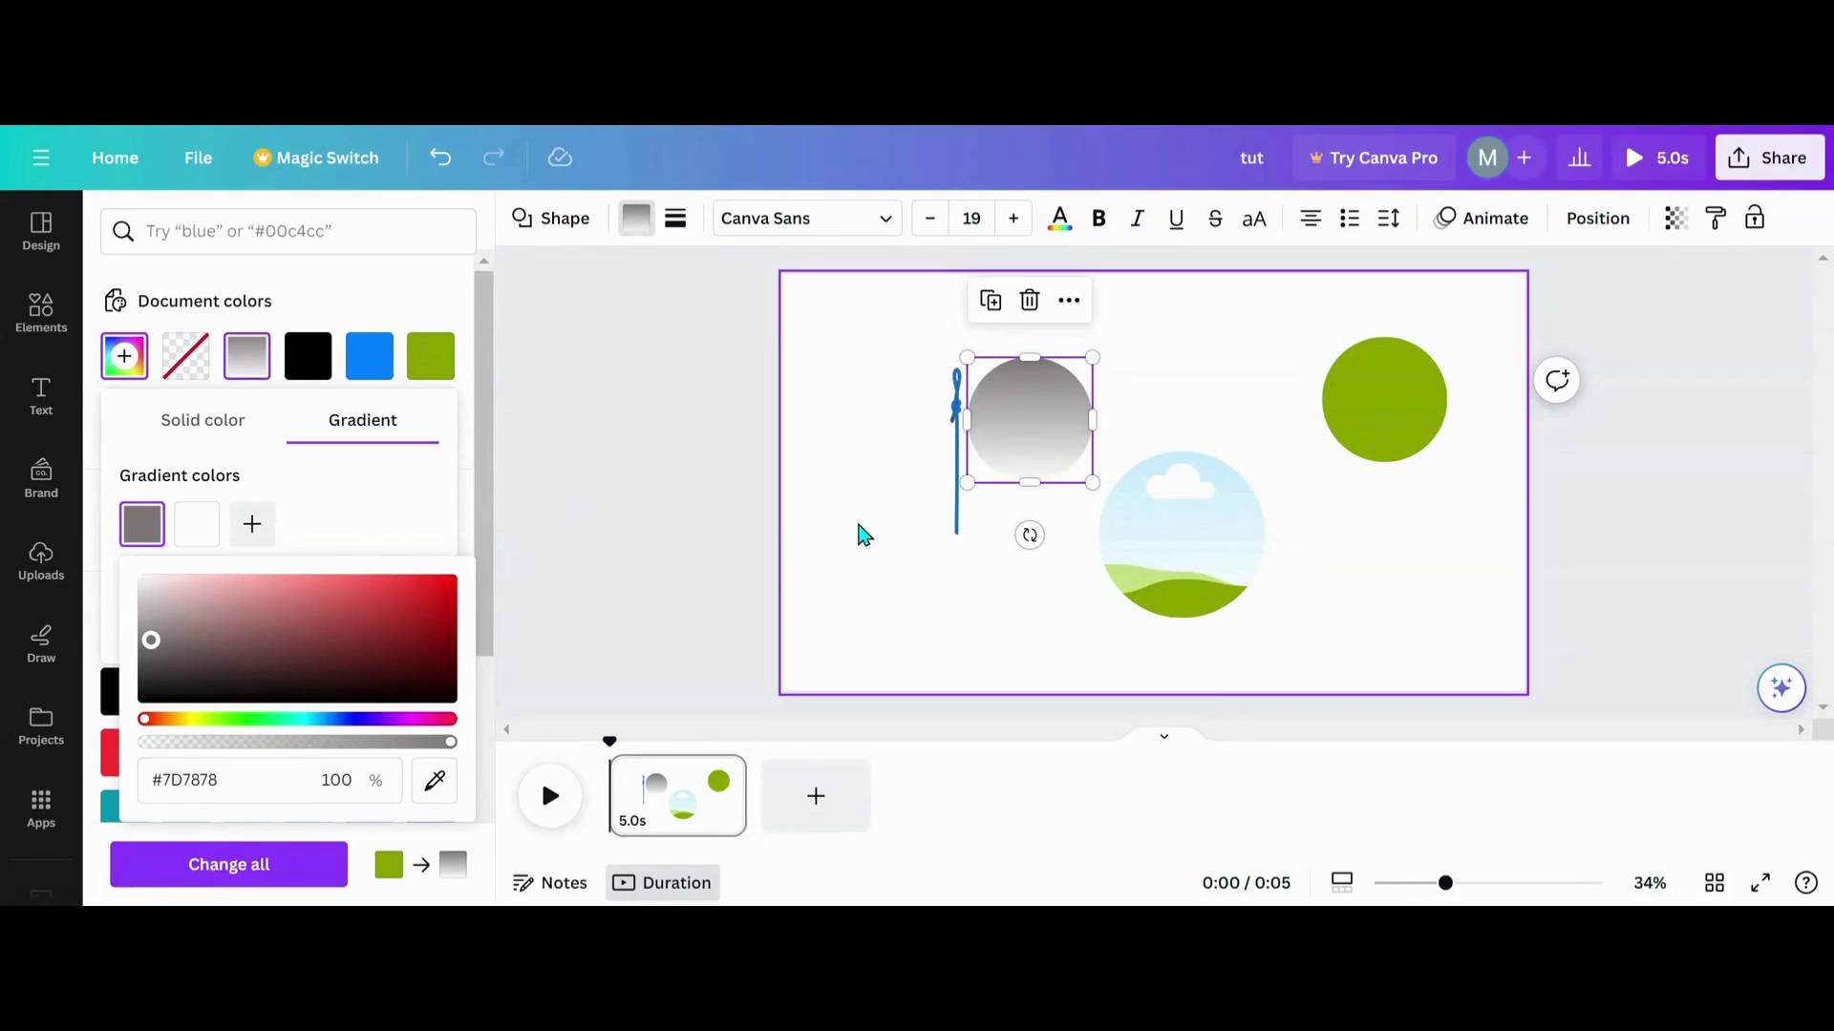
Shrink the grey gradient circle to a small dot and center it near the top edge of the circular frame
left_click_drag(1091, 358, 996, 453)
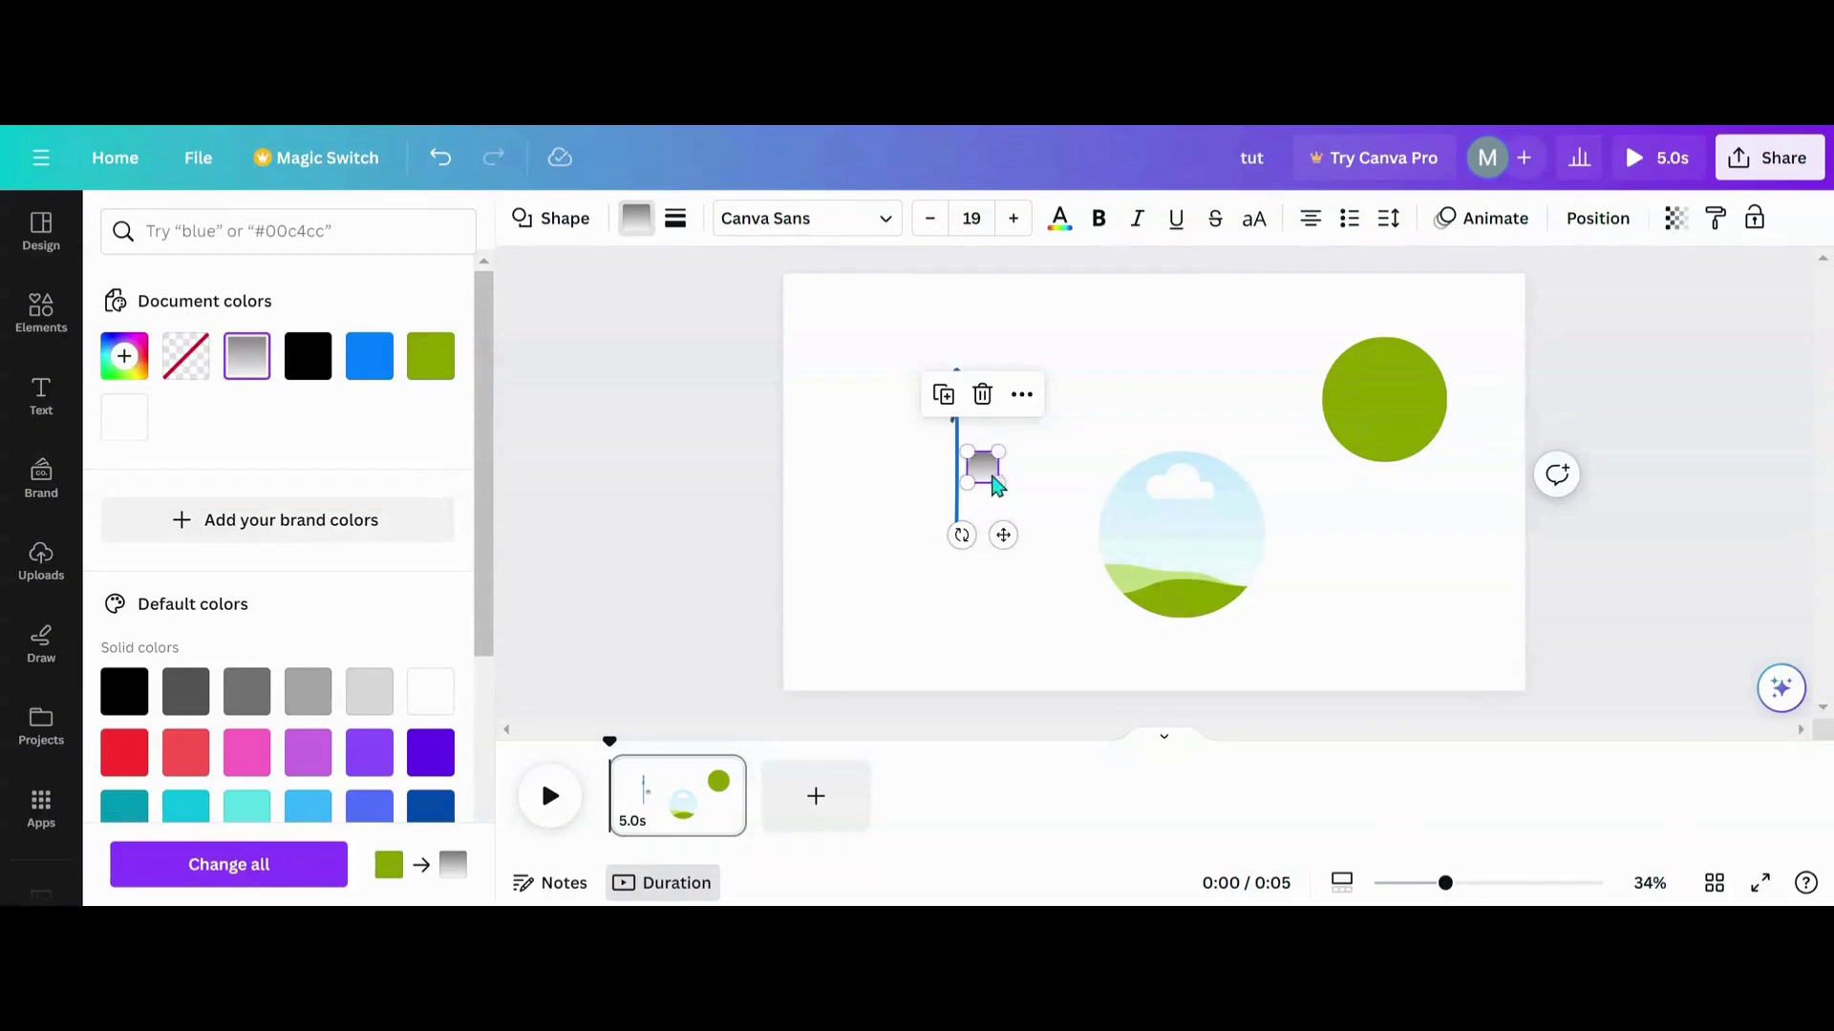
left_click_drag(1003, 535, 1194, 544)
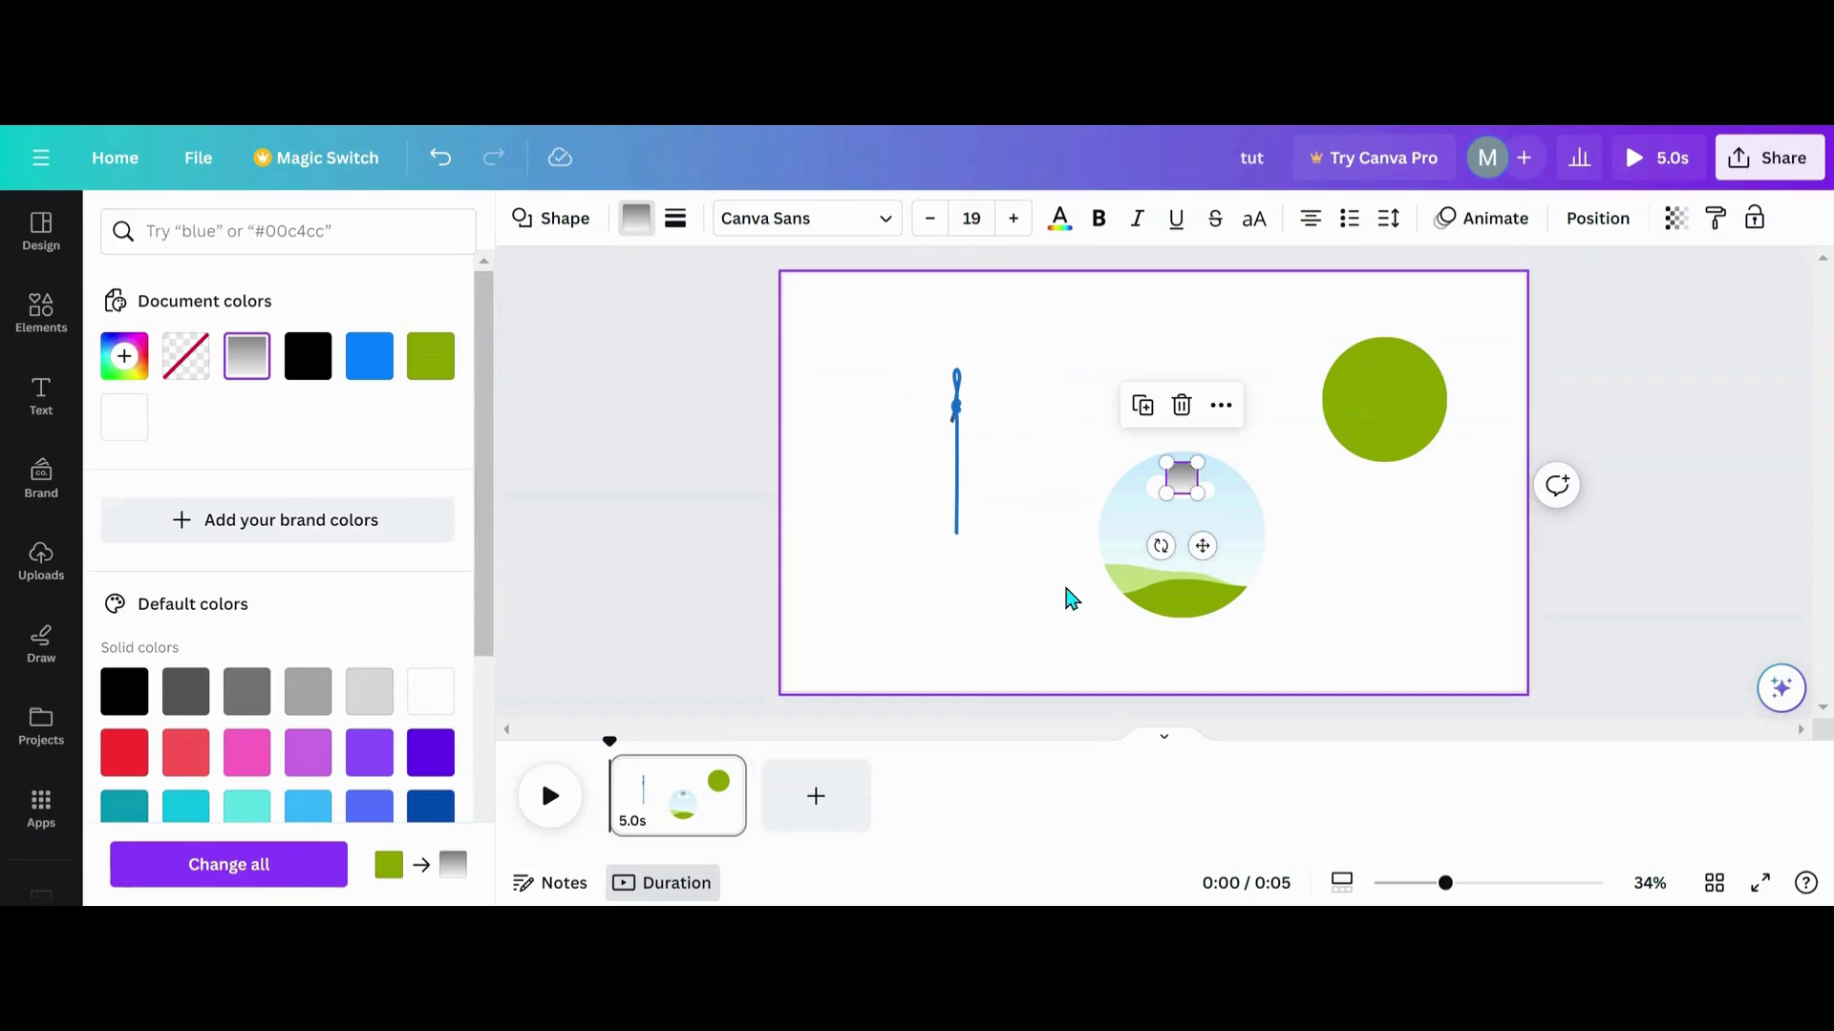
left_click(1071, 600)
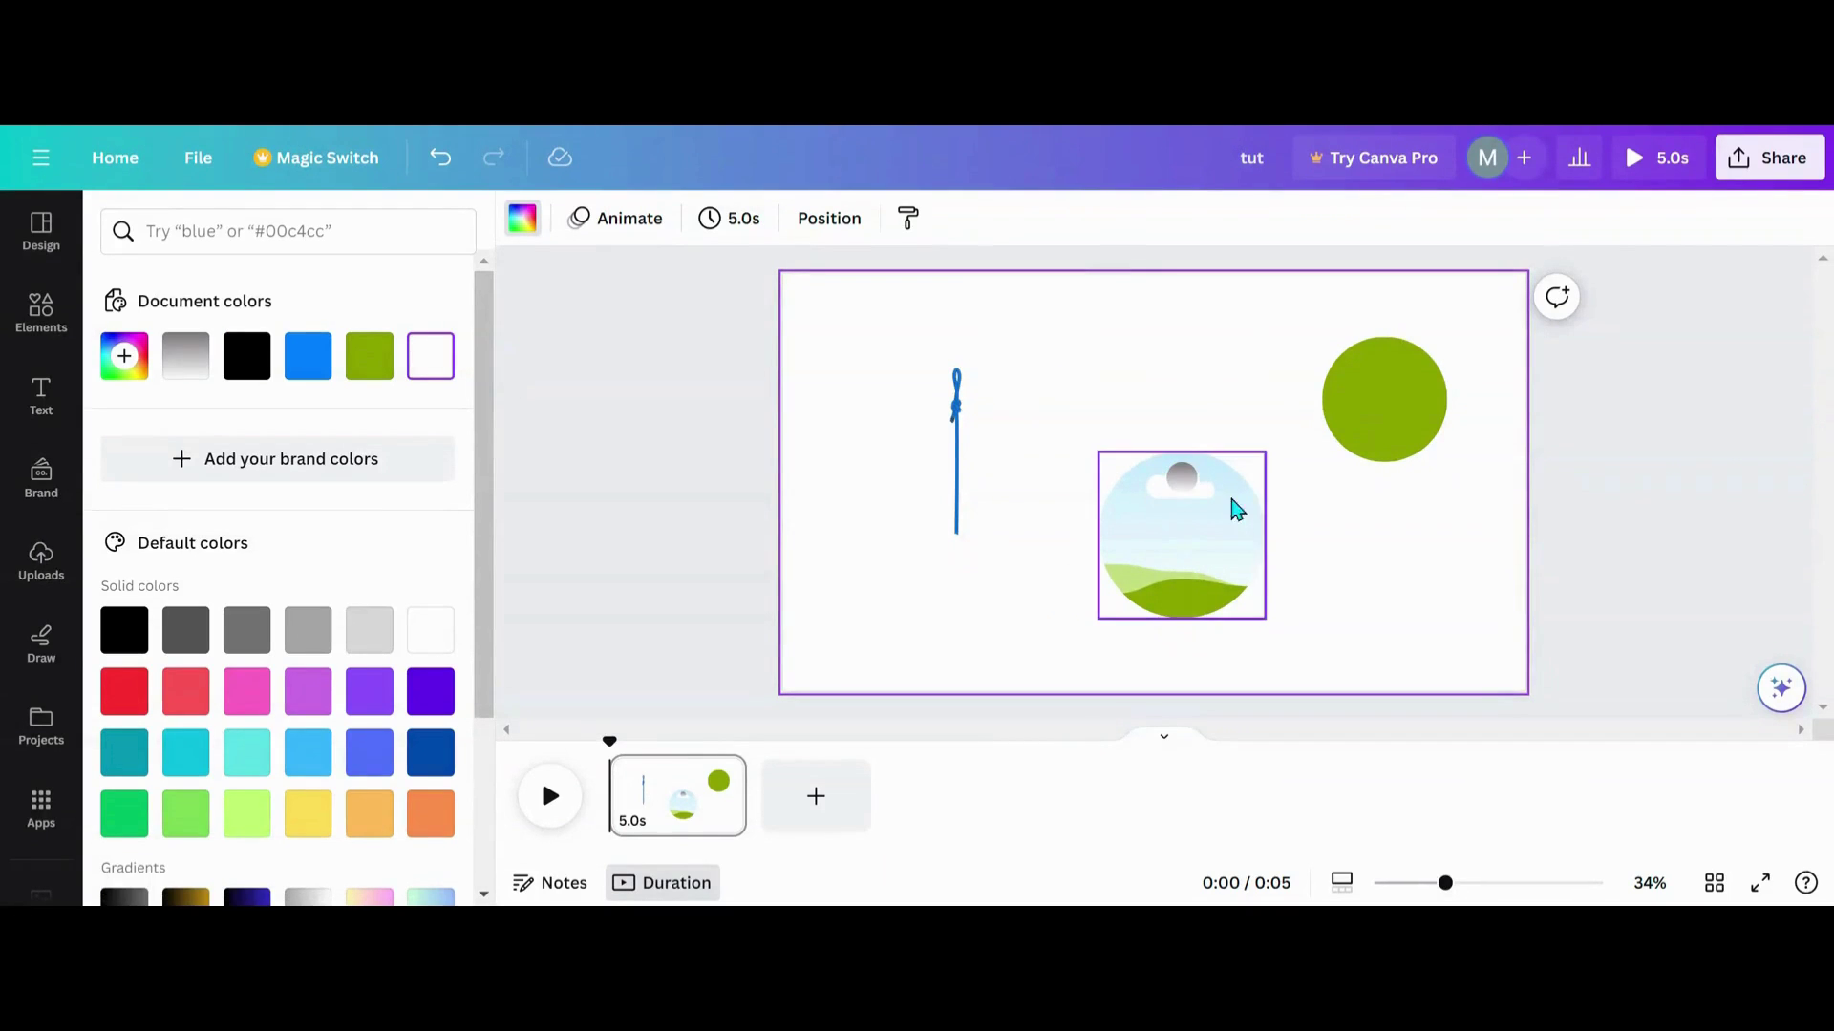
Enlarge the blue rope until it spans almost the full height of the page
left_click(960, 503)
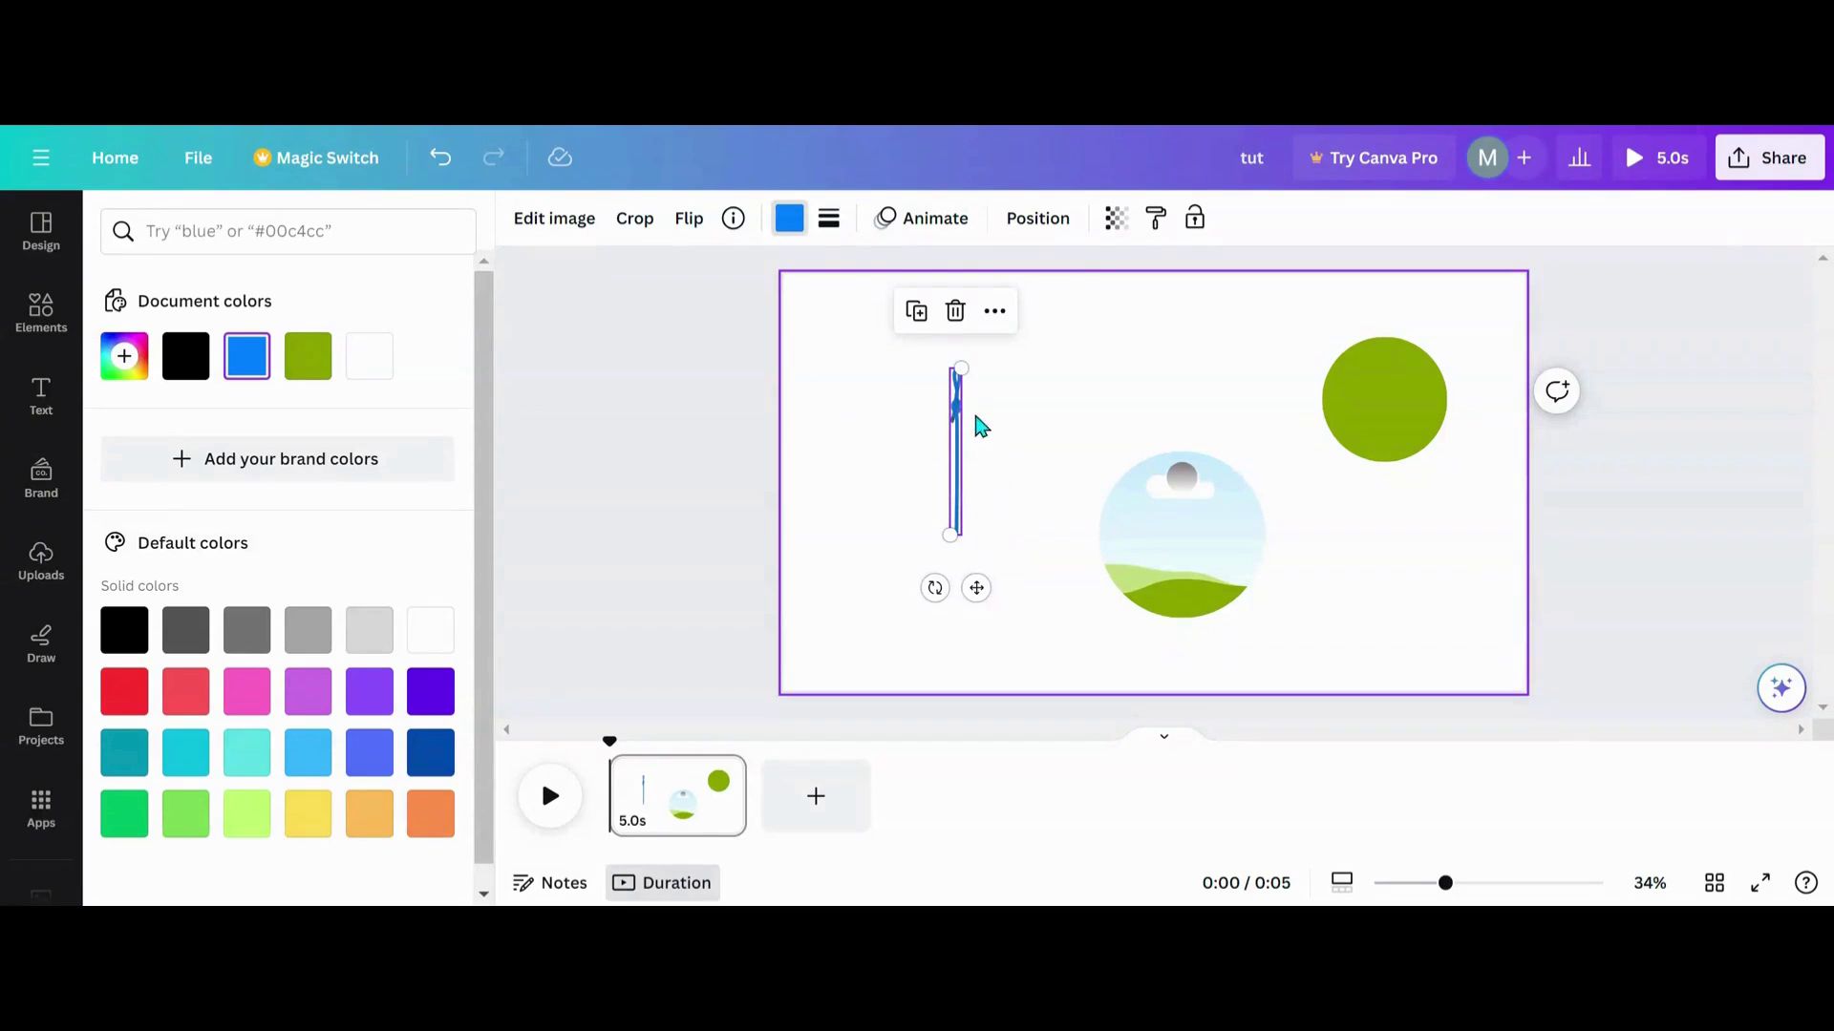
left_click_drag(960, 369, 965, 316)
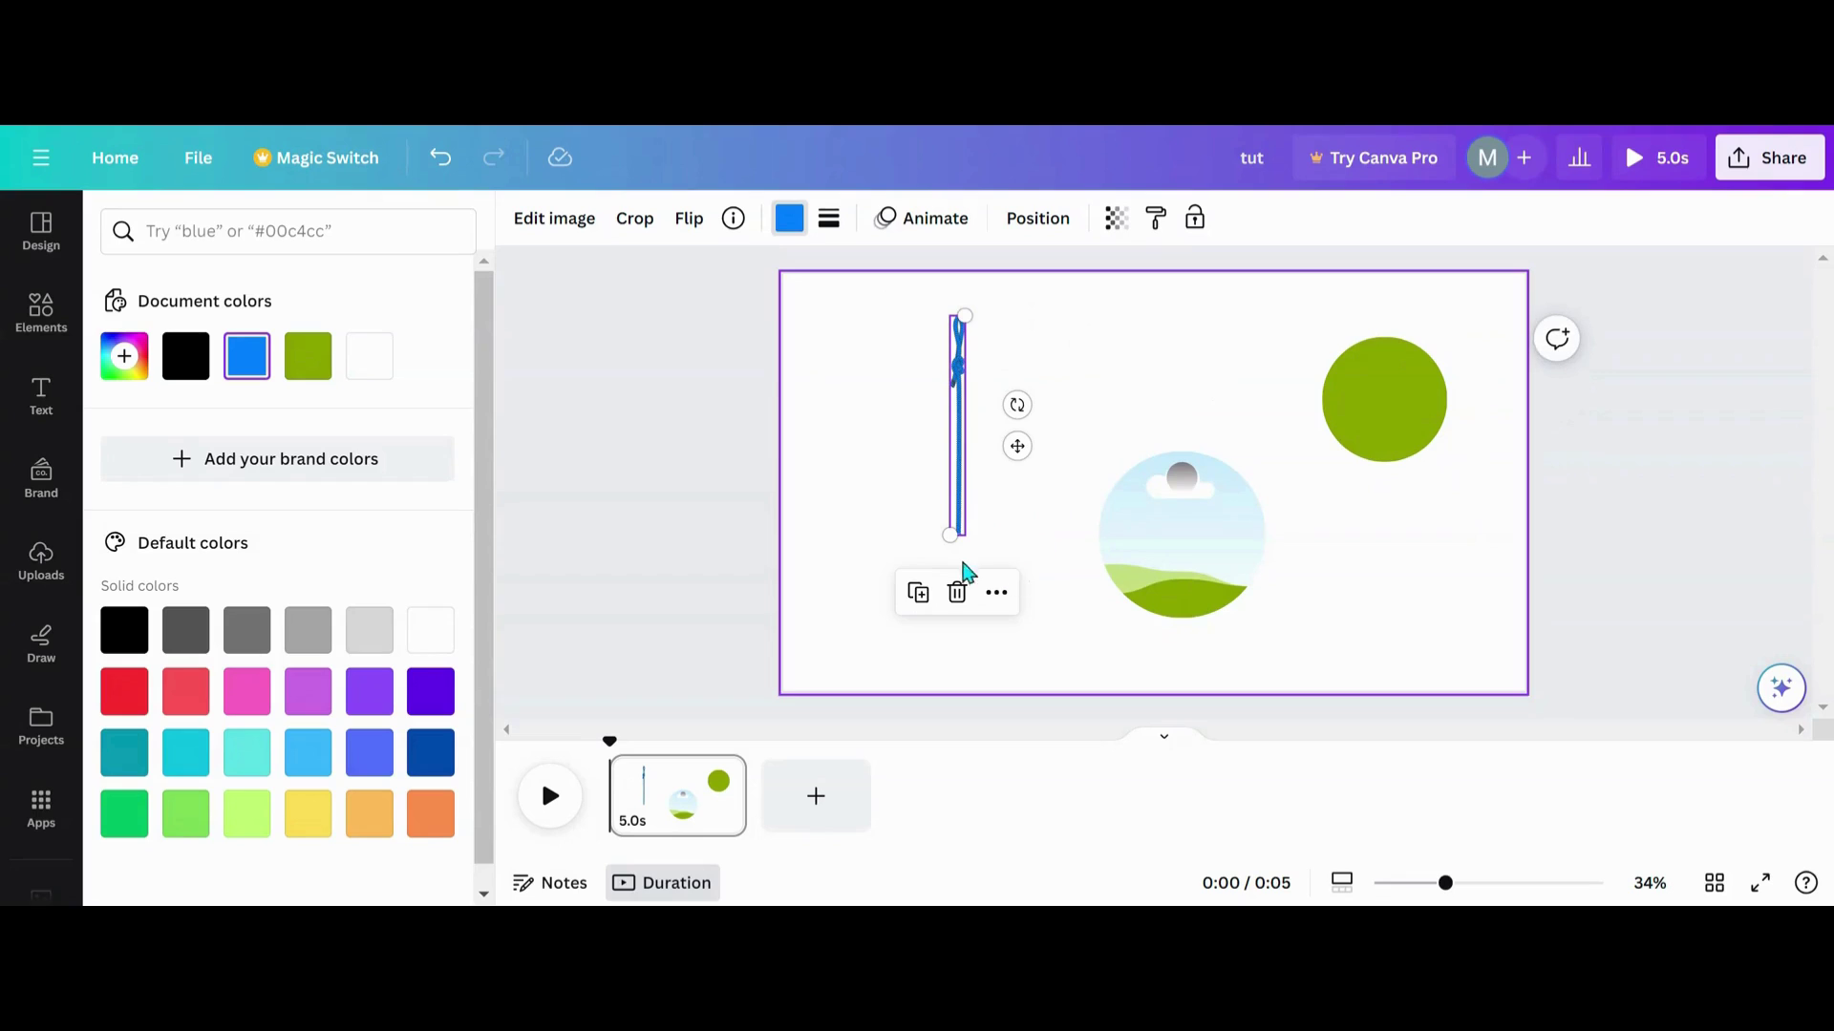
left_click_drag(953, 538, 874, 641)
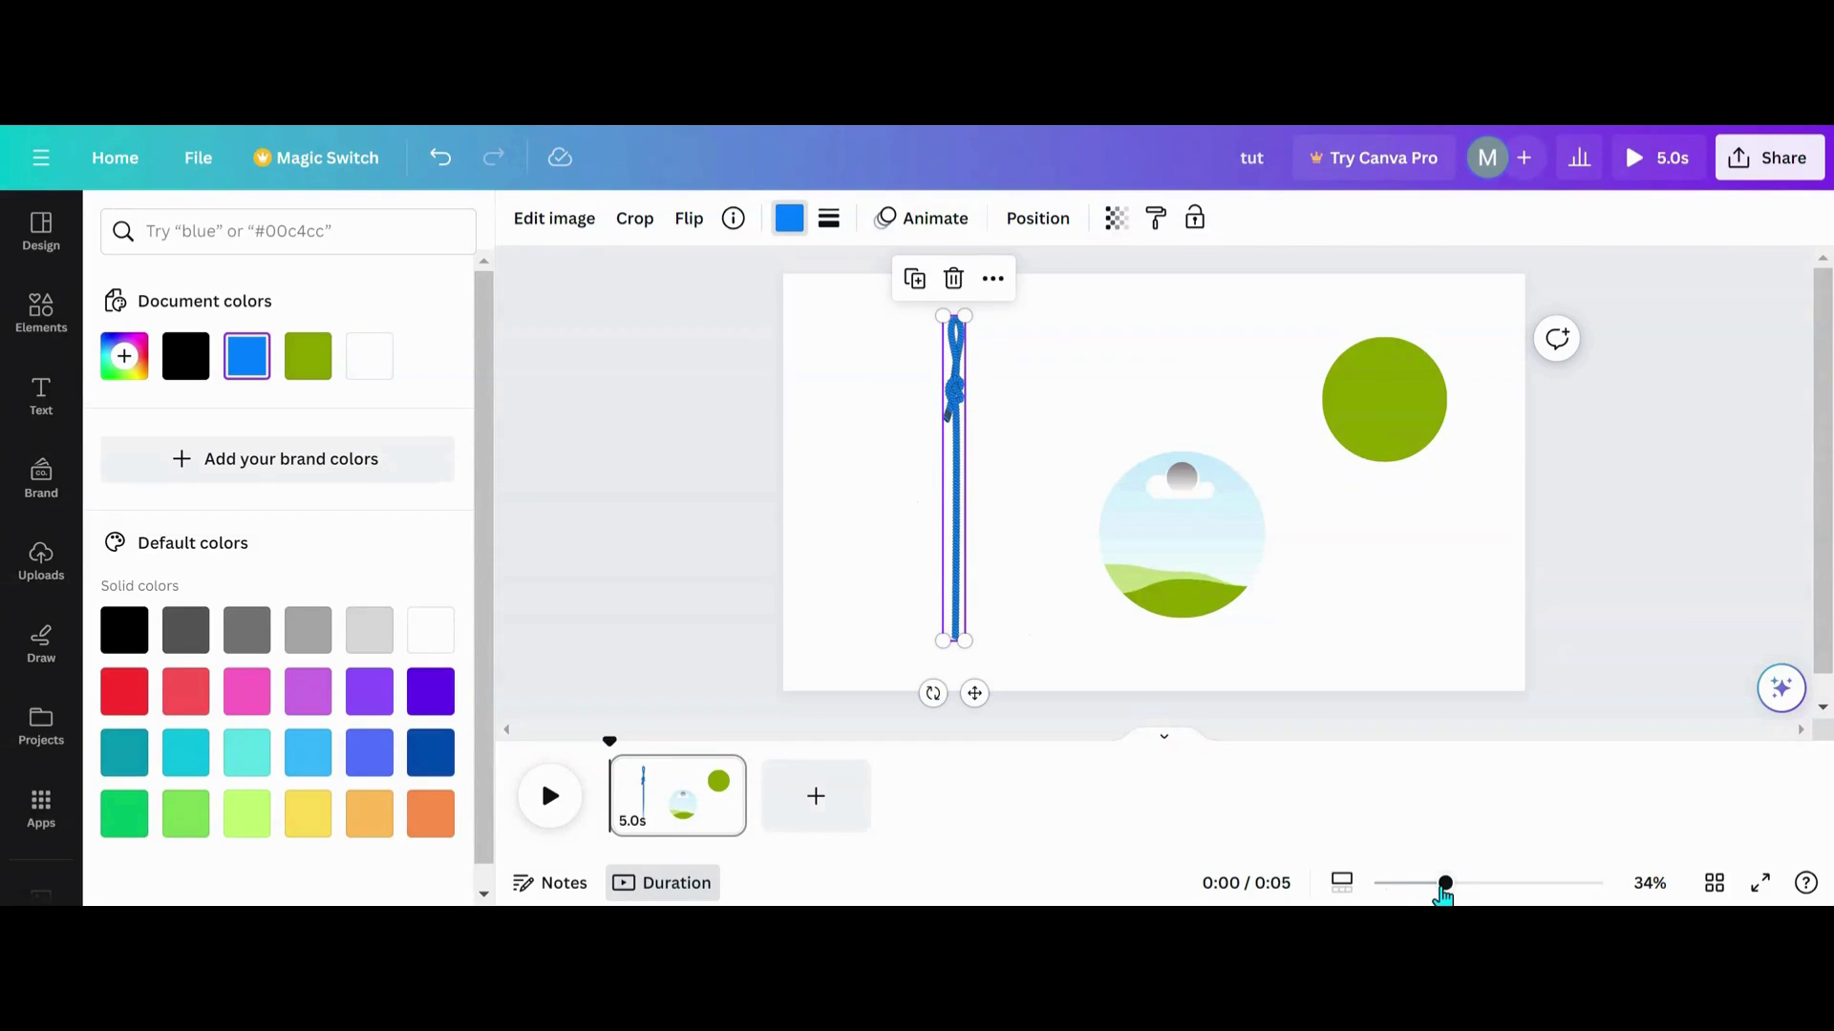
left_click_drag(1444, 884, 1430, 883)
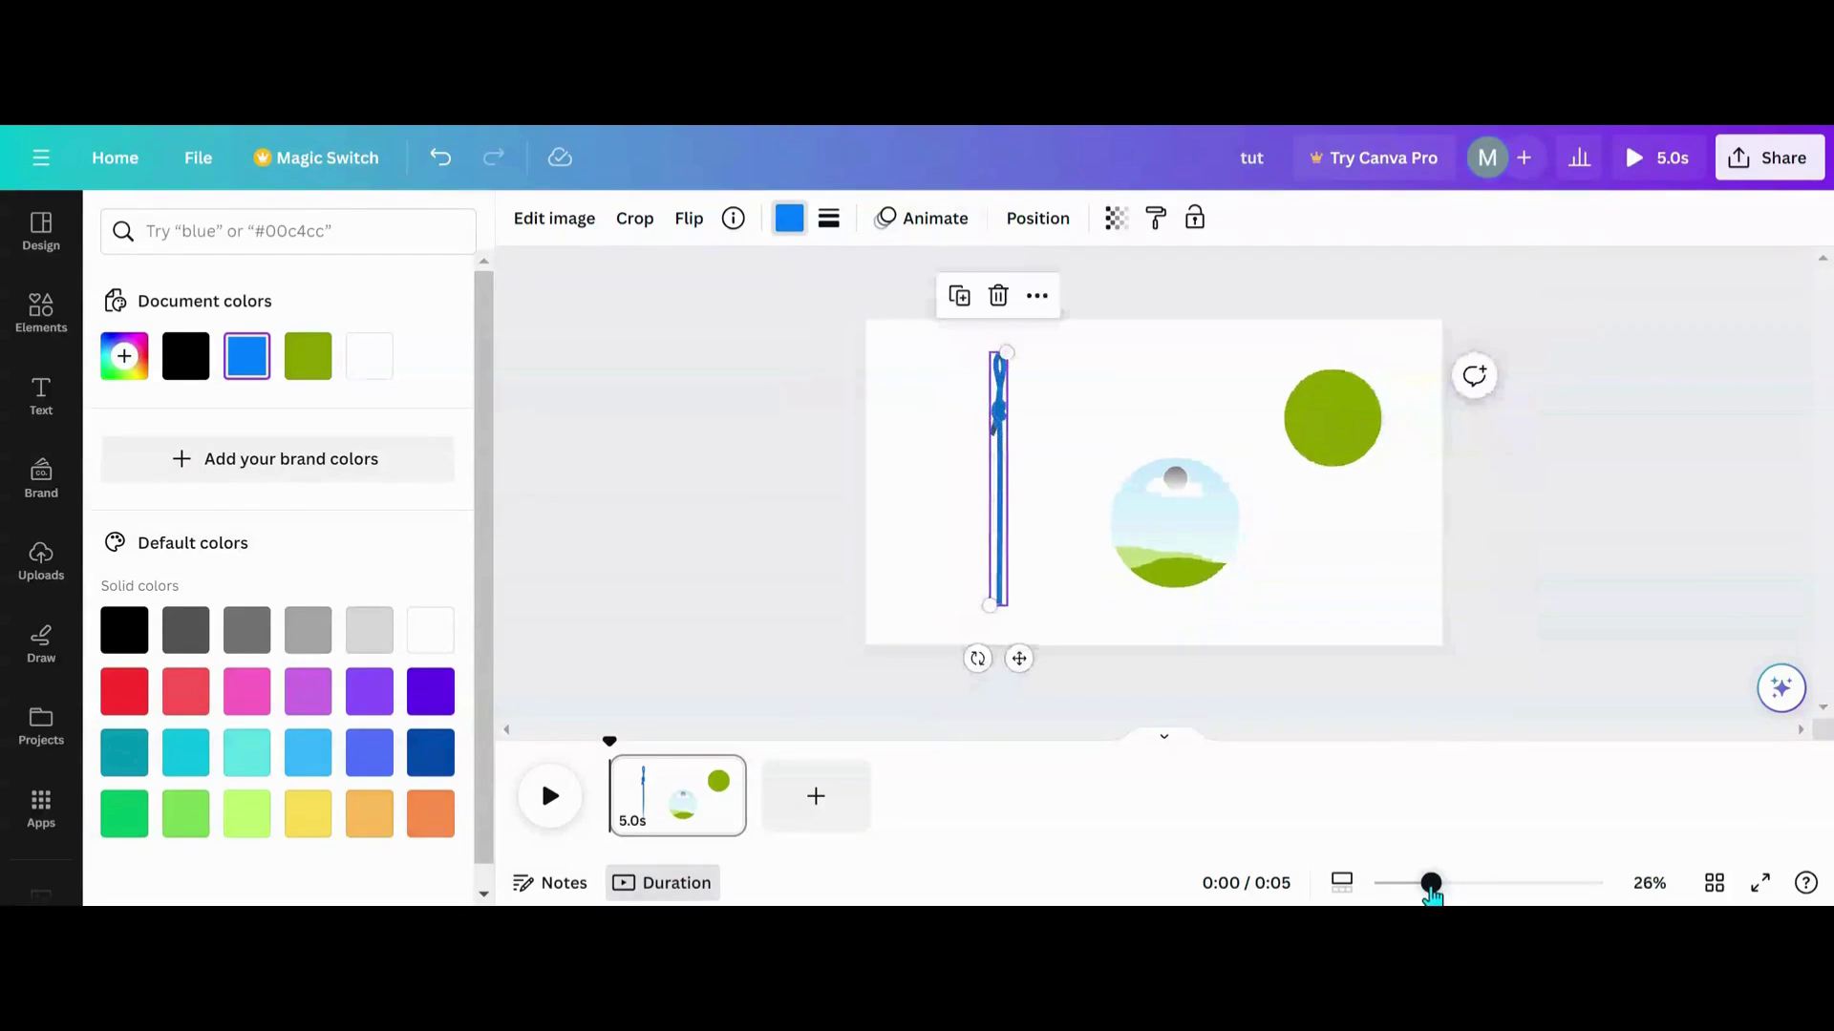
left_click_drag(1009, 355, 1048, 340)
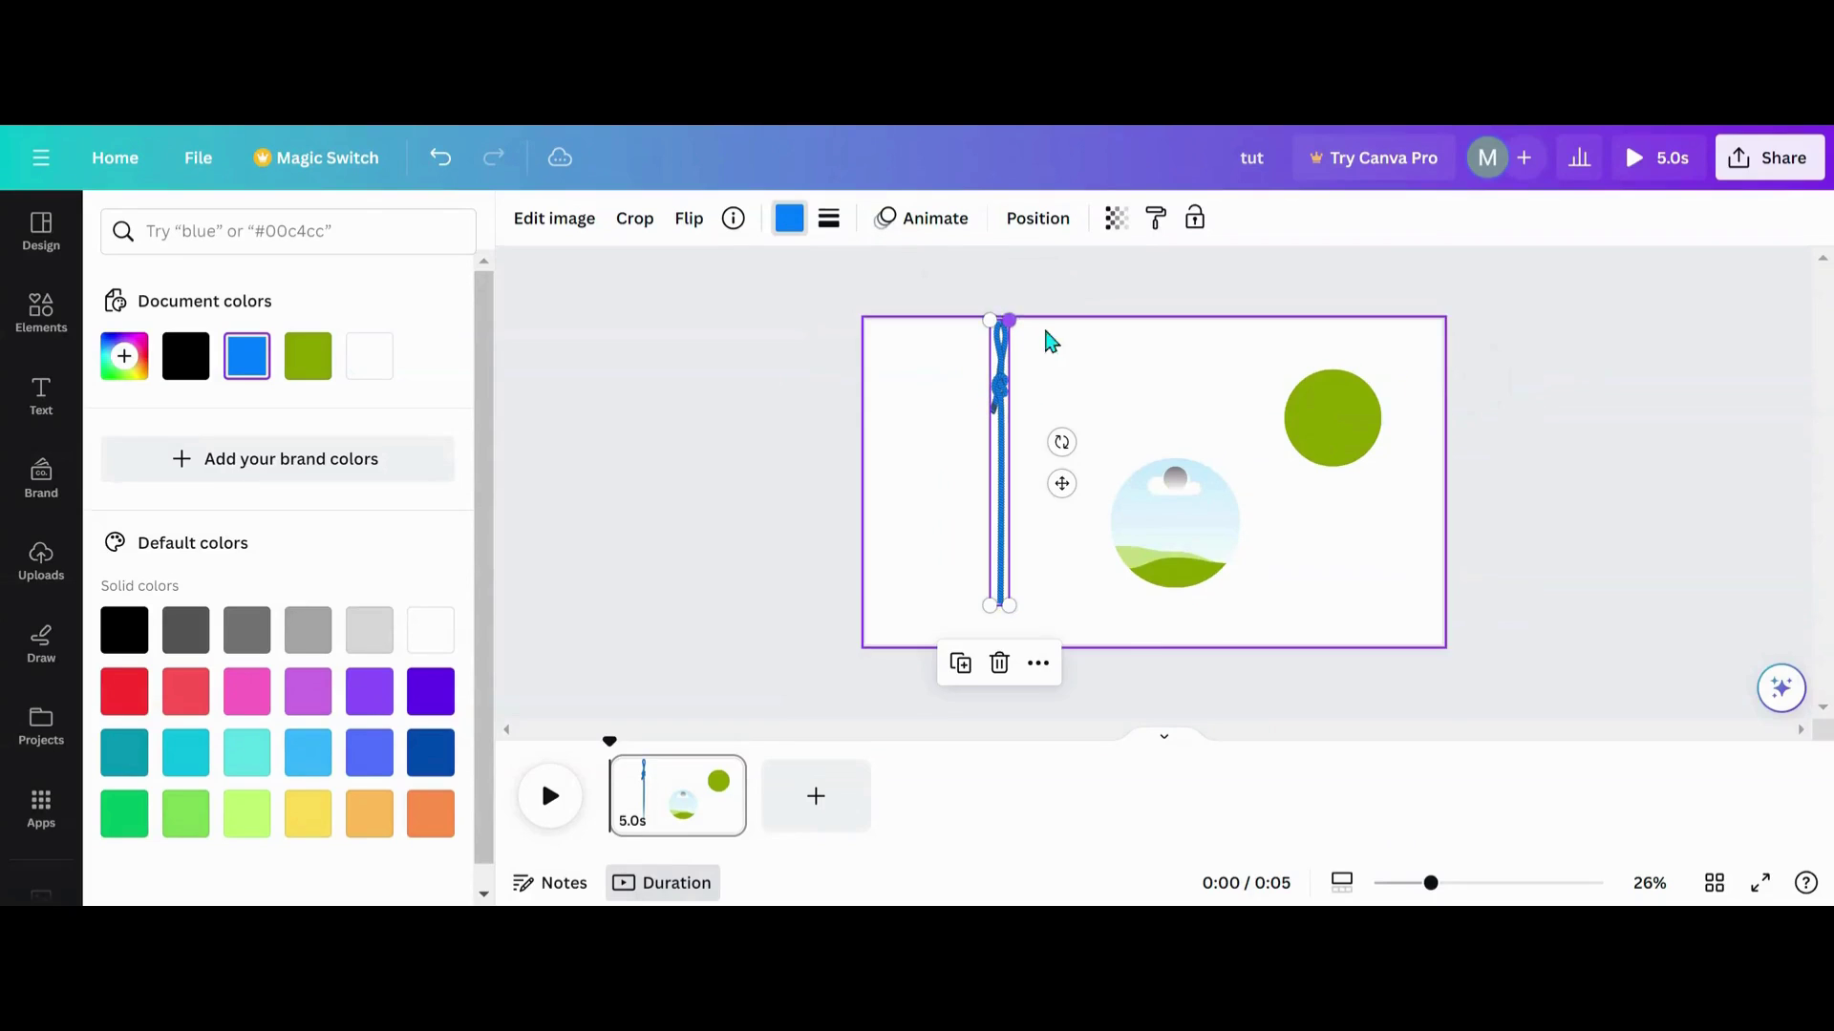
left_click_drag(988, 606, 969, 635)
key("Escape")
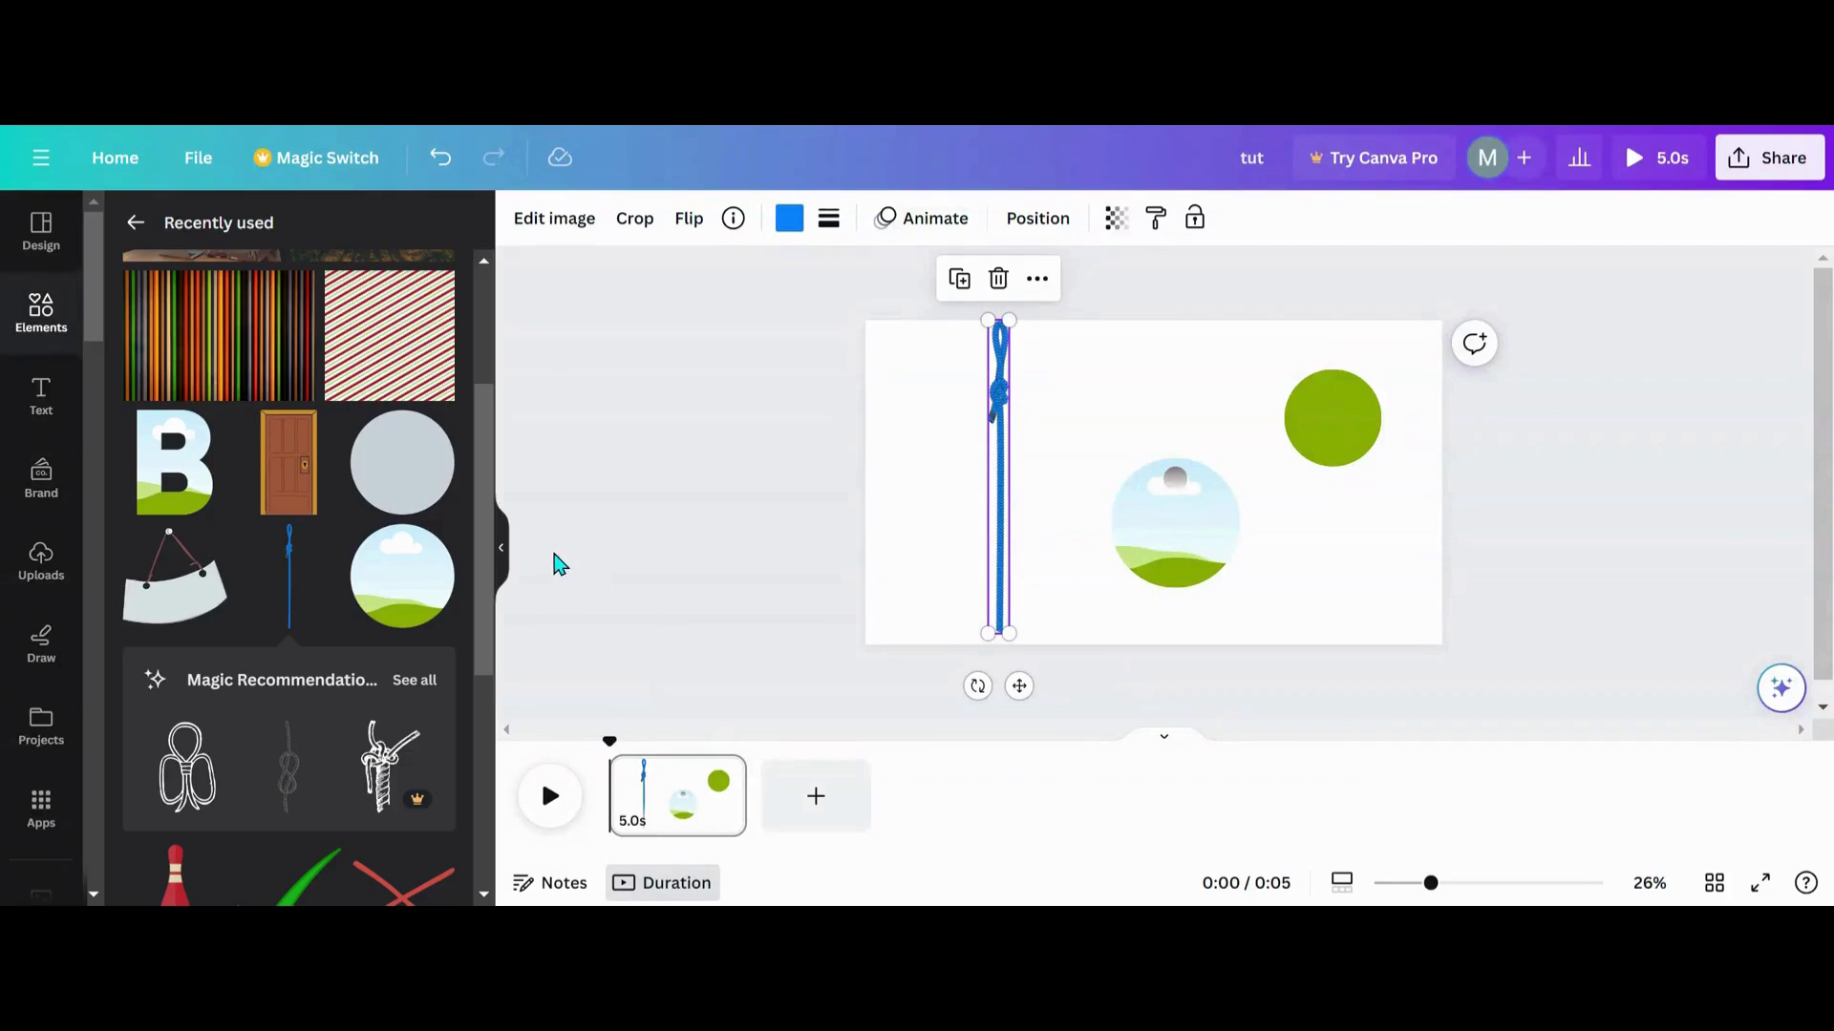
Rotate the blue rope by 180° so that its loop points downward
left_click(501, 549)
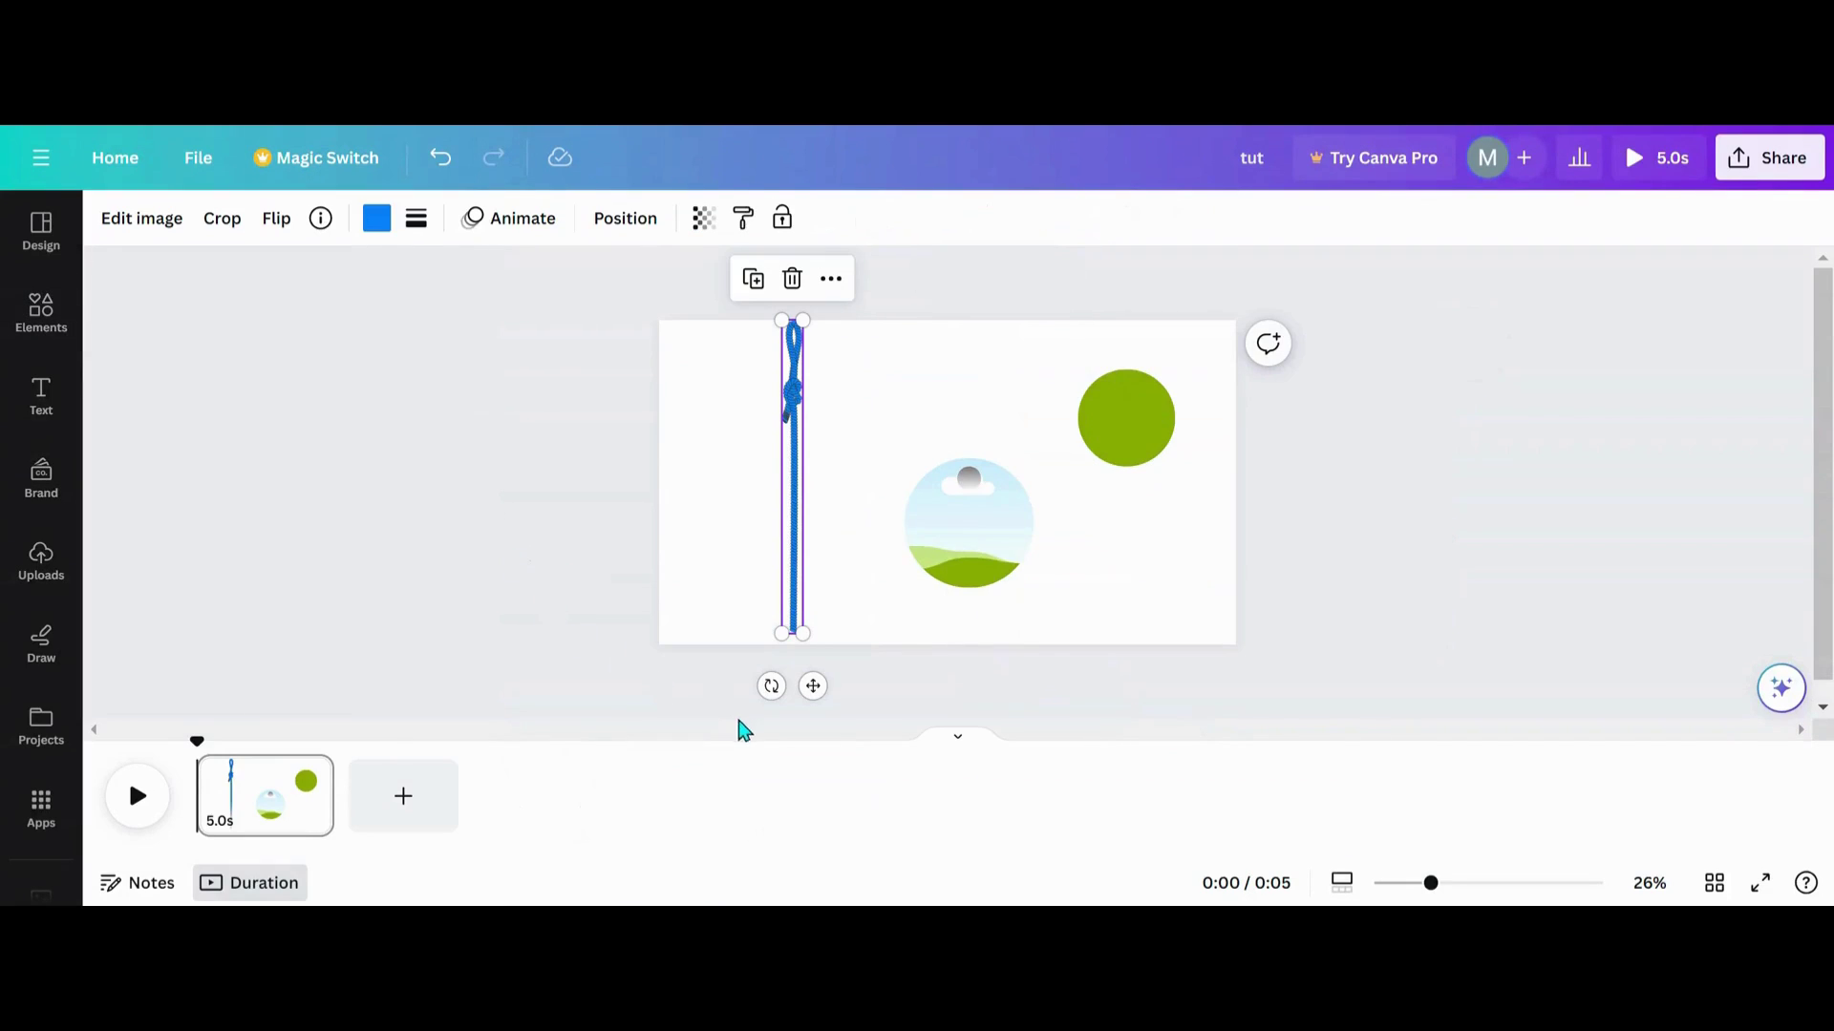
left_click_drag(1433, 885, 1445, 886)
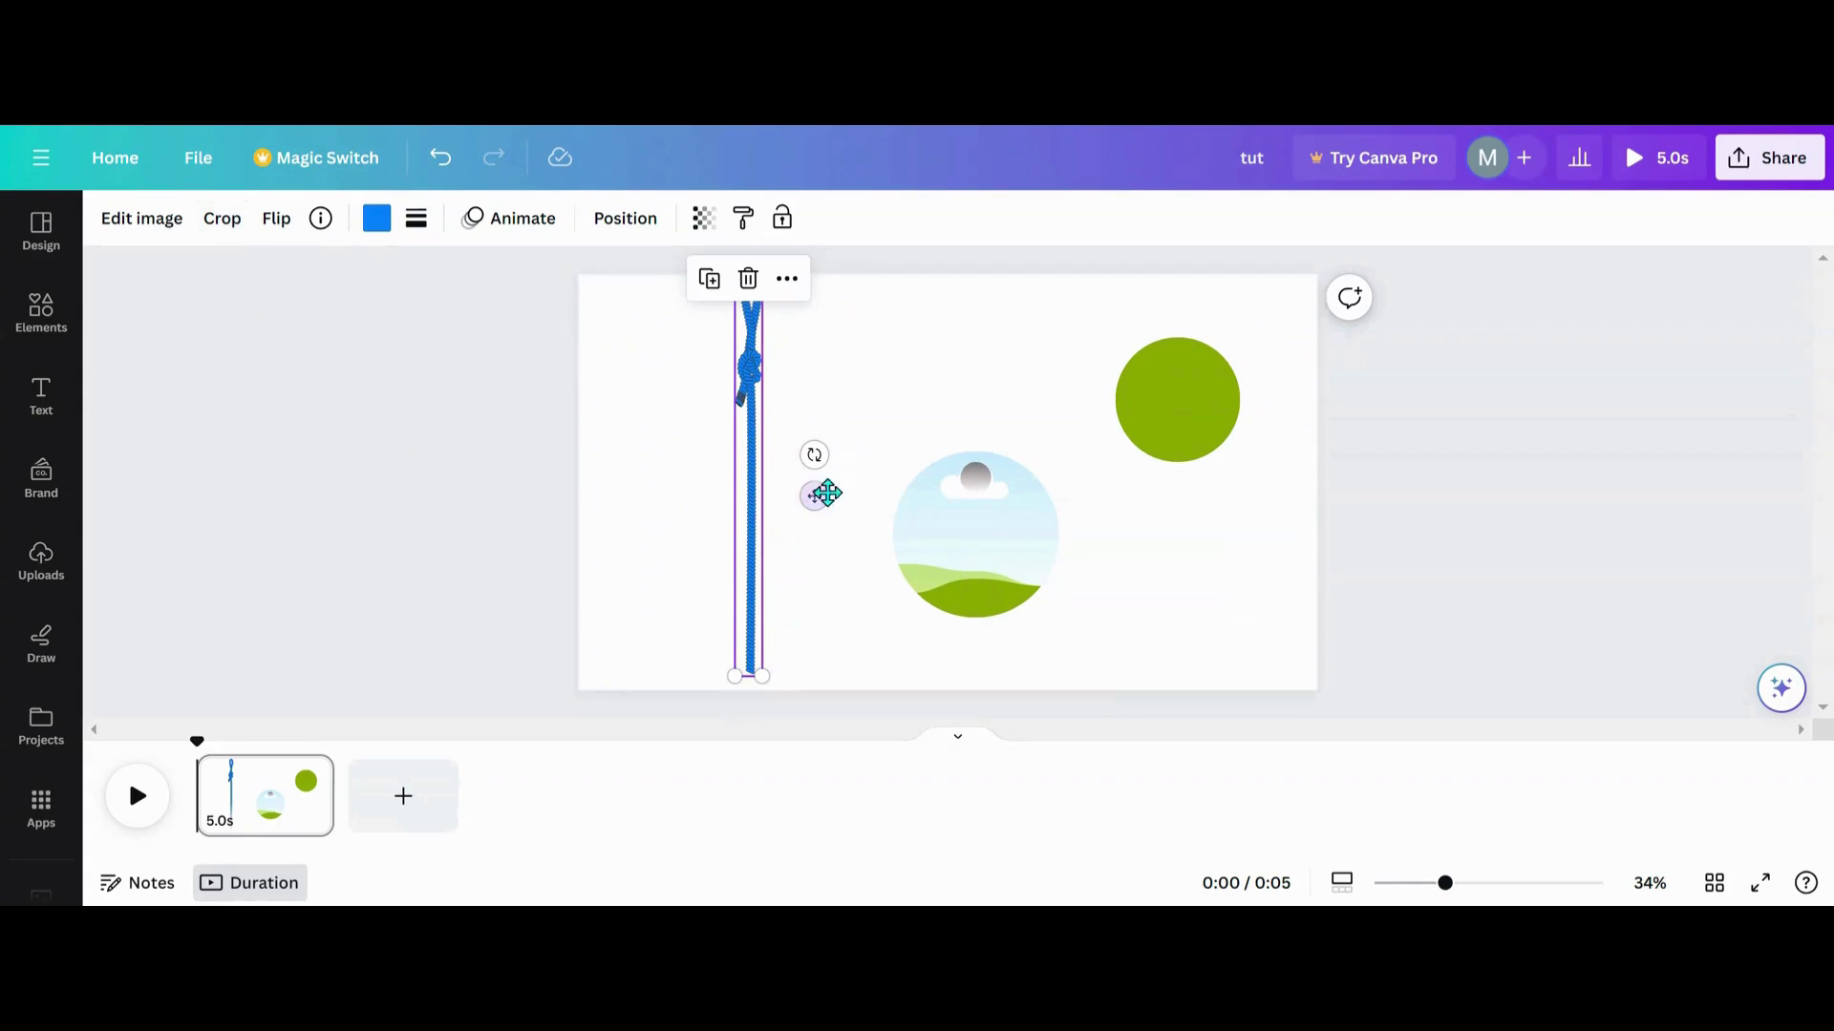
left_click_drag(818, 457, 412, 493)
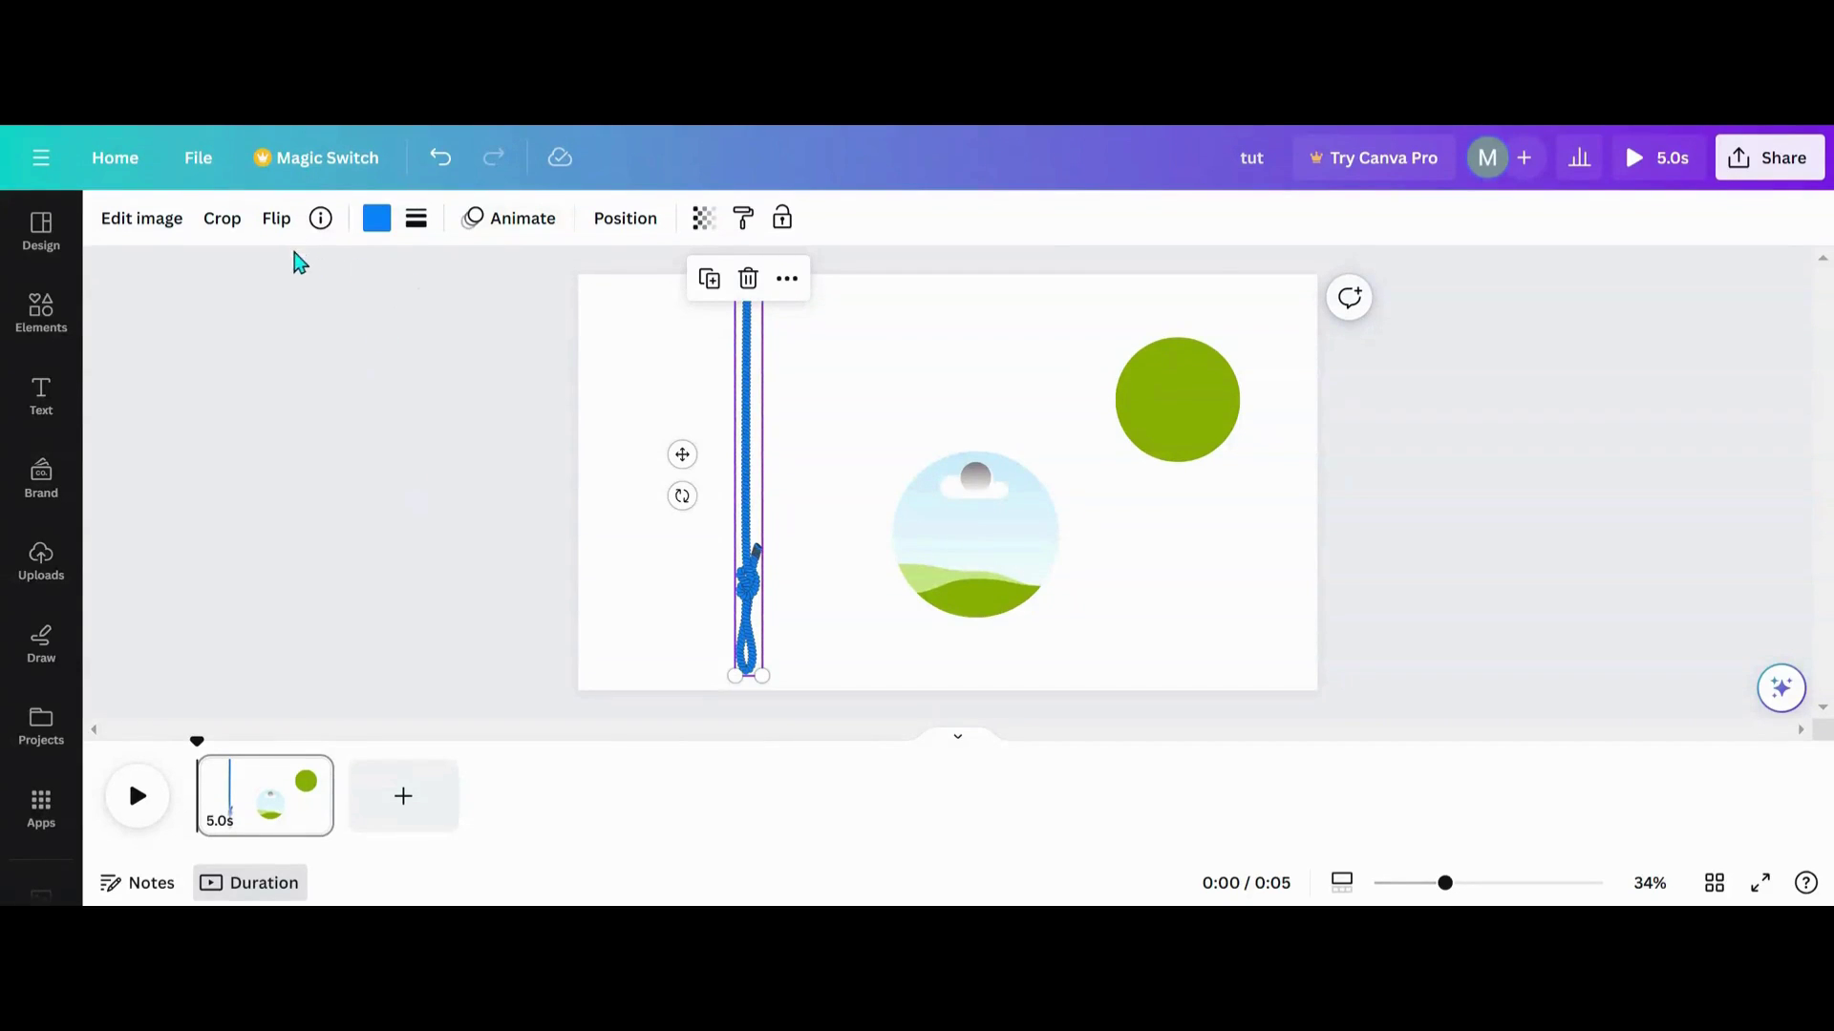
Duplicate the rope, place the copy to its left, and crop the original rope lengthwise to its left half
left_click(709, 278)
left_click_drag(749, 436, 681, 435)
left_click(751, 474)
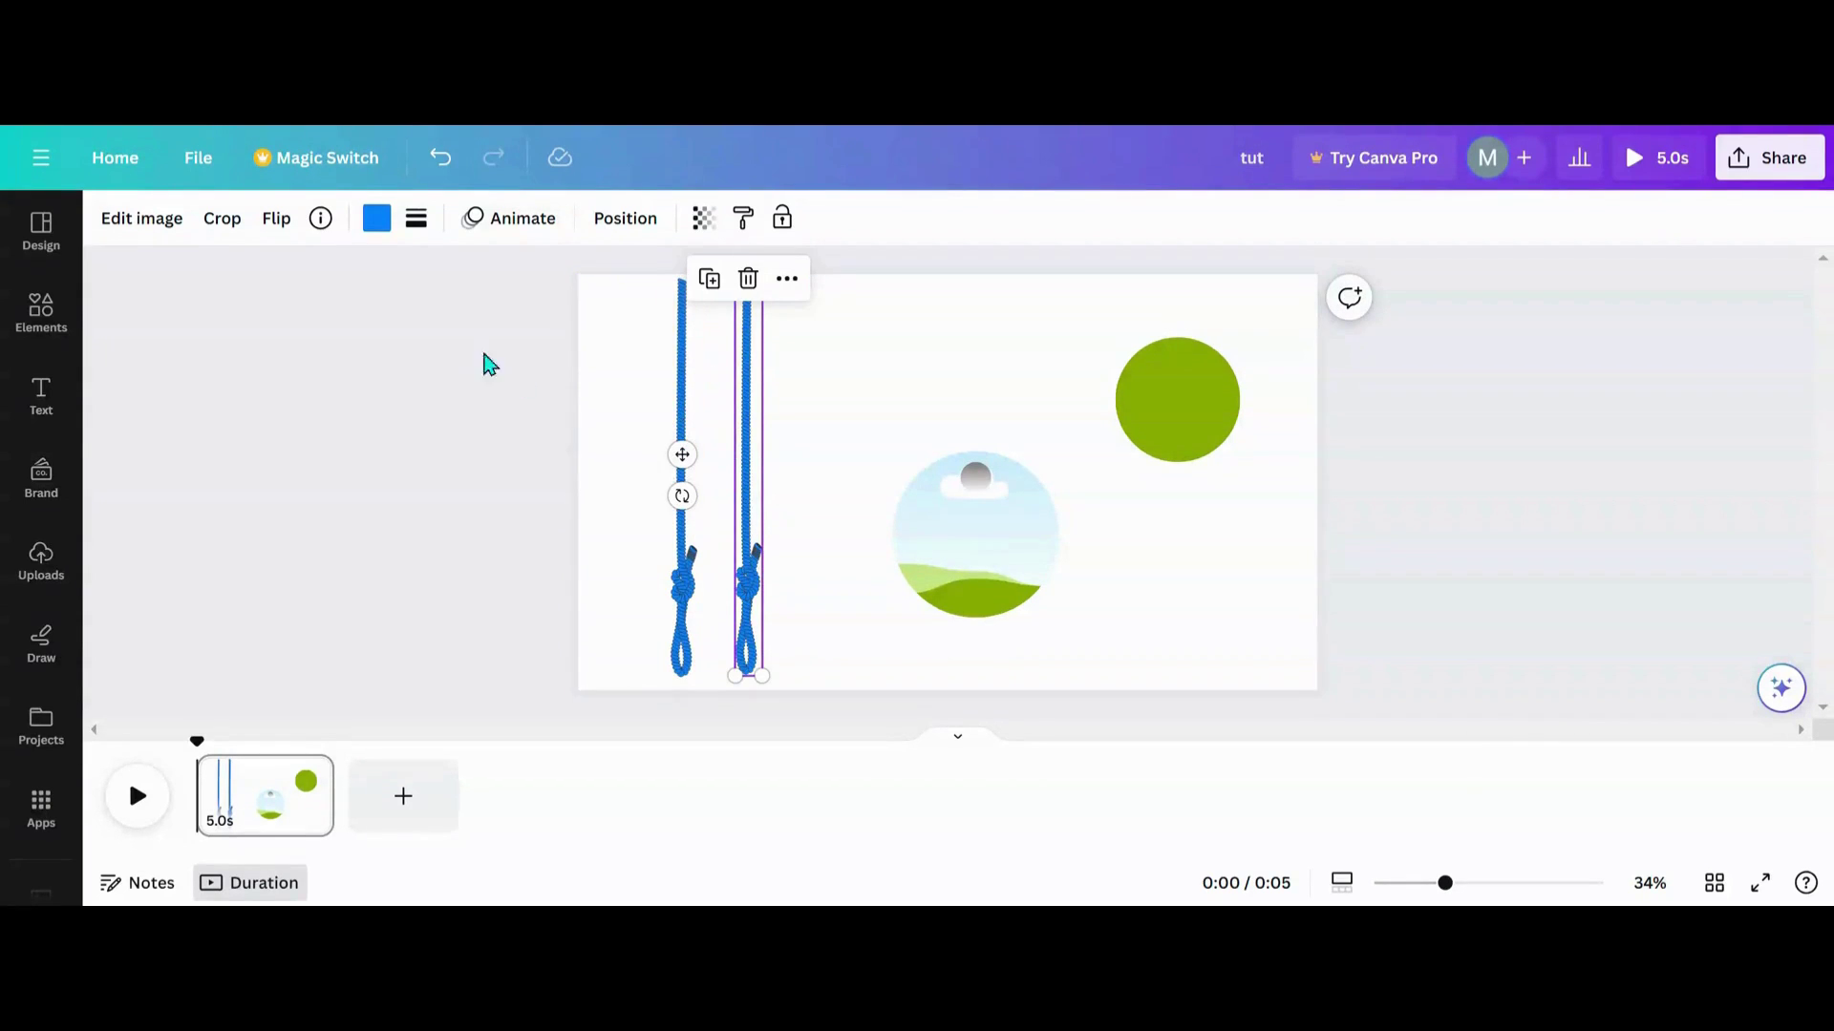
left_click(225, 221)
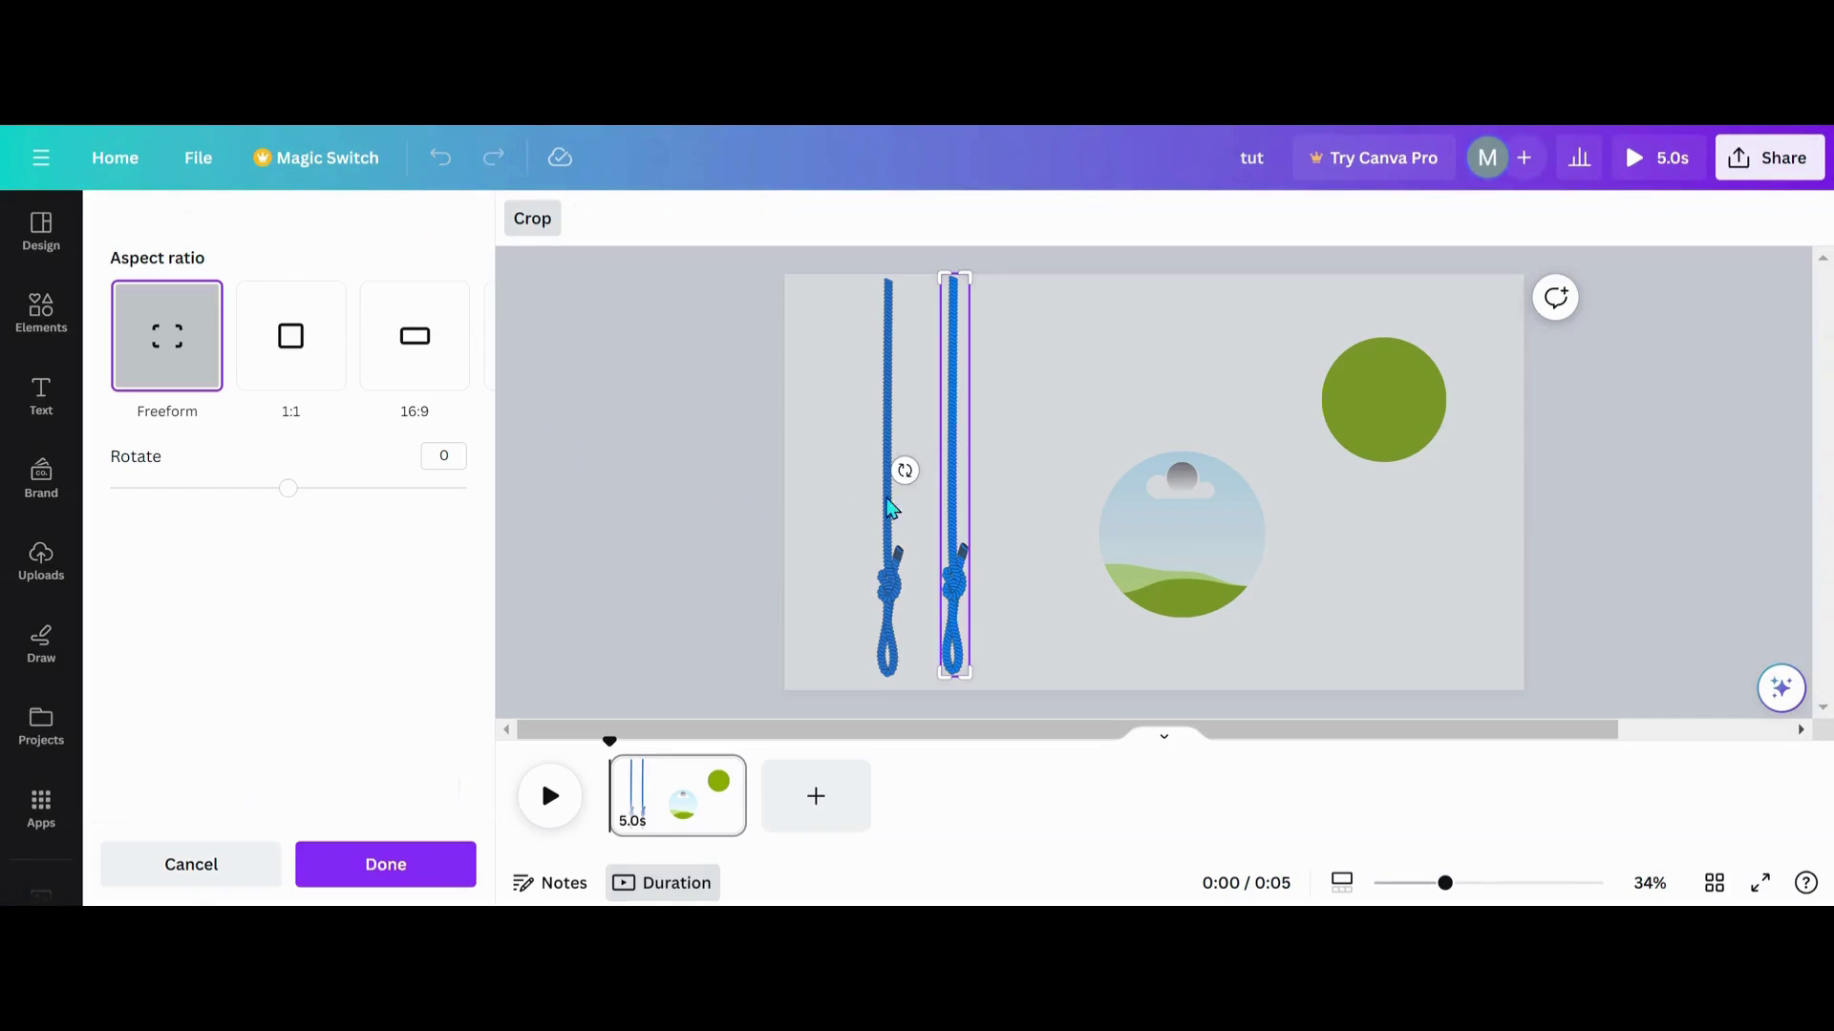
left_click_drag(969, 280, 952, 289)
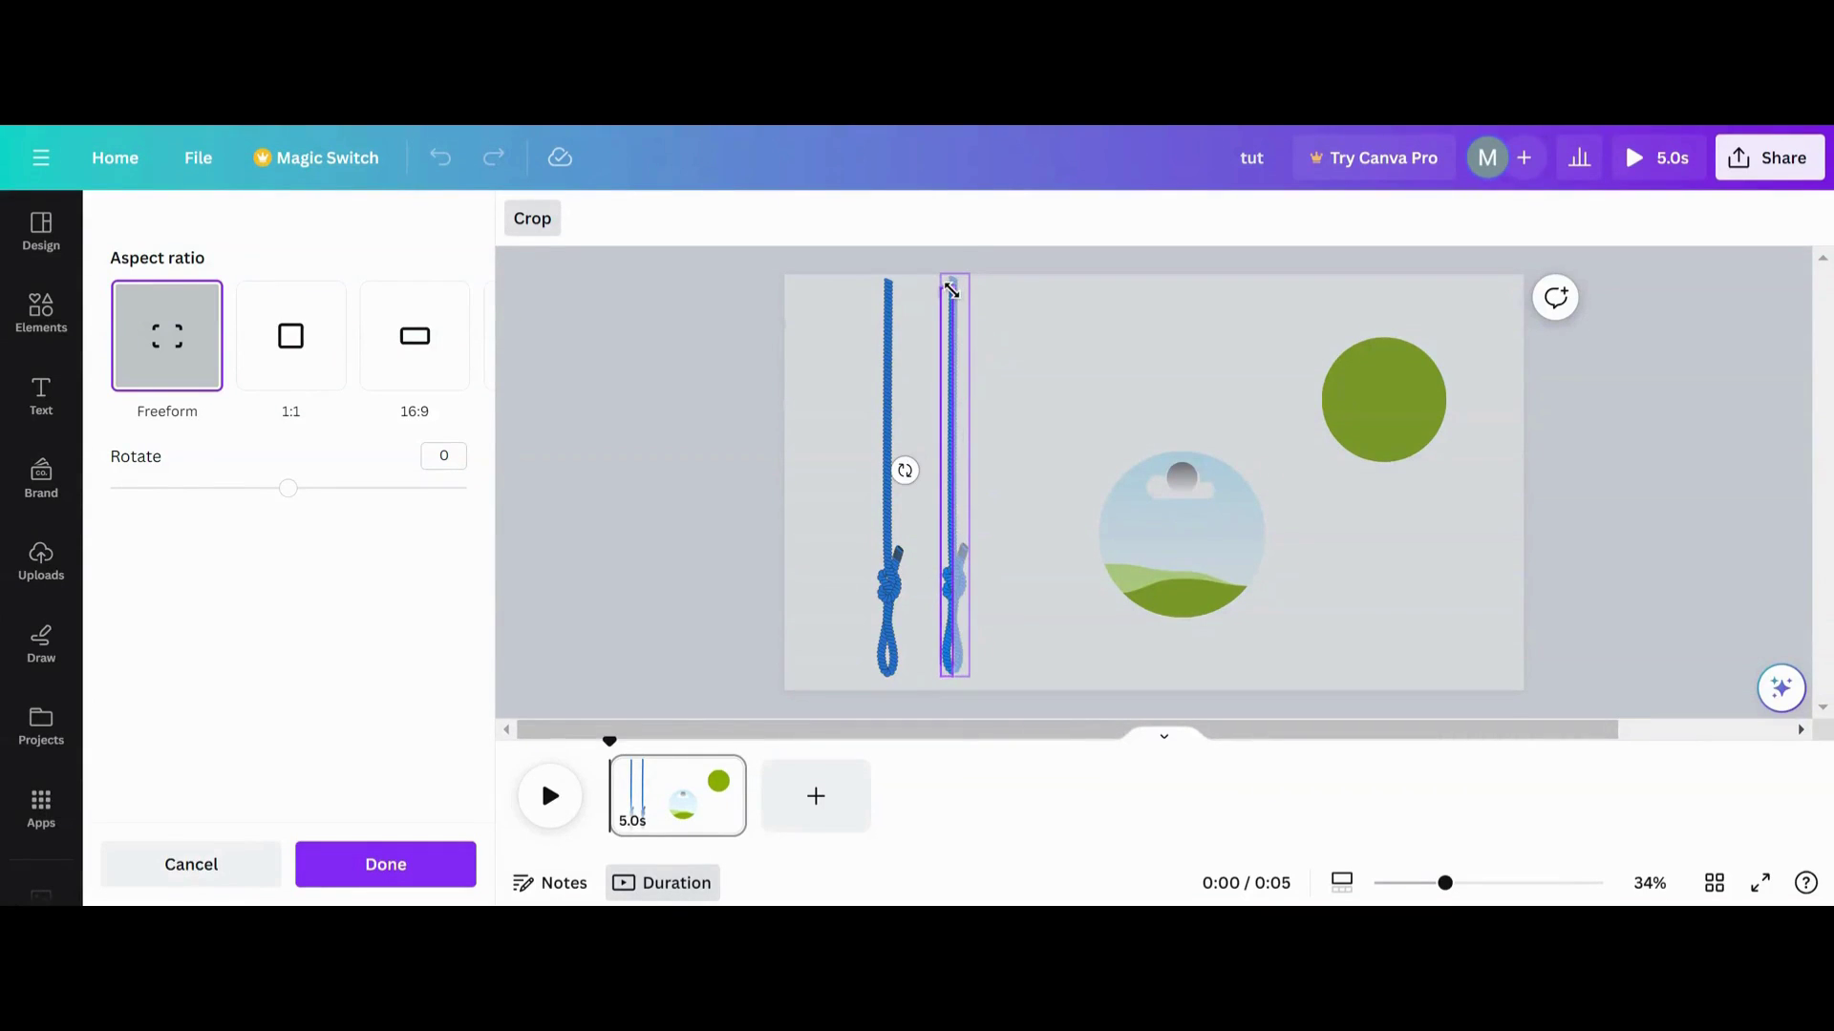
left_click(1027, 387)
Align both ropes over the grey dot on the frame and move the uncropped rope beneath the frame in the layer order
left_click_drag(753, 623, 970, 410)
left_click_drag(697, 622, 982, 399)
left_click(631, 220)
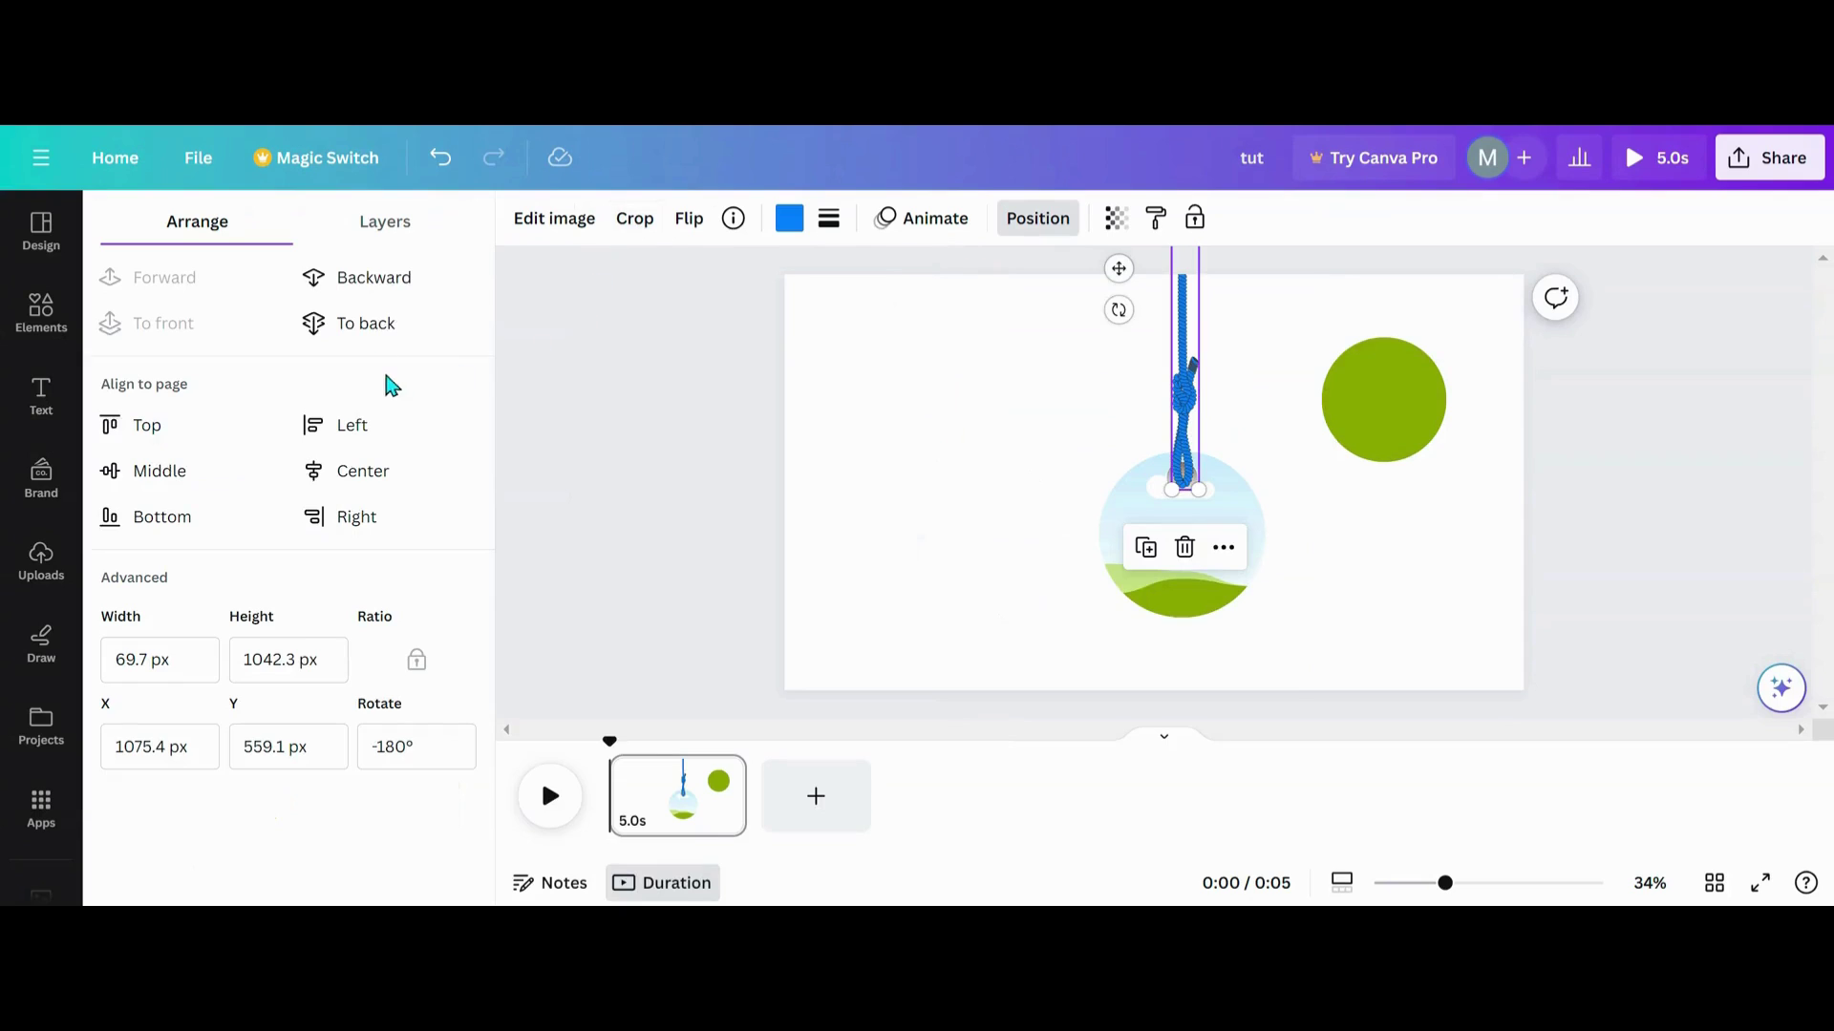
left_click(391, 234)
left_click_drag(331, 356, 344, 663)
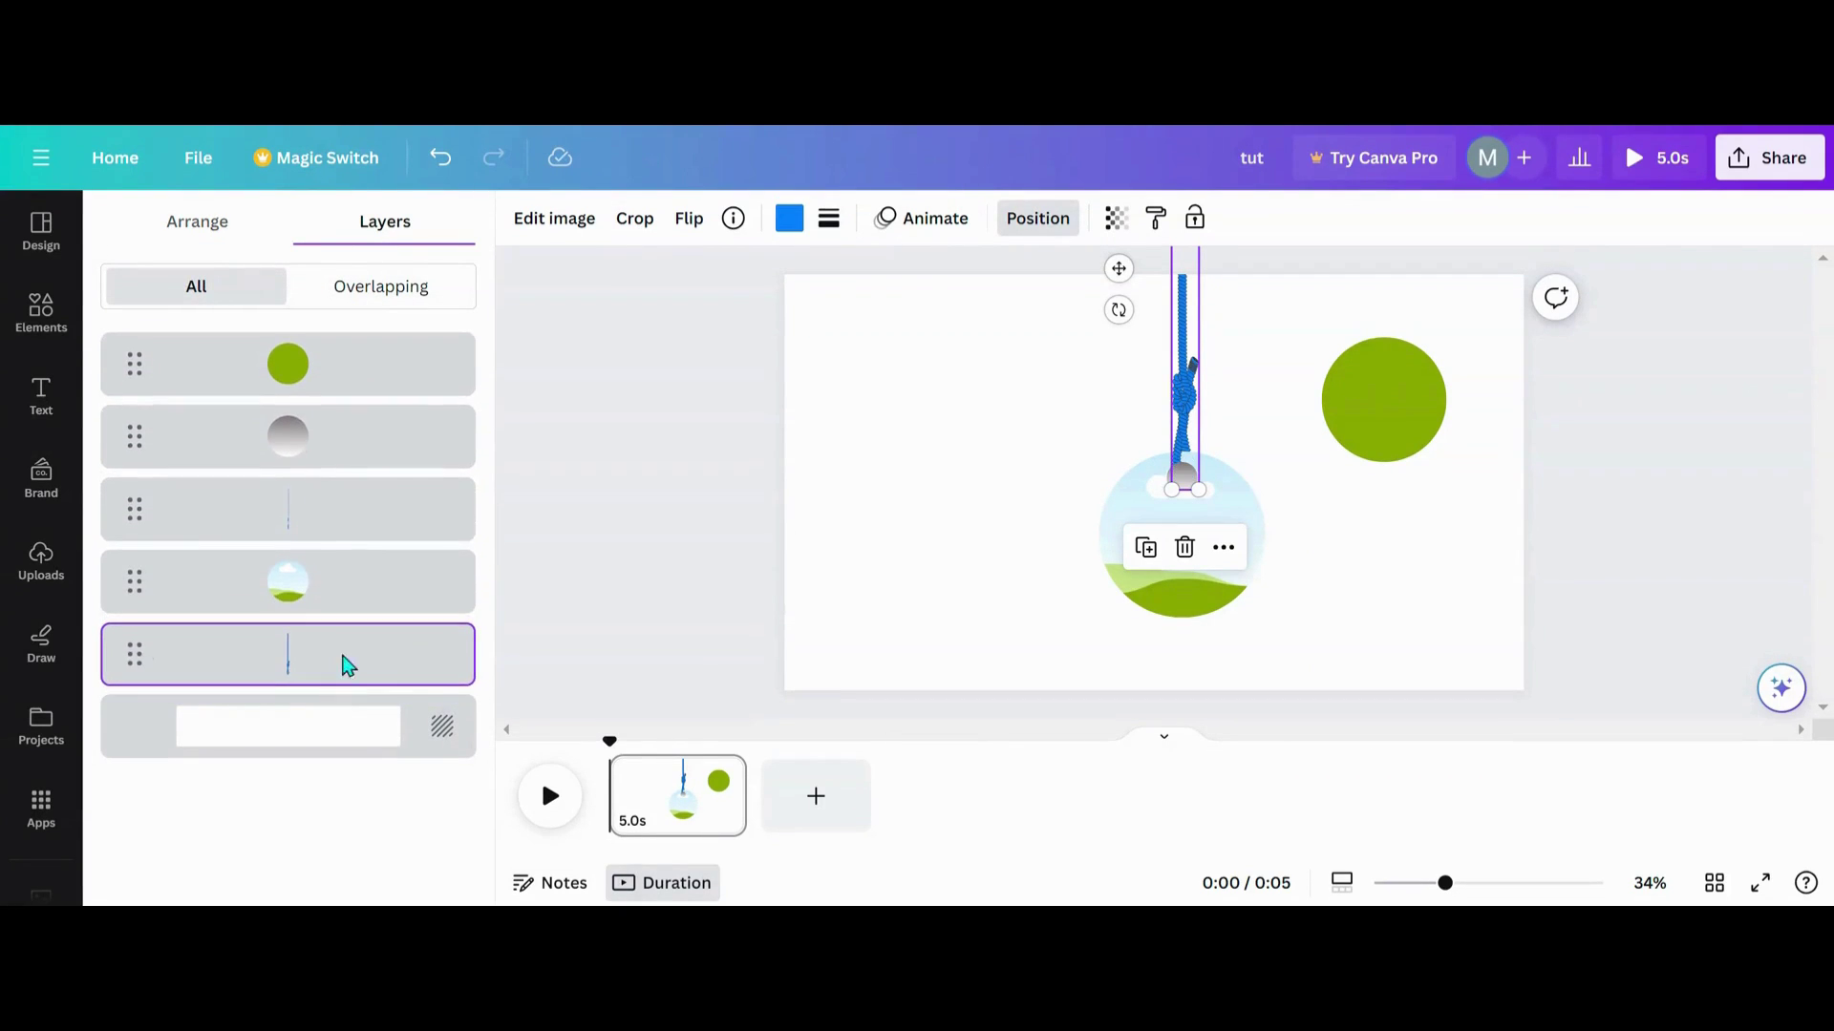
left_click(899, 664)
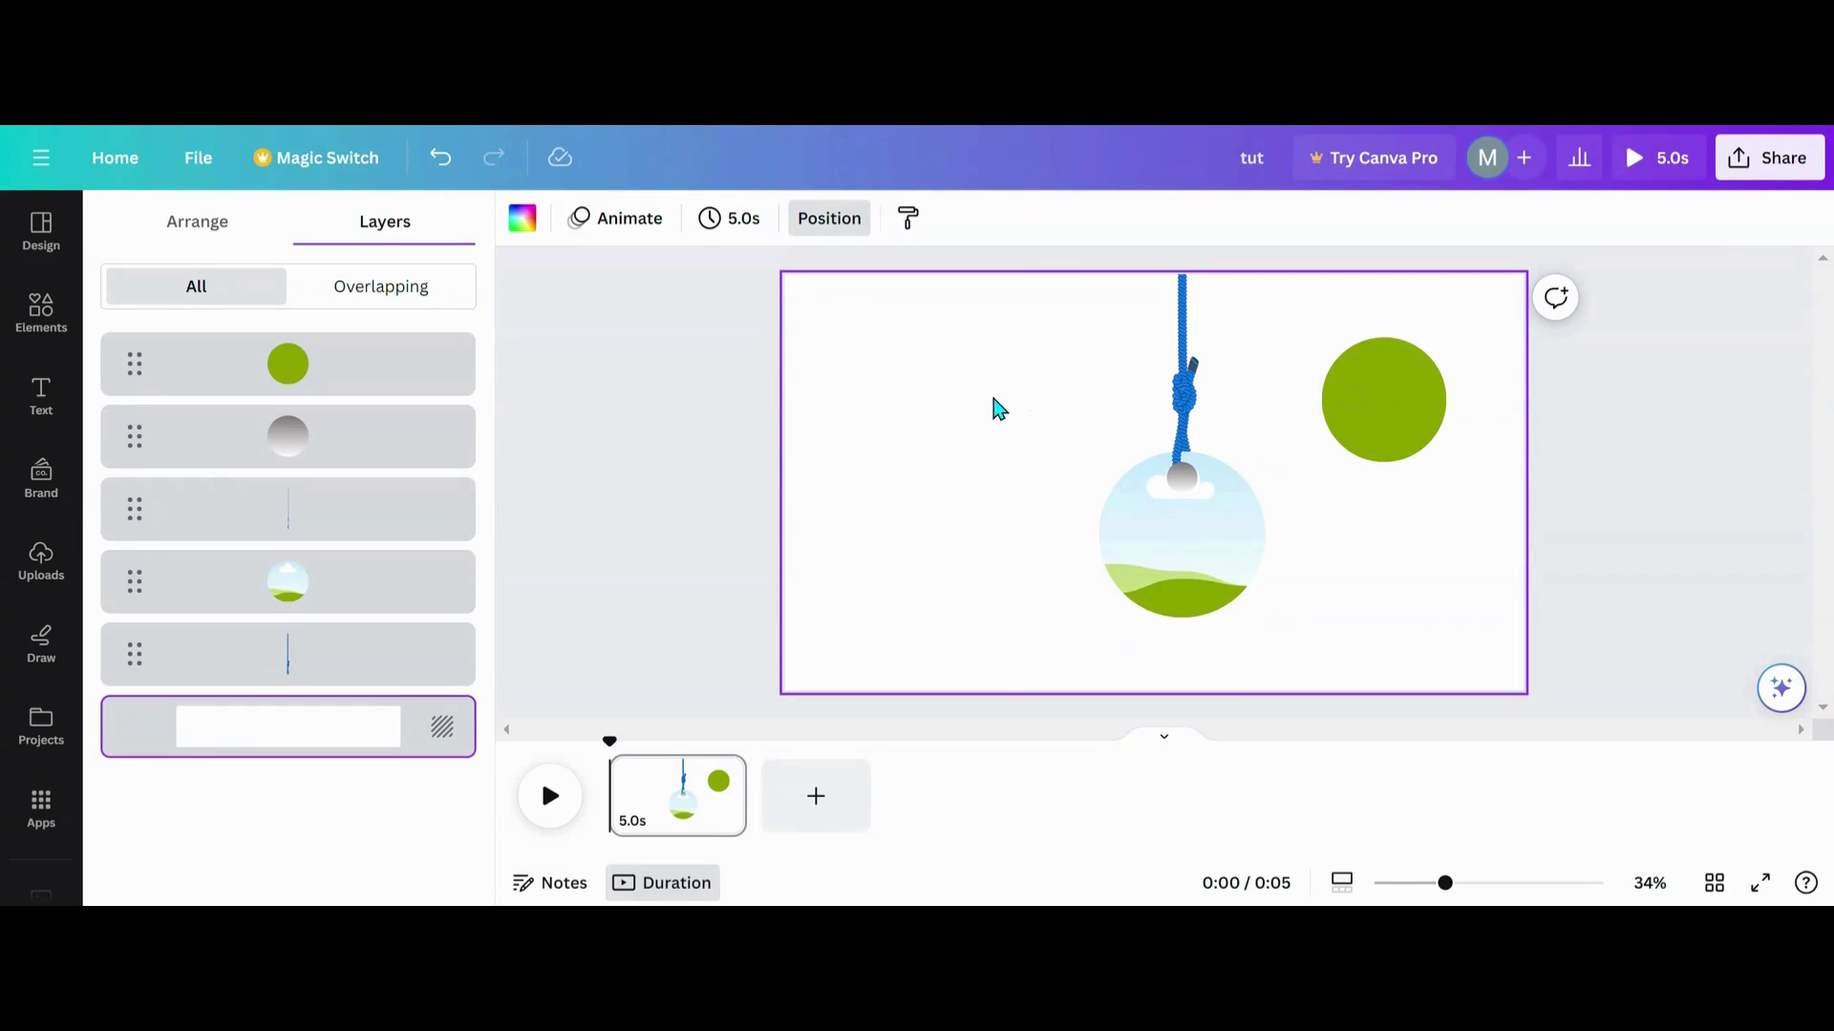
Group the ropes, grey dot and circular frame, then scale the group down and reposition it hanging from the page's top edge
left_click_drag(995, 399, 1262, 593)
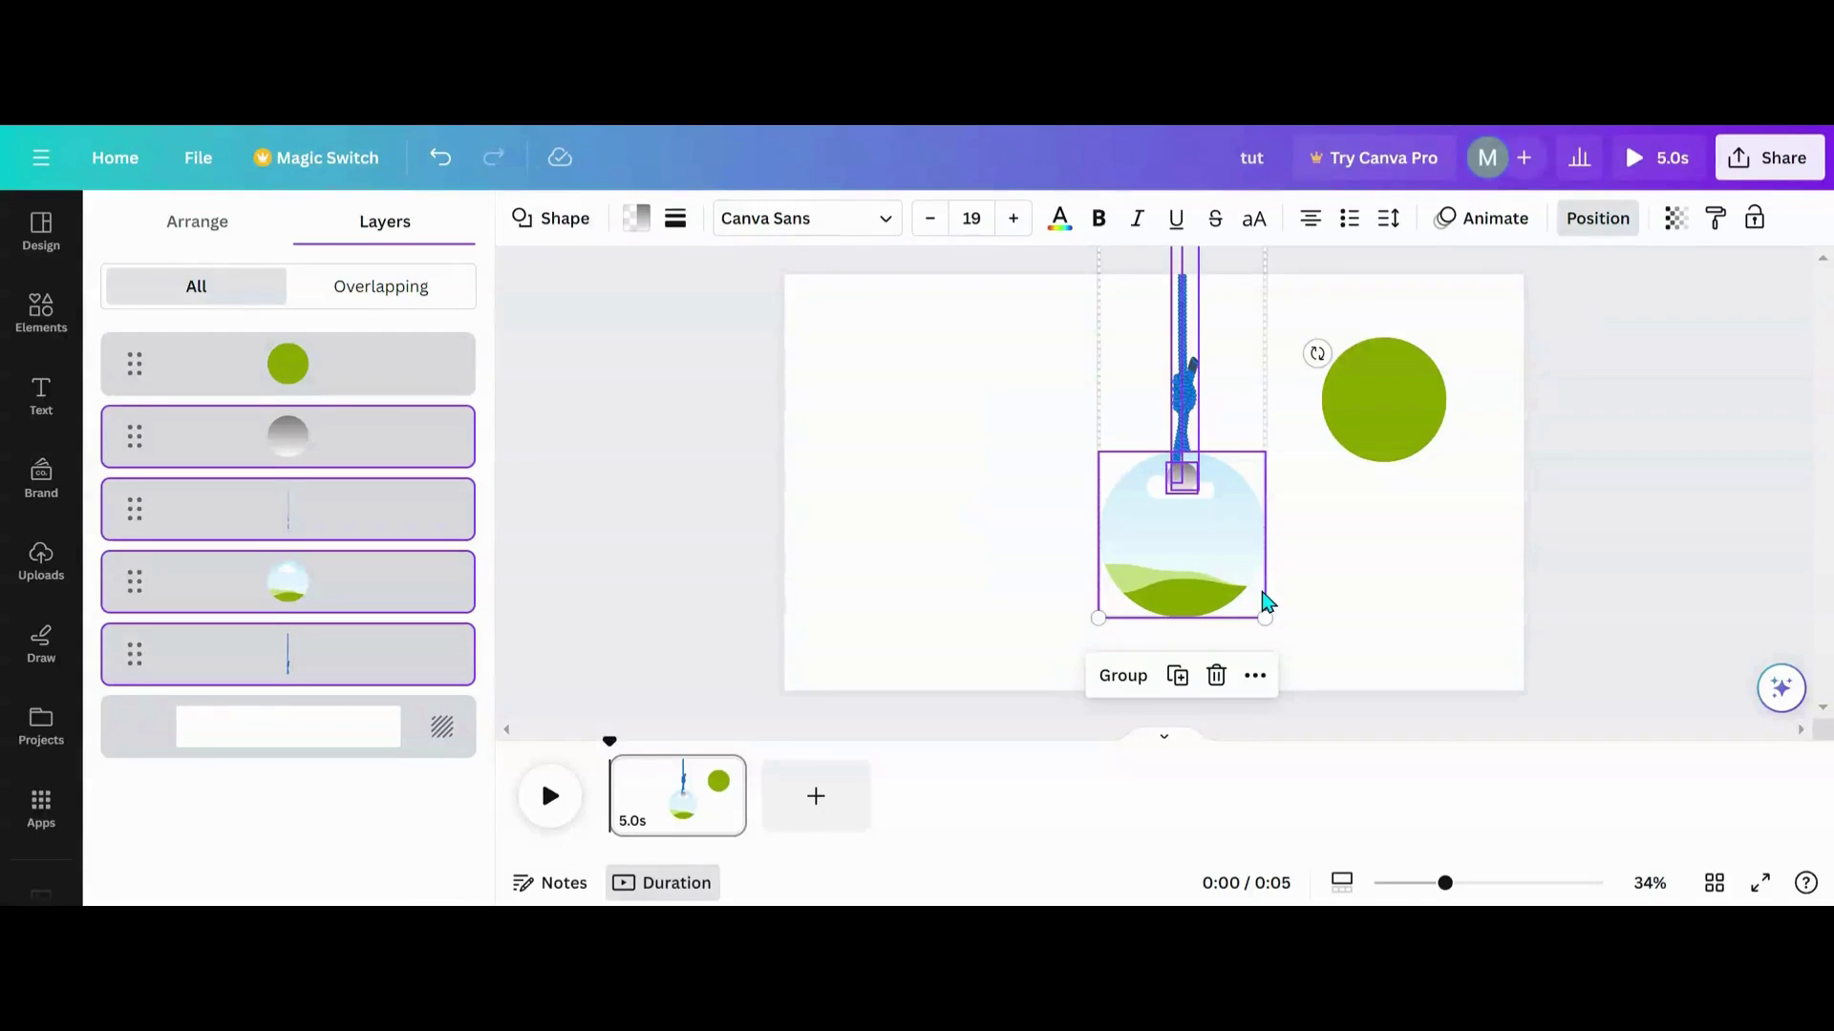
left_click(1114, 676)
left_click_drag(1184, 528, 1131, 559)
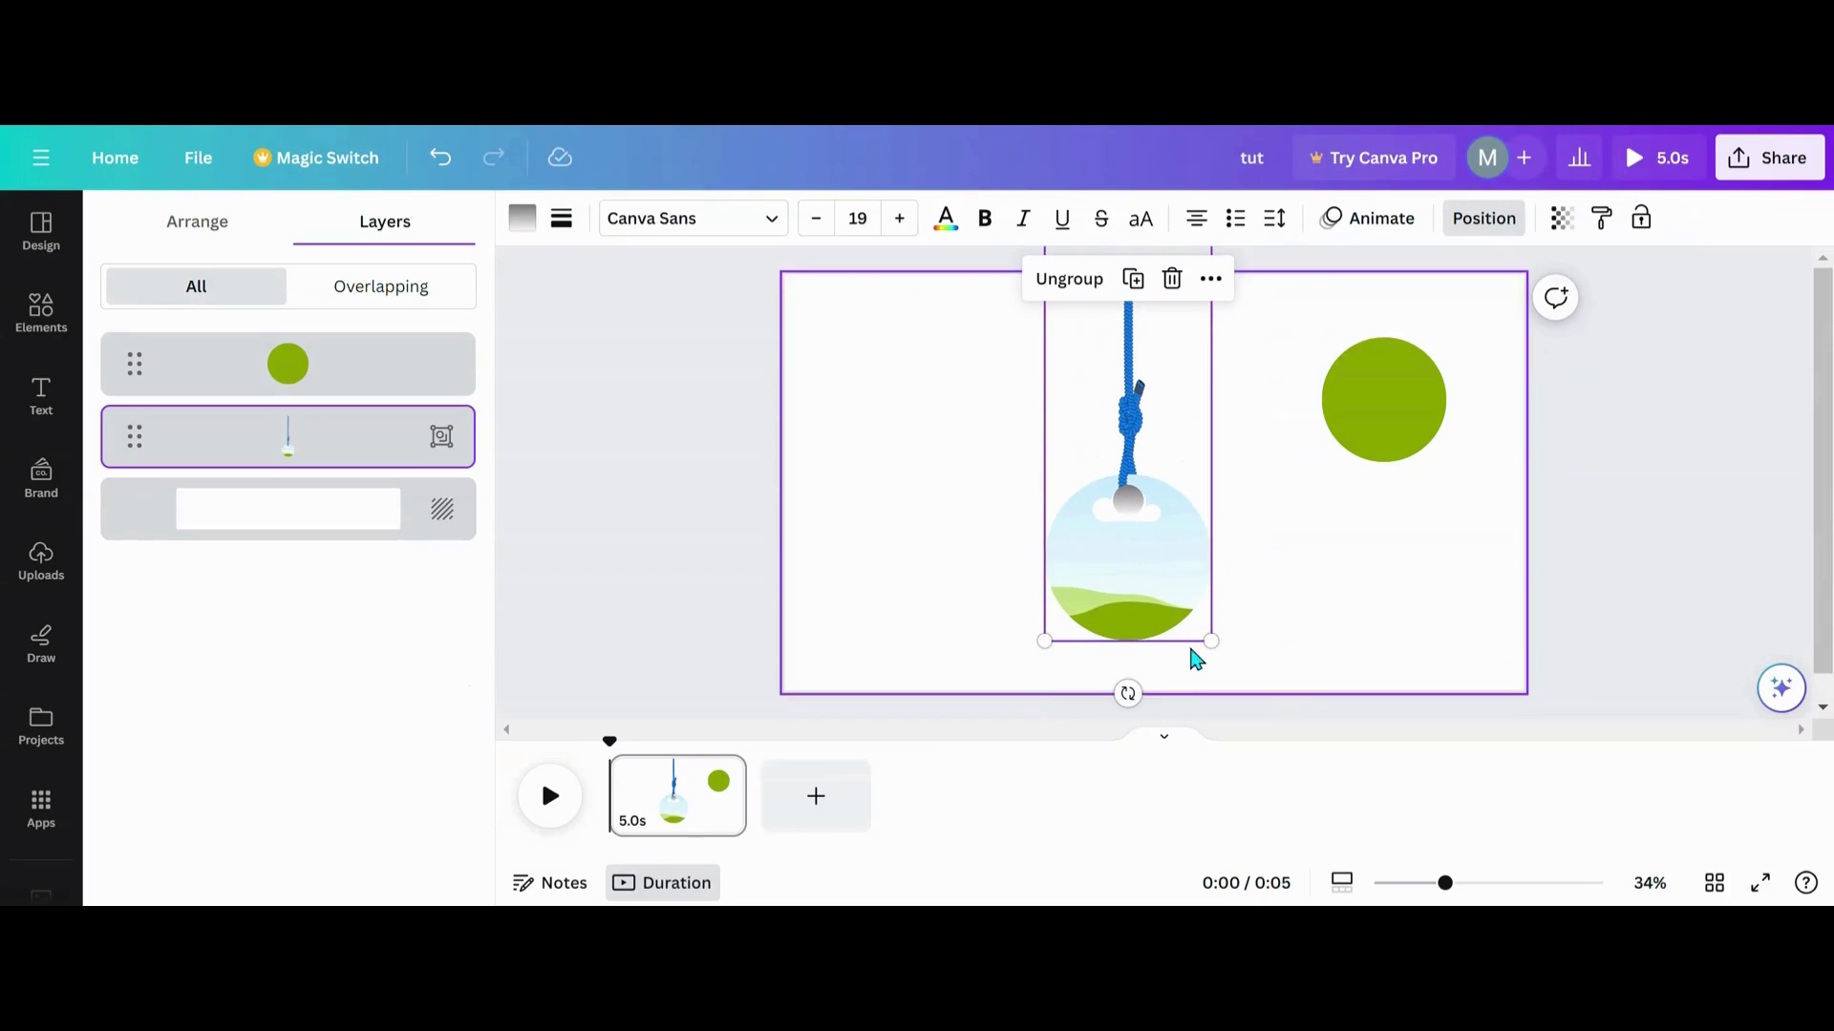
left_click_drag(1209, 640, 1163, 566)
mouse_move(1105, 489)
left_mouse_down()
mouse_move(1099, 539)
mouse_move(1096, 508)
left_mouse_up()
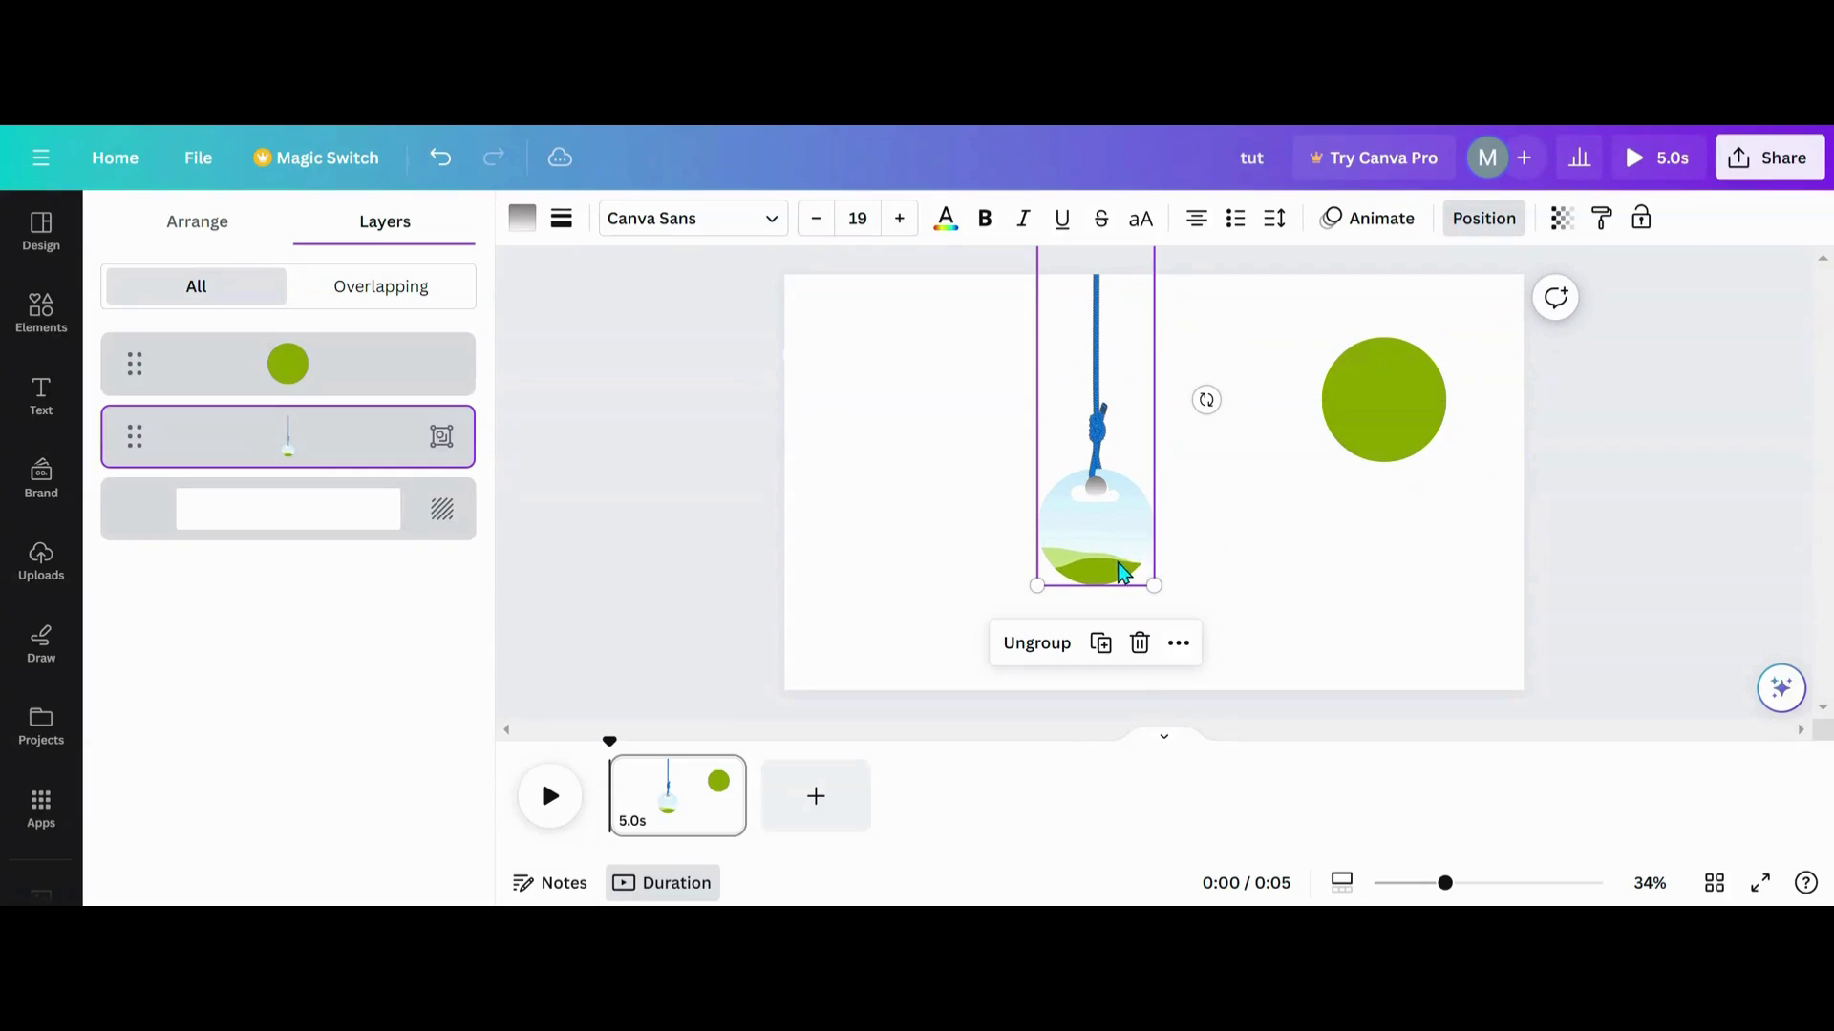
Ungroup the hanging tag and enlarge only its circular photo frame, keeping it centred beneath the rope
left_click(1223, 557)
double_click(1102, 548)
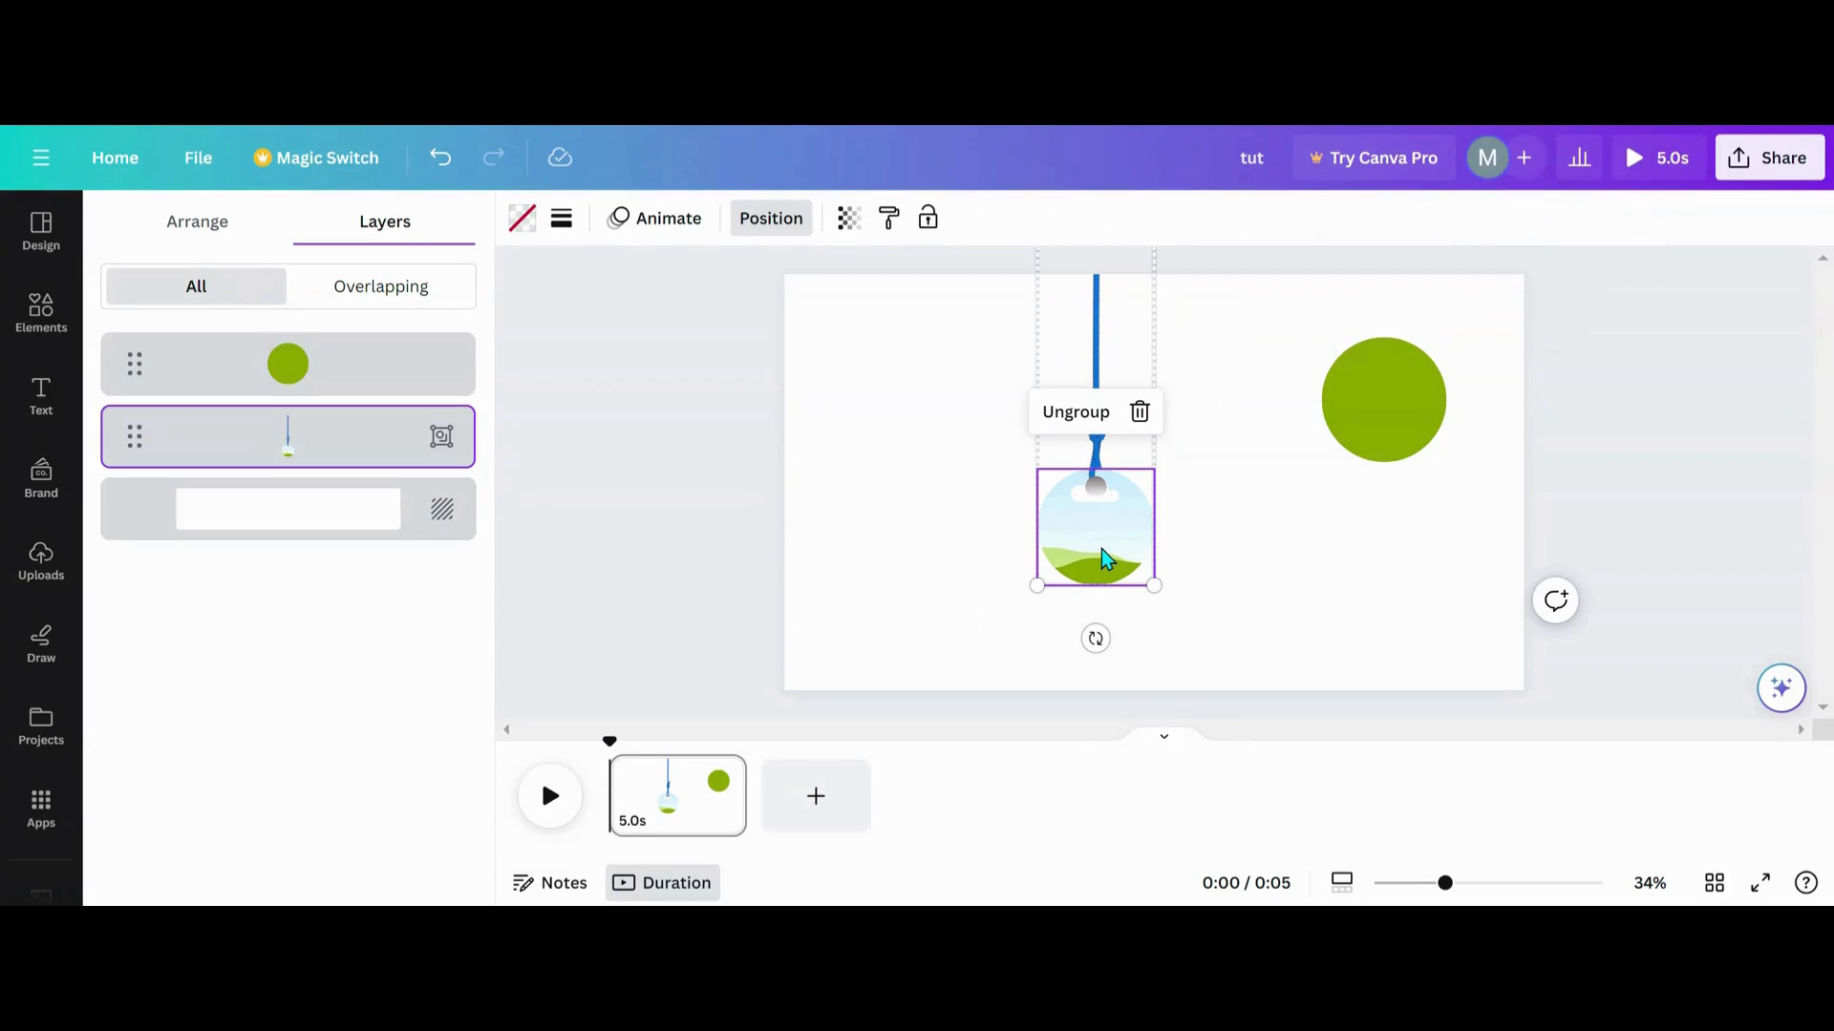
key("ctrl+shift+g")
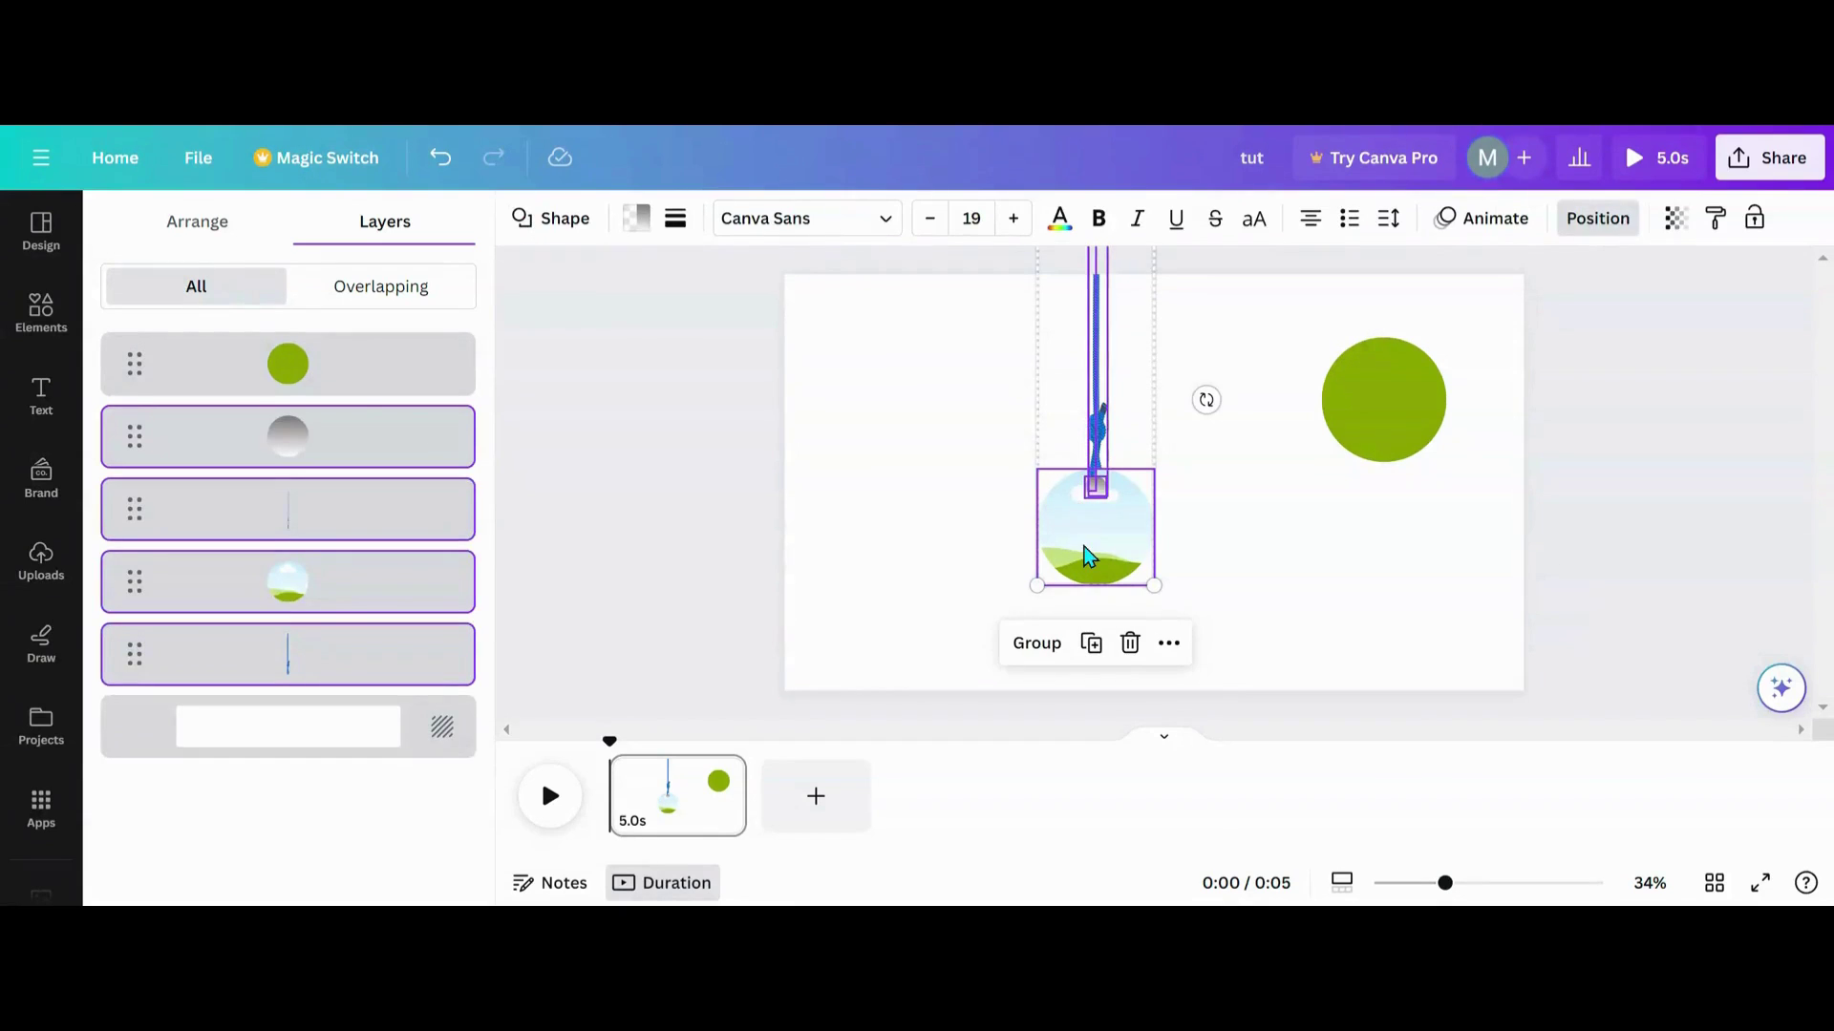
left_click(909, 628)
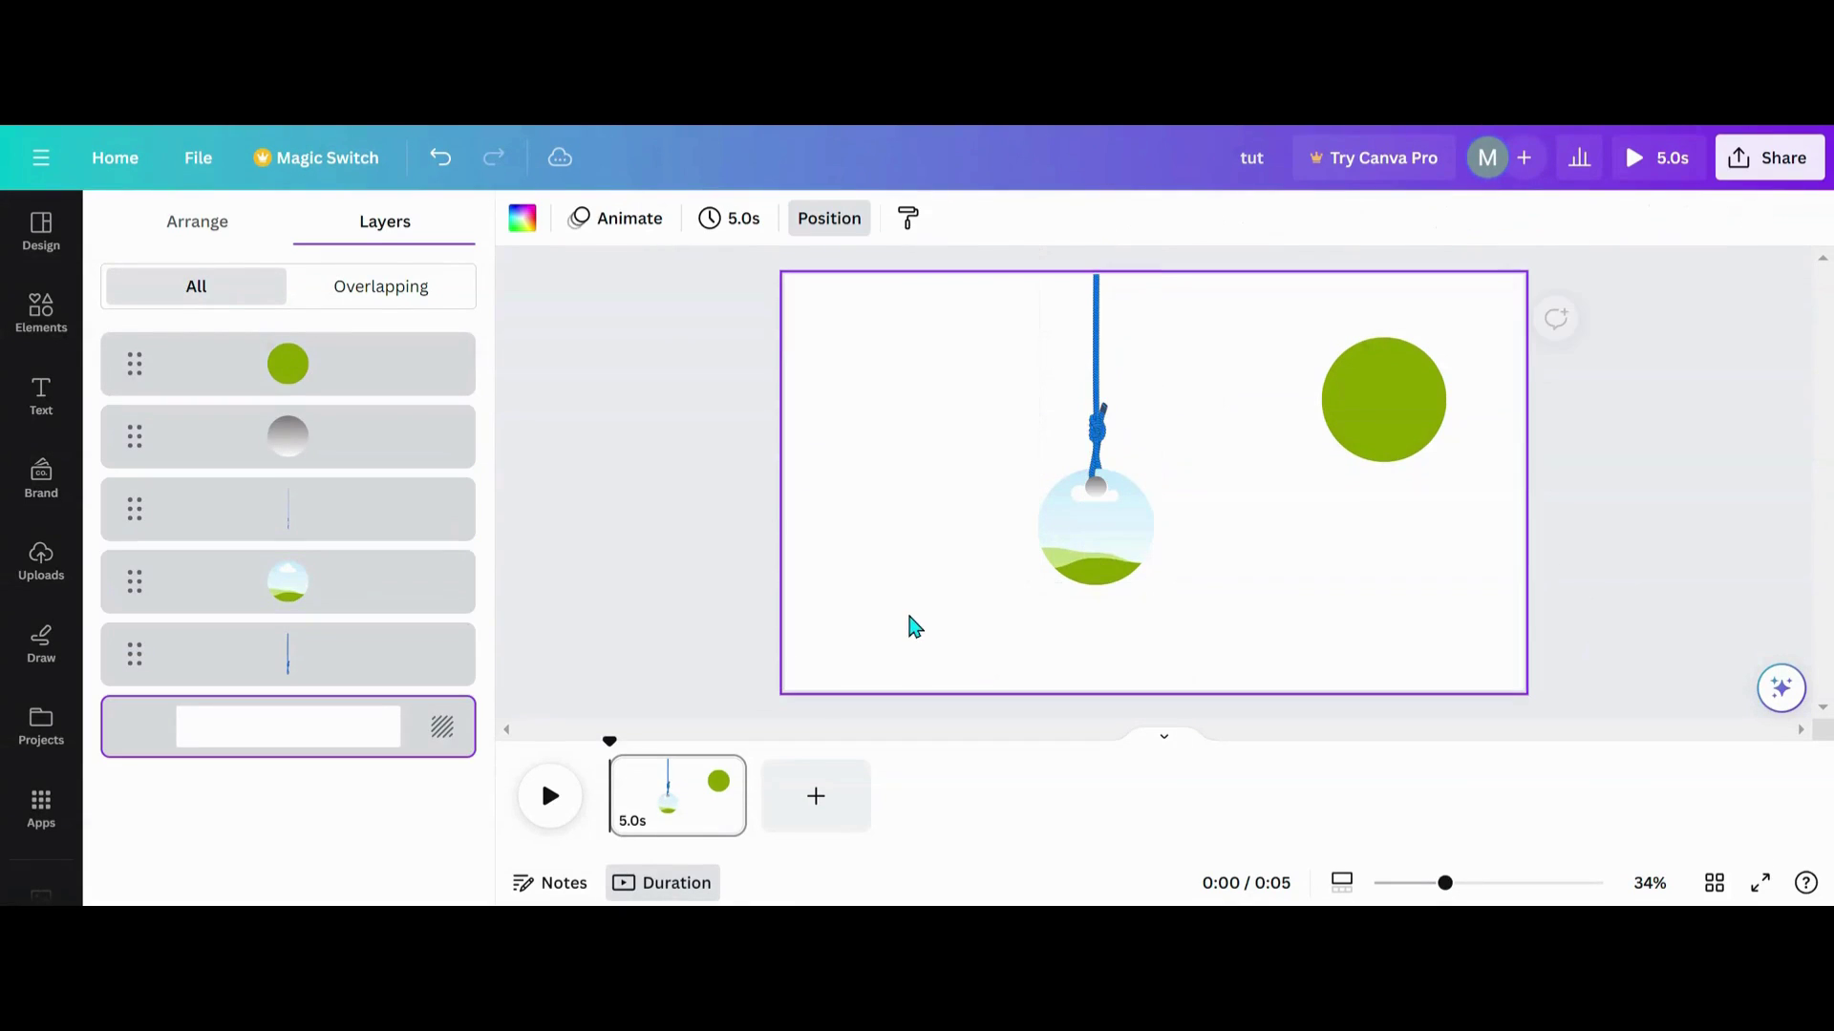
left_click(1073, 567)
left_click_drag(1039, 585, 990, 634)
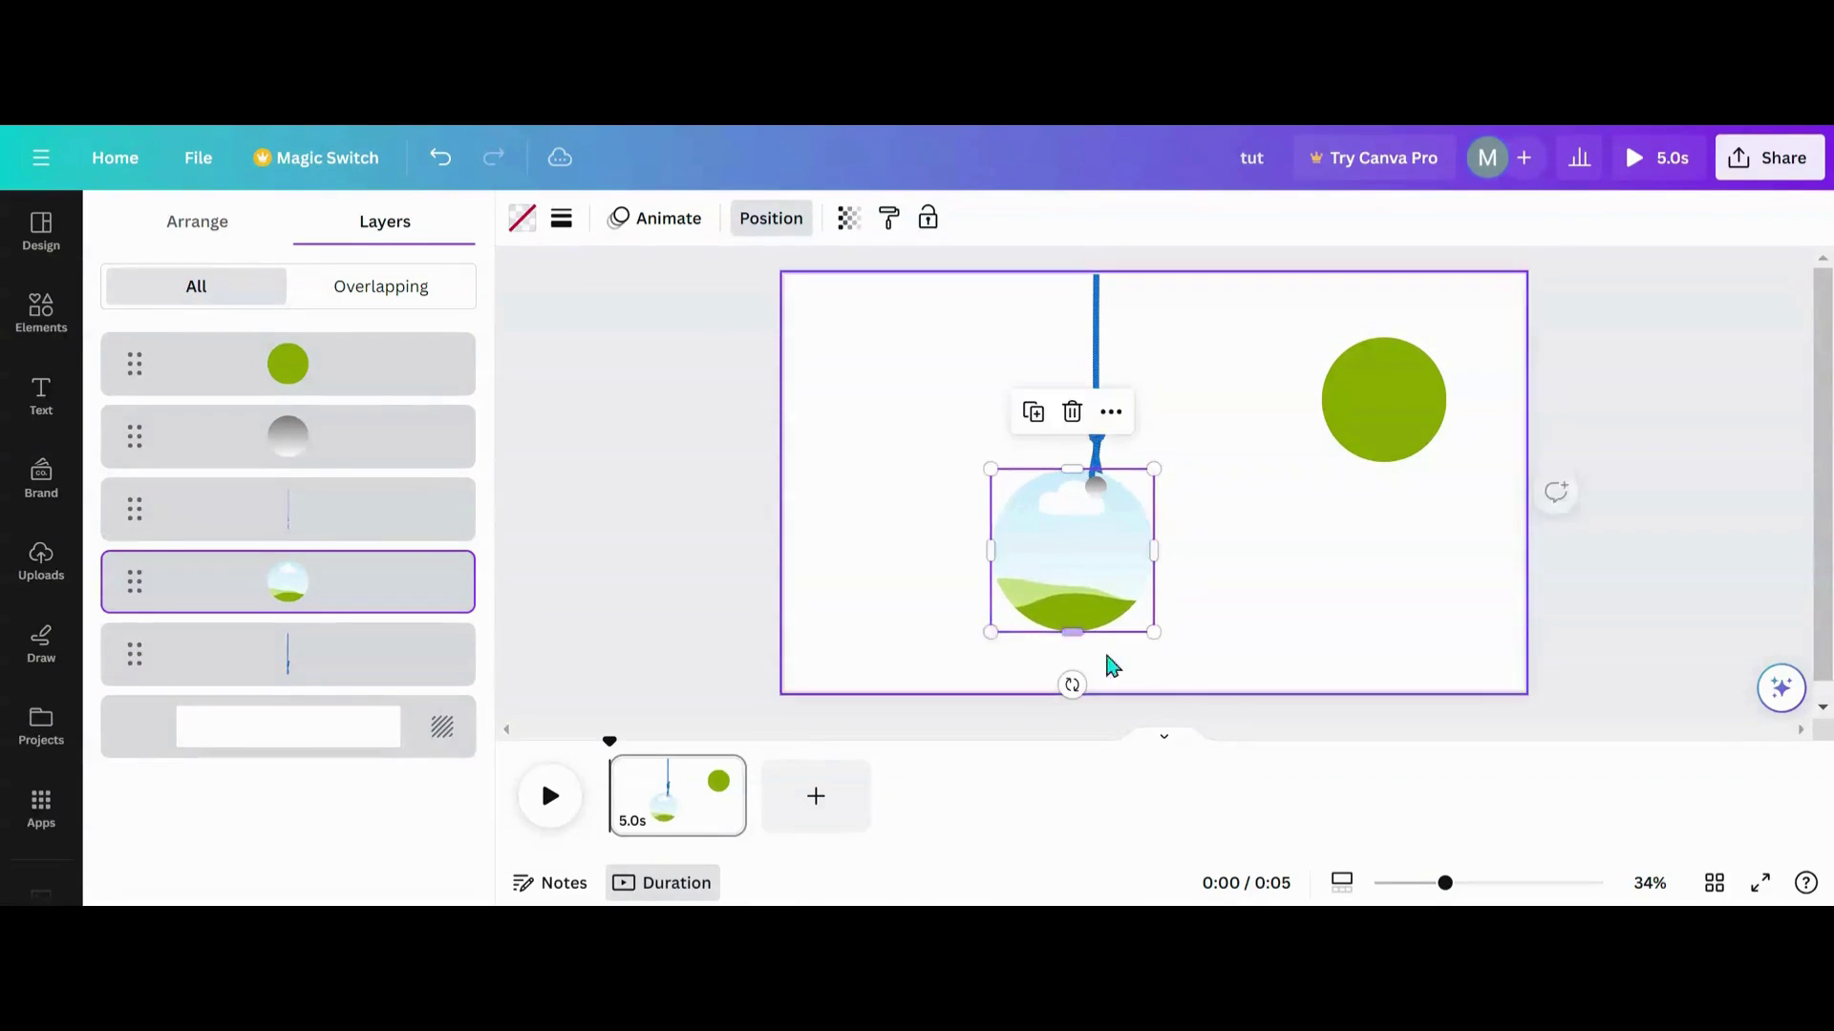
left_click_drag(1153, 634, 1118, 608)
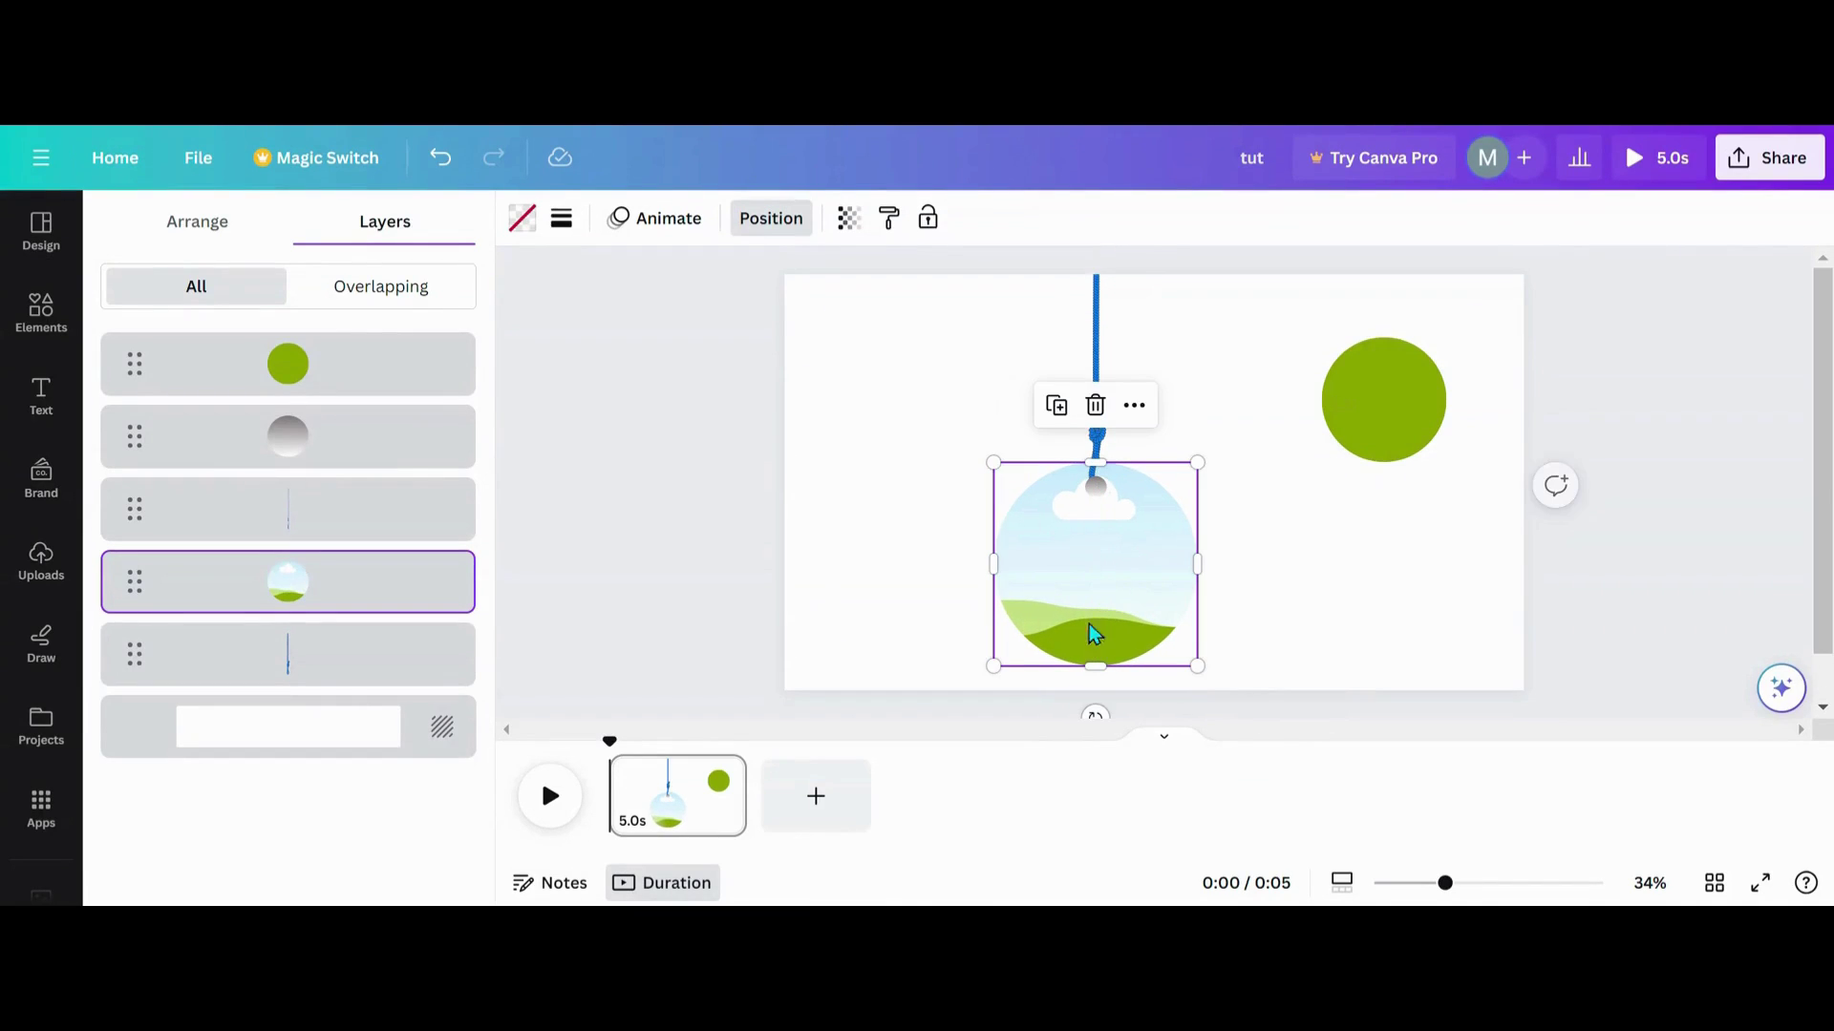
Regroup the ropes, grey dot and enlarged frame, and scale the group down in the middle of the page
left_click(880, 471)
left_click_drag(879, 322, 1228, 630)
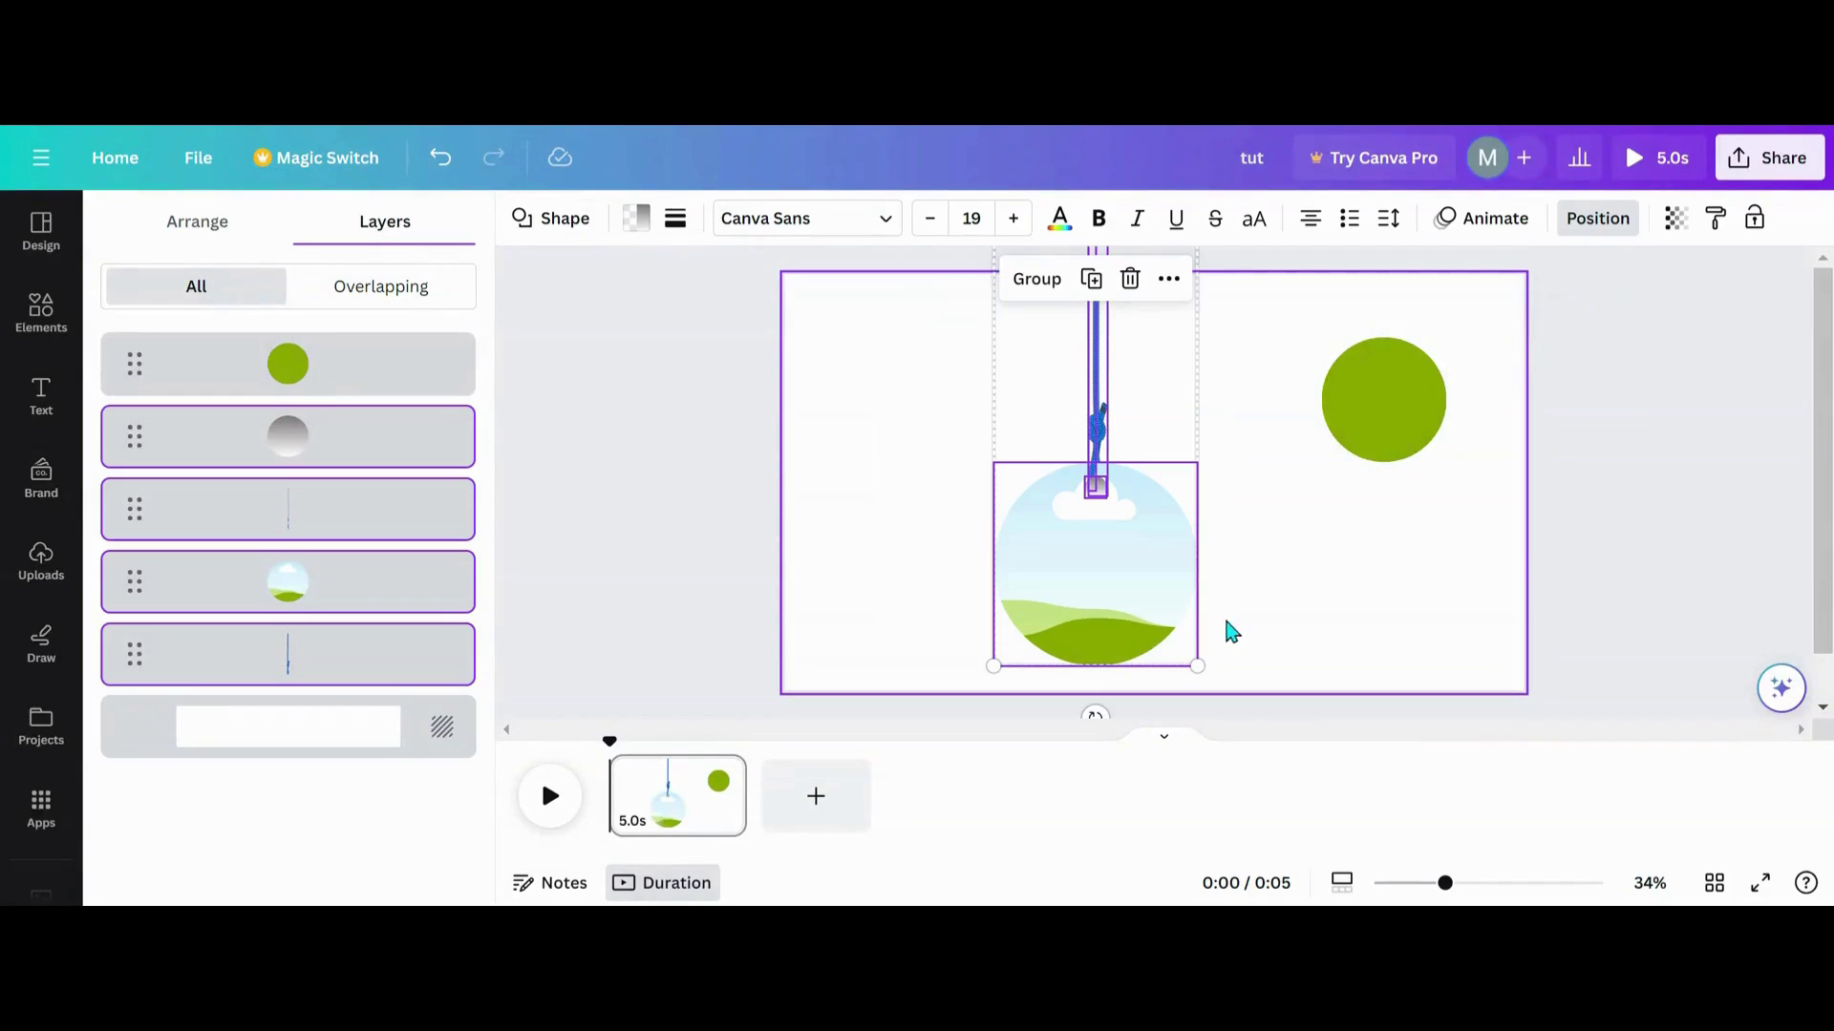
left_click(1037, 278)
left_click_drag(994, 665, 1086, 481)
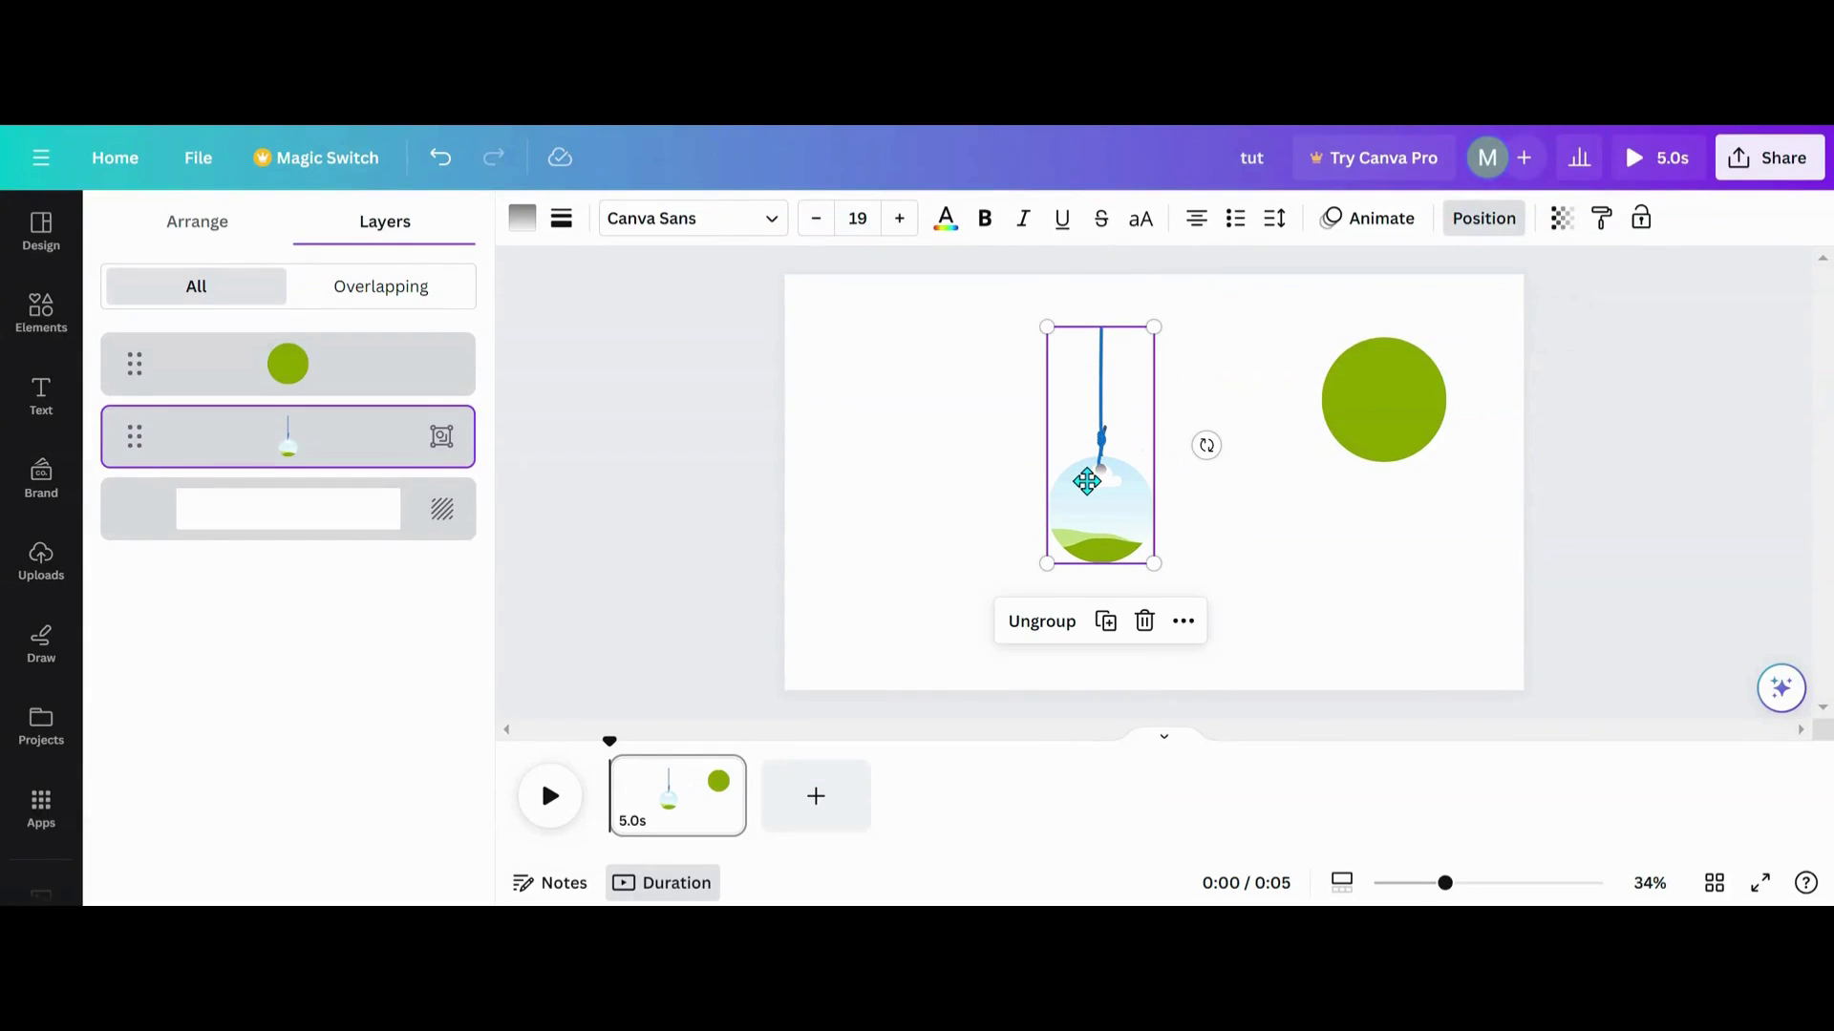
Move the green circle lower beside the tag and test-tilt the tag group, returning it upright
left_click(1383, 412)
left_click_drag(1378, 411, 1329, 506)
left_click(1131, 547)
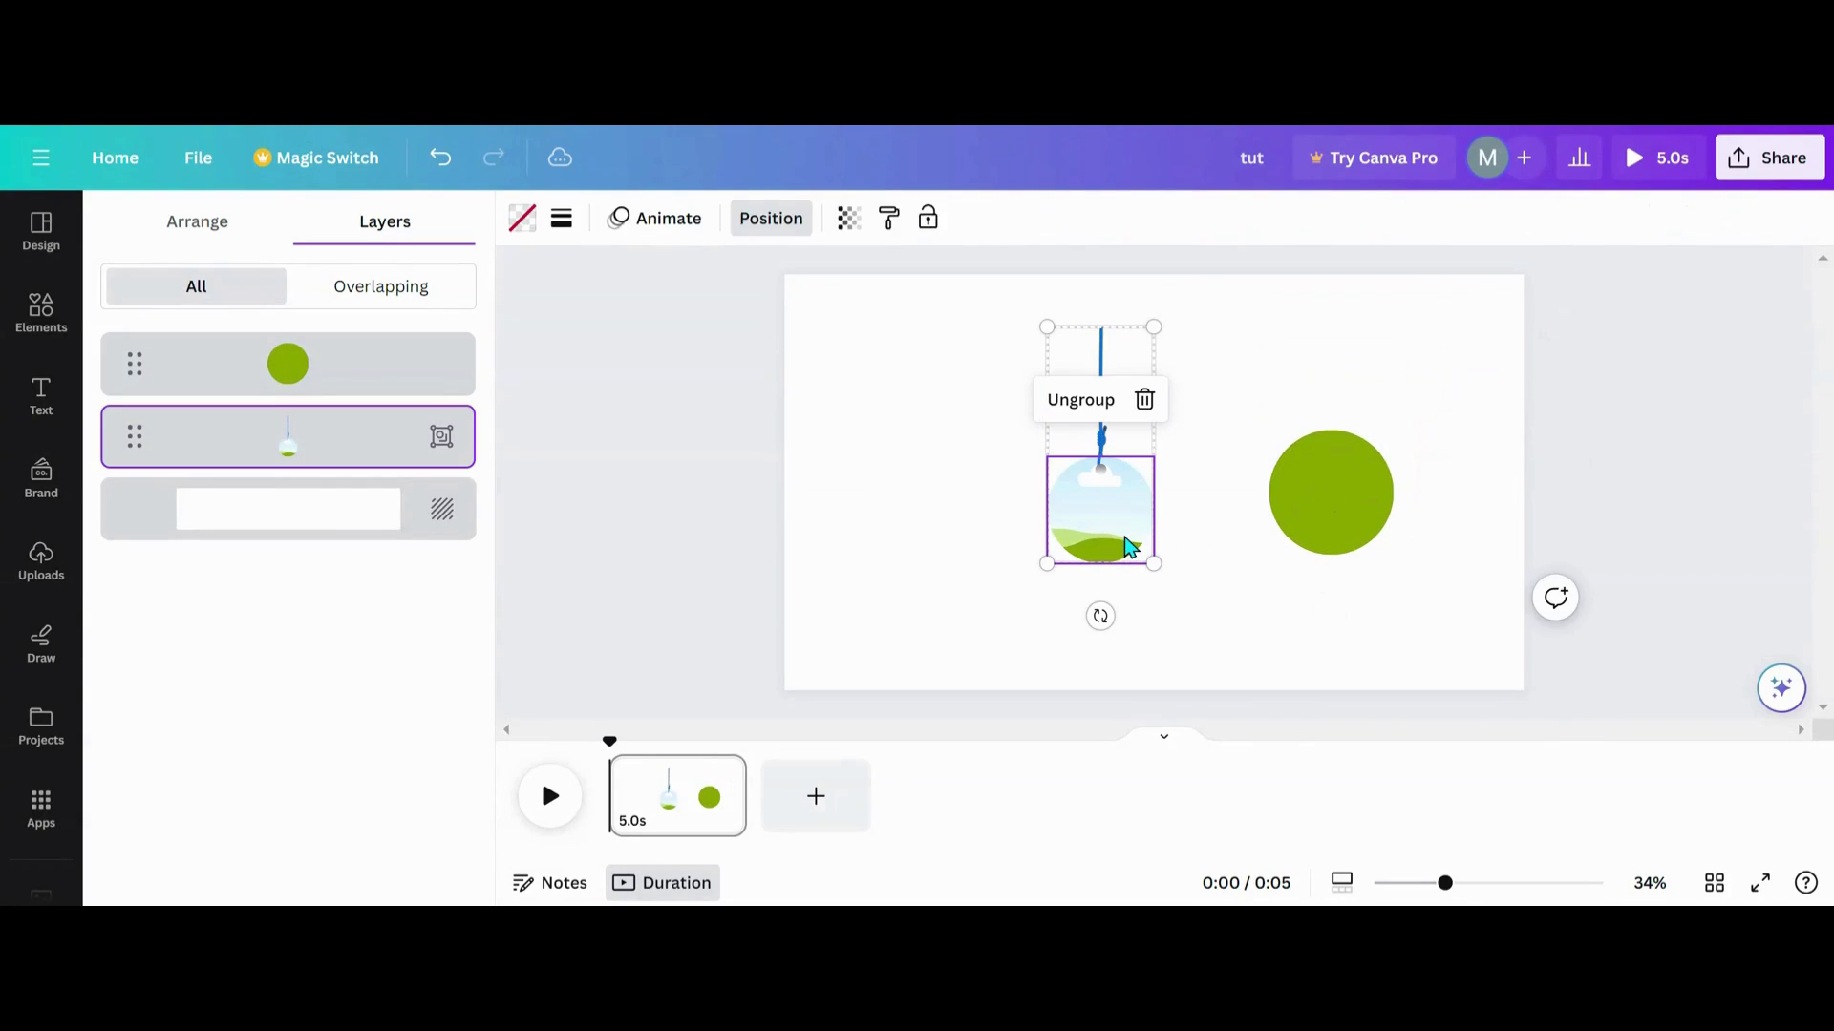
mouse_move(1100, 615)
left_mouse_down()
mouse_move(1177, 571)
mouse_move(1060, 622)
mouse_move(1105, 635)
mouse_move(1153, 589)
mouse_move(1066, 612)
mouse_move(1132, 622)
mouse_move(1031, 627)
mouse_move(1175, 614)
mouse_move(1042, 625)
mouse_move(1089, 619)
left_mouse_up()
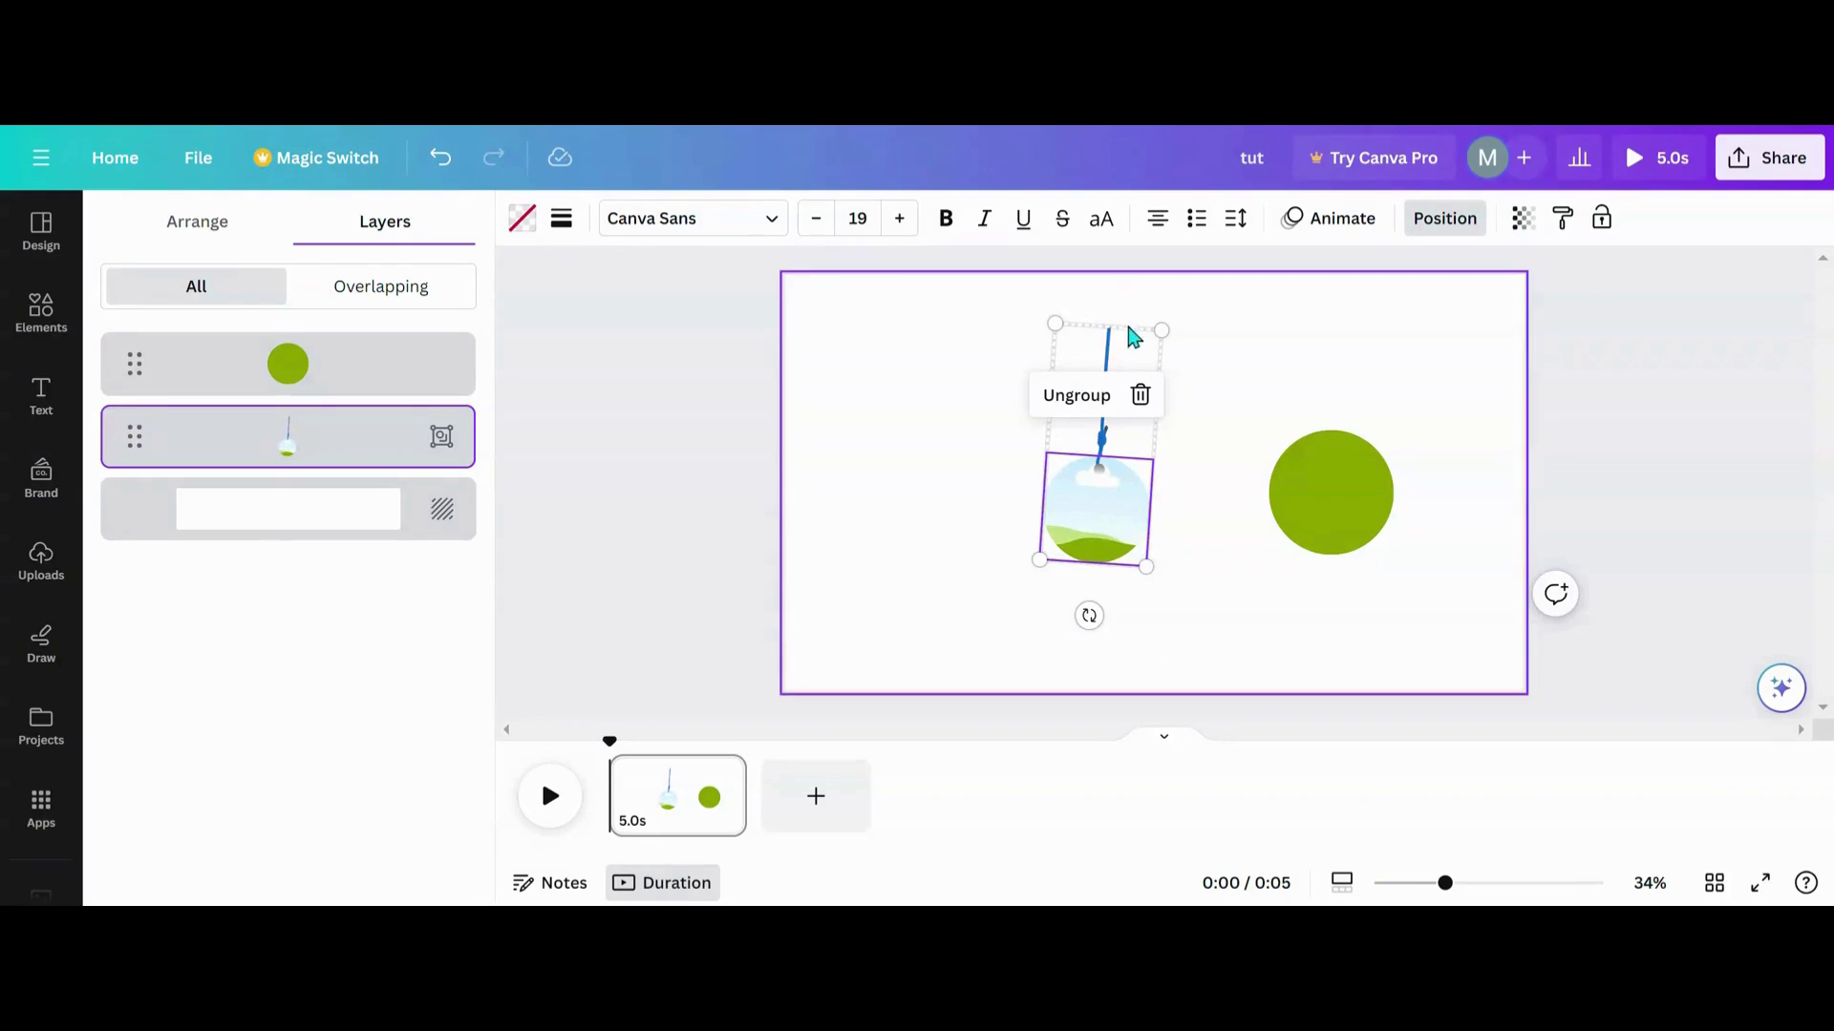
mouse_move(1090, 615)
left_mouse_down()
mouse_move(1120, 609)
mouse_move(1107, 623)
left_mouse_up()
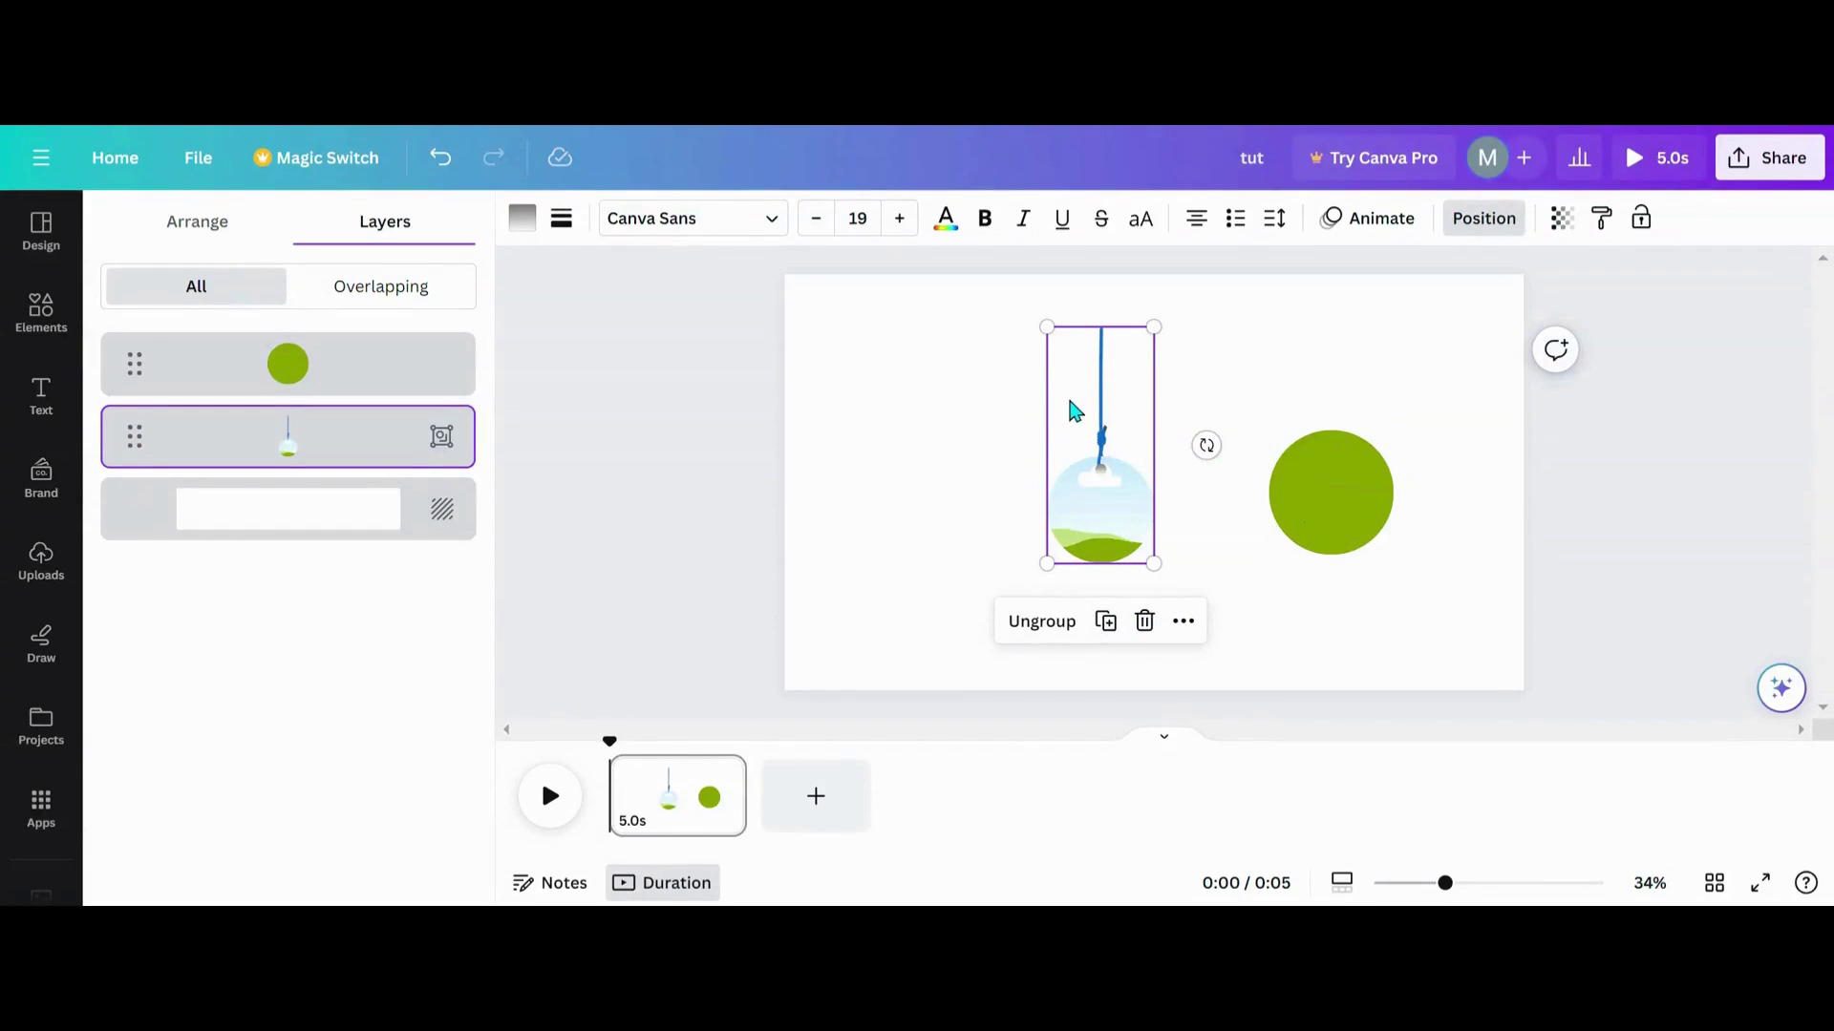
Enlarge the green circle and centre it on the upper end of the tag's rope
left_click_drag(1306, 521, 1033, 612)
left_click_drag(1141, 511, 1108, 386)
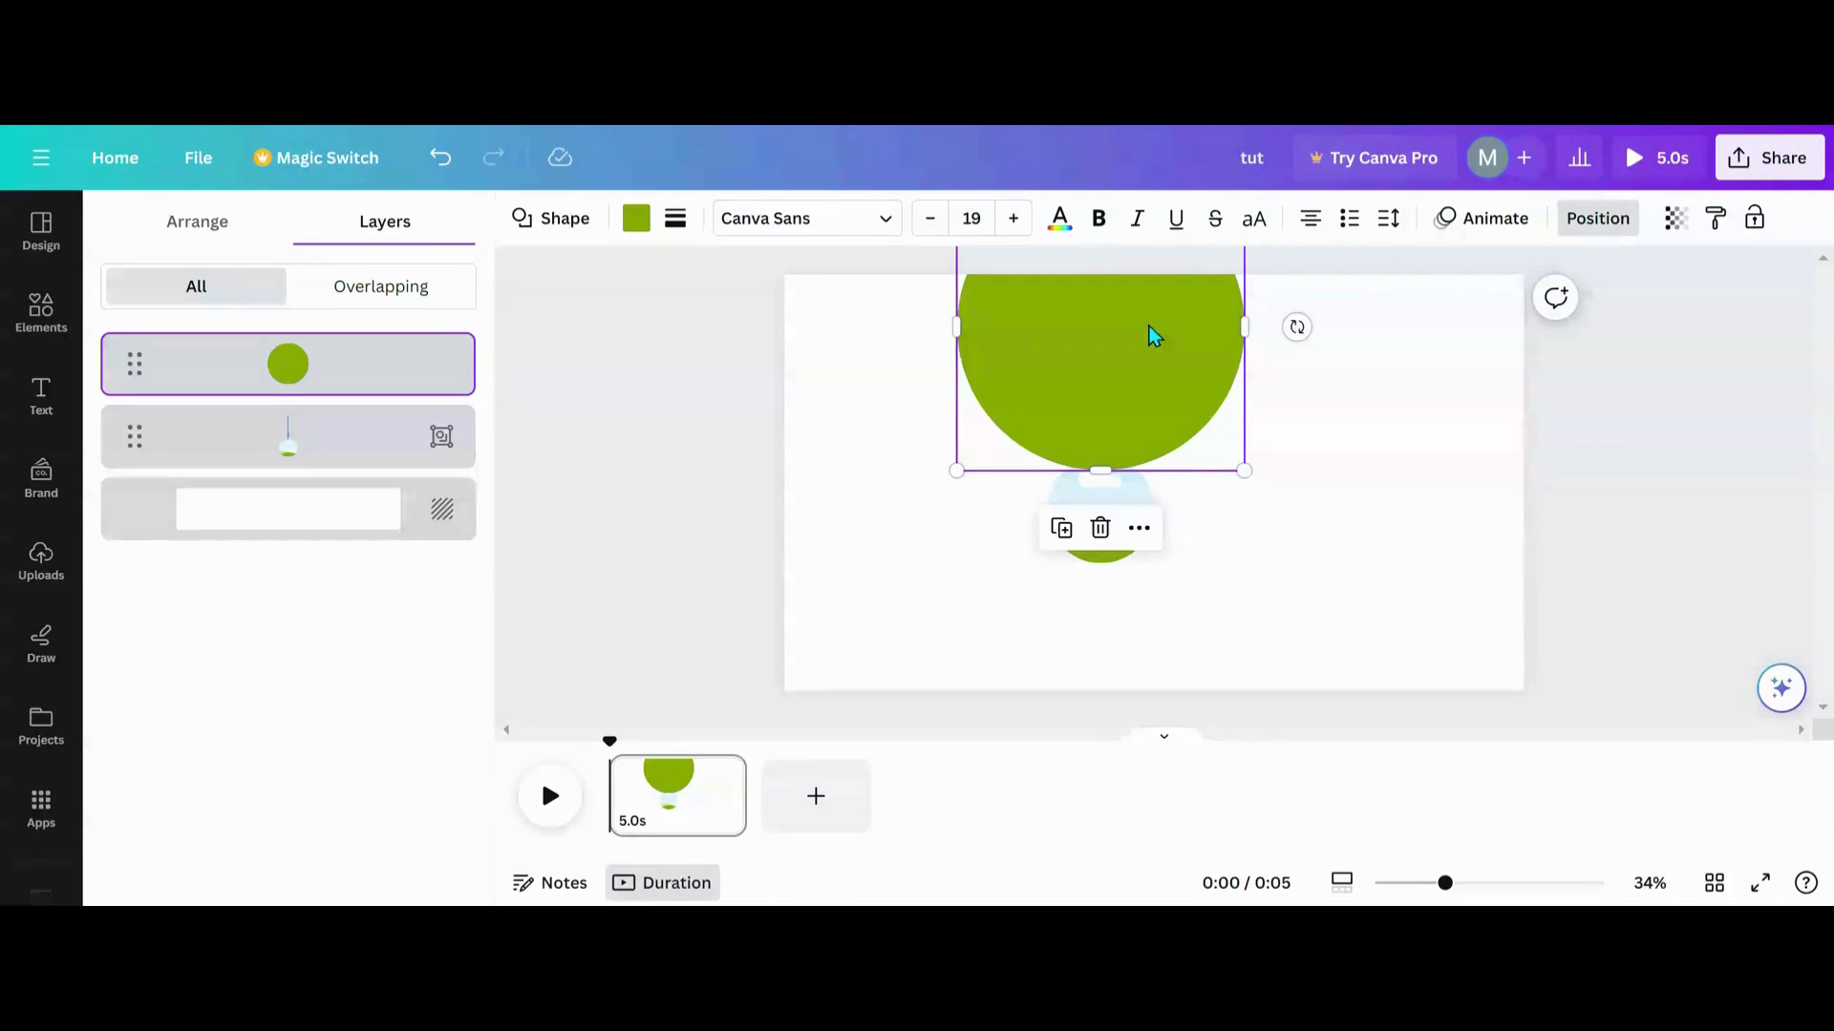
left_click_drag(958, 474, 912, 523)
left_click_drag(1244, 519, 1268, 543)
left_click_drag(1128, 463, 1133, 413)
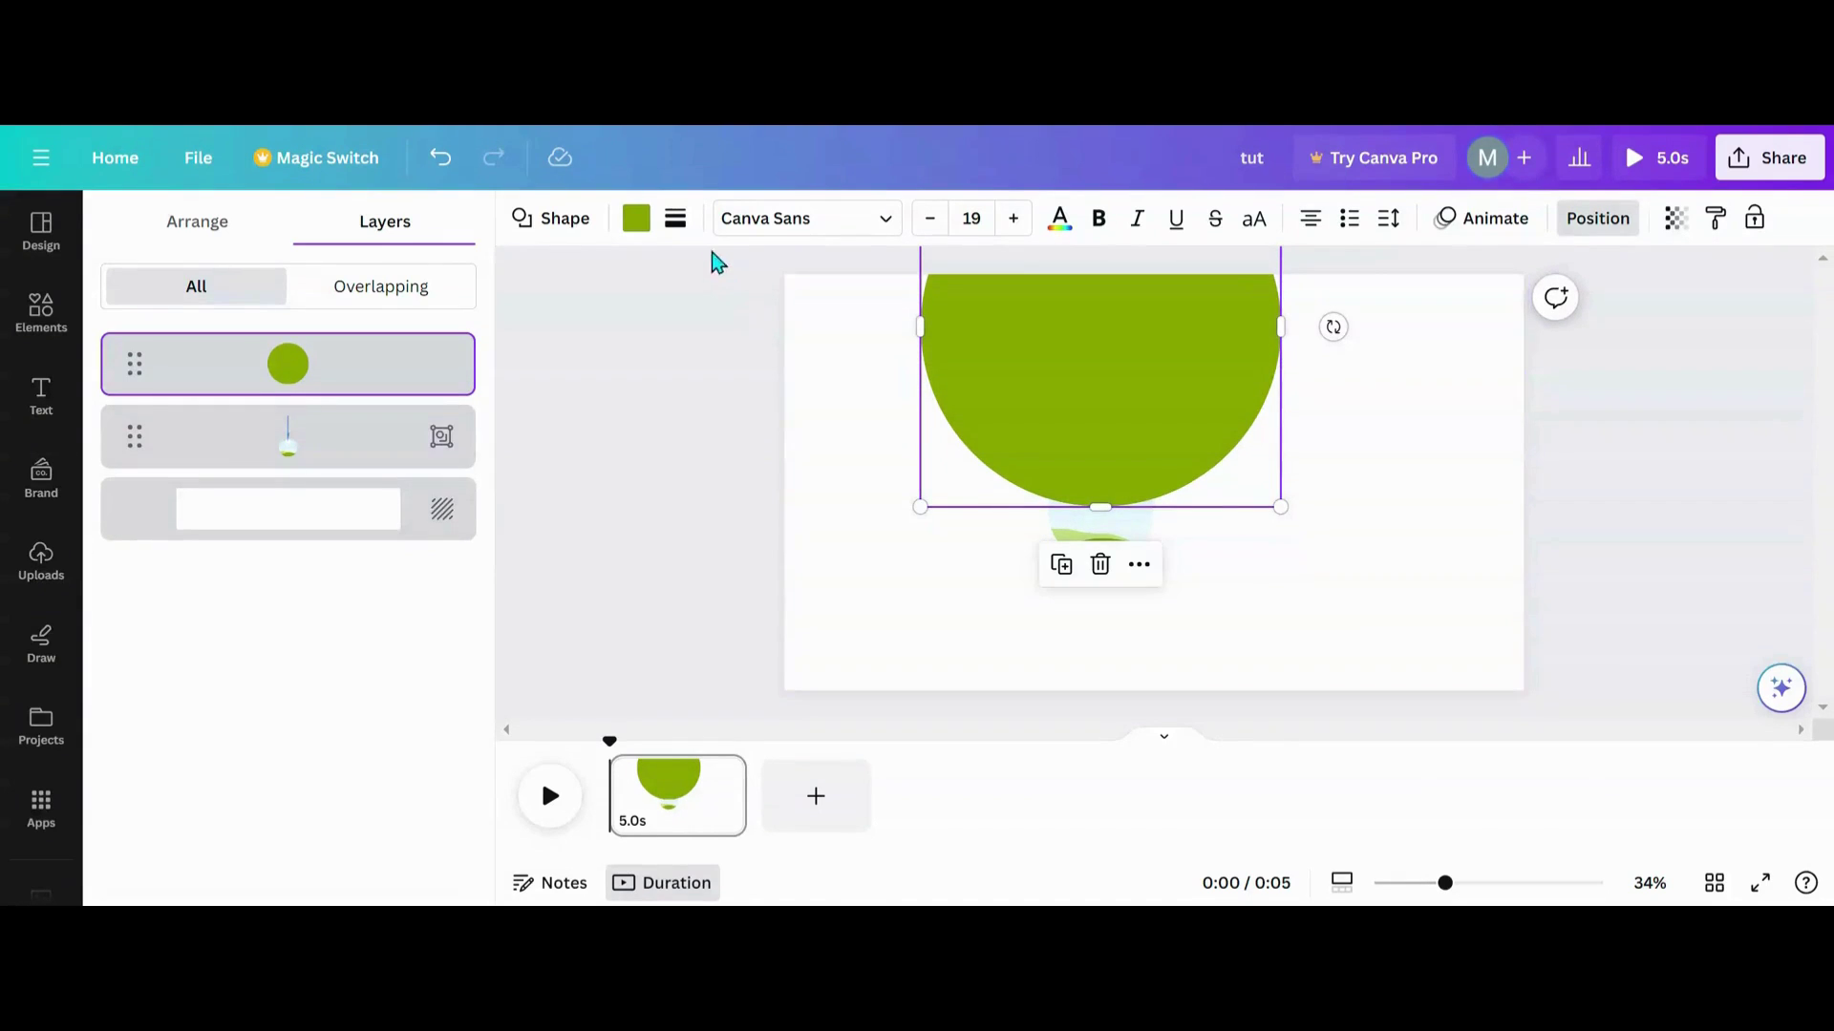
Send the green circle behind the tag in the layer order and group the circle with the tag
left_click_drag(335, 367, 330, 439)
left_click_drag(805, 379, 1117, 564)
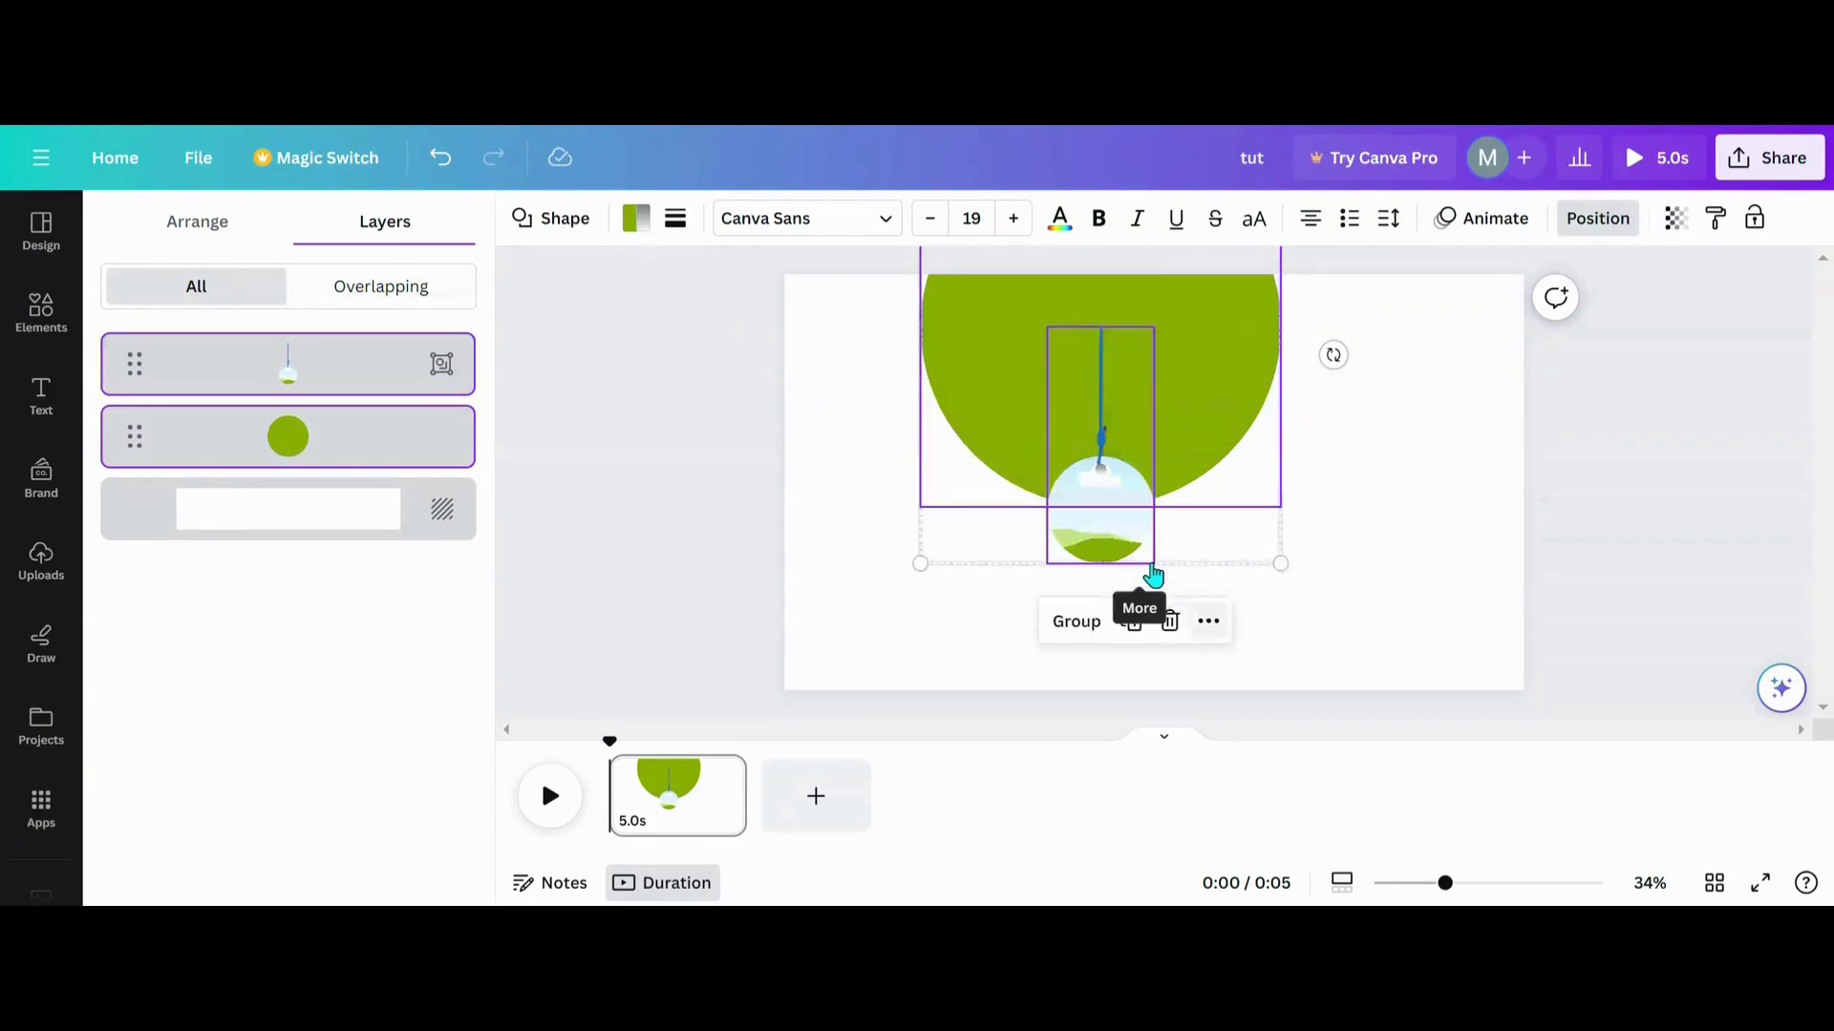
left_click(1050, 626)
Make the green circle's fill transparent within the group
left_click(975, 395)
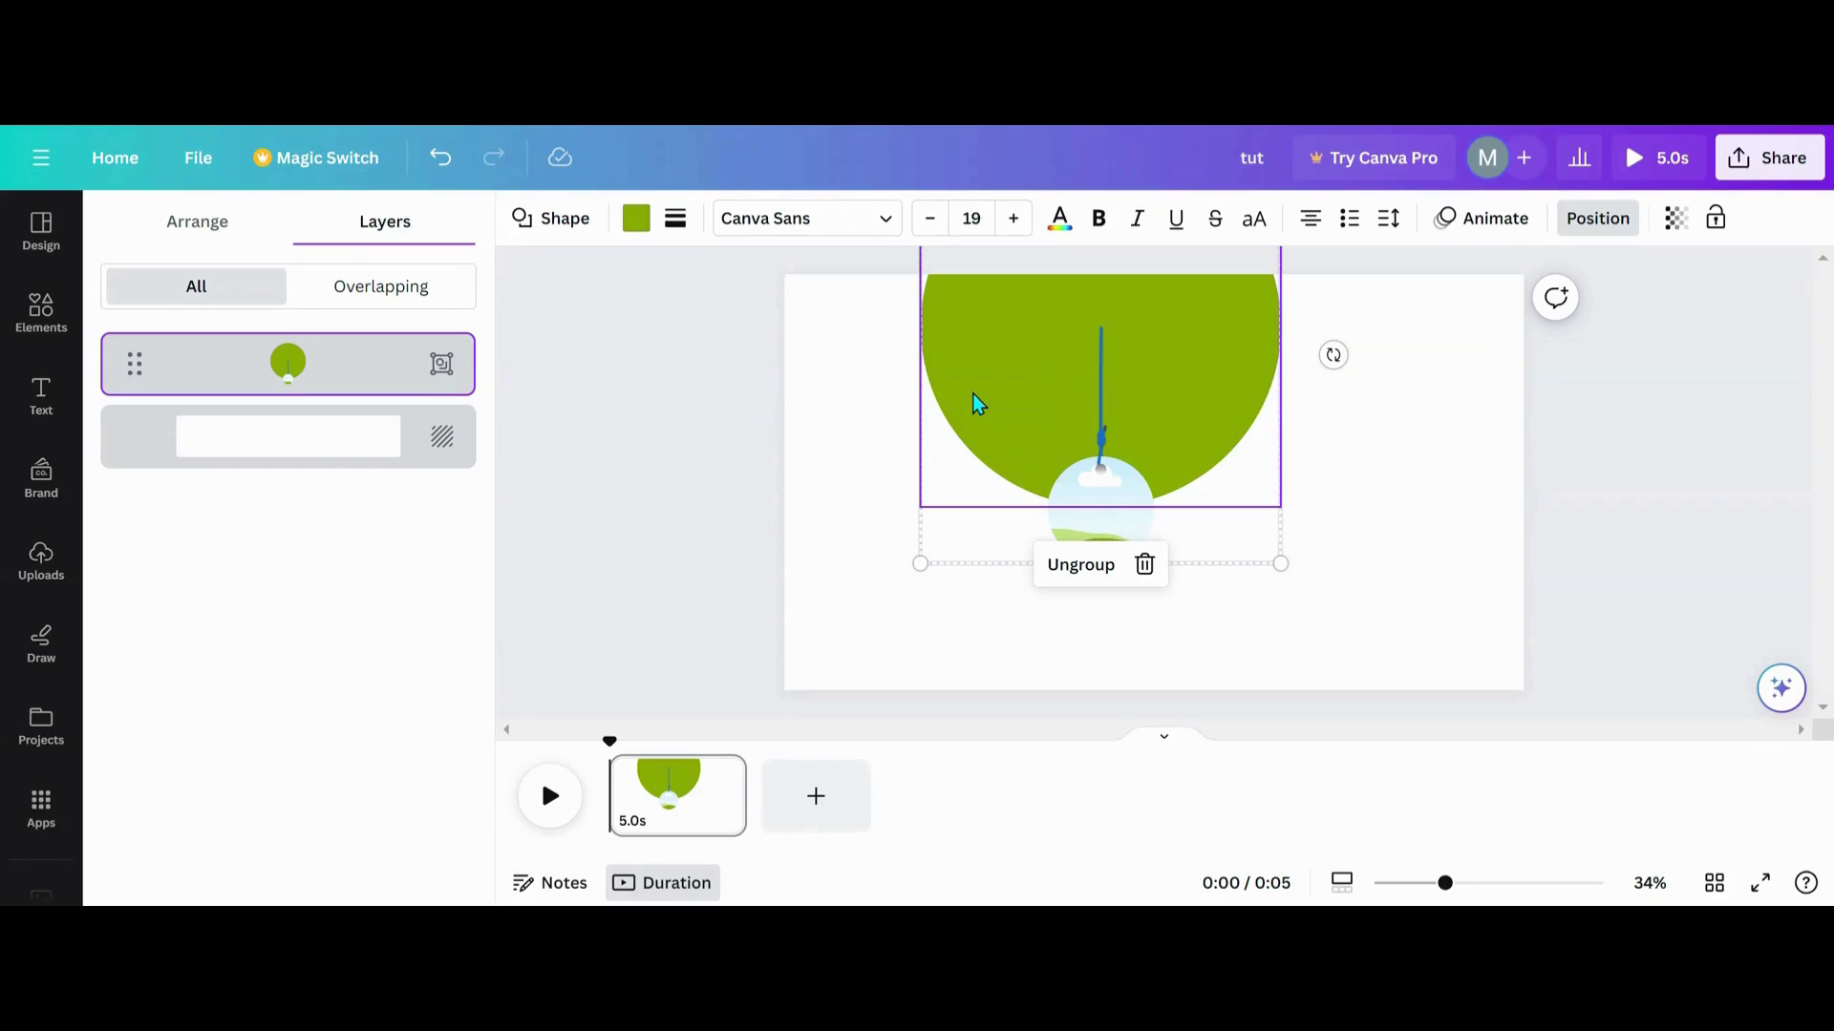
left_click(635, 220)
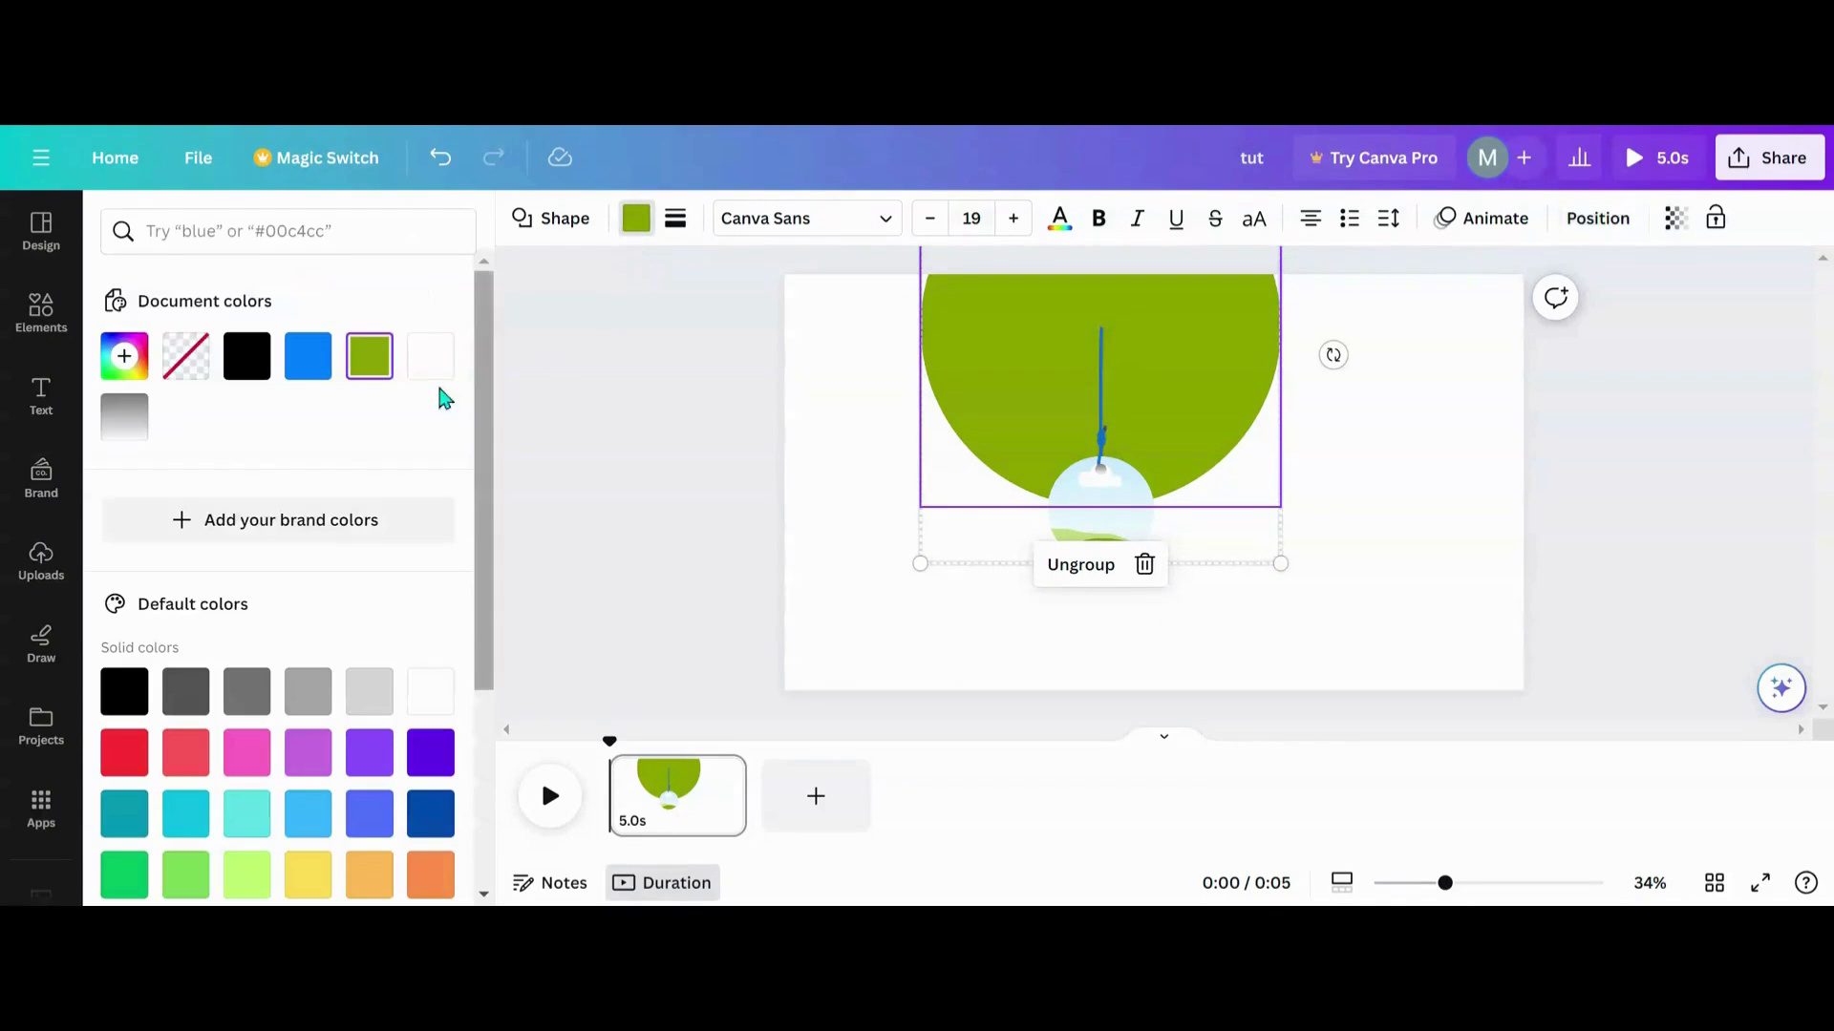
left_click(172, 371)
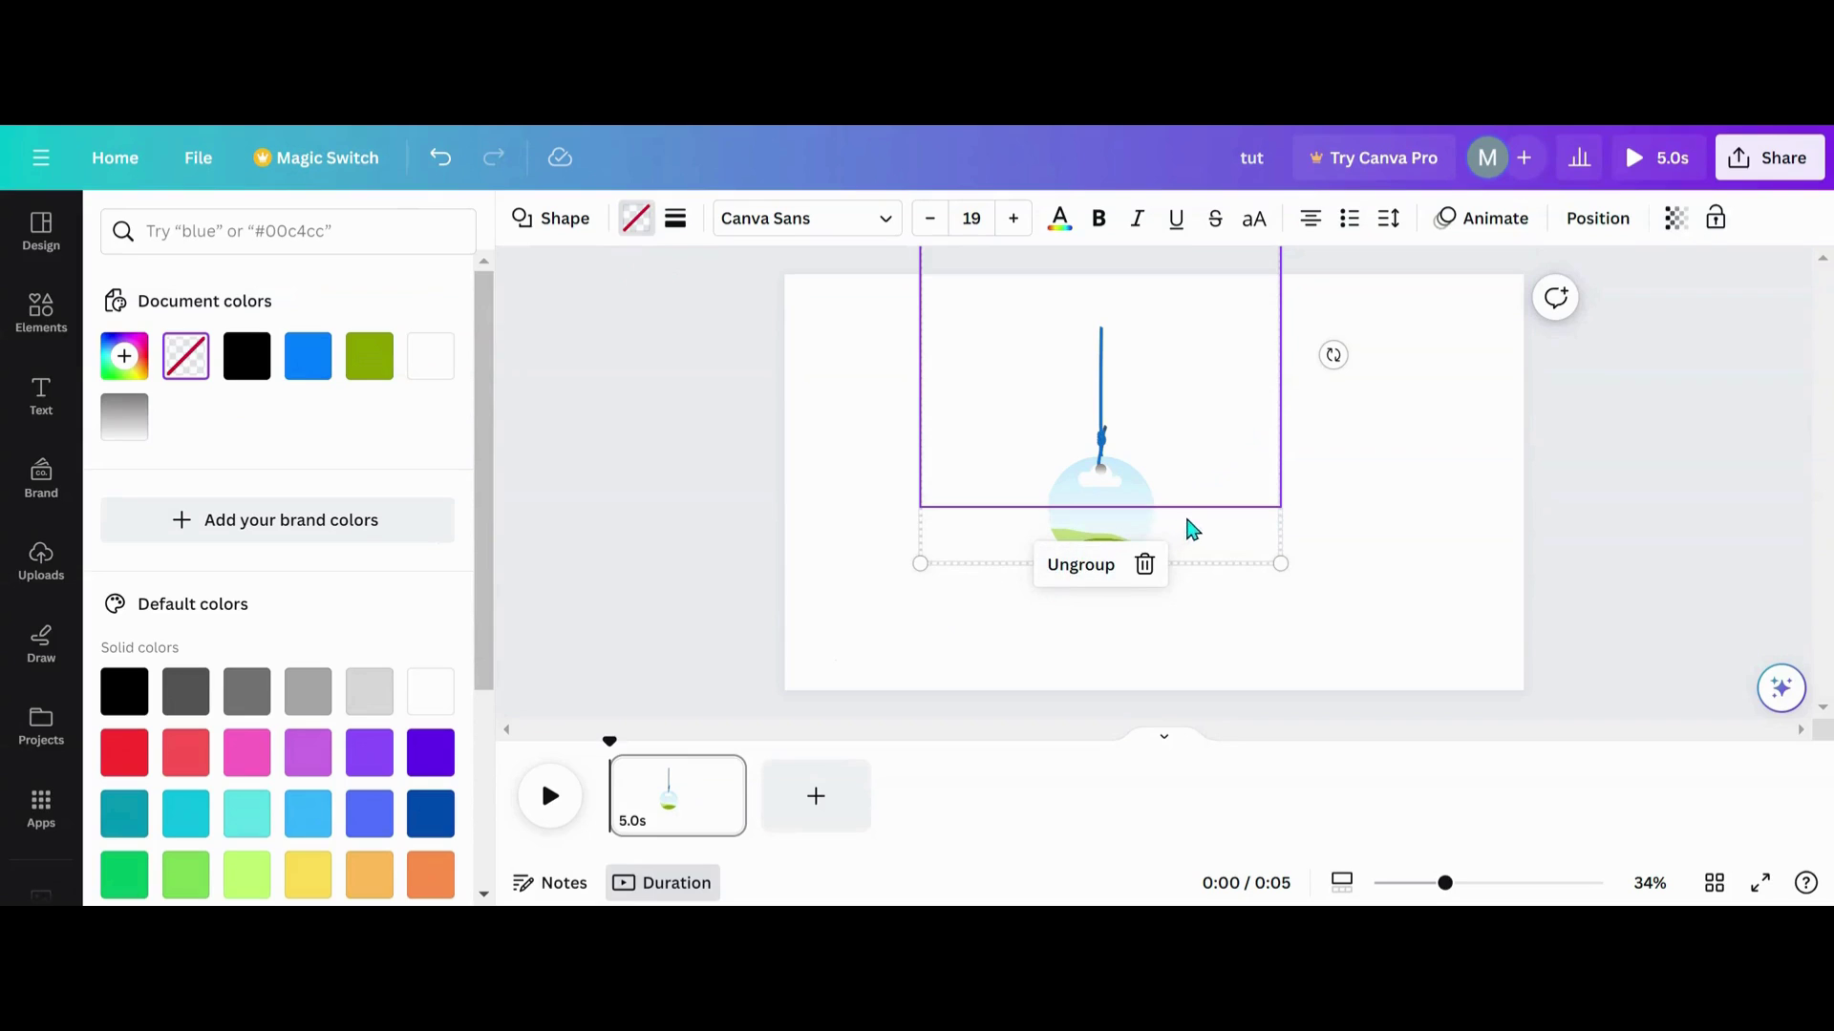
Hang the group from the page's top edge, test its swing by rotating it, and move it back down
left_click_drag(1155, 435, 1143, 382)
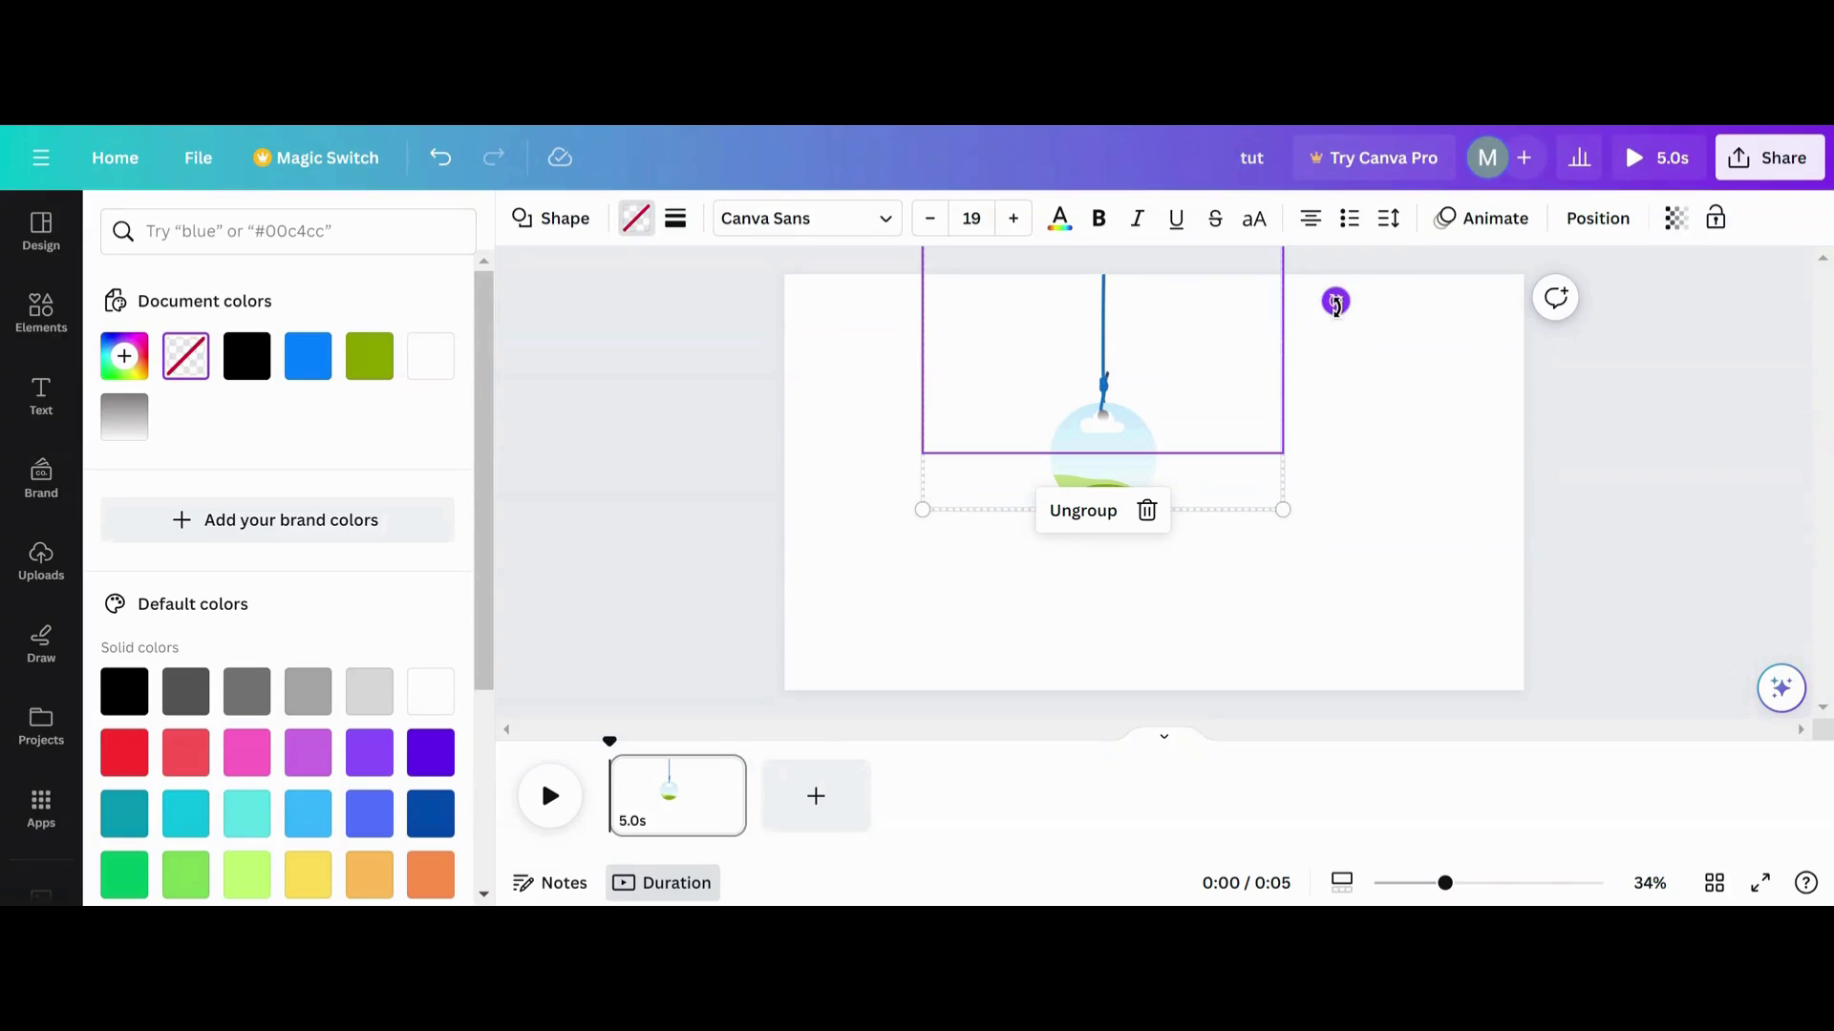
left_click_drag(1336, 301, 1291, 305)
left_click_drag(1223, 376, 1200, 514)
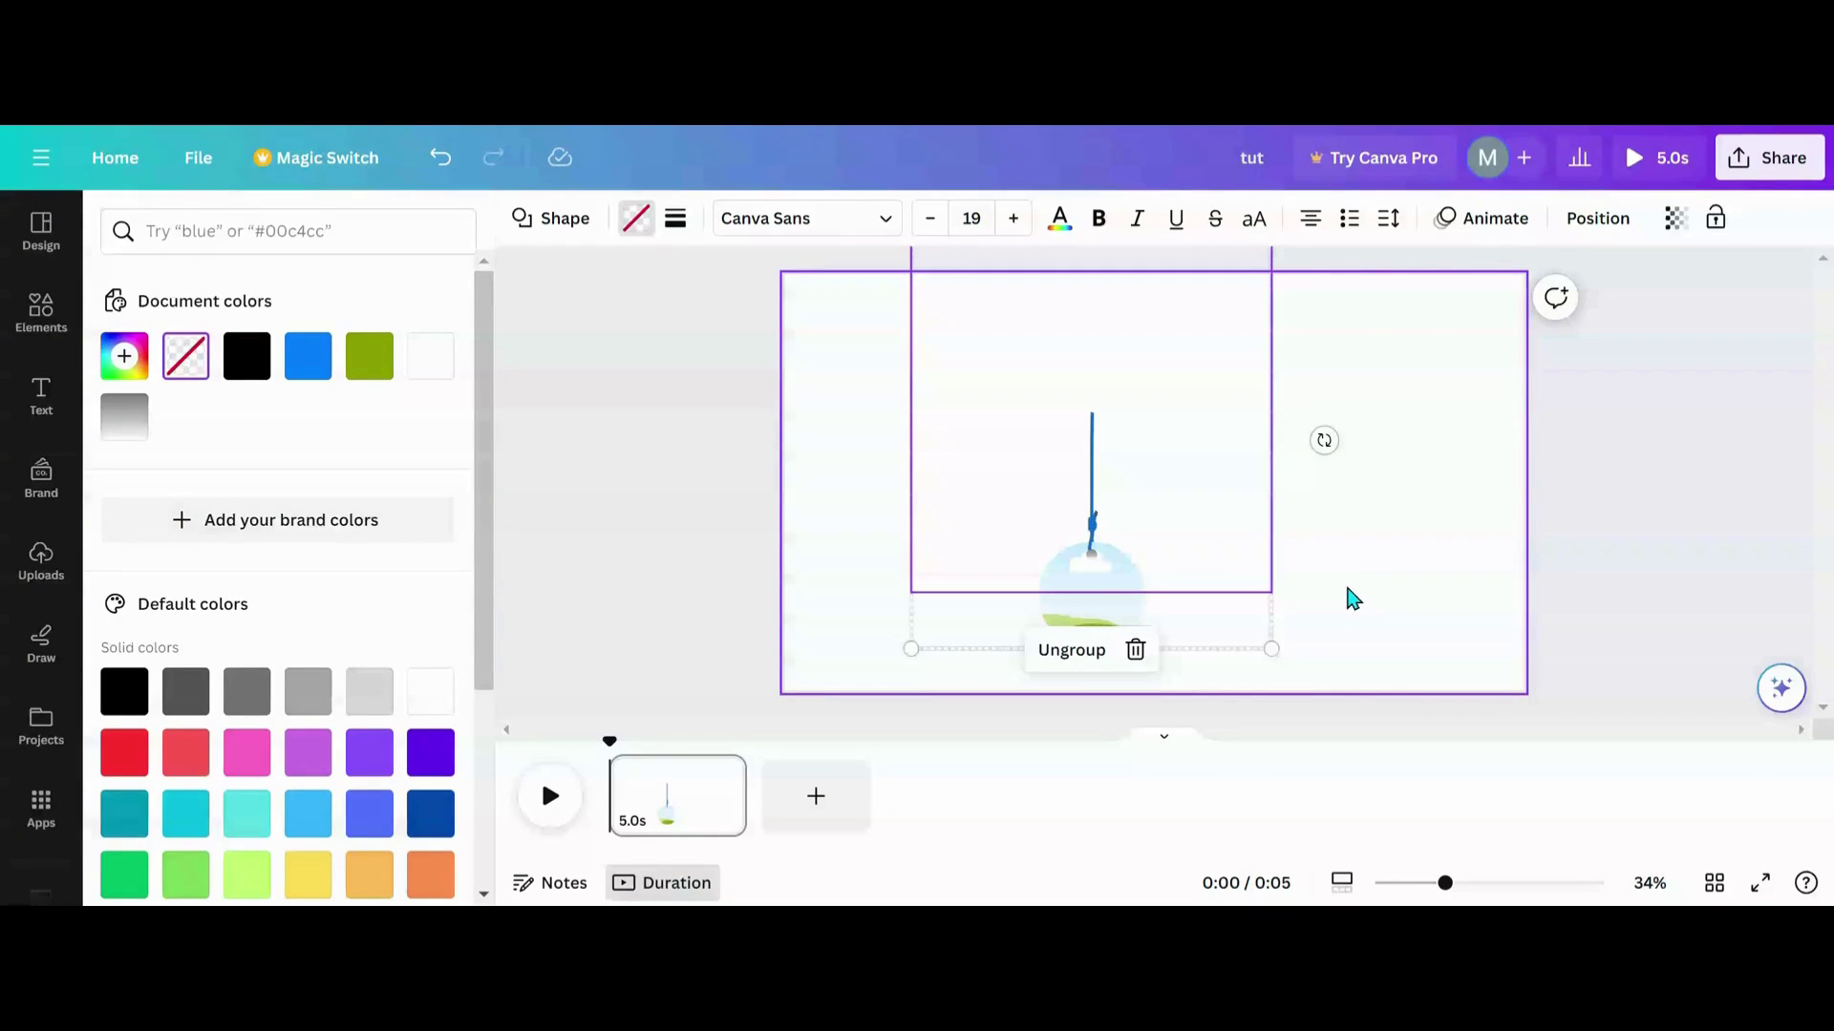
Ungroup the tag from the transparent circle and fill the circle with the document's green again
left_click(1071, 650)
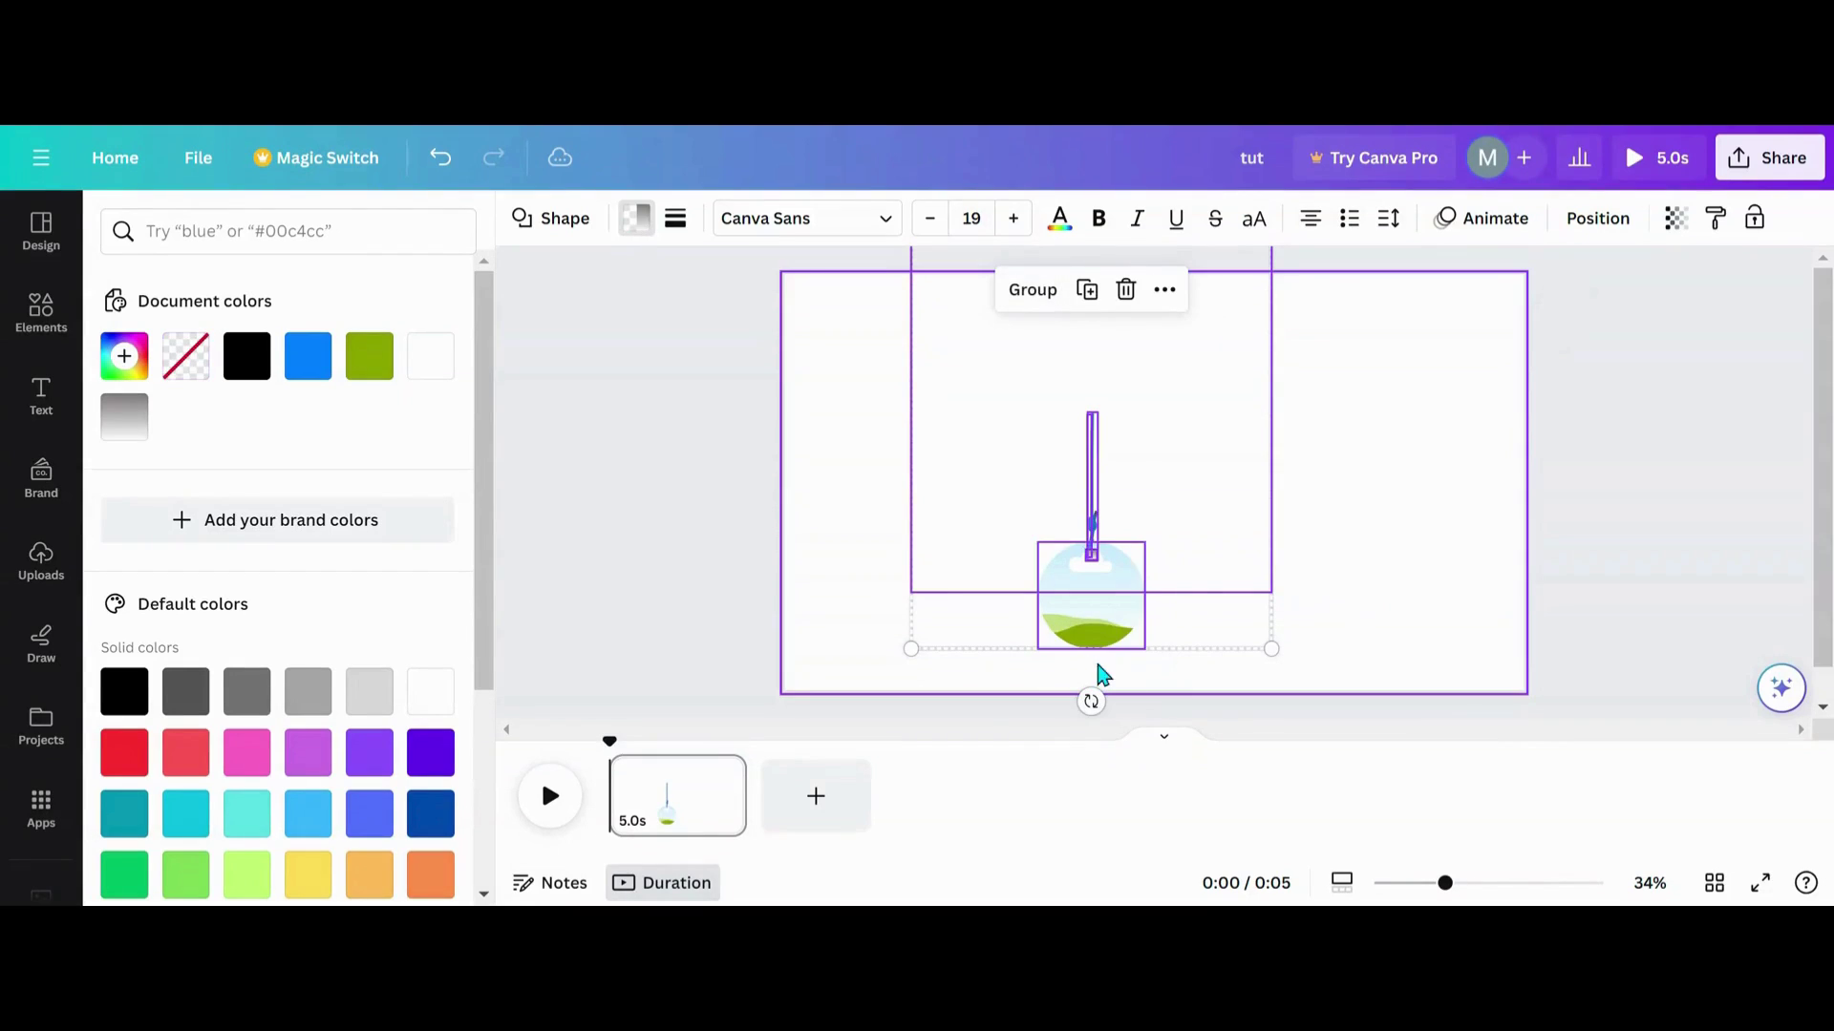
left_click(1349, 614)
left_click(1229, 550)
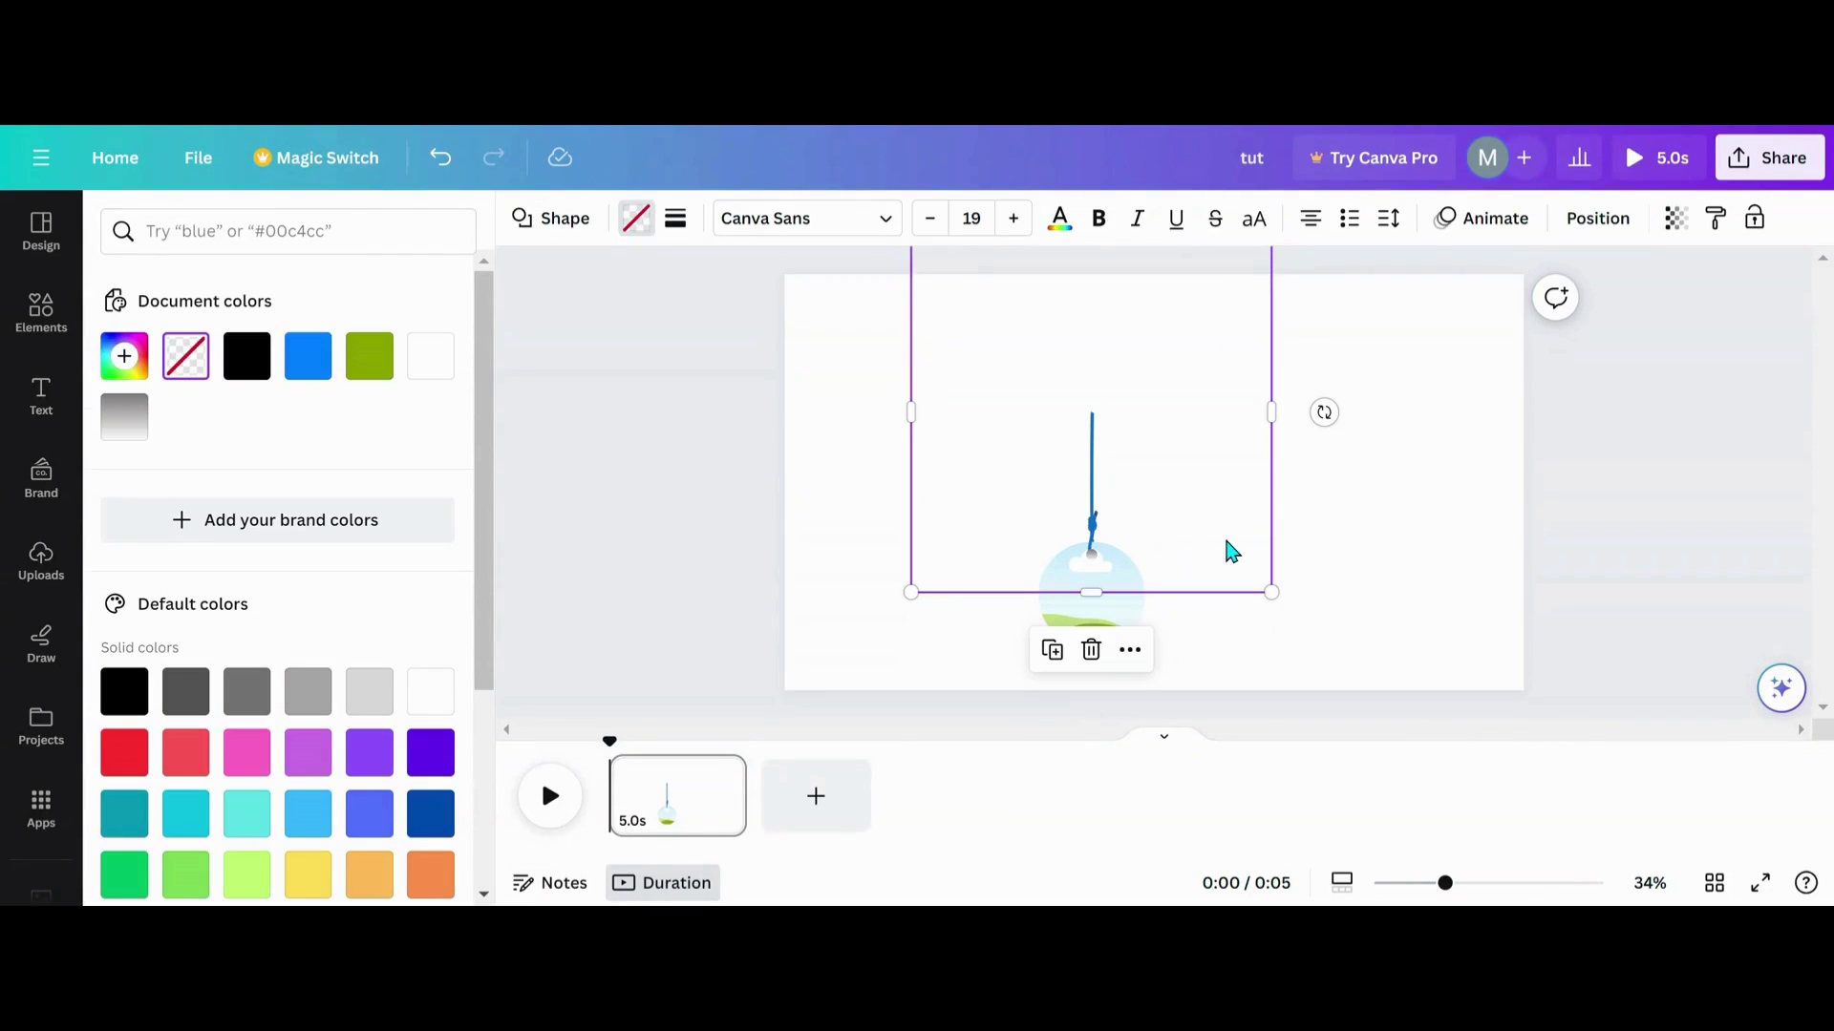
left_click(380, 368)
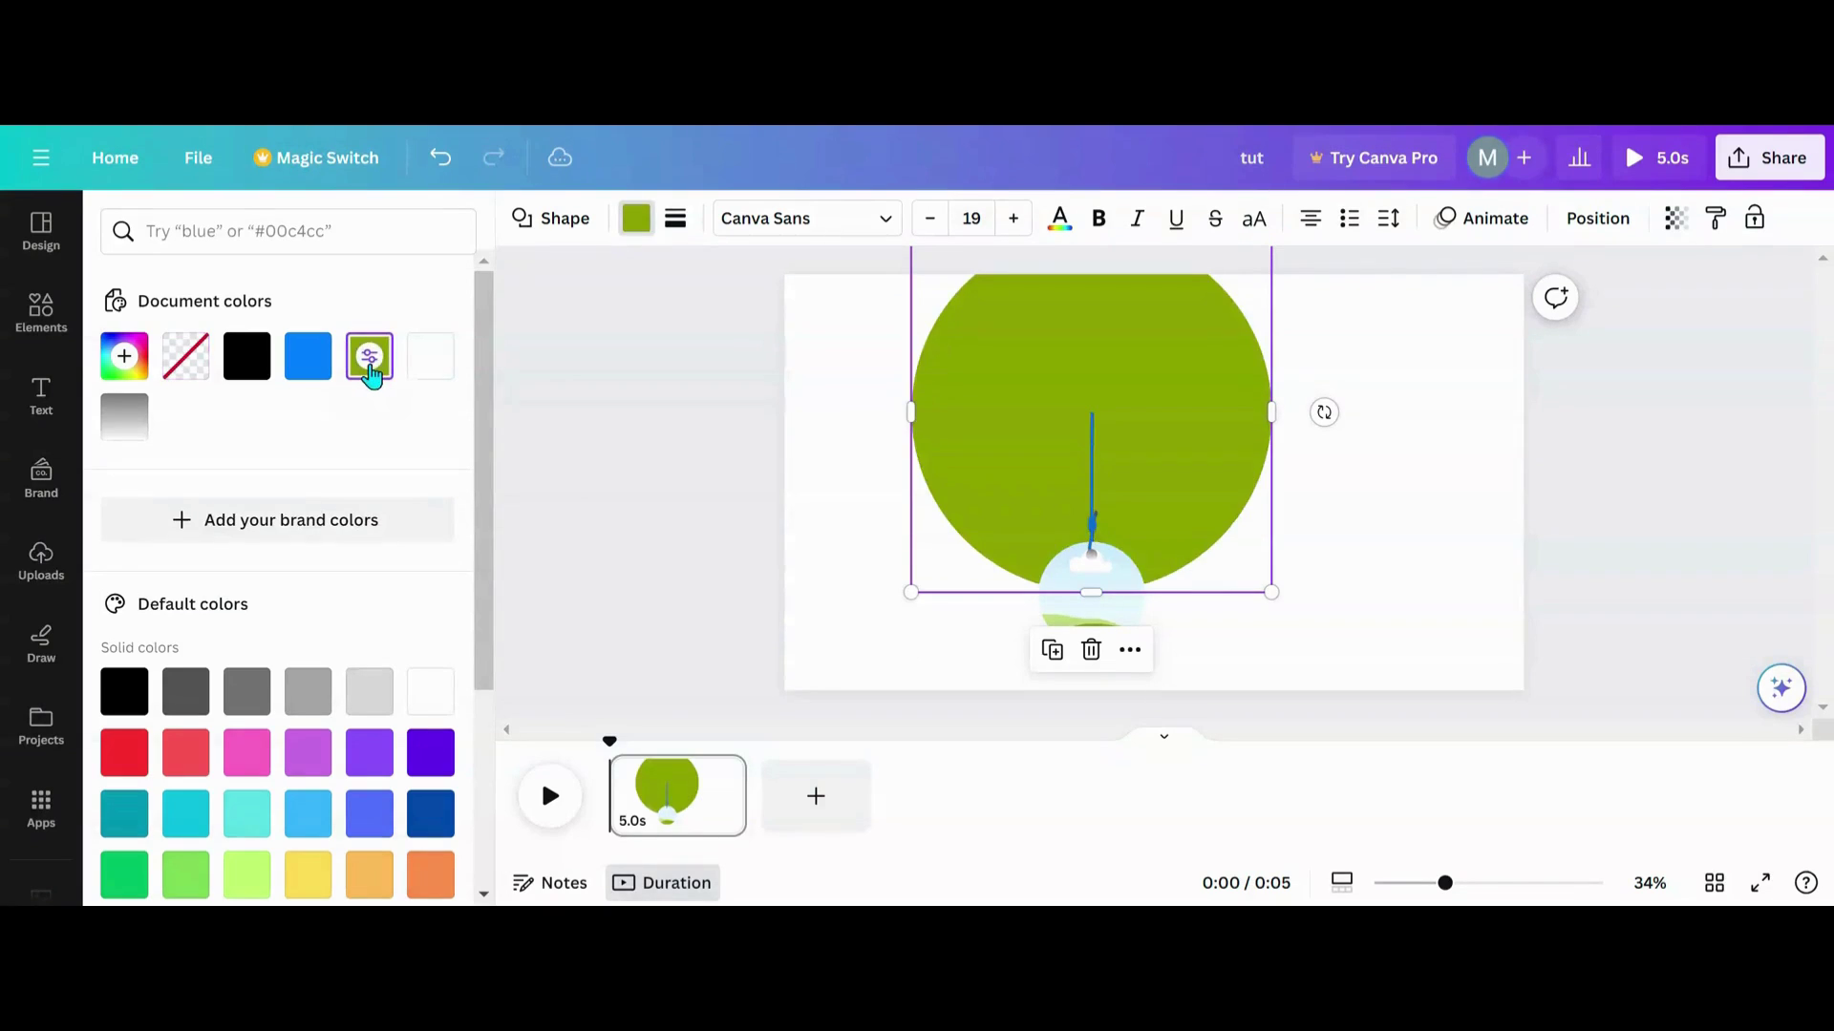
Enlarge the green circle further, recentred on the rope's upper end, and group it with the tag
left_click_drag(1270, 591, 1313, 634)
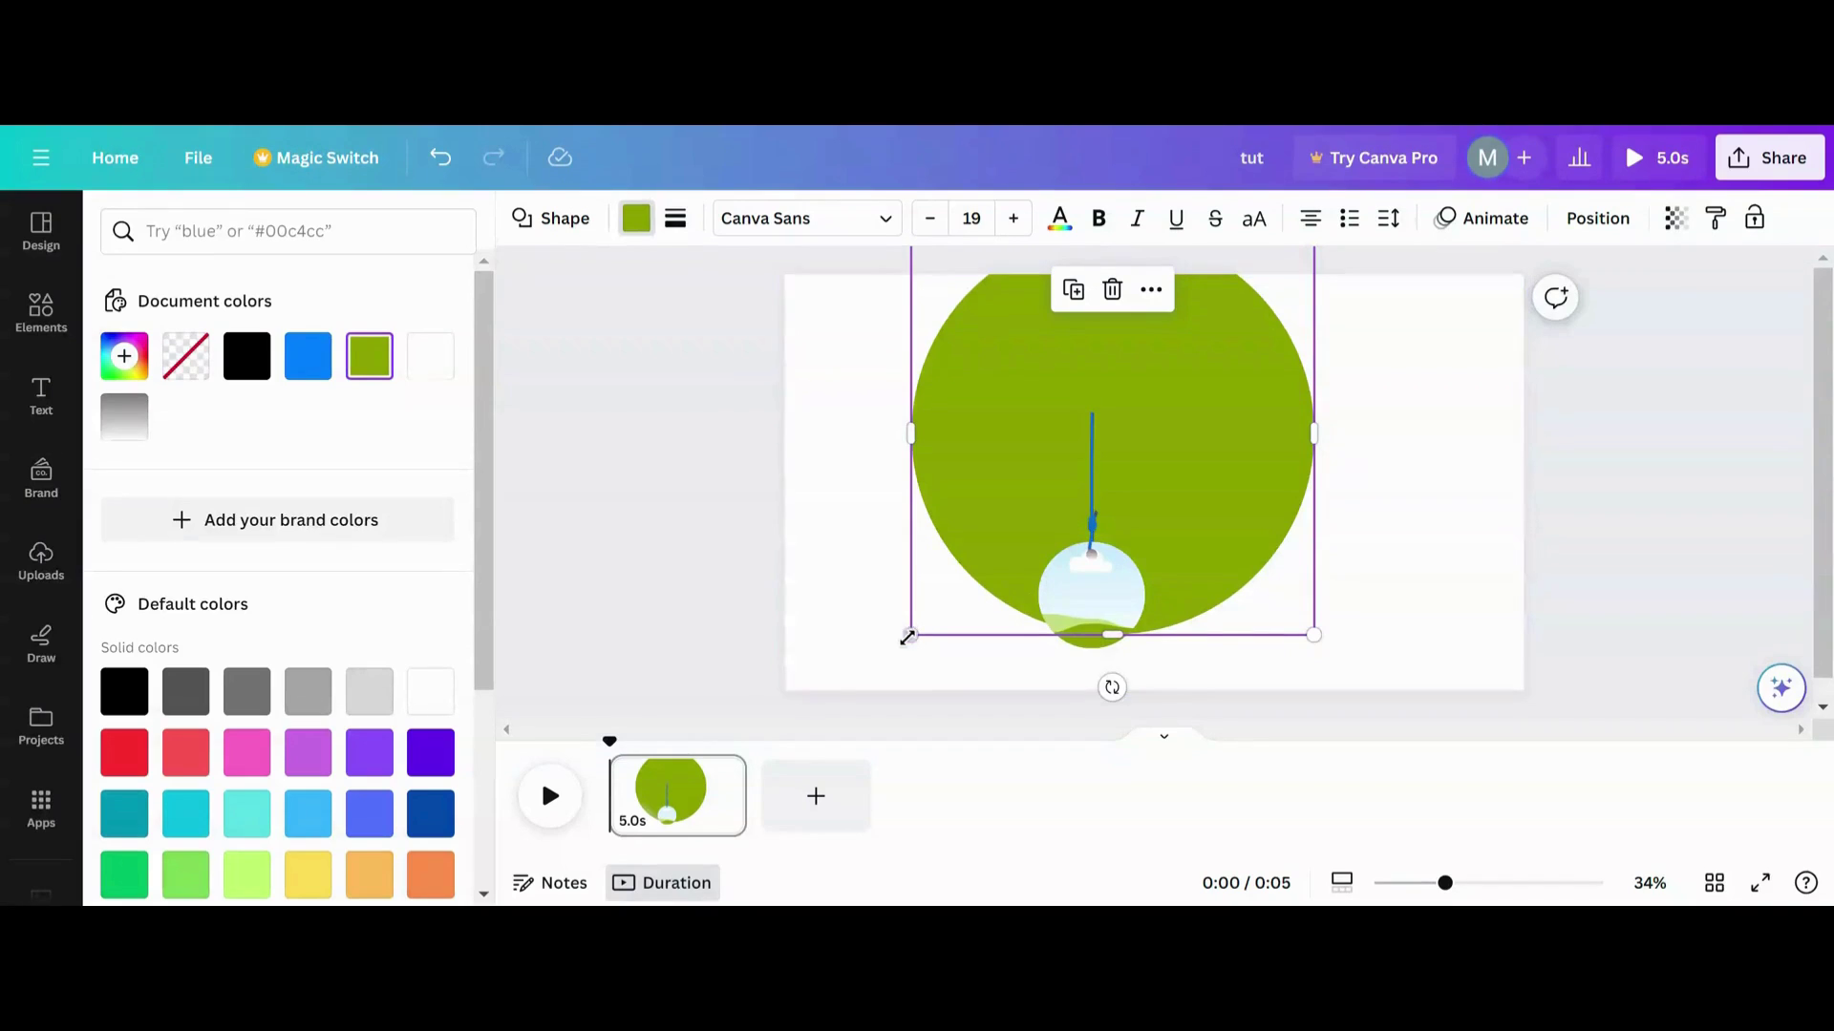
left_click_drag(912, 635, 897, 649)
left_click_drag(962, 575, 968, 509)
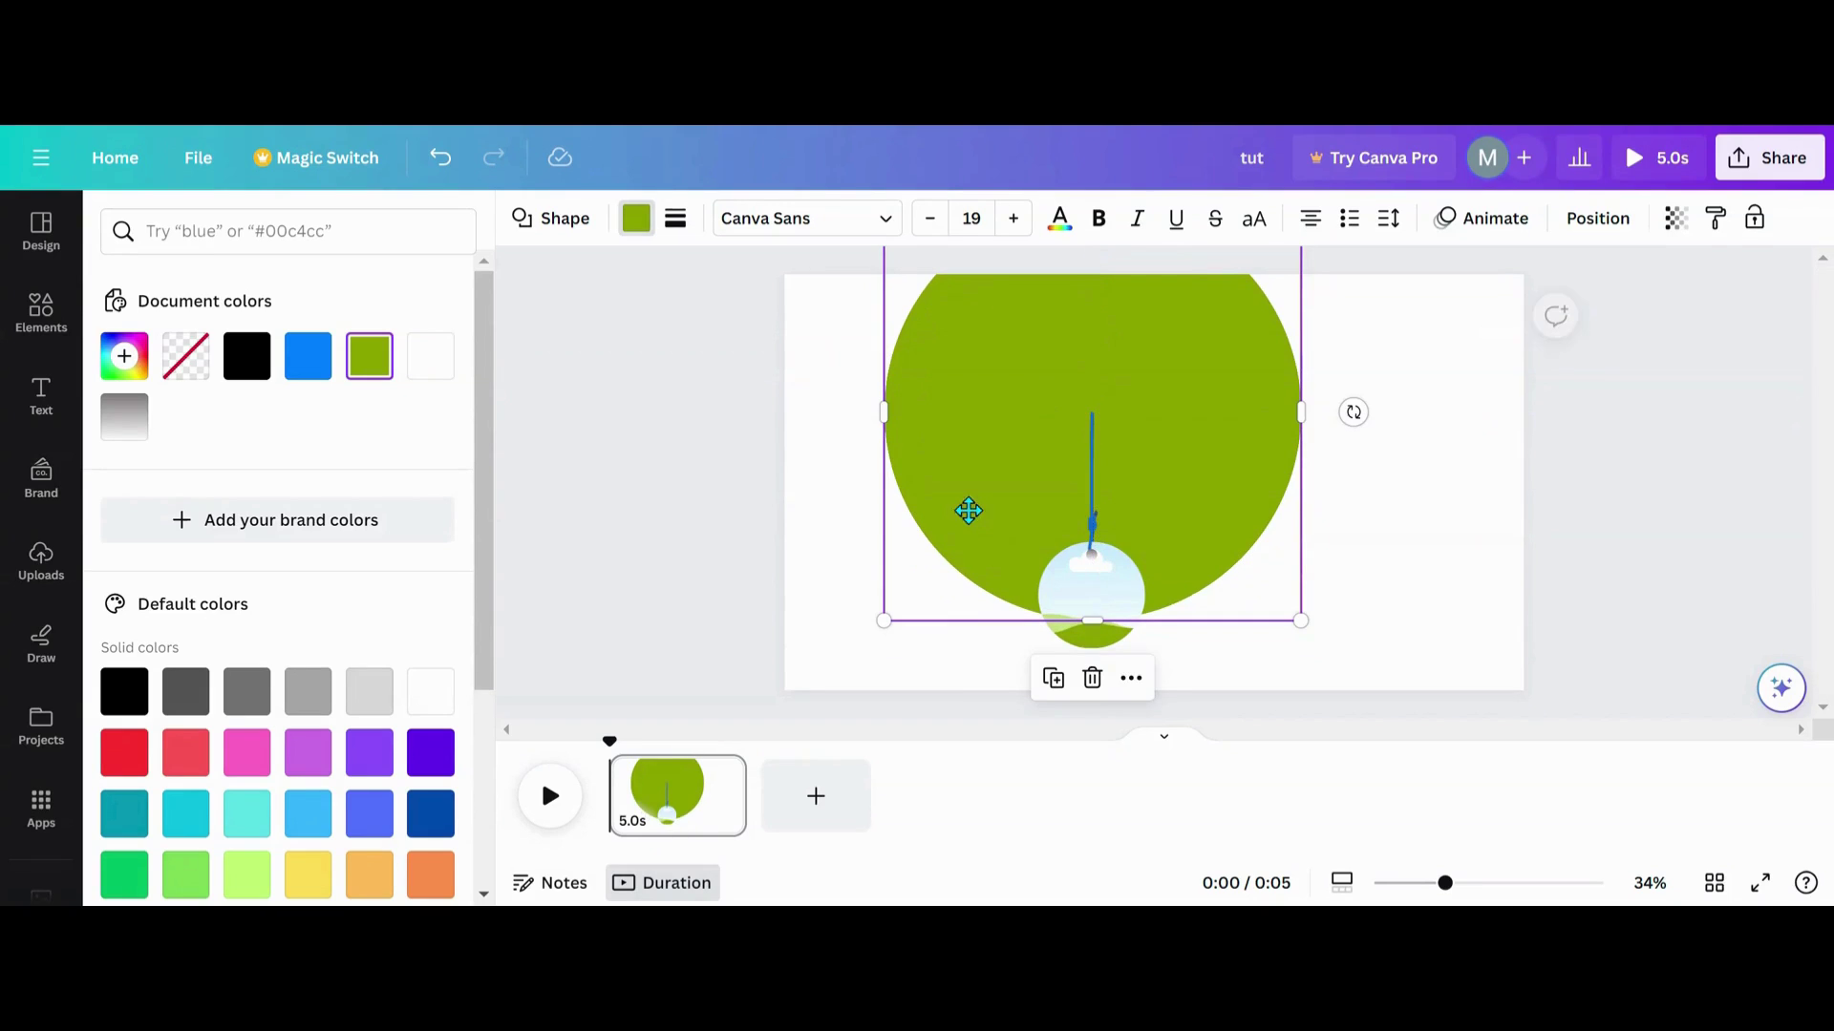
left_click_drag(800, 428, 1223, 657)
left_click(1033, 592)
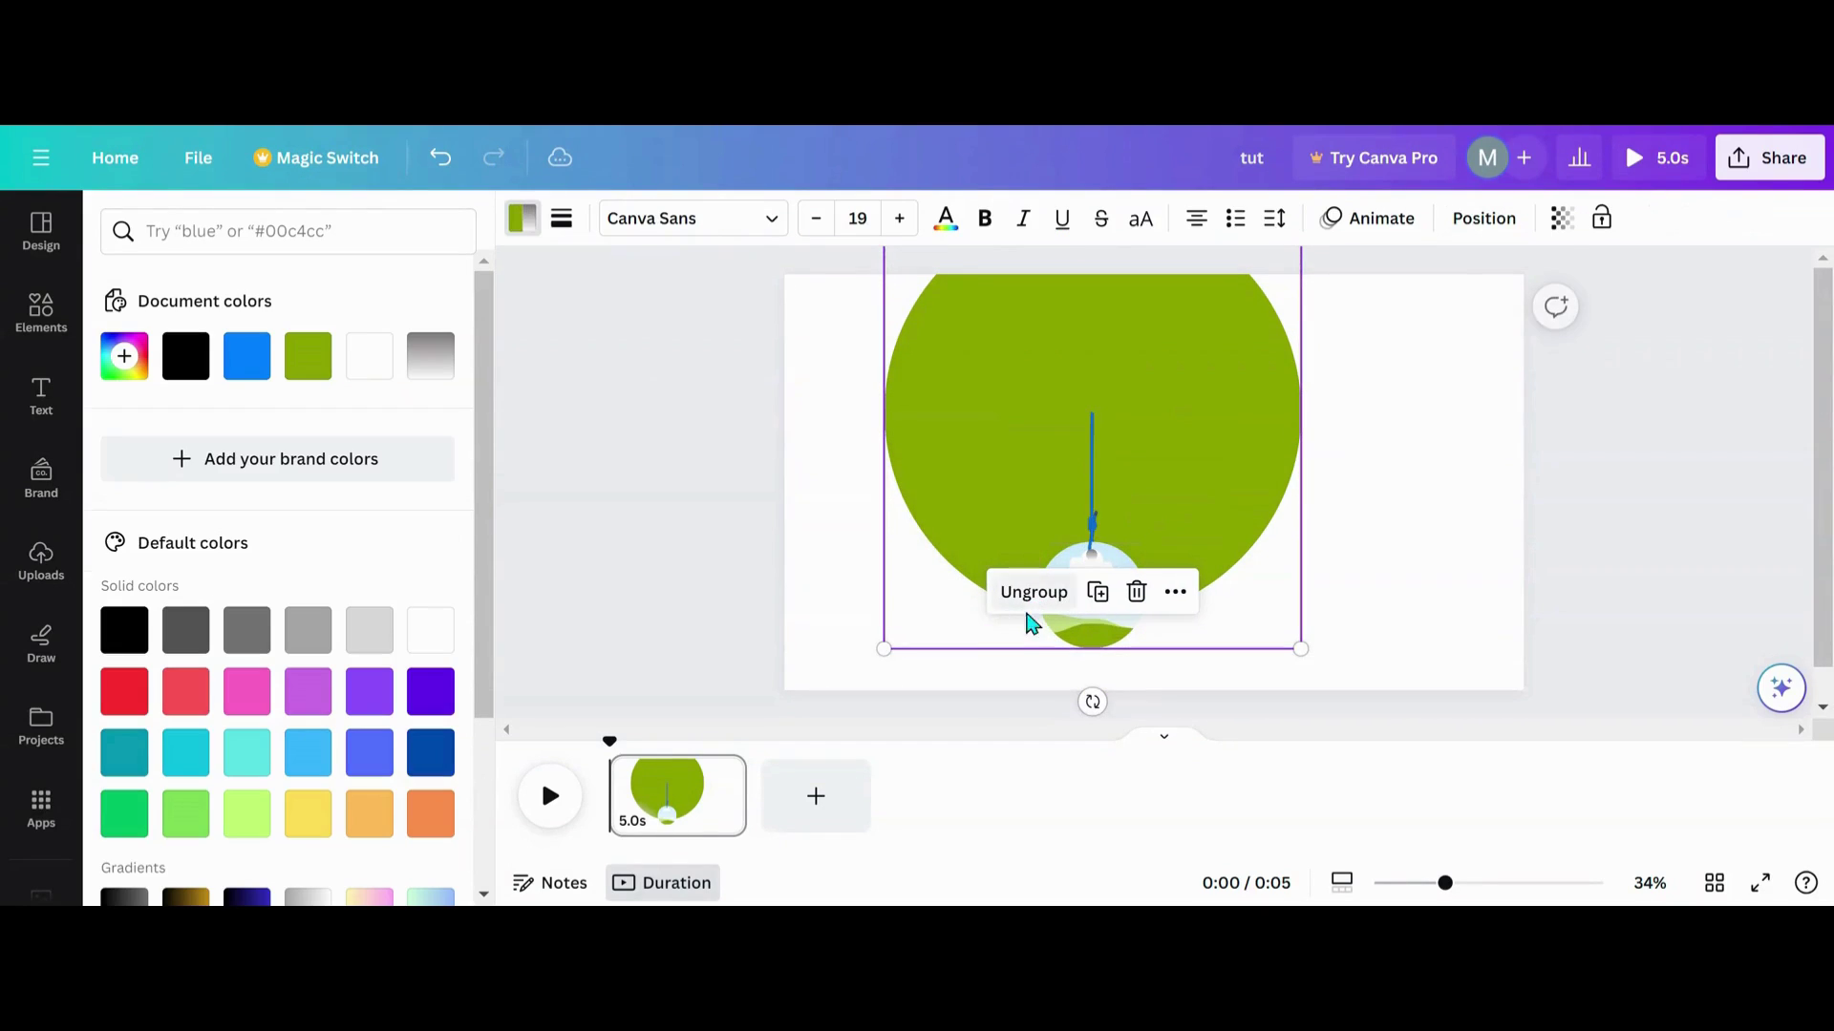
Test the group's swing by rotating it slightly both in place and higher on the page, returning it upright
left_click(978, 491)
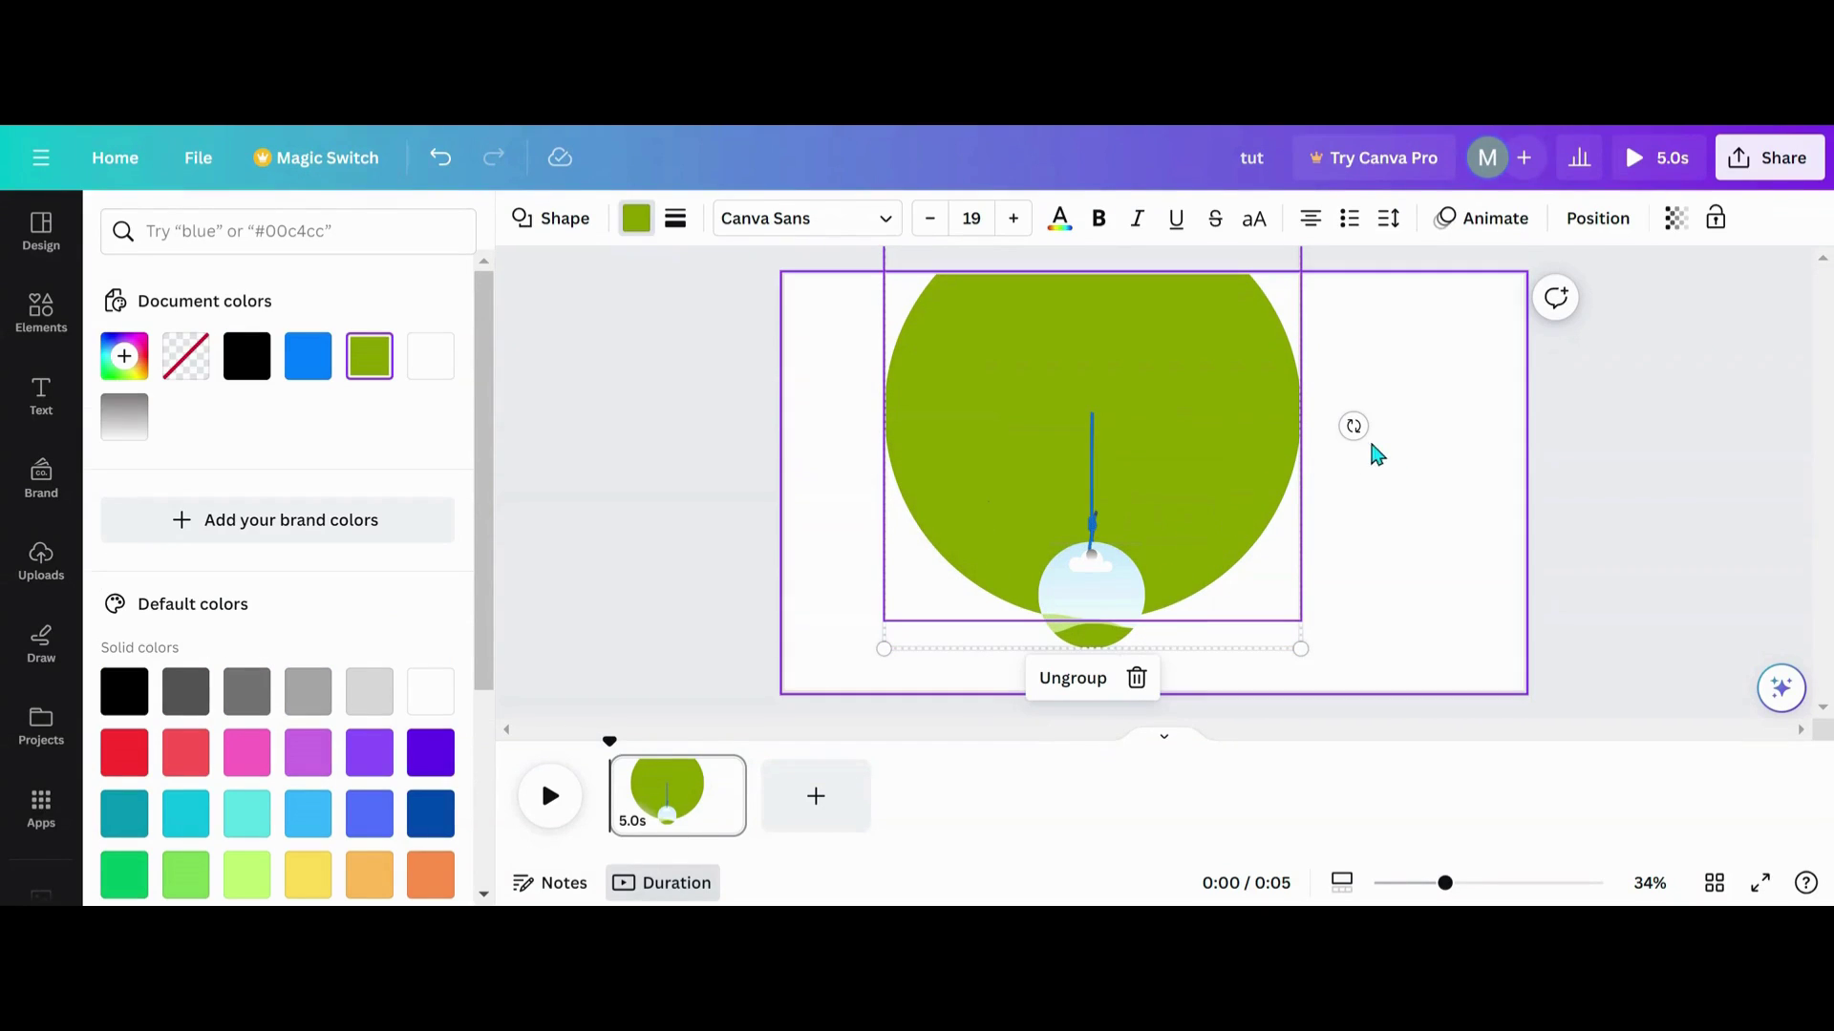
mouse_move(1352, 426)
left_mouse_down()
mouse_move(1385, 379)
mouse_move(1265, 577)
mouse_move(1344, 503)
mouse_move(1356, 429)
left_mouse_up()
left_click_drag(1252, 545, 1264, 406)
mouse_move(1372, 290)
left_mouse_down()
mouse_move(1396, 260)
mouse_move(1322, 344)
mouse_move(1372, 290)
left_mouse_up()
left_click_drag(1240, 404, 1247, 482)
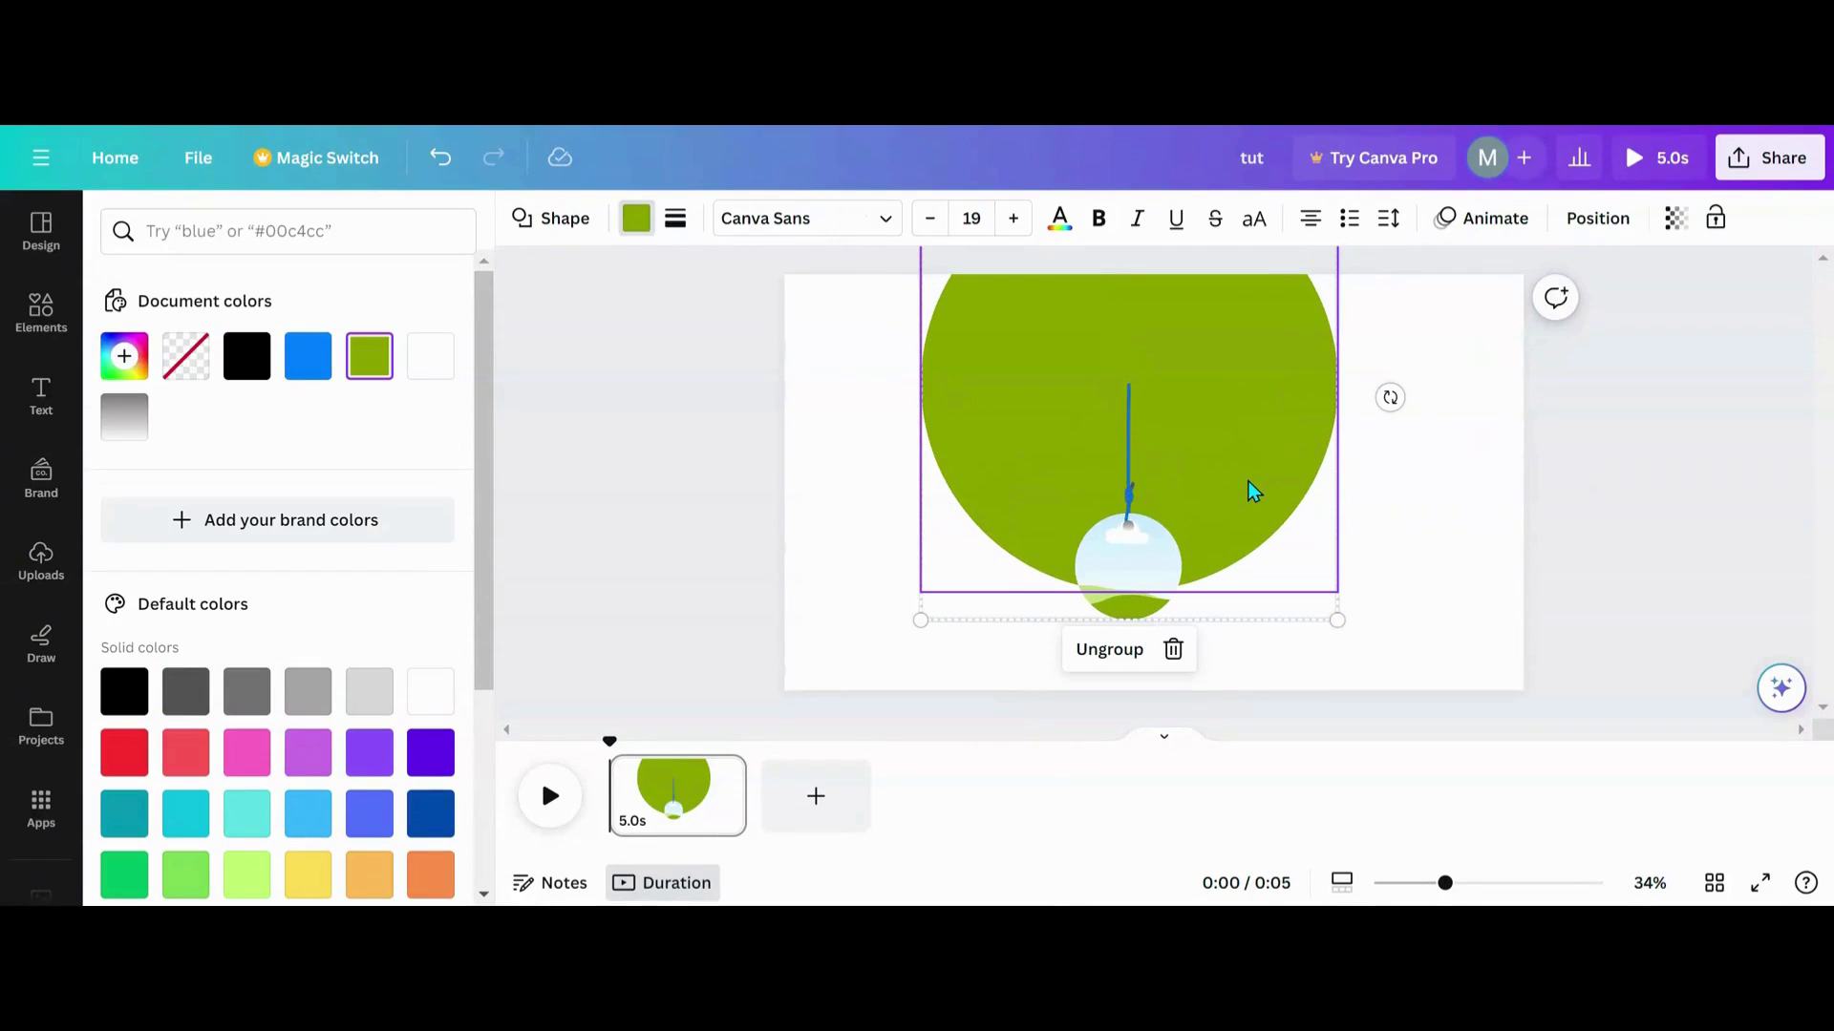
Ungroup the circle from the tag and enlarge the green circle until it extends past the tag's lower edge
left_click(1098, 657)
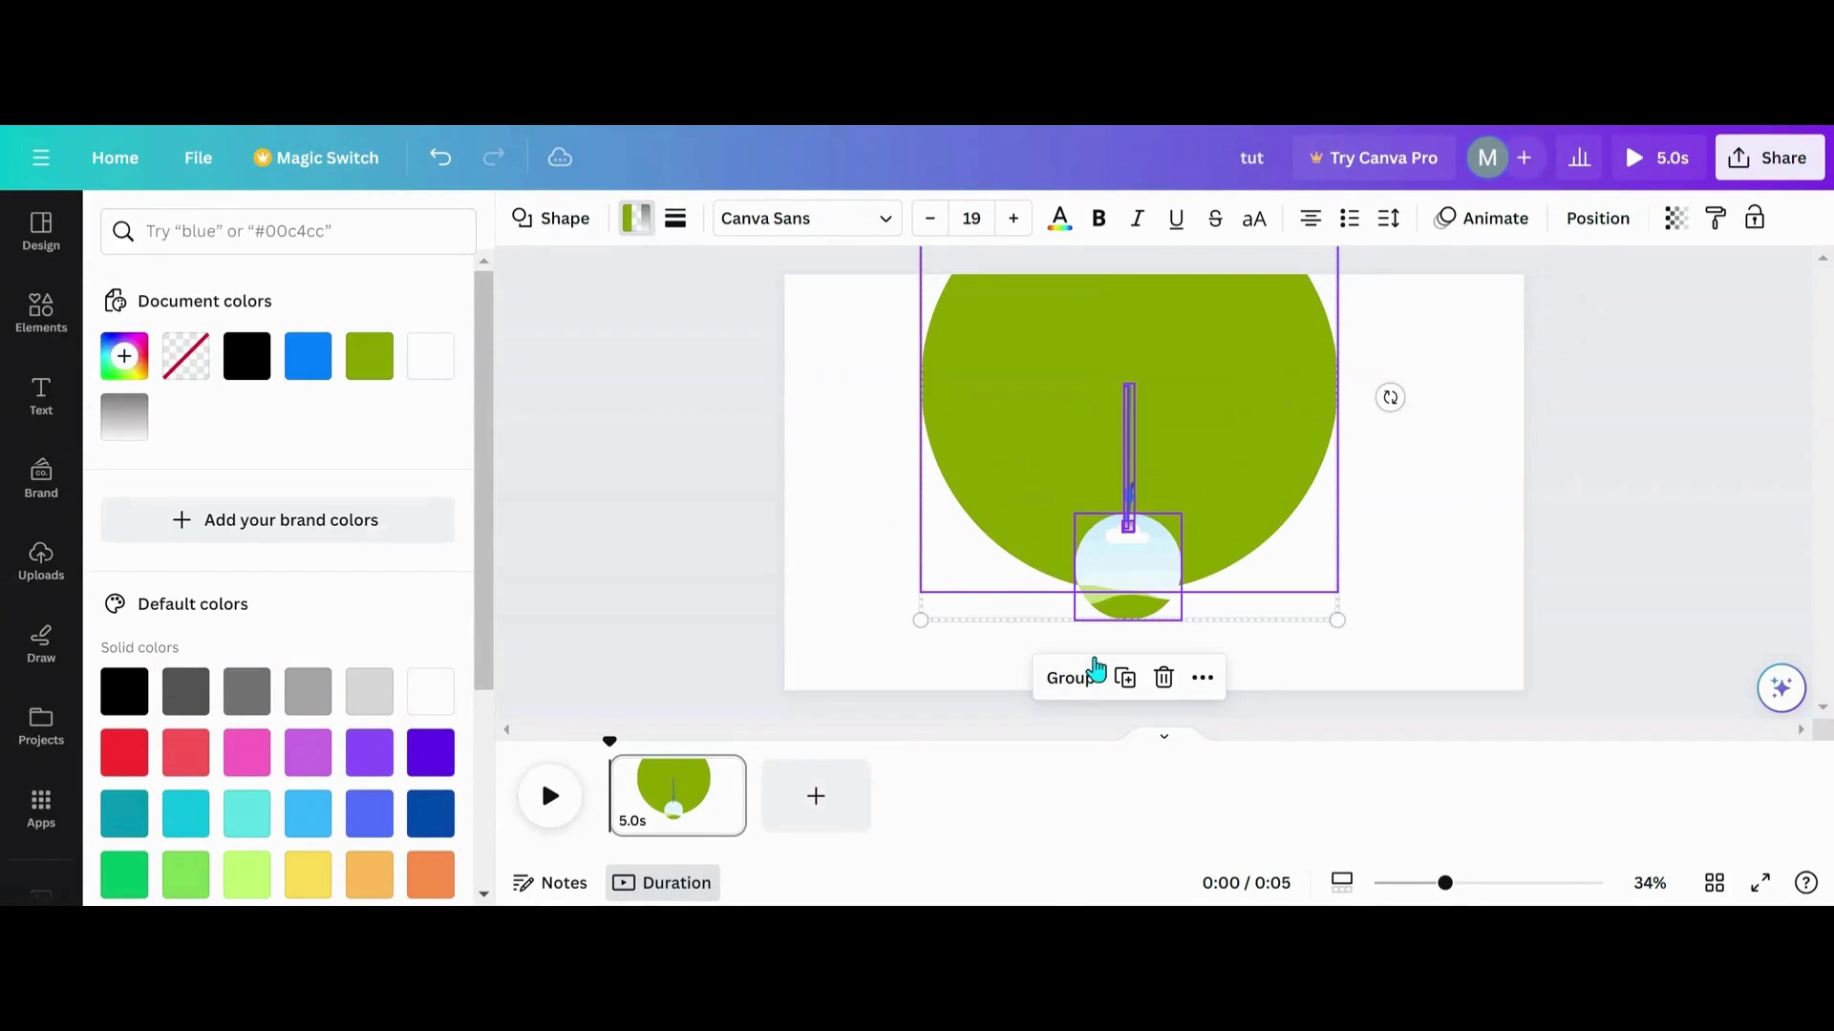
left_click(1384, 624)
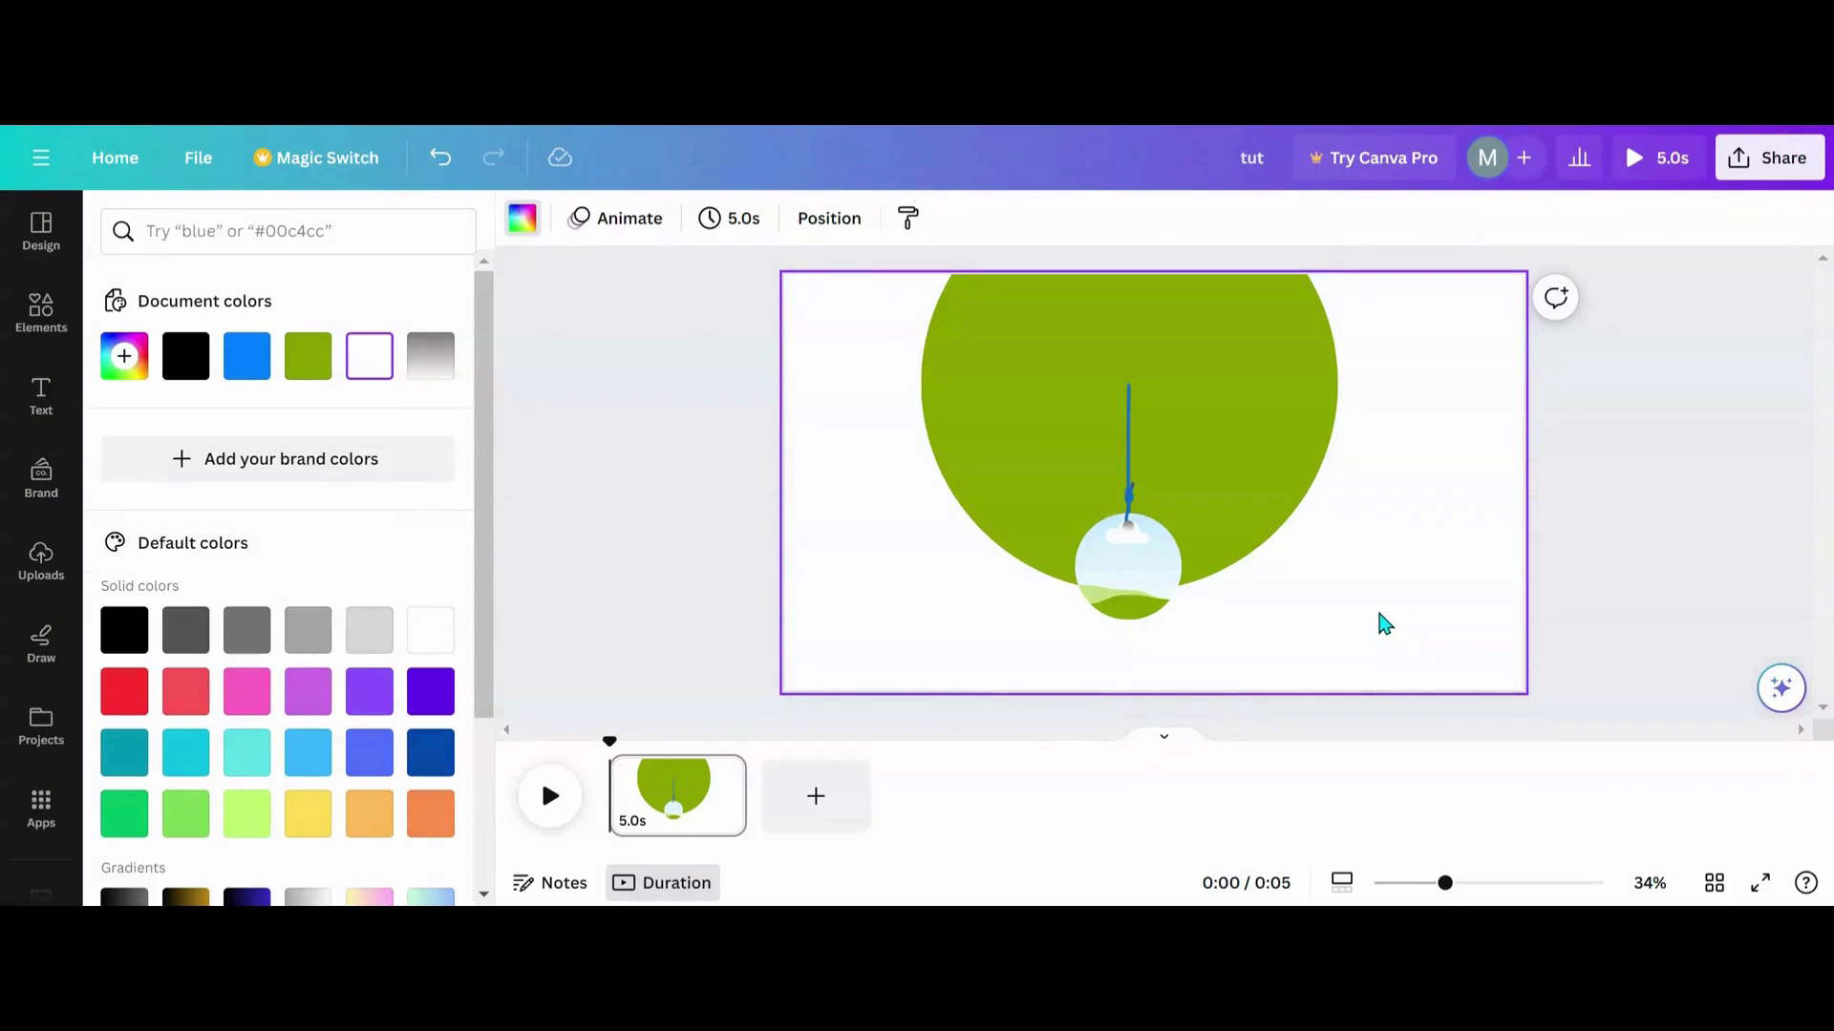
left_click(1241, 473)
left_click_drag(1337, 595, 1372, 626)
left_click_drag(923, 627, 905, 640)
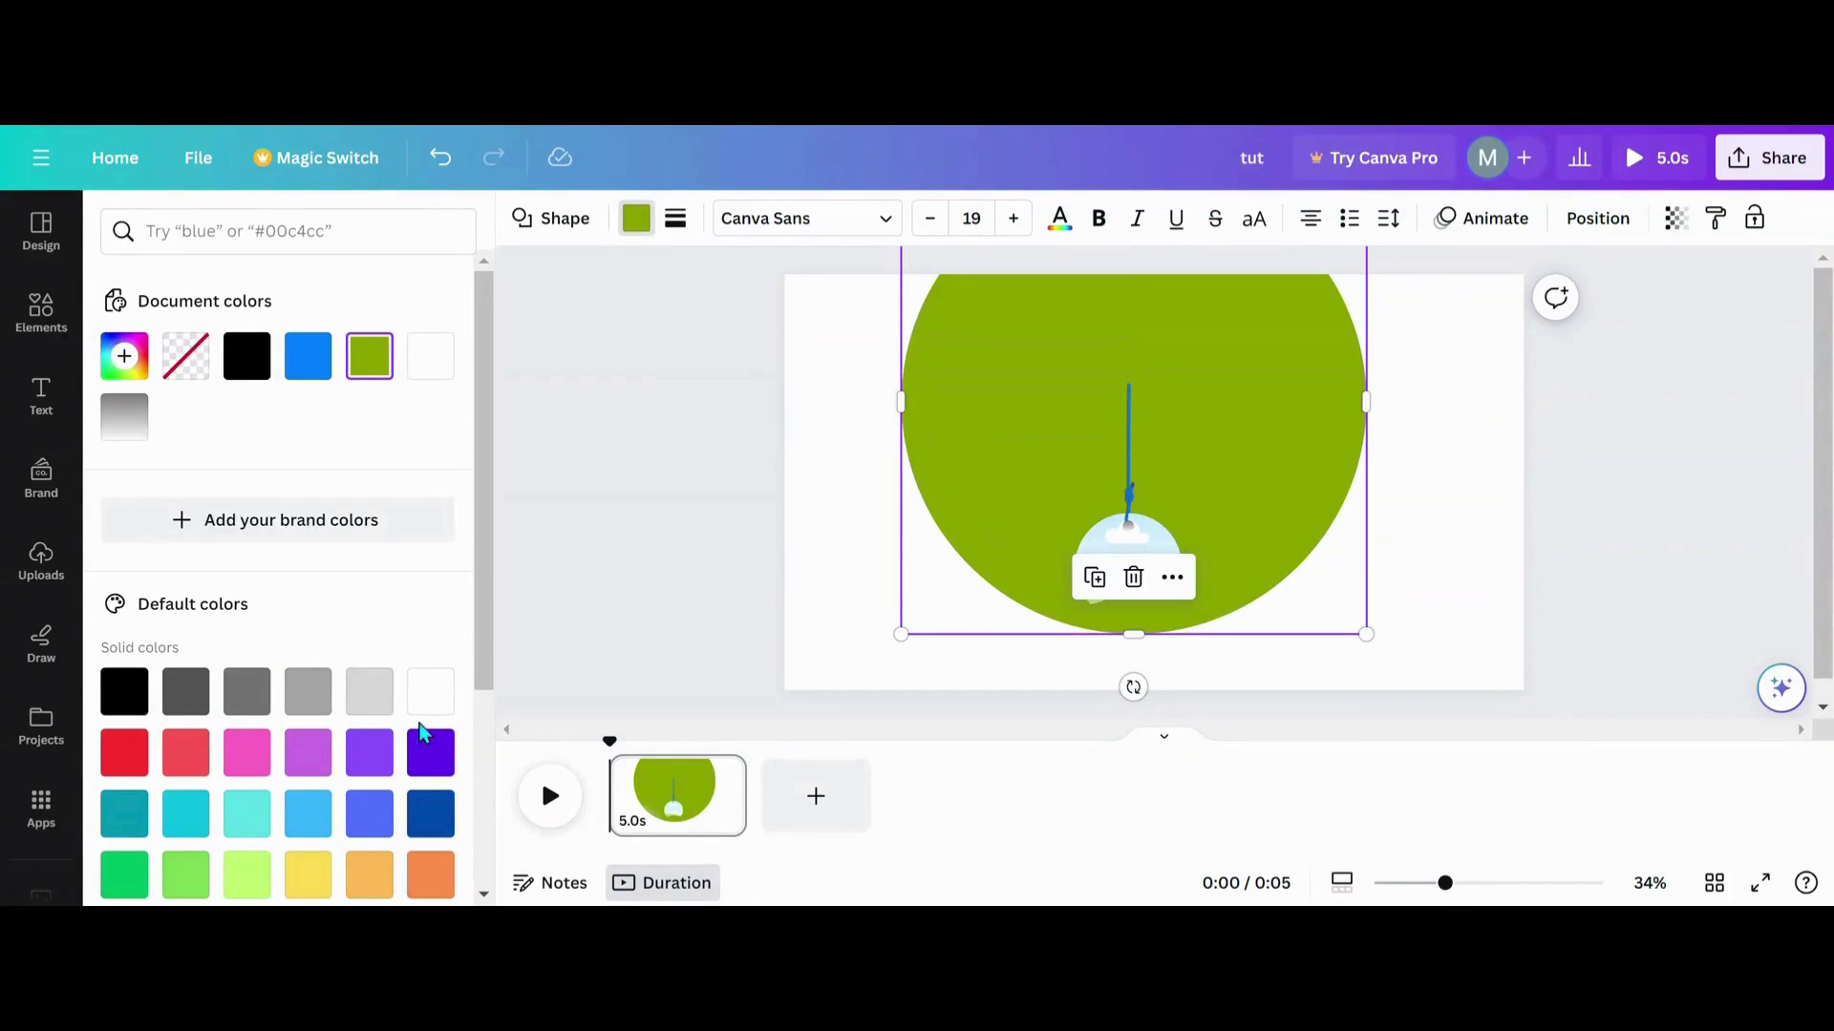
Recolour the circle from a trial purple to light blue and recentre it on the rope's upper end
left_click(386, 761)
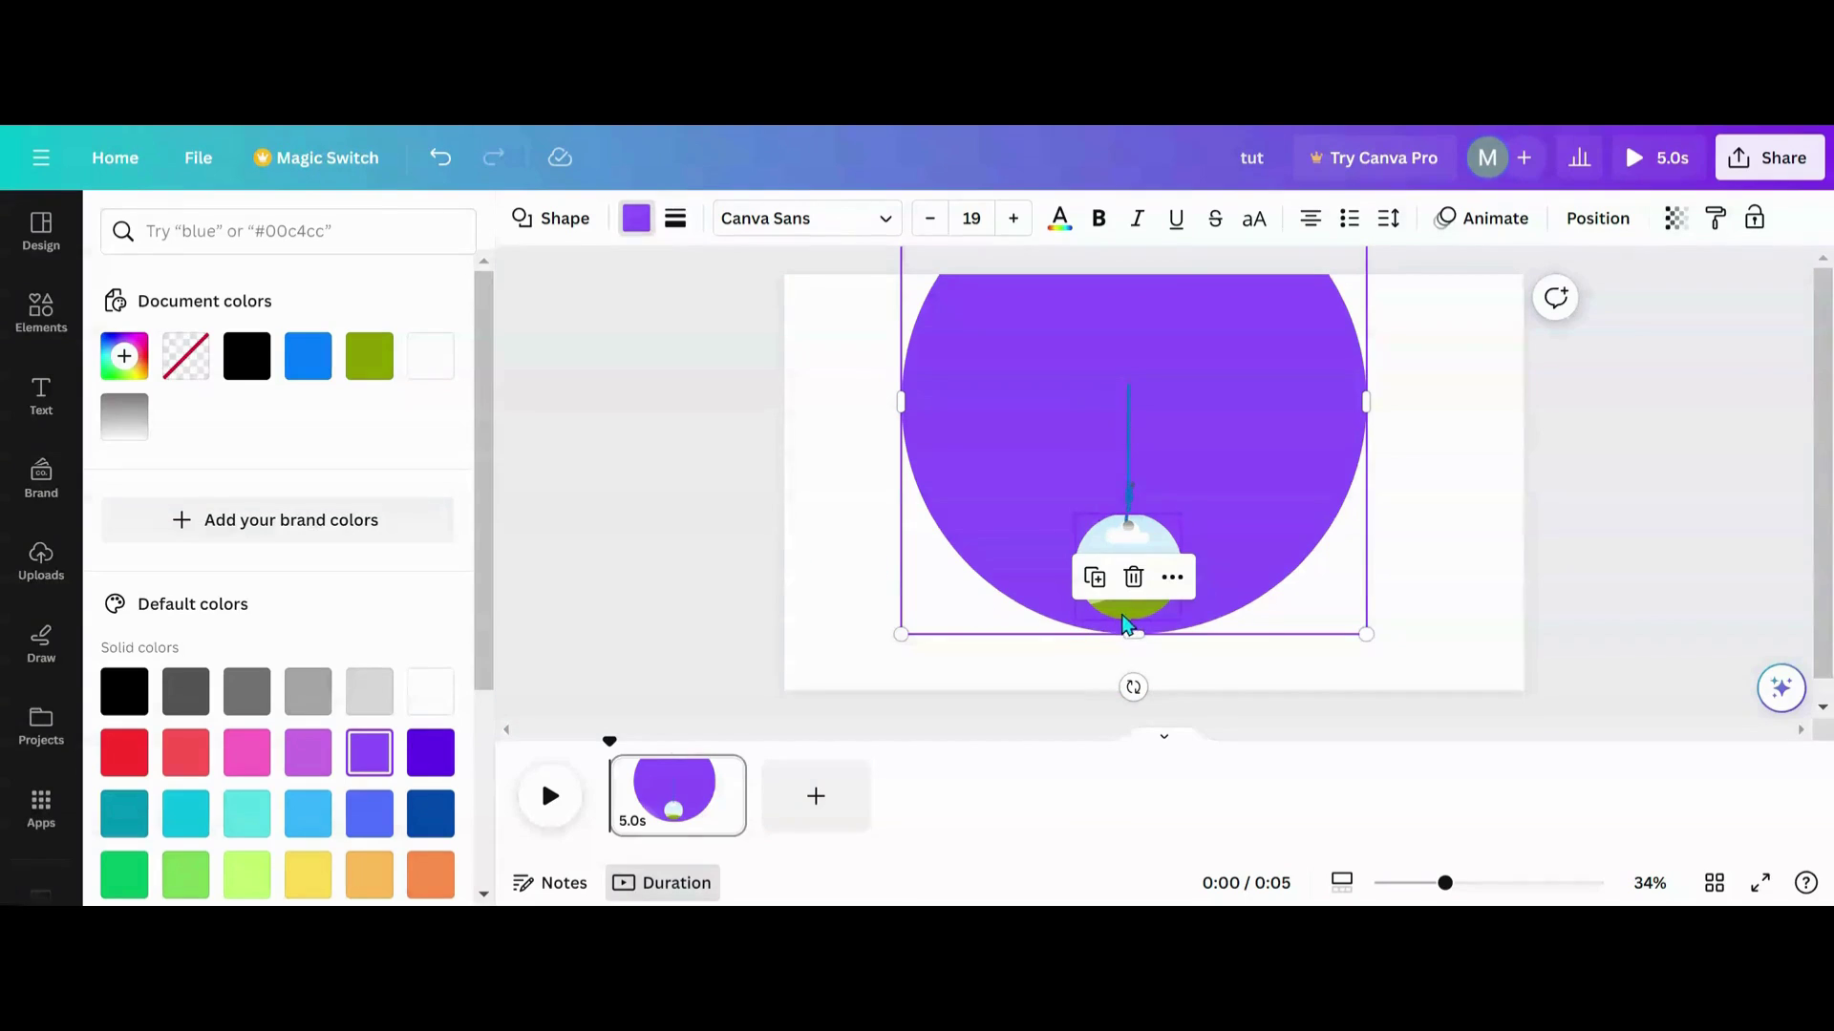
left_click_drag(999, 562, 993, 521)
left_click(307, 813)
Group the light blue circle with the tag, test-rotate the group, and move it higher on the page
left_click_drag(833, 417, 1254, 622)
left_click(1062, 680)
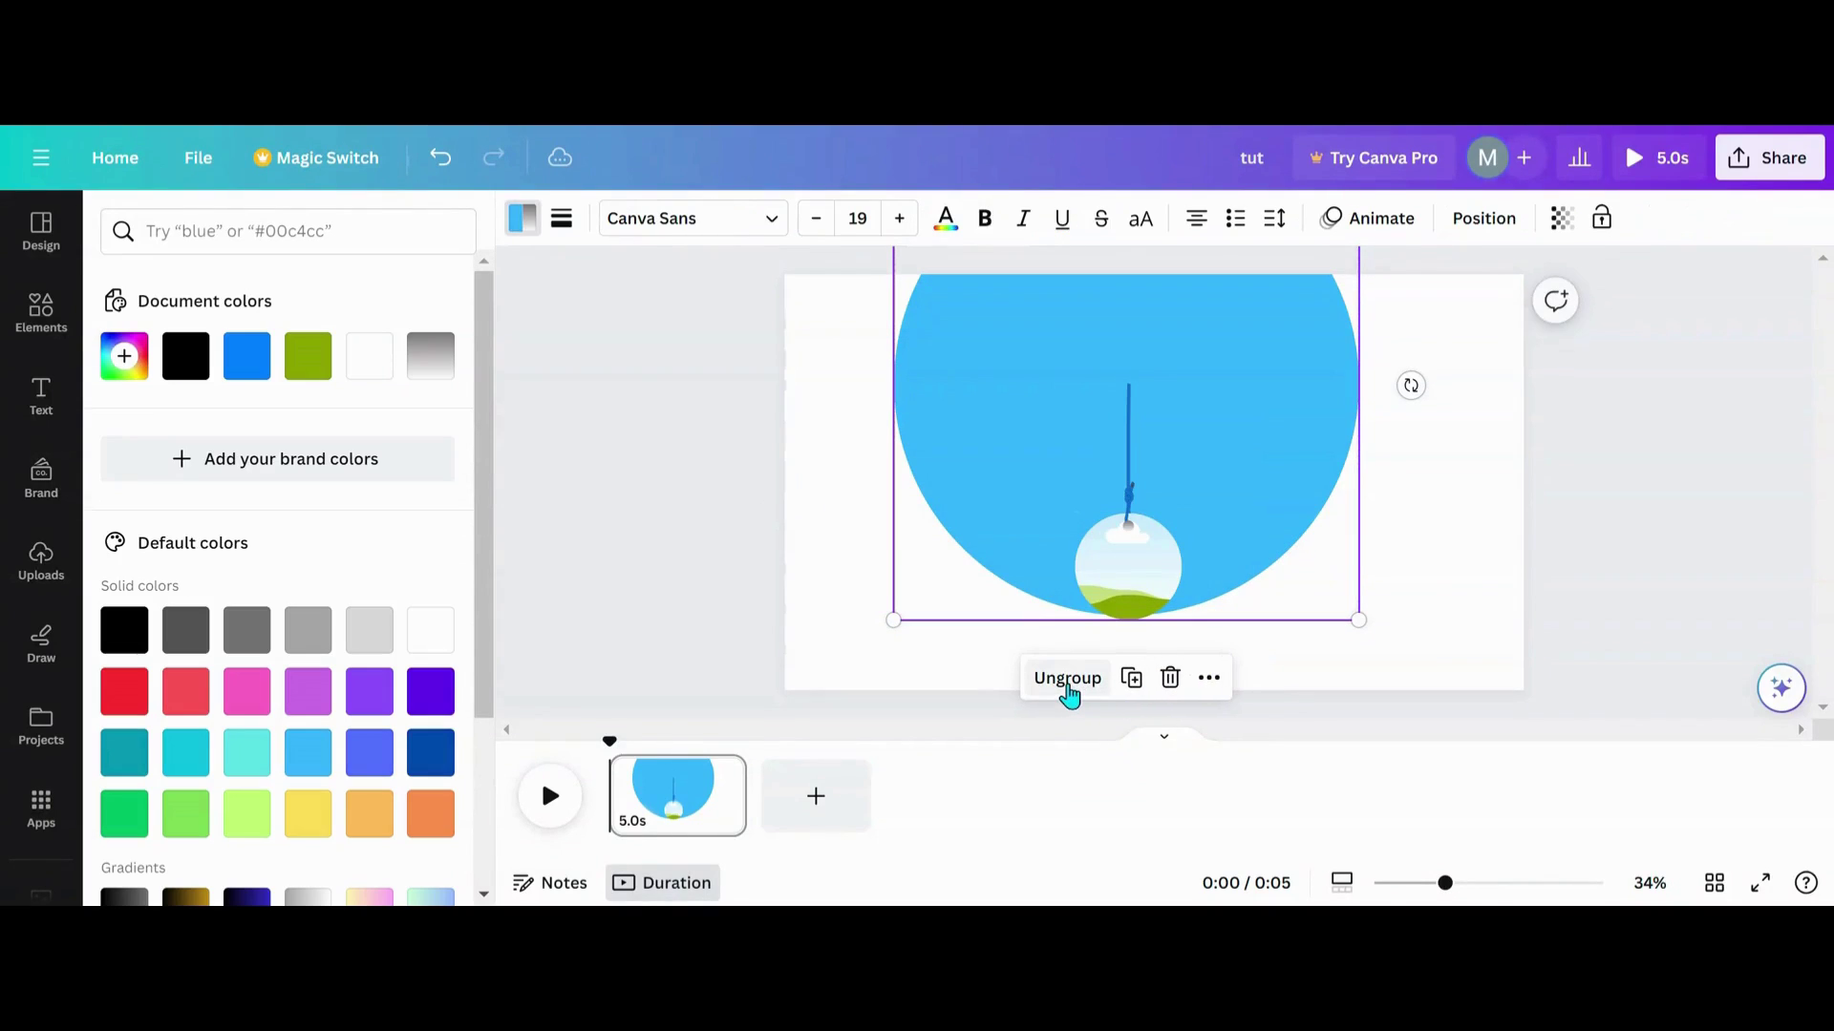
left_click(1150, 598)
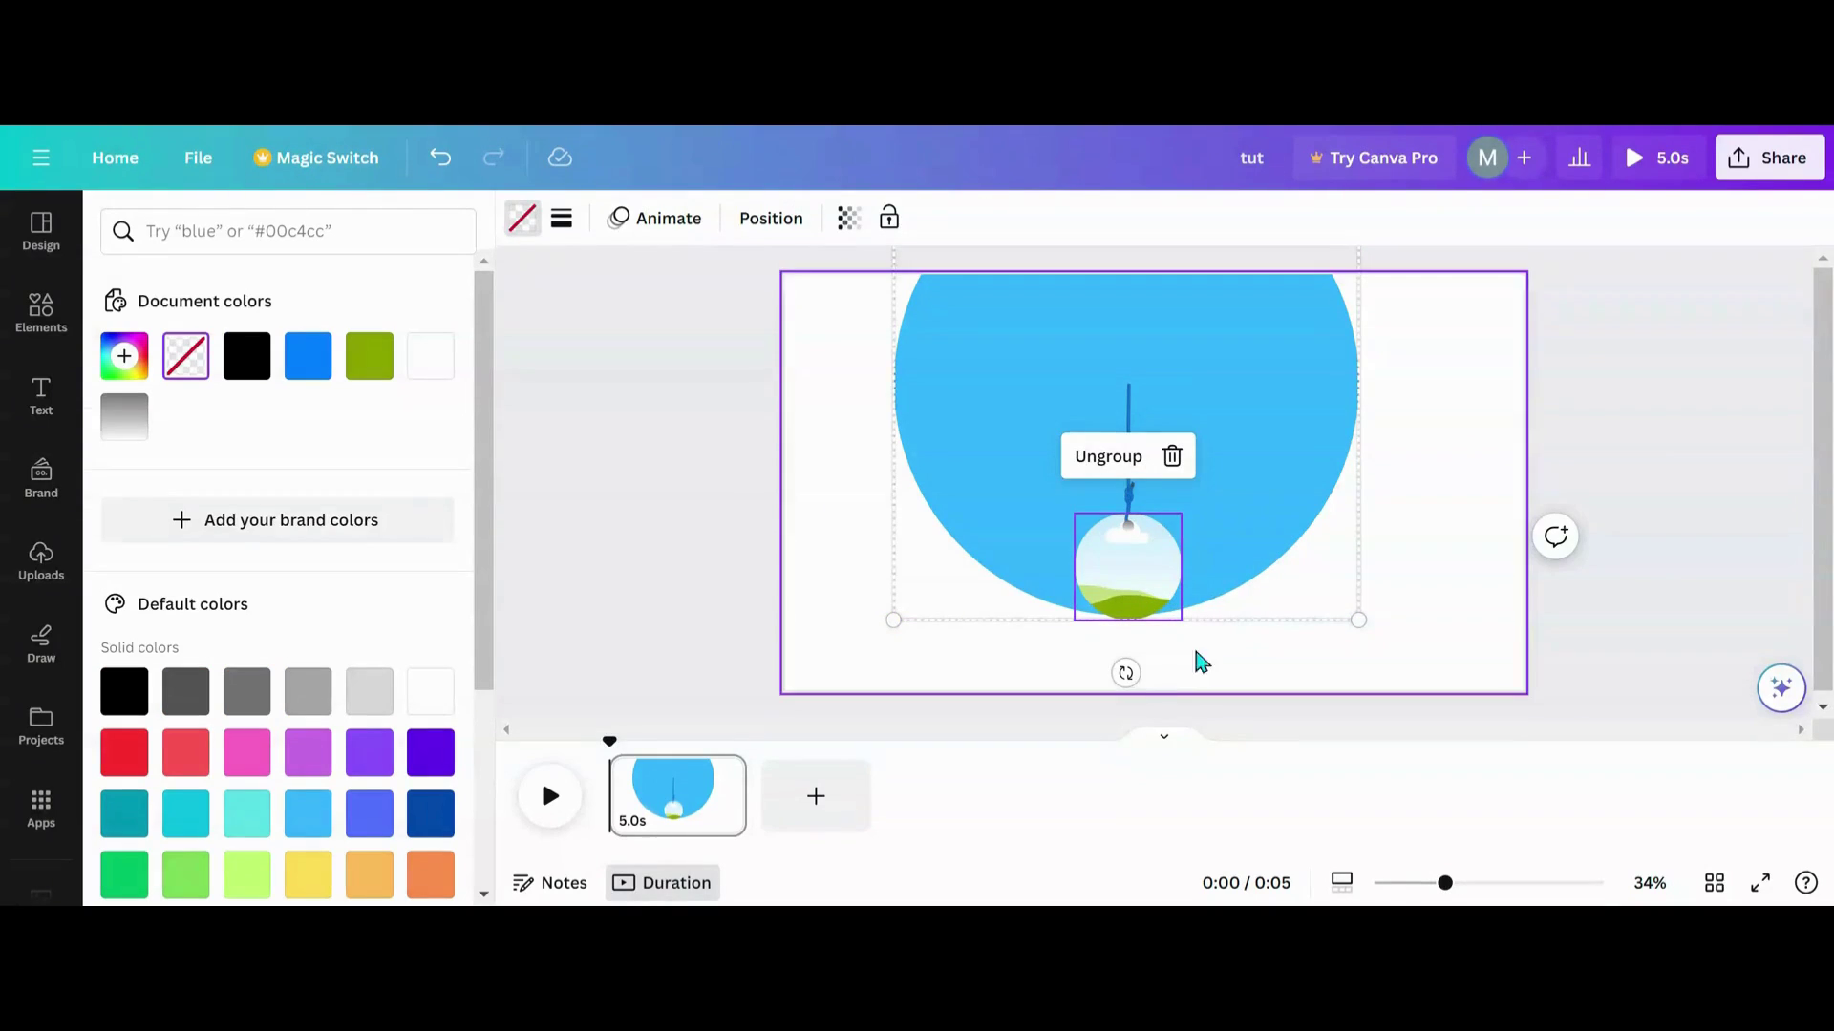
mouse_move(1125, 666)
left_mouse_down()
mouse_move(1172, 669)
mouse_move(974, 621)
mouse_move(1138, 659)
mouse_move(1097, 667)
mouse_move(1122, 673)
left_mouse_up()
left_click_drag(1134, 573, 1134, 533)
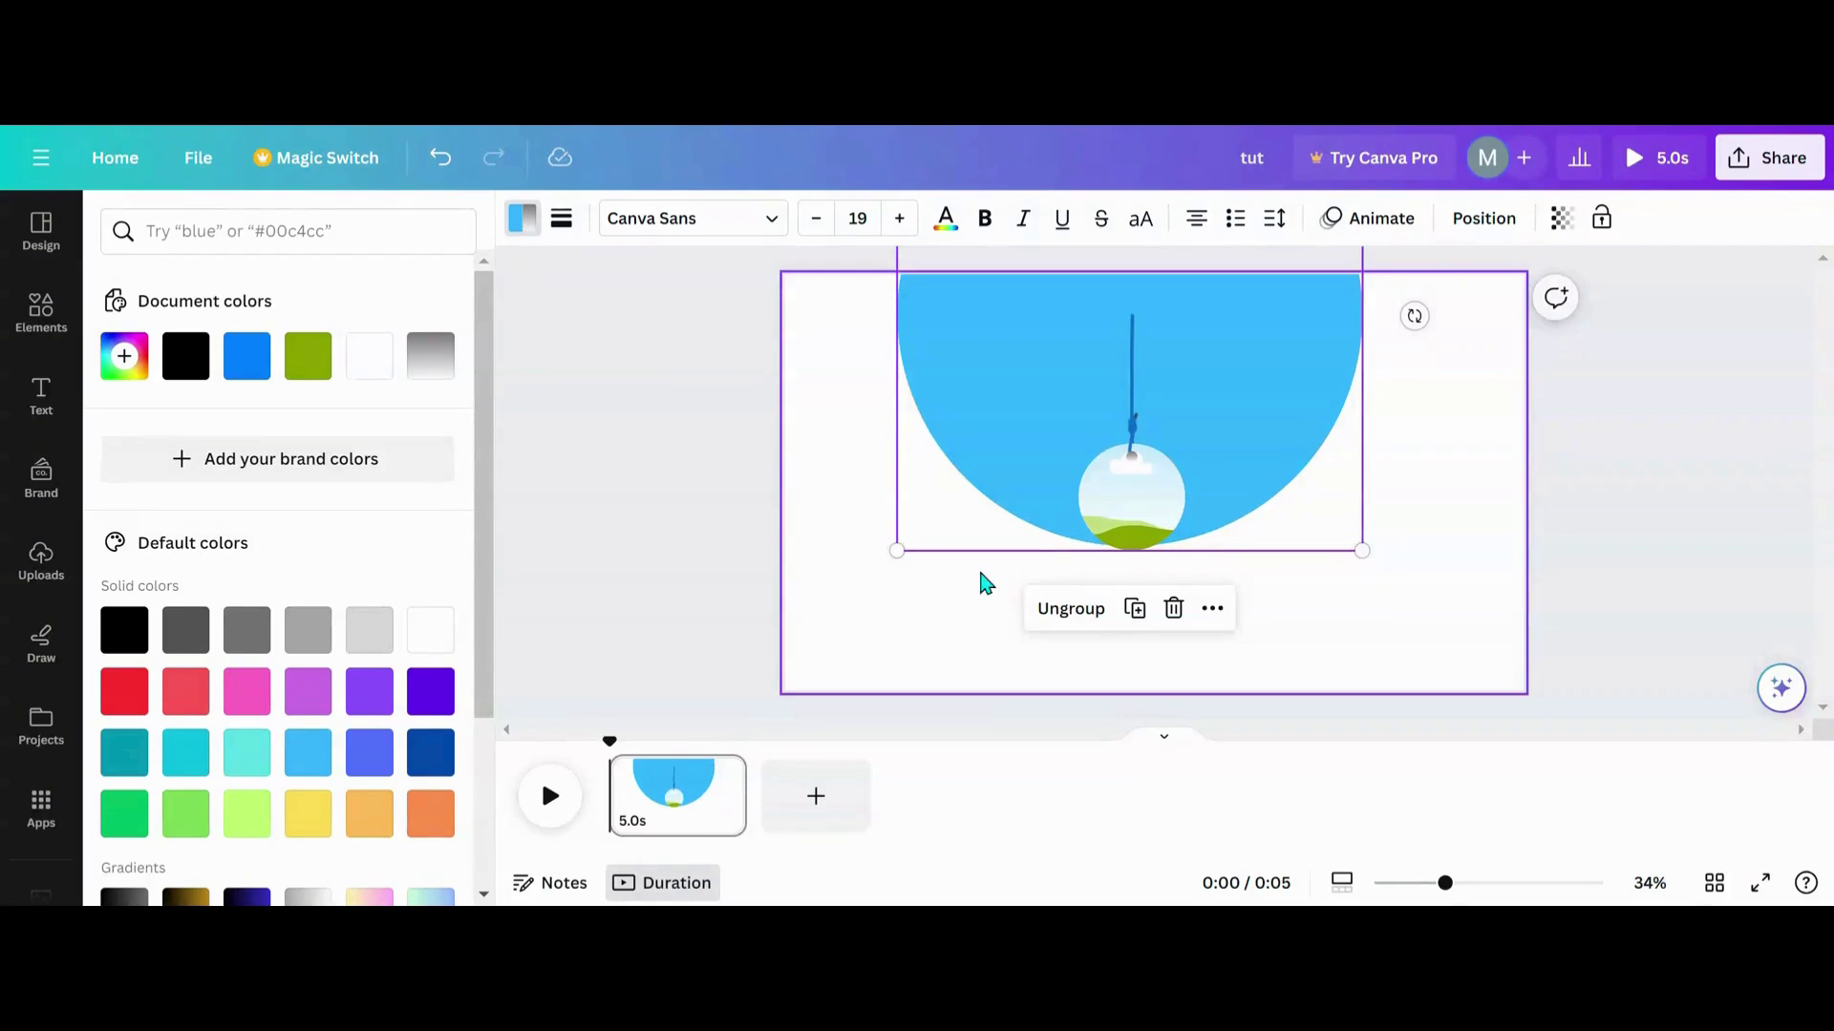
Scale up the circle-and-tag group and position it so the rope hangs from the page's top edge
left_click_drag(895, 552, 827, 623)
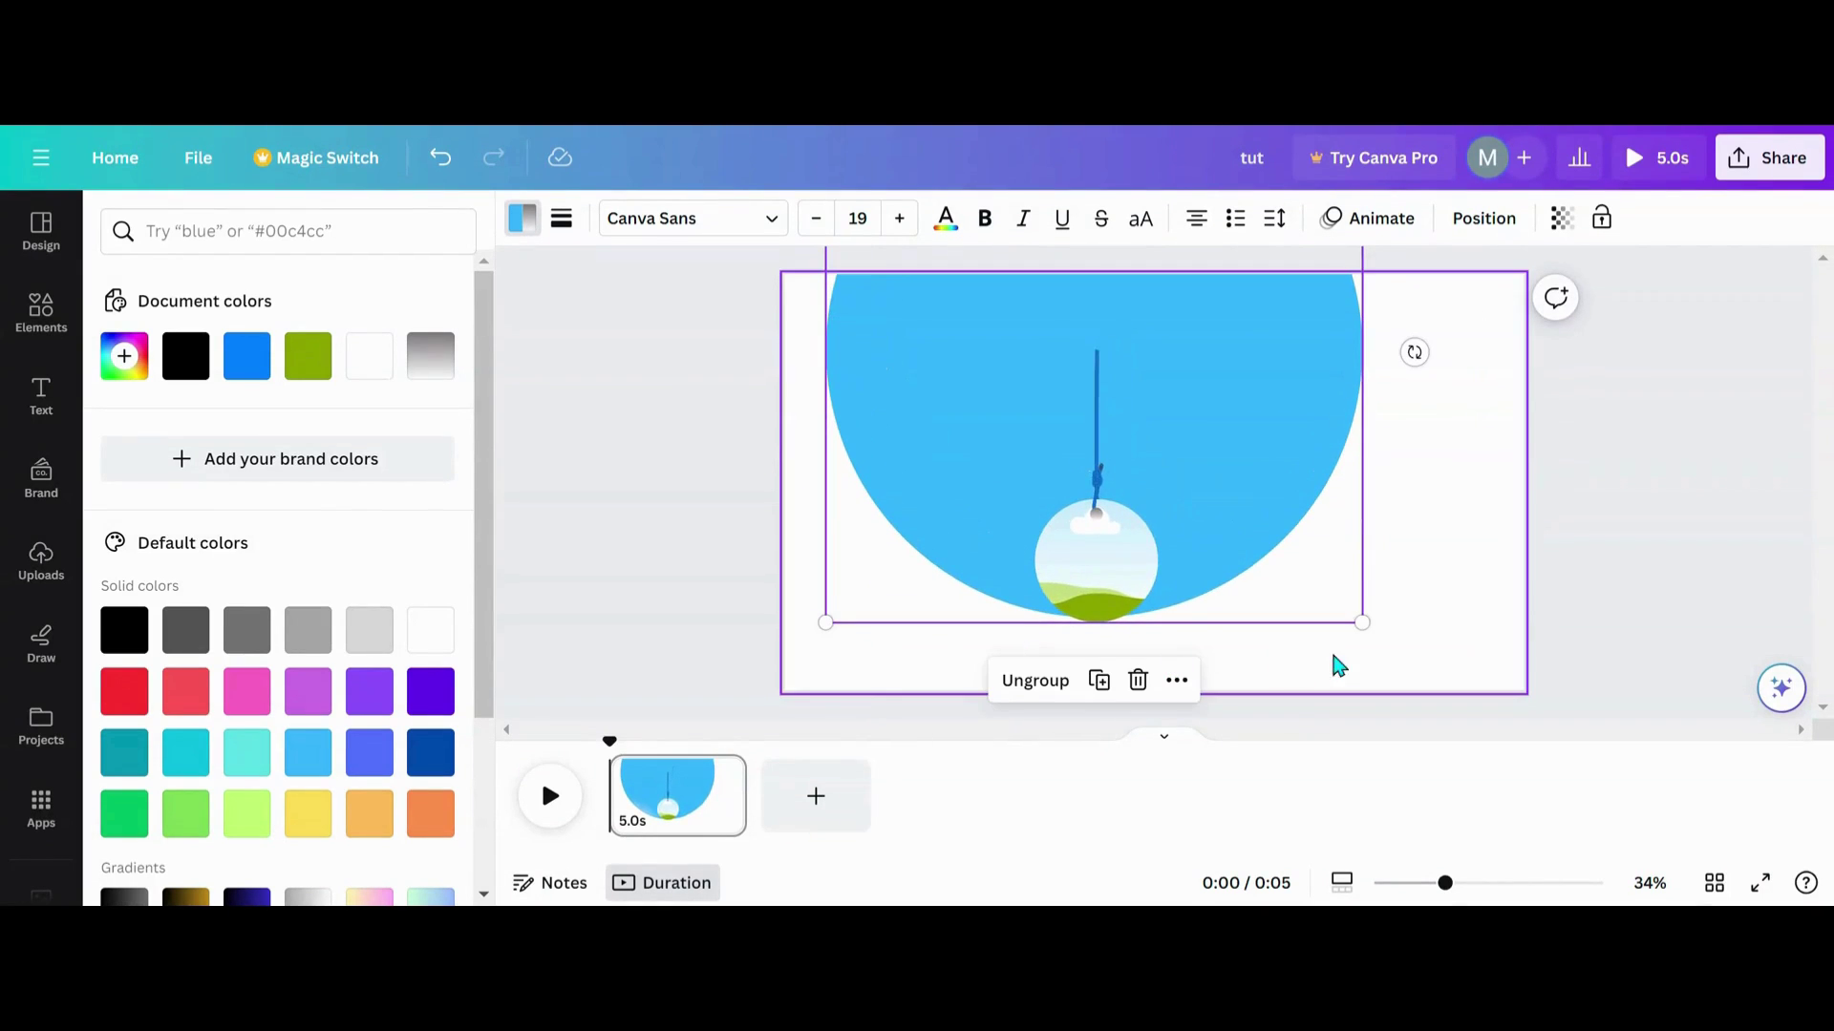
left_click_drag(1362, 622, 1421, 671)
left_click_drag(1330, 628, 1347, 515)
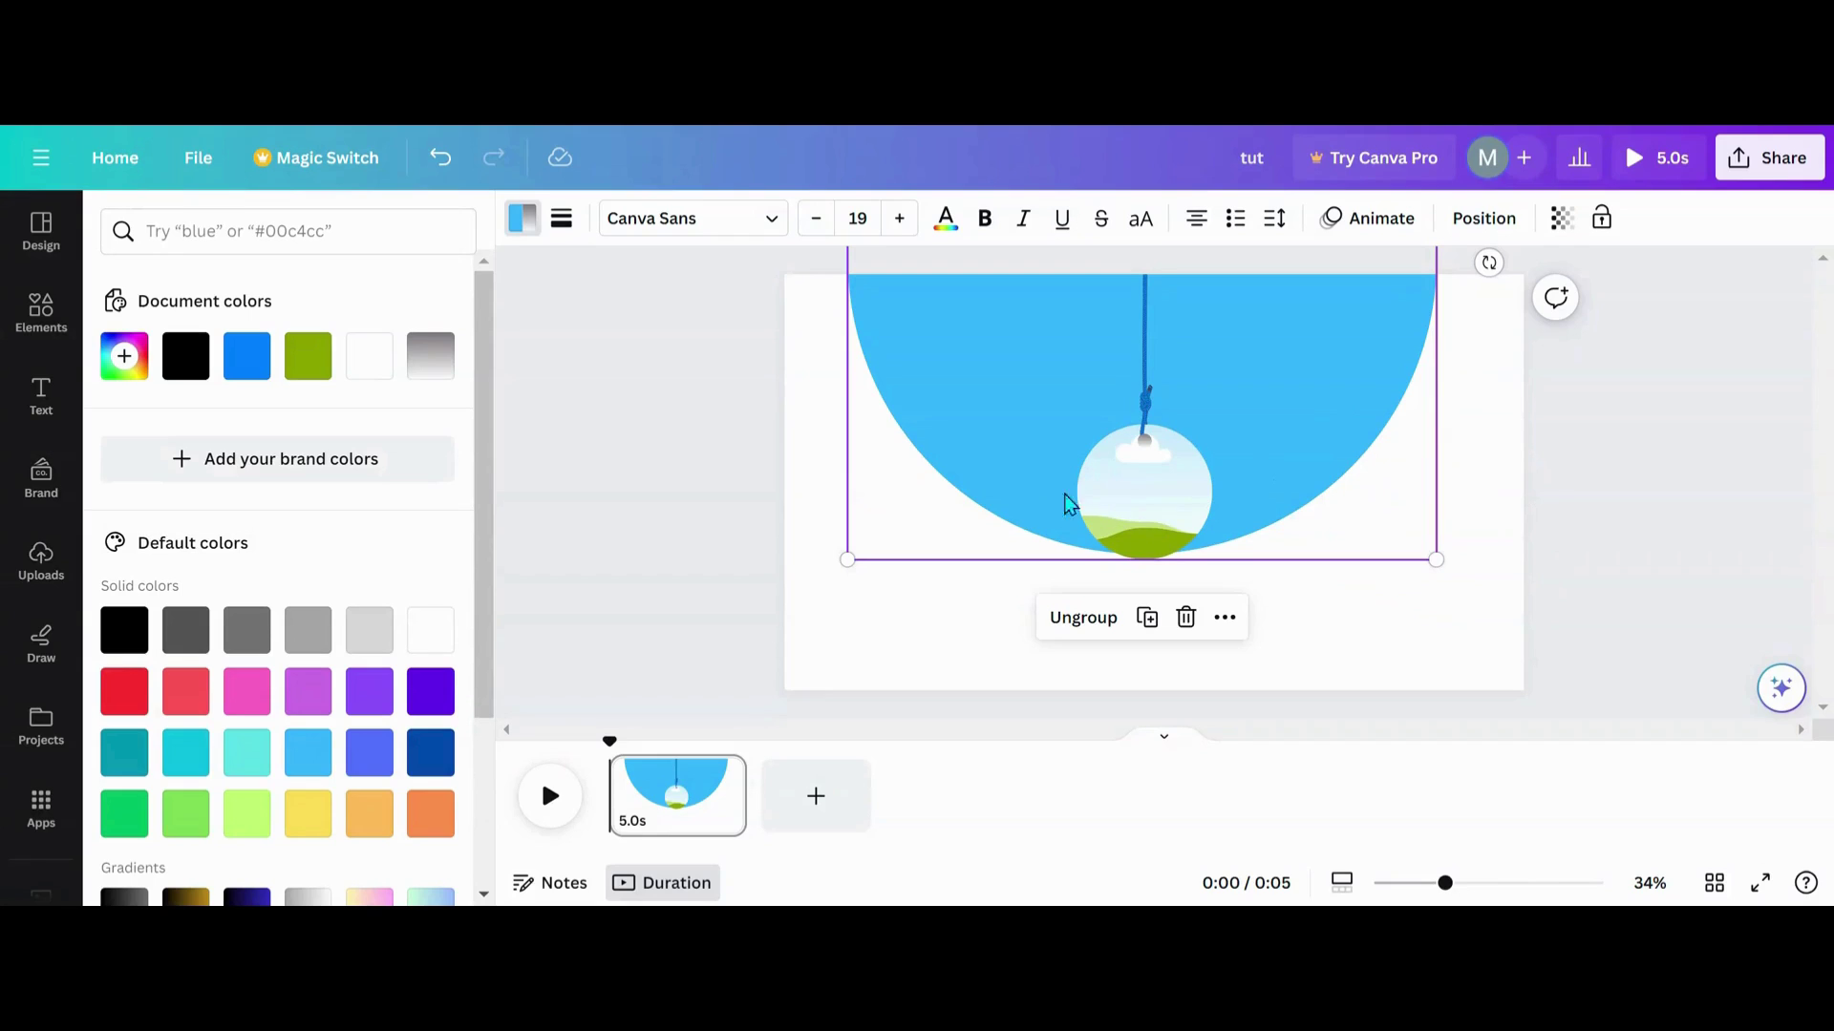
Make the large light blue circle's fill transparent and shift the tag group slightly left and down on the page
left_click(1012, 435)
left_click(185, 356)
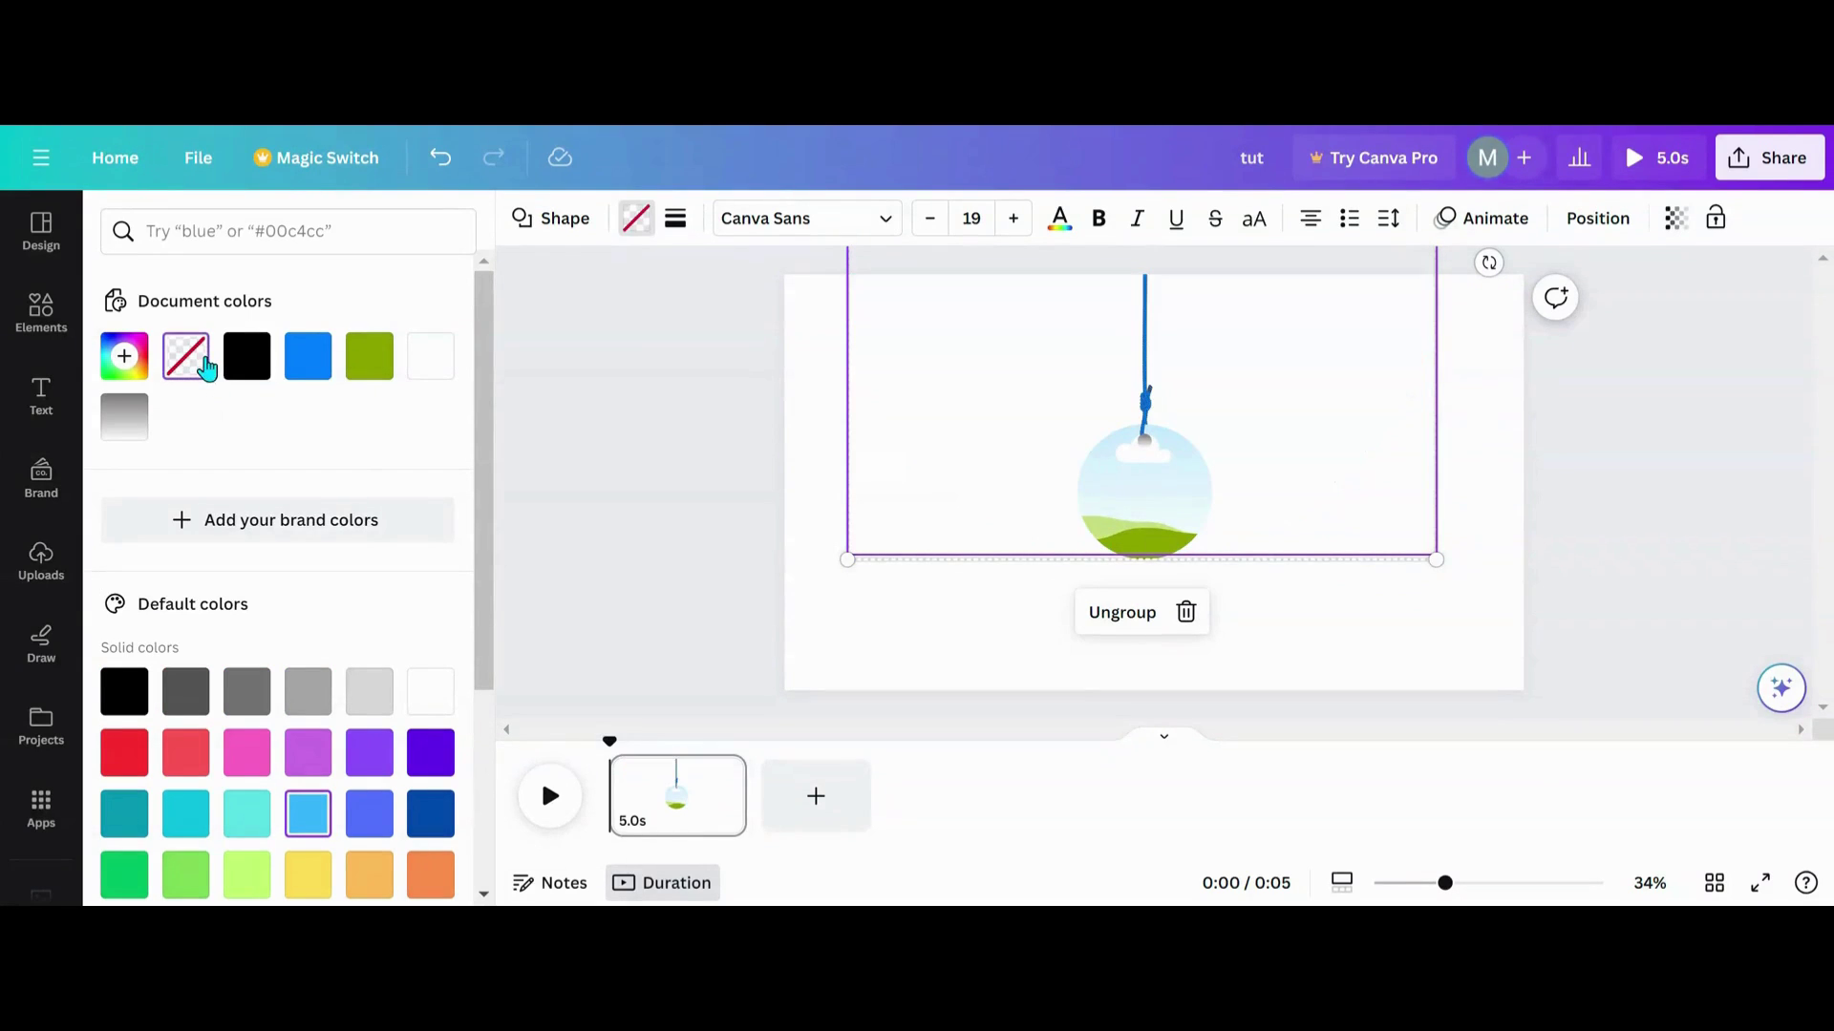
left_click_drag(1289, 536, 1266, 523)
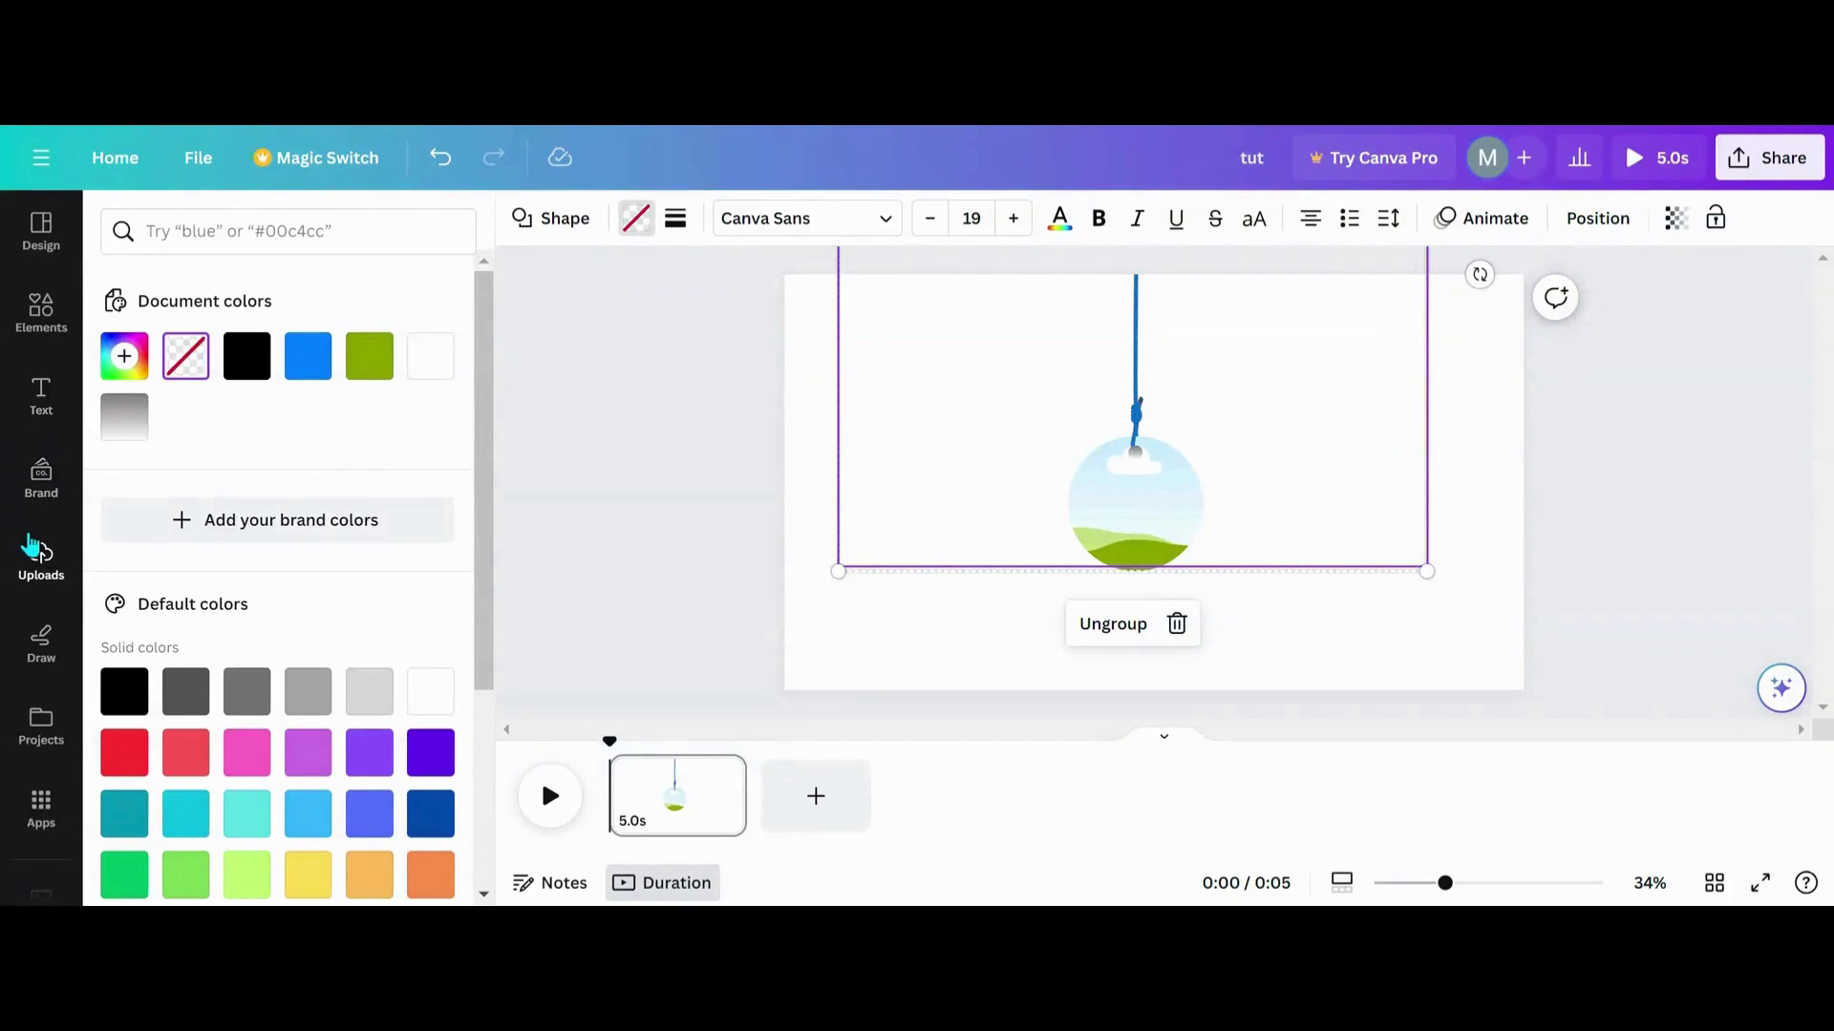
Fill the hanging tag's circular frame with the recently used photo of four smiling friends
scroll(33, 792, "down", 3)
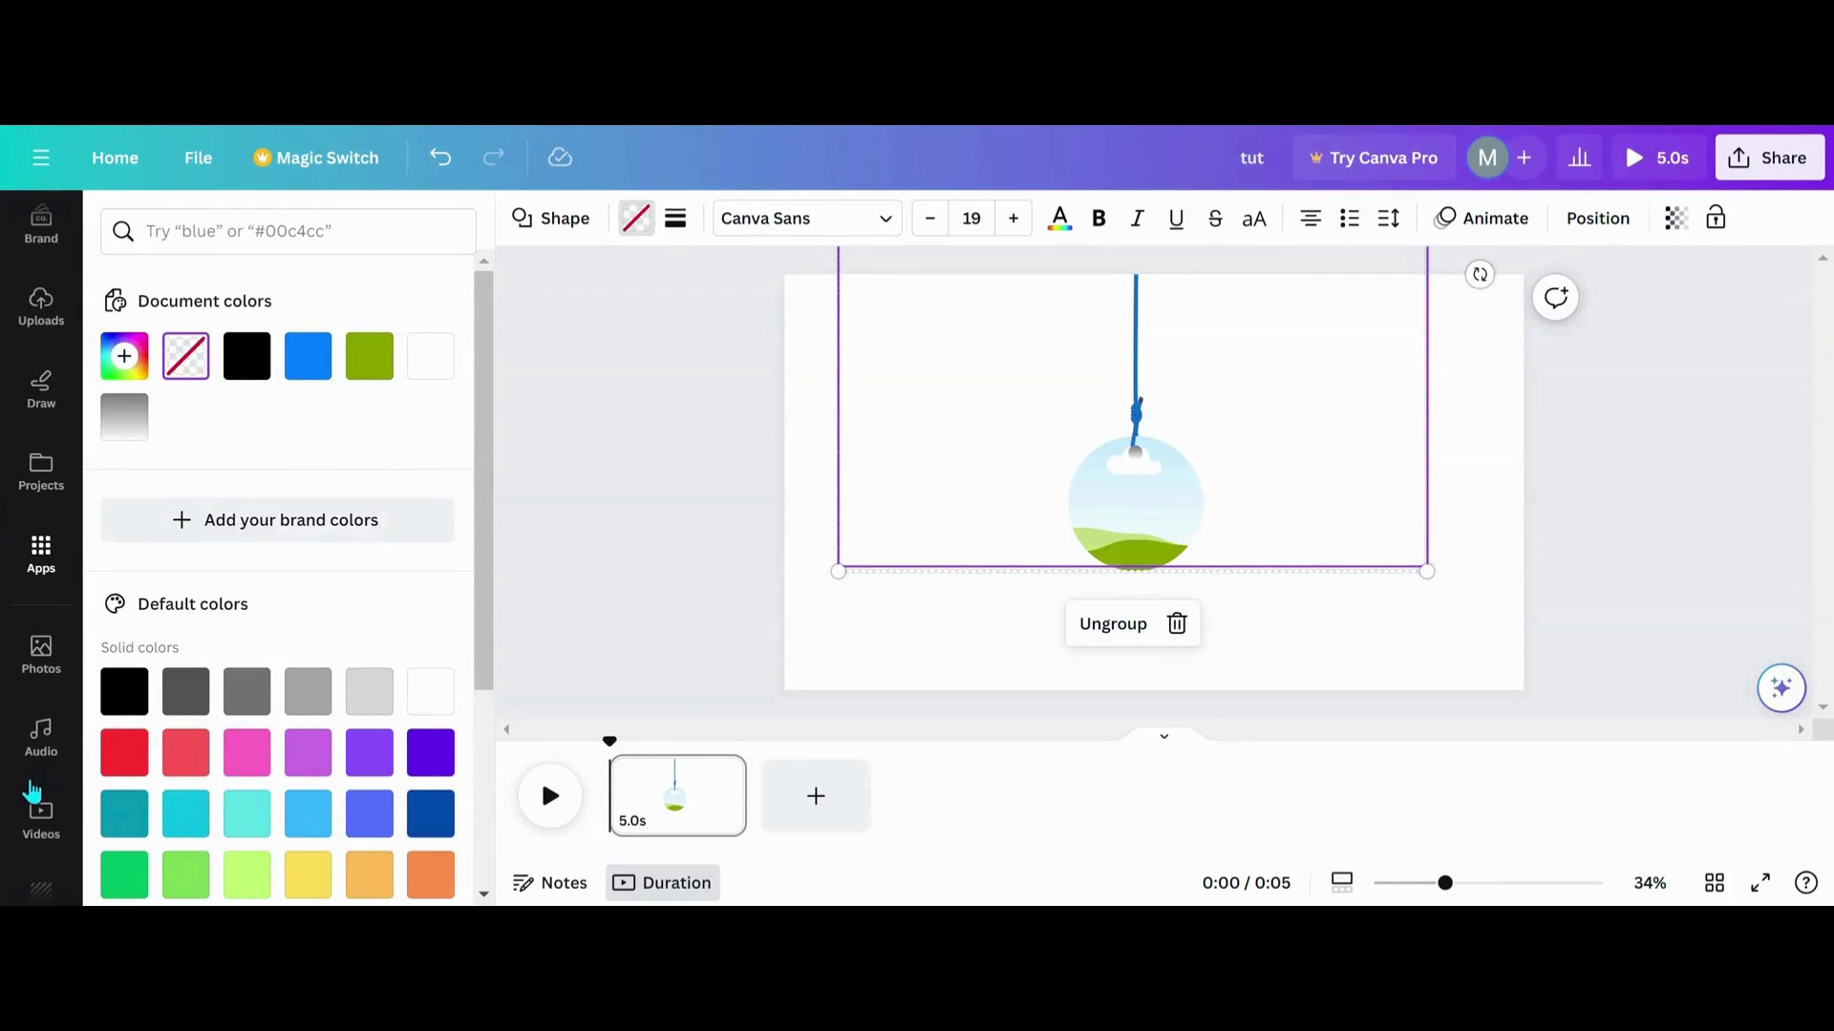
left_click(41, 659)
left_click_drag(189, 435, 1134, 506)
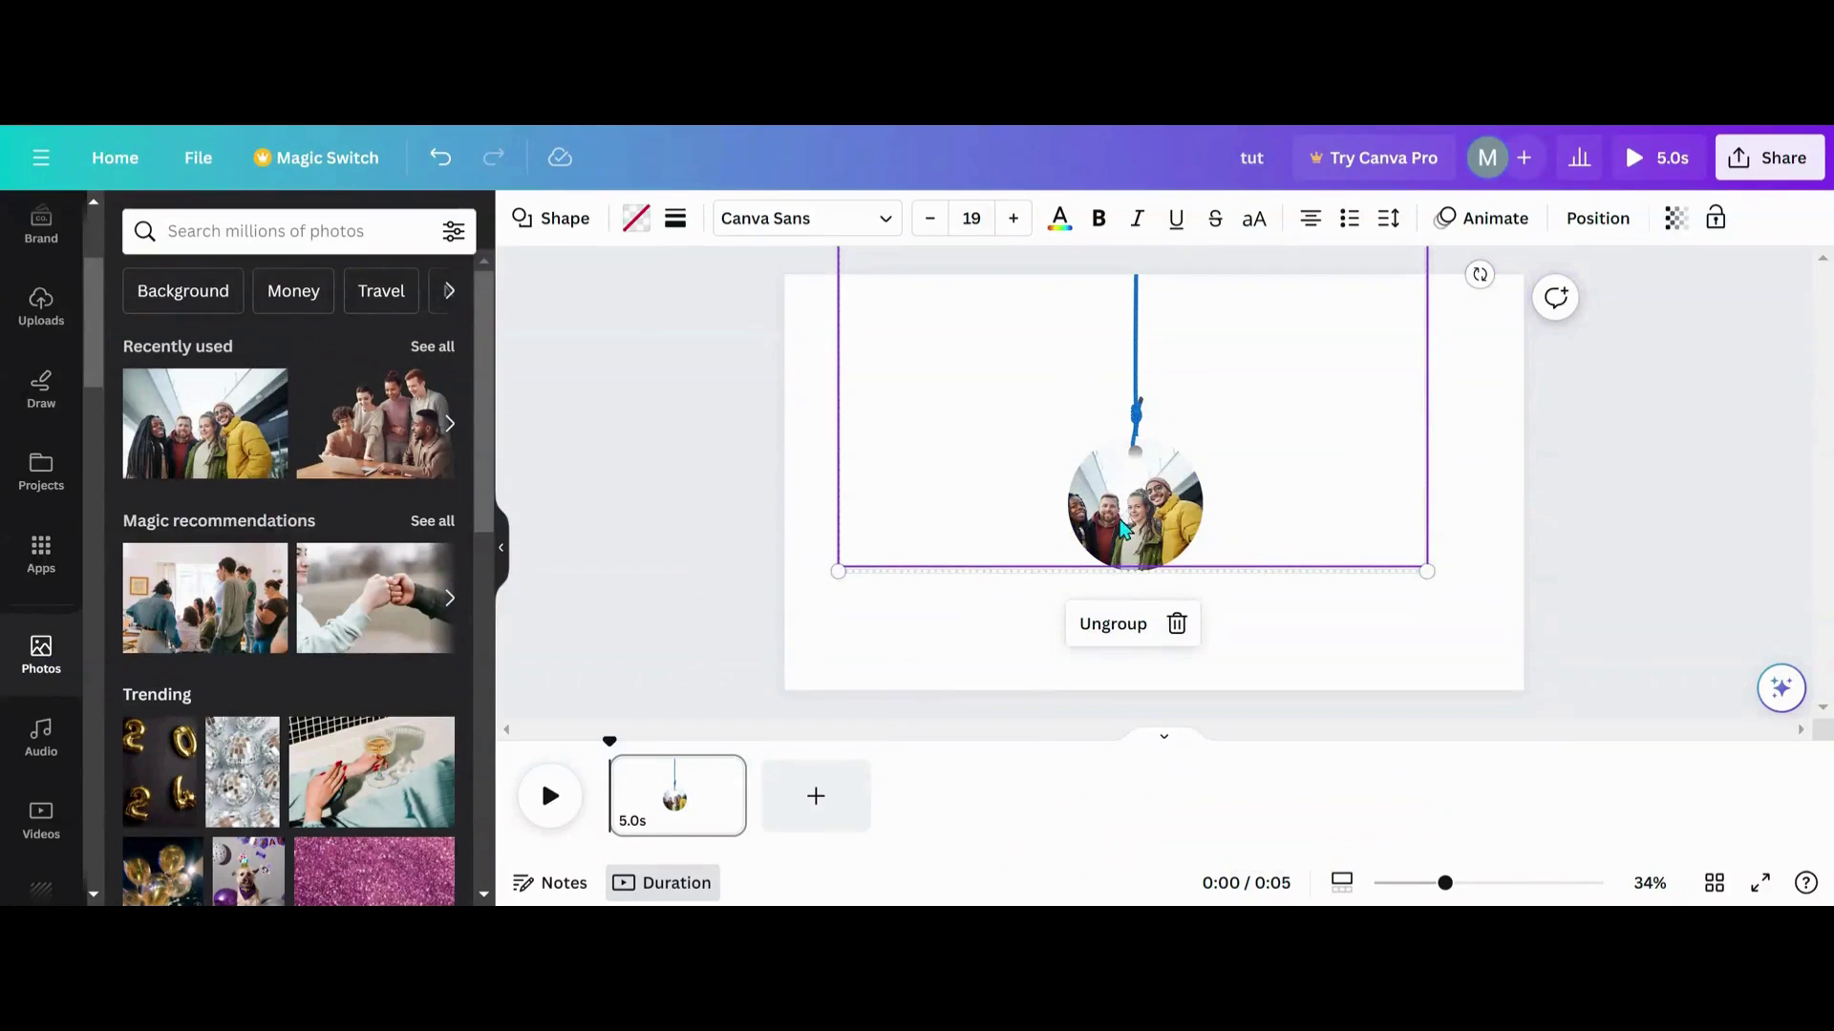
Duplicate the whole tag group, place the copy level beside the original, and fill its frame with the fist-bump photo
left_click(1624, 228)
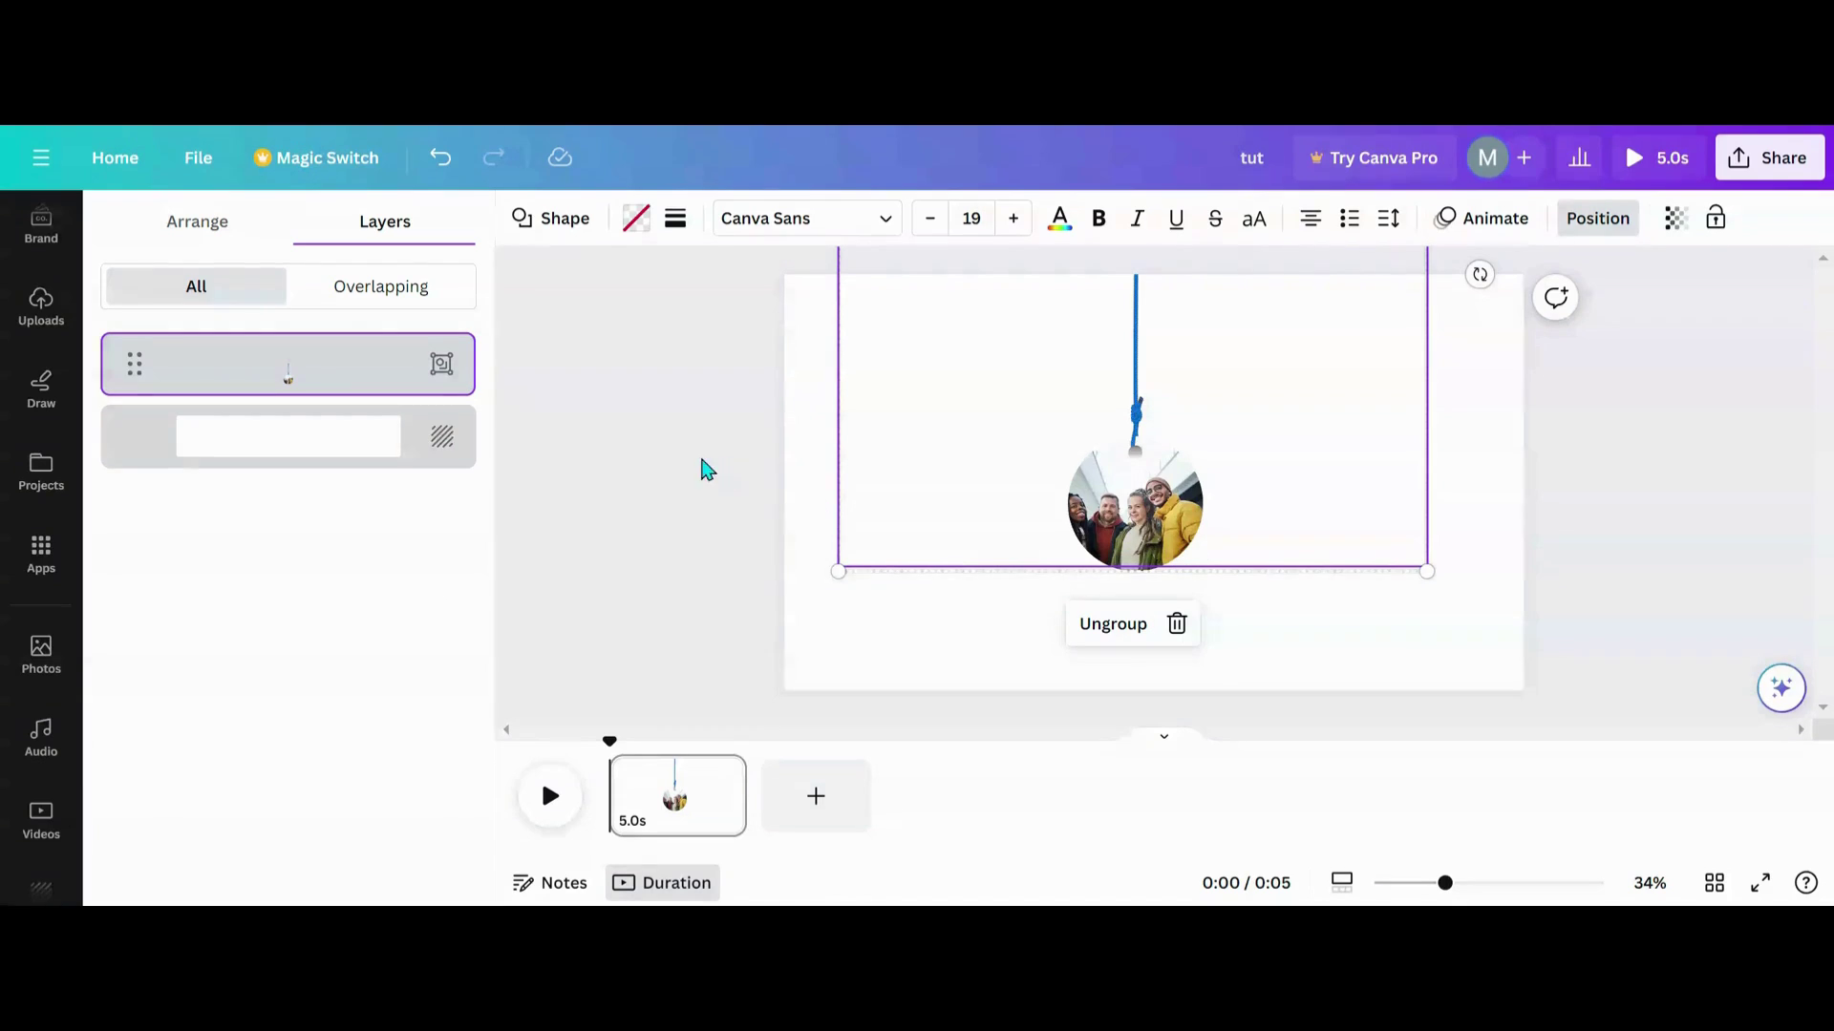
left_click(320, 397)
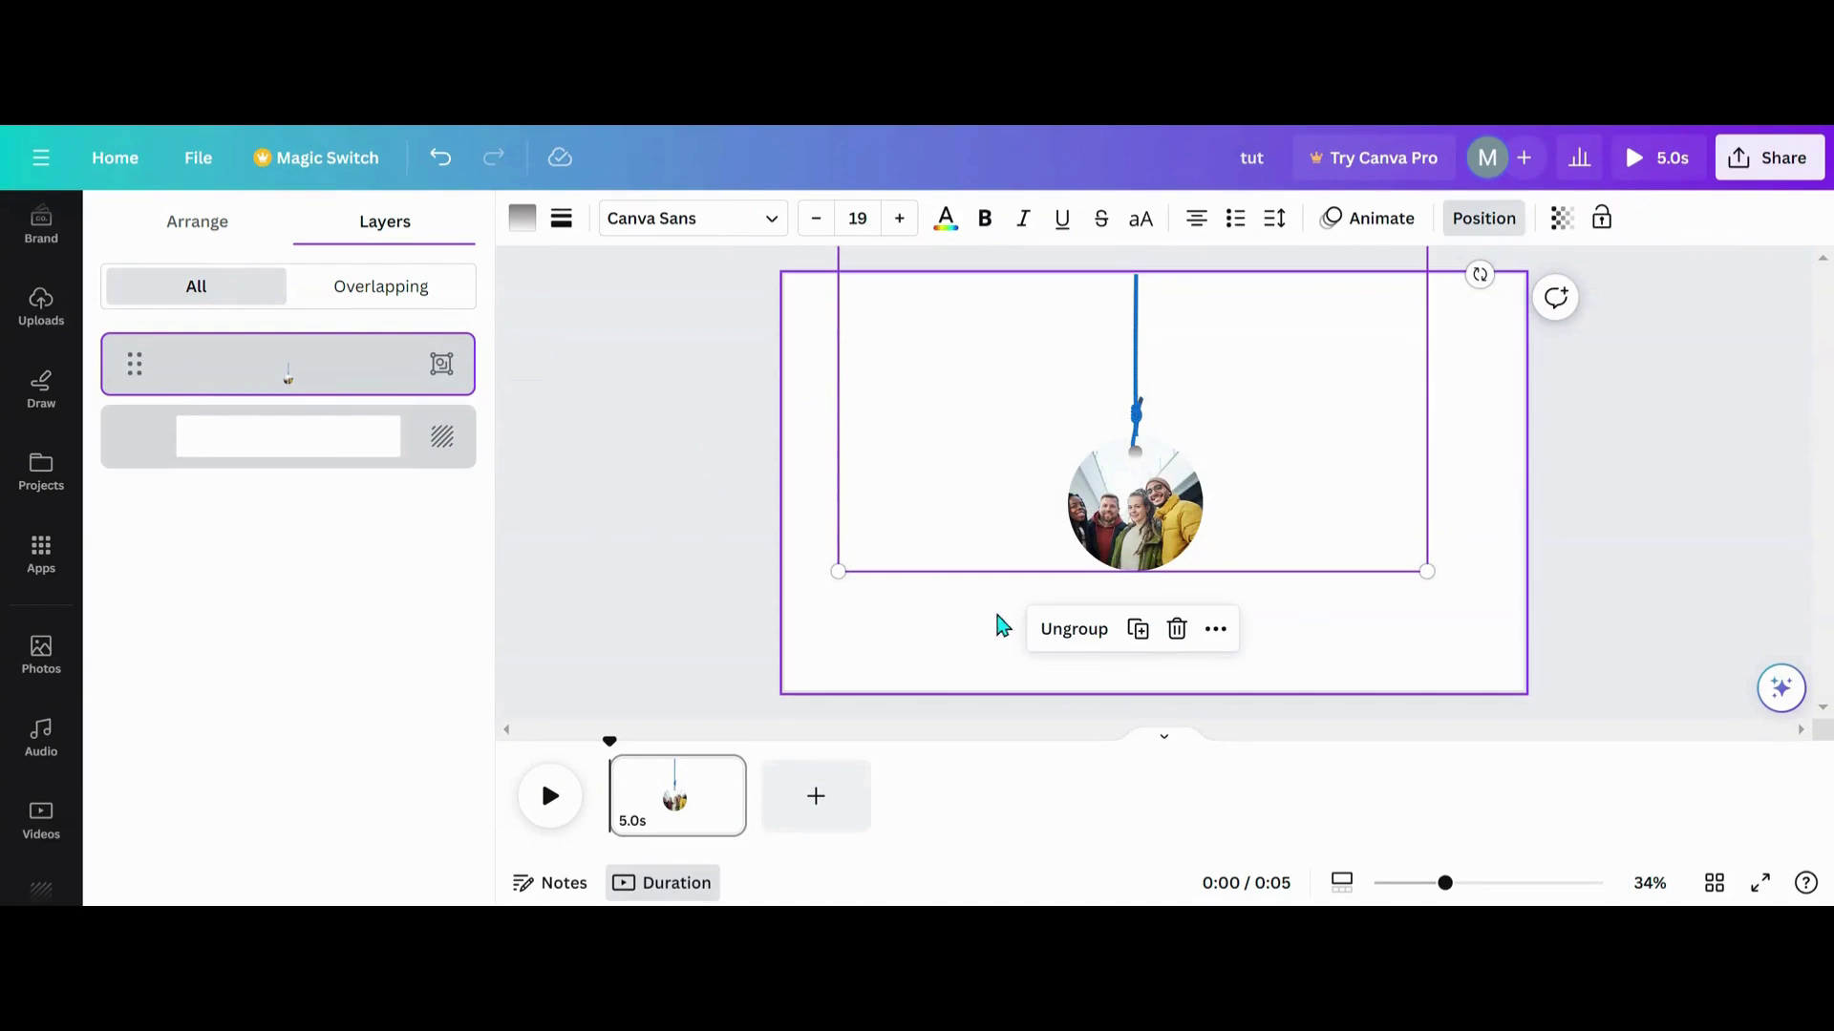
left_click(1138, 630)
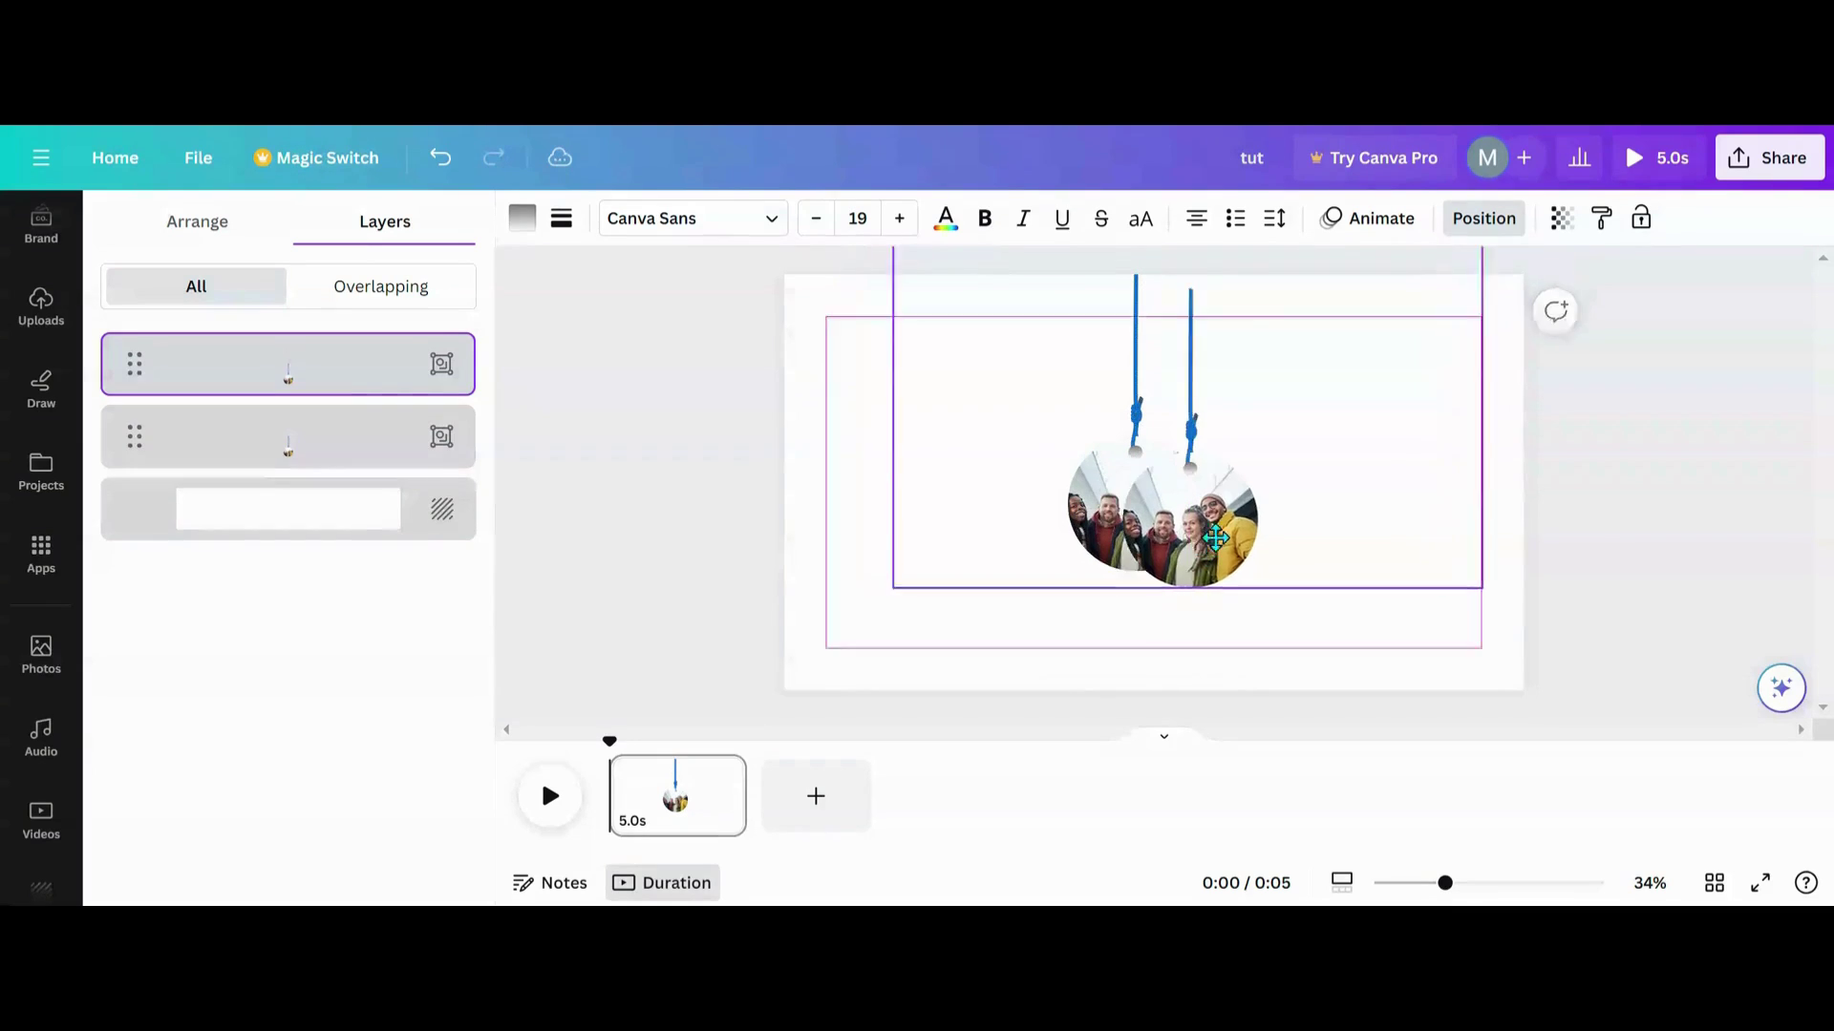
left_click_drag(1247, 525, 1263, 524)
left_click(31, 680)
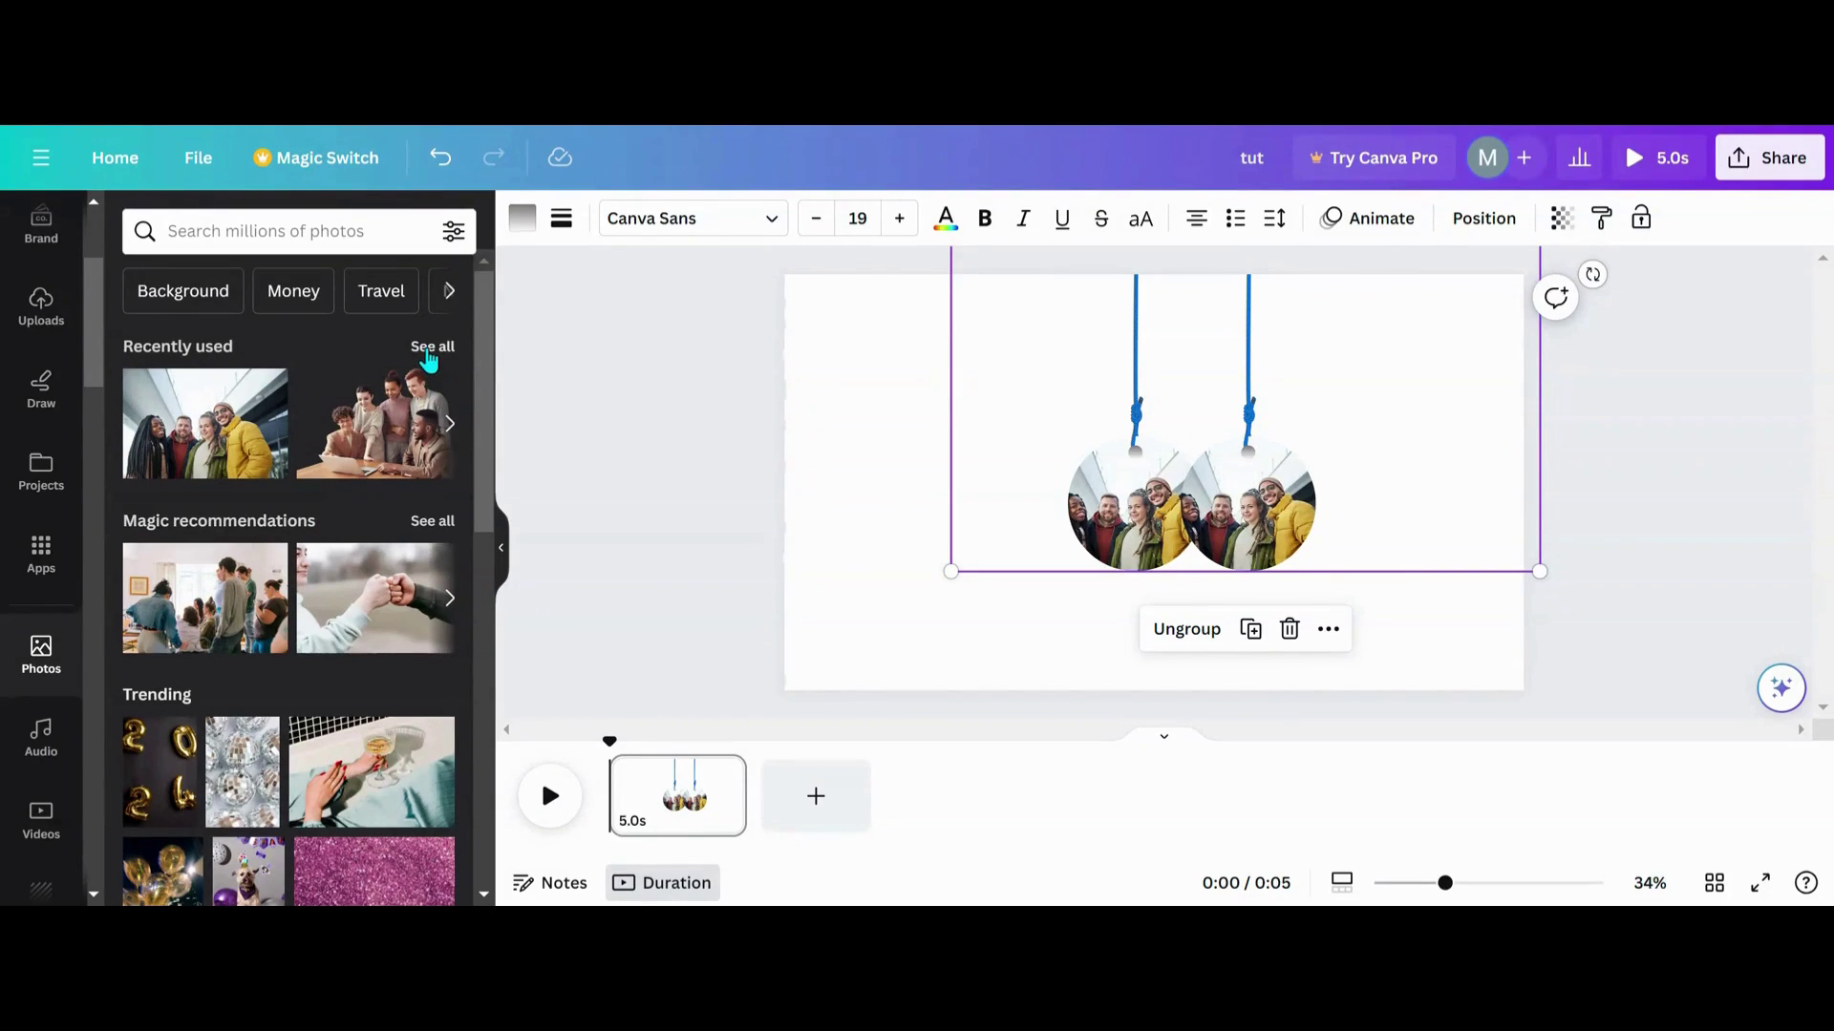
left_click_drag(339, 616, 1251, 507)
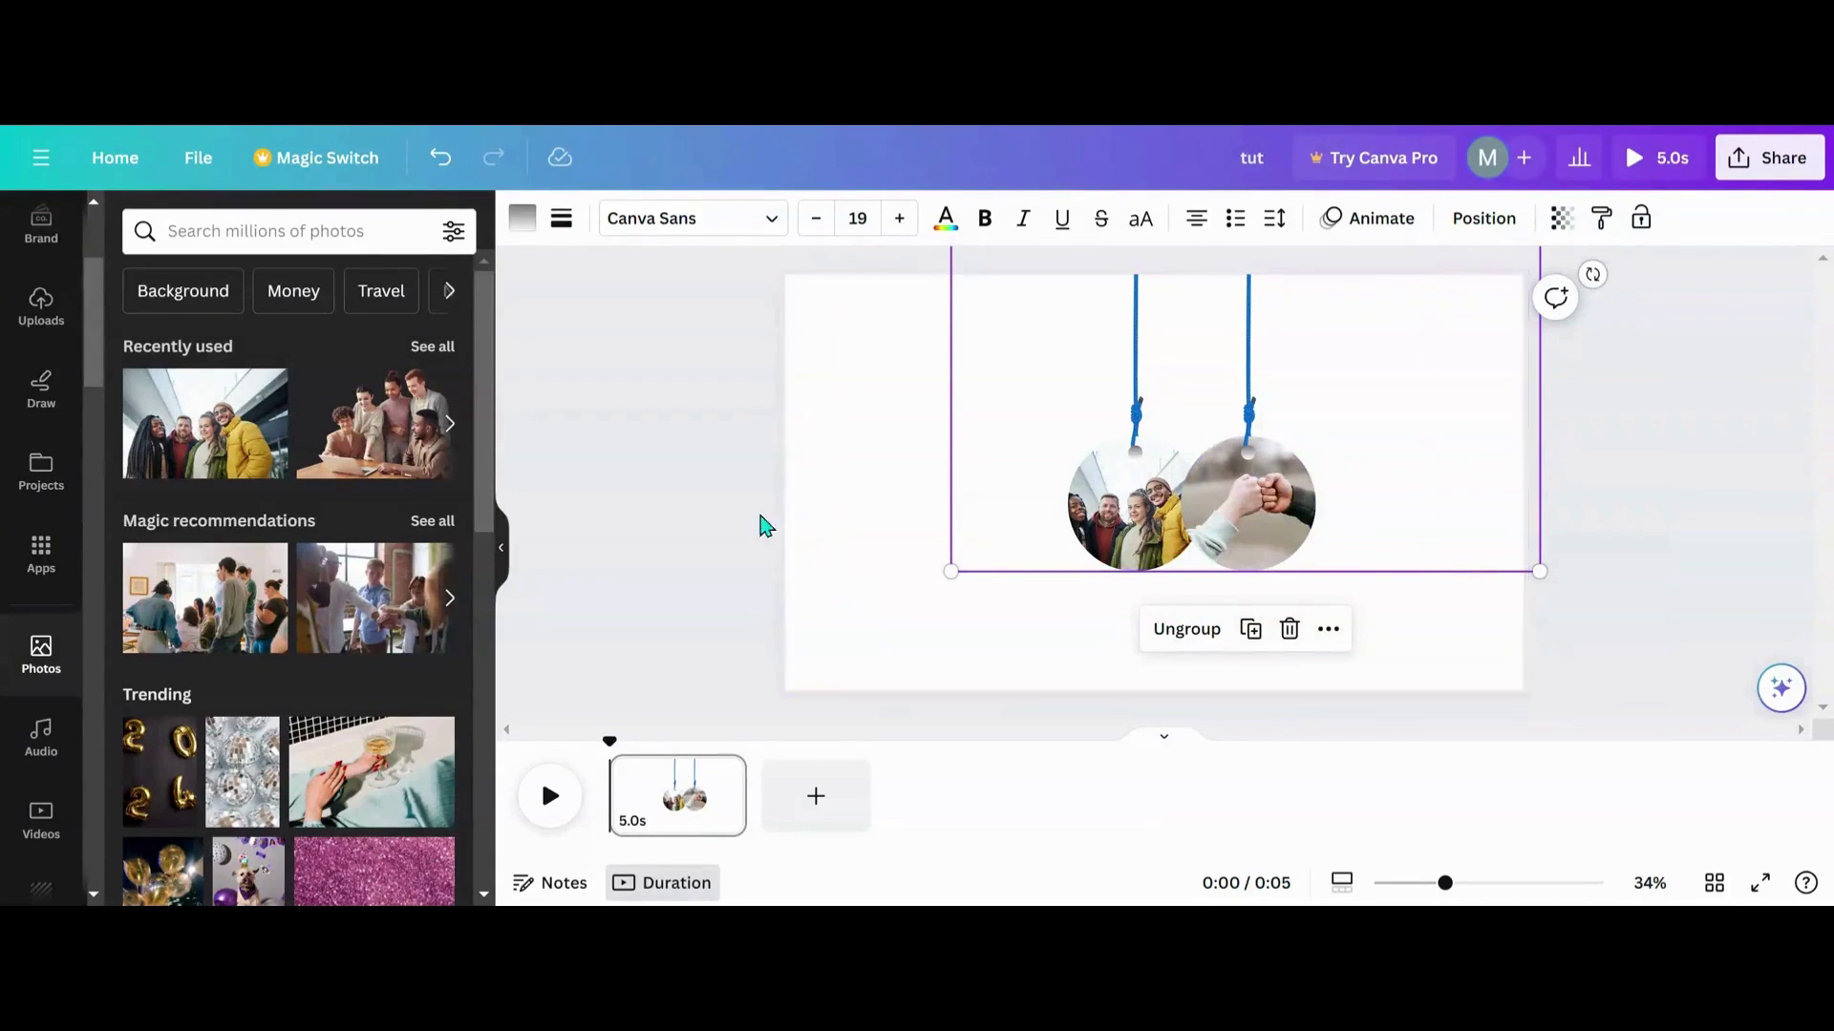
Duplicate the fist-bump tag as a third hanging tag, fill its frame with the purple glitter photo, and adjust its position
left_click(1251, 630)
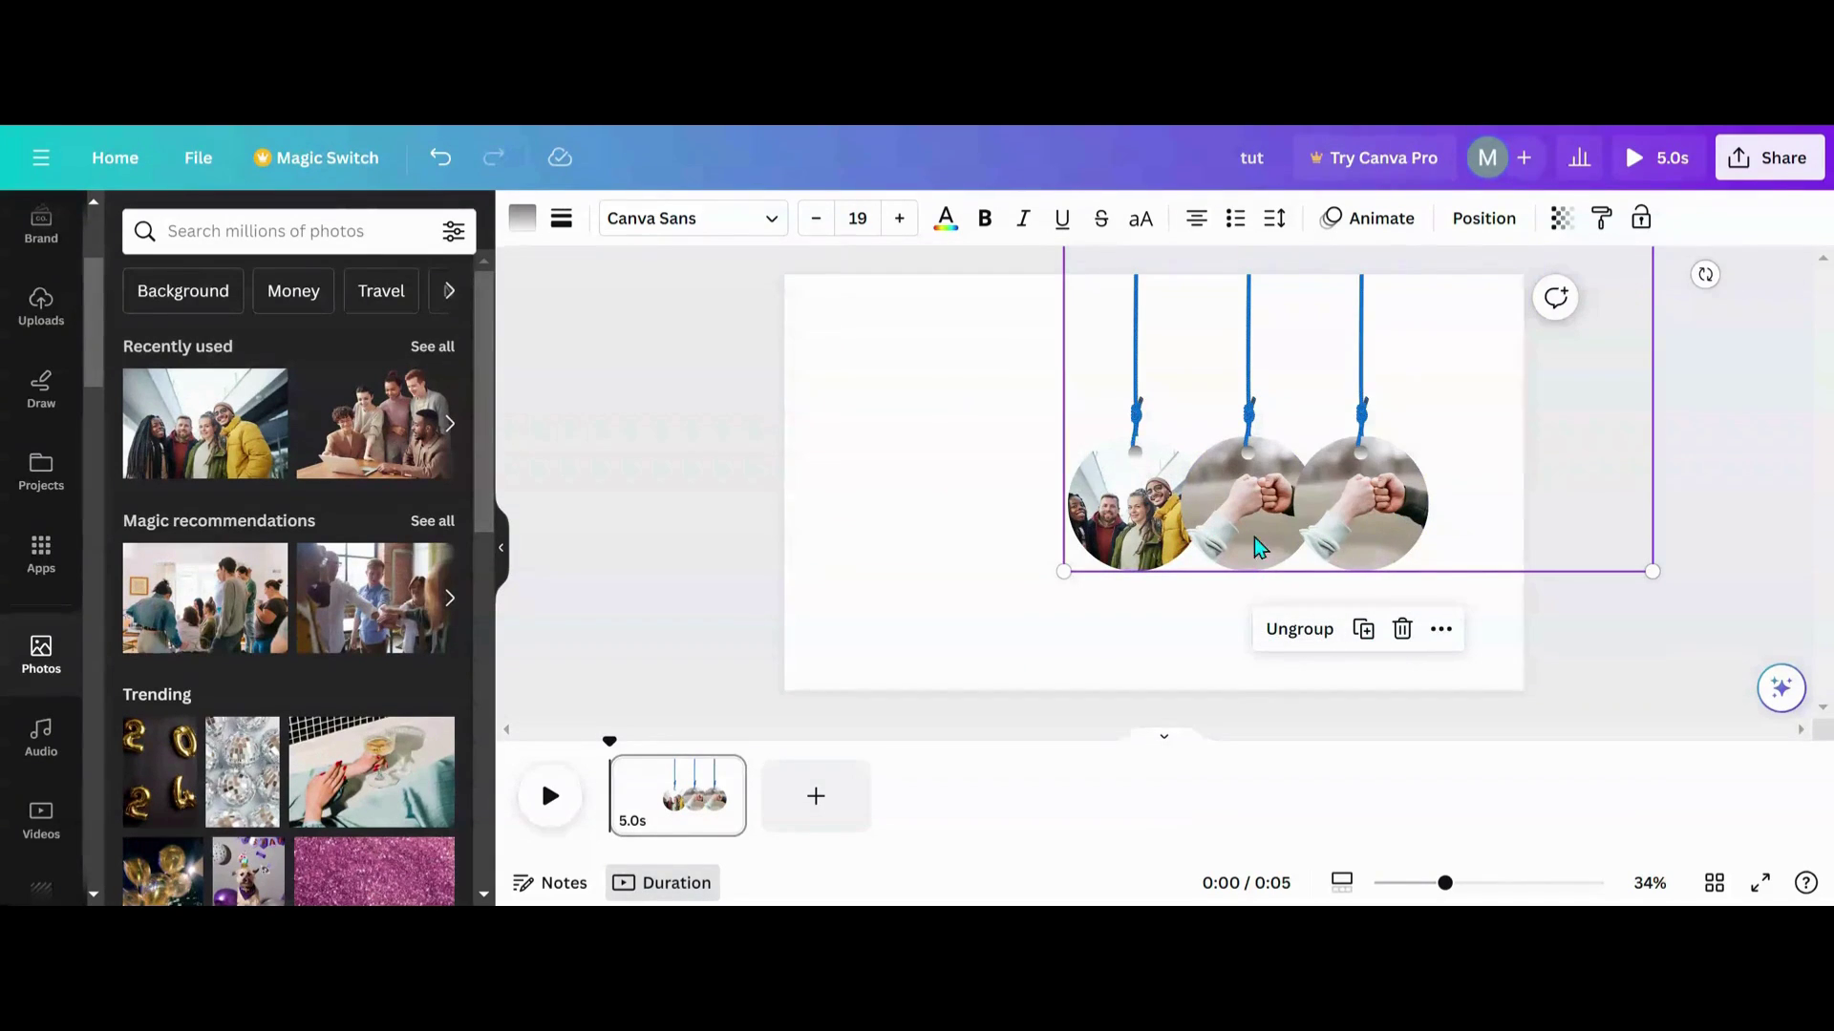
scroll(284, 666, "down", 3)
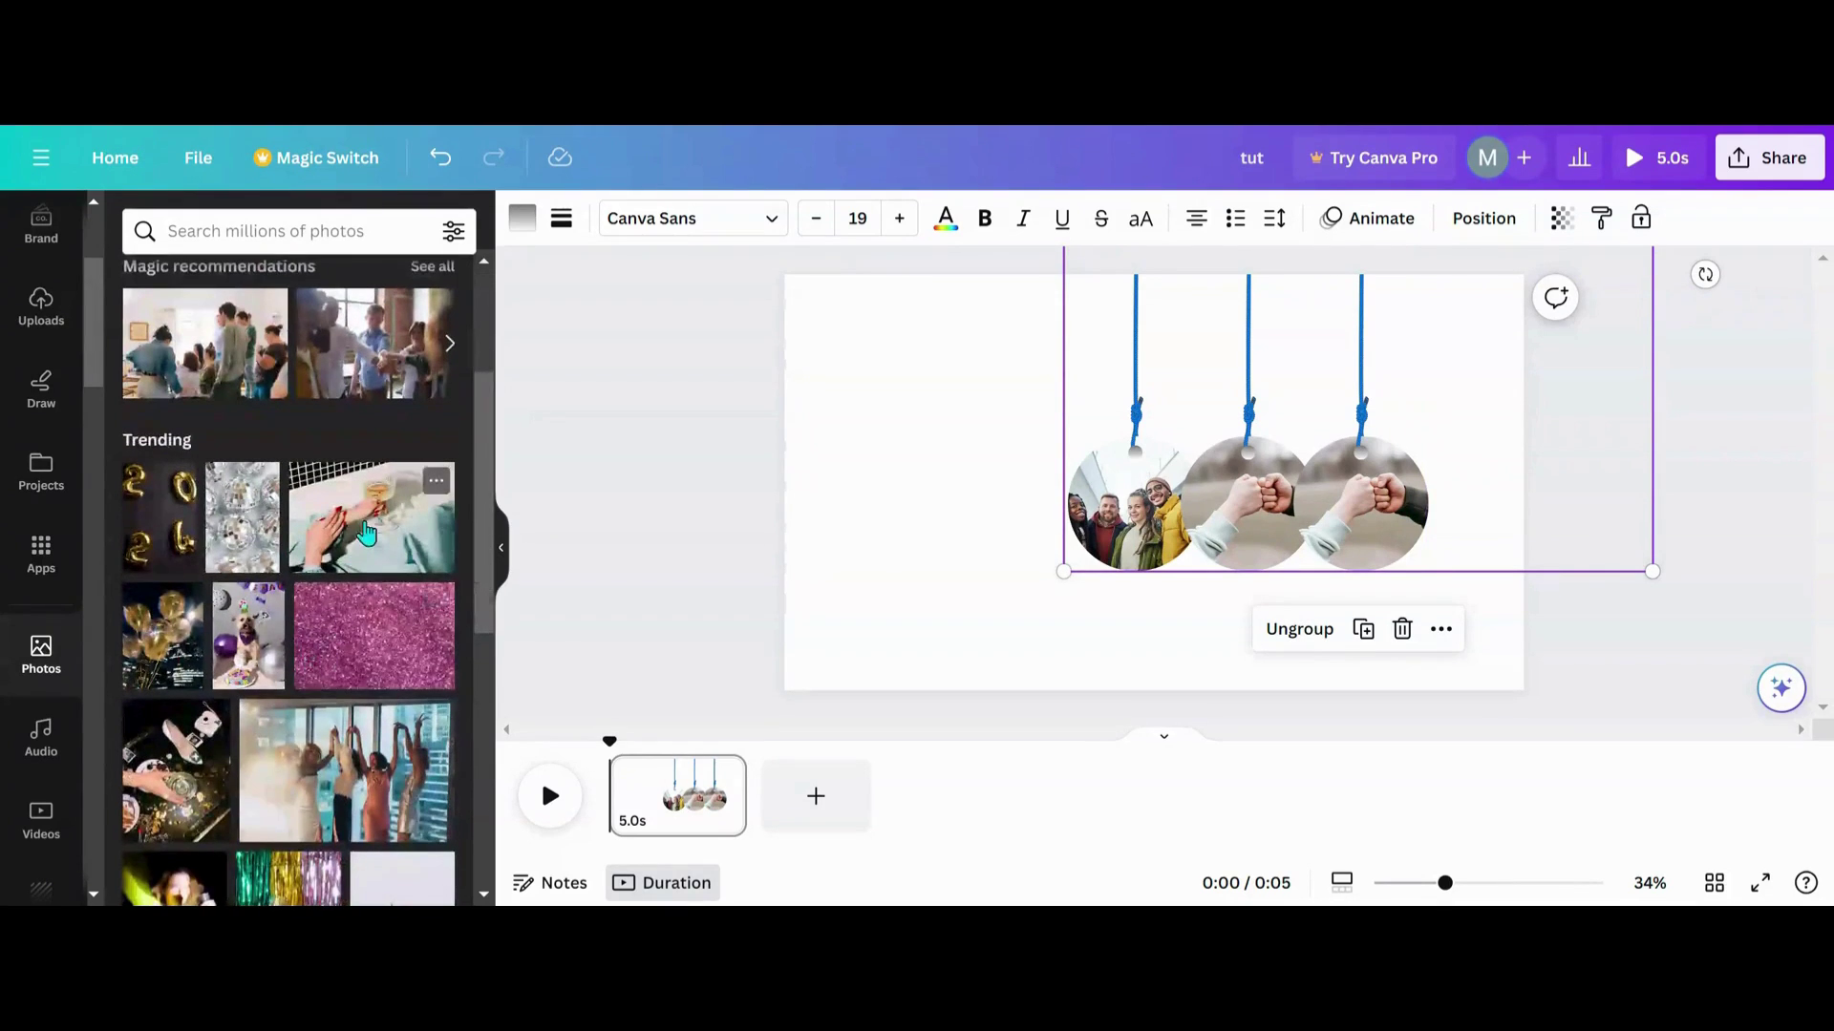
left_click_drag(374, 635, 1361, 503)
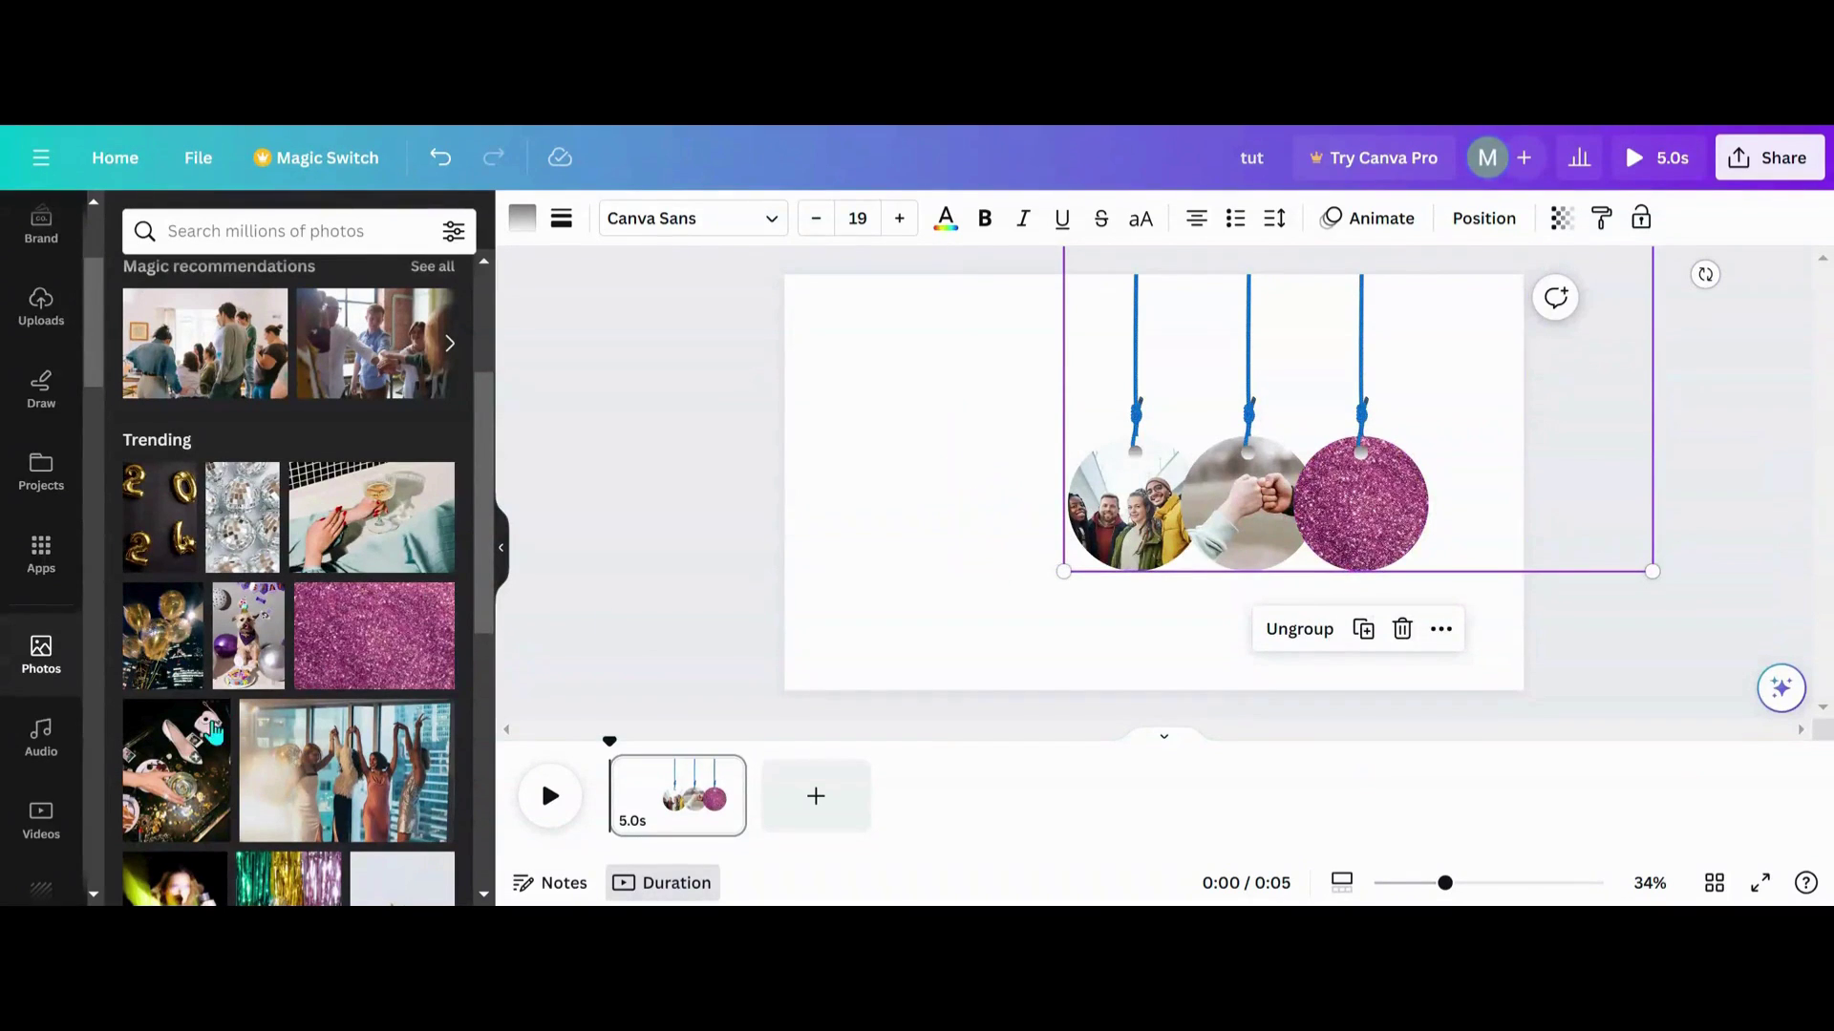
left_click_drag(1342, 519, 1346, 536)
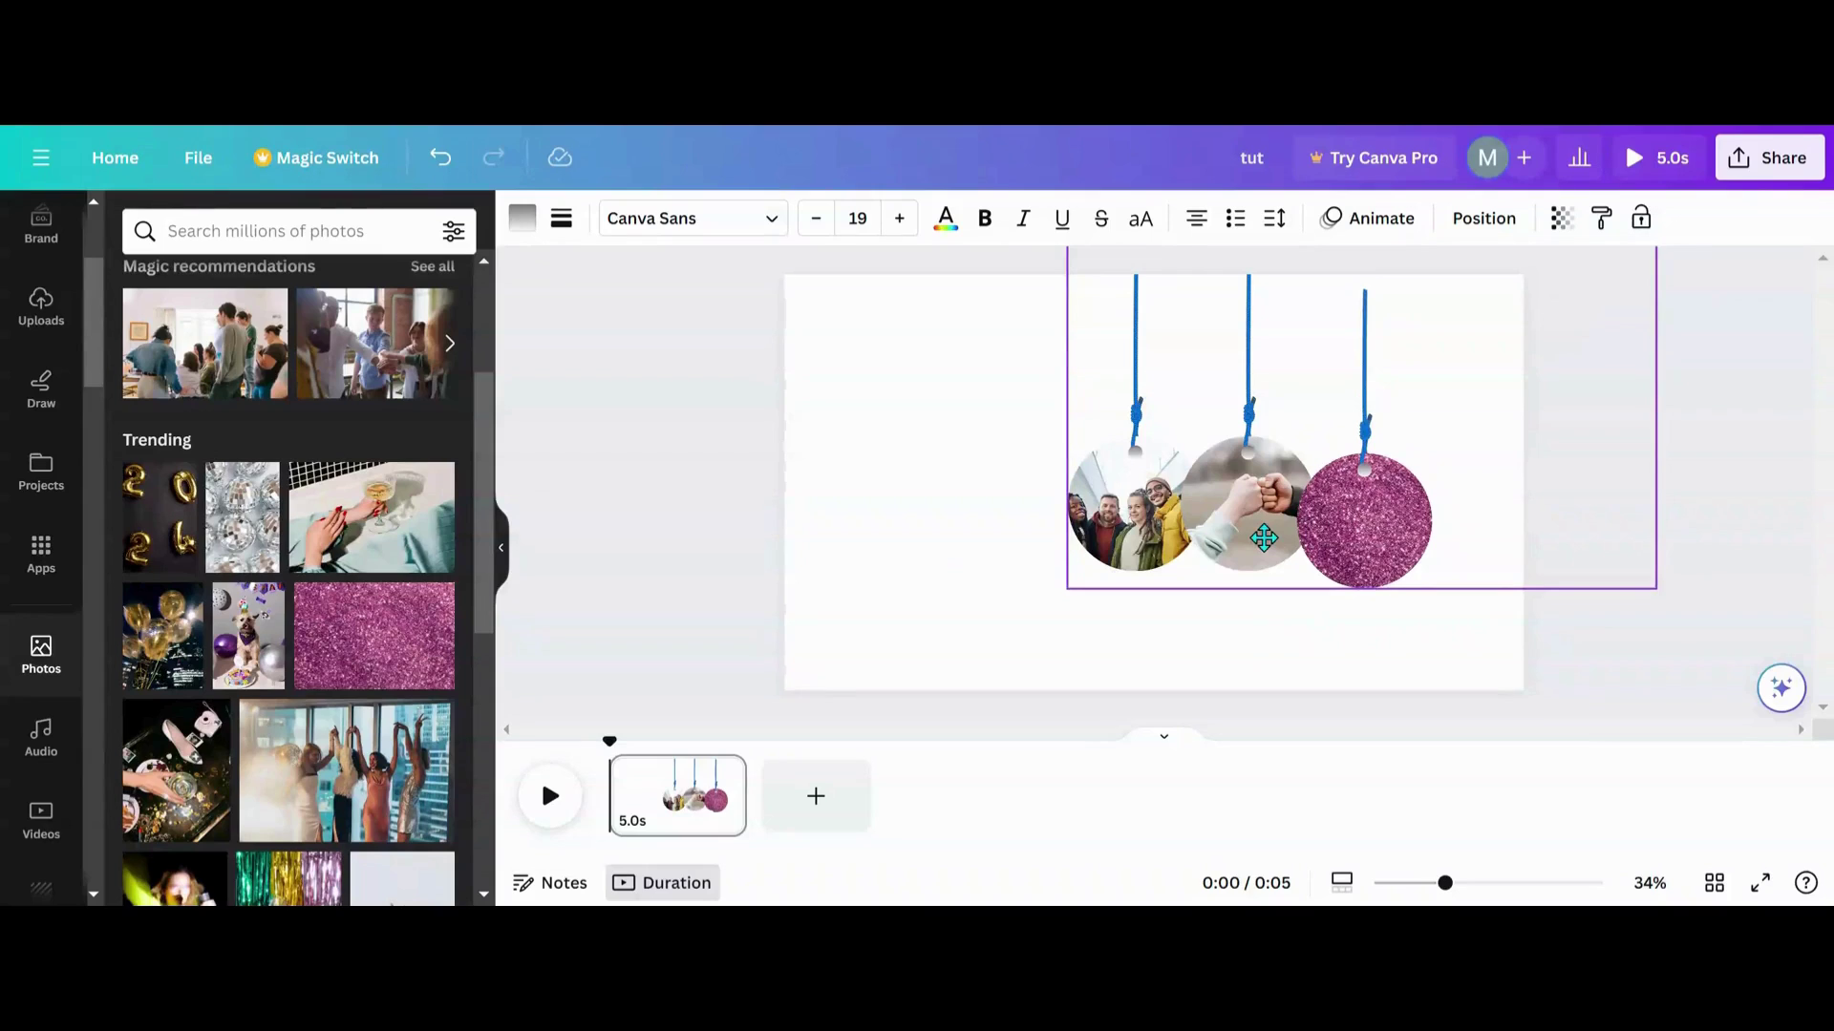
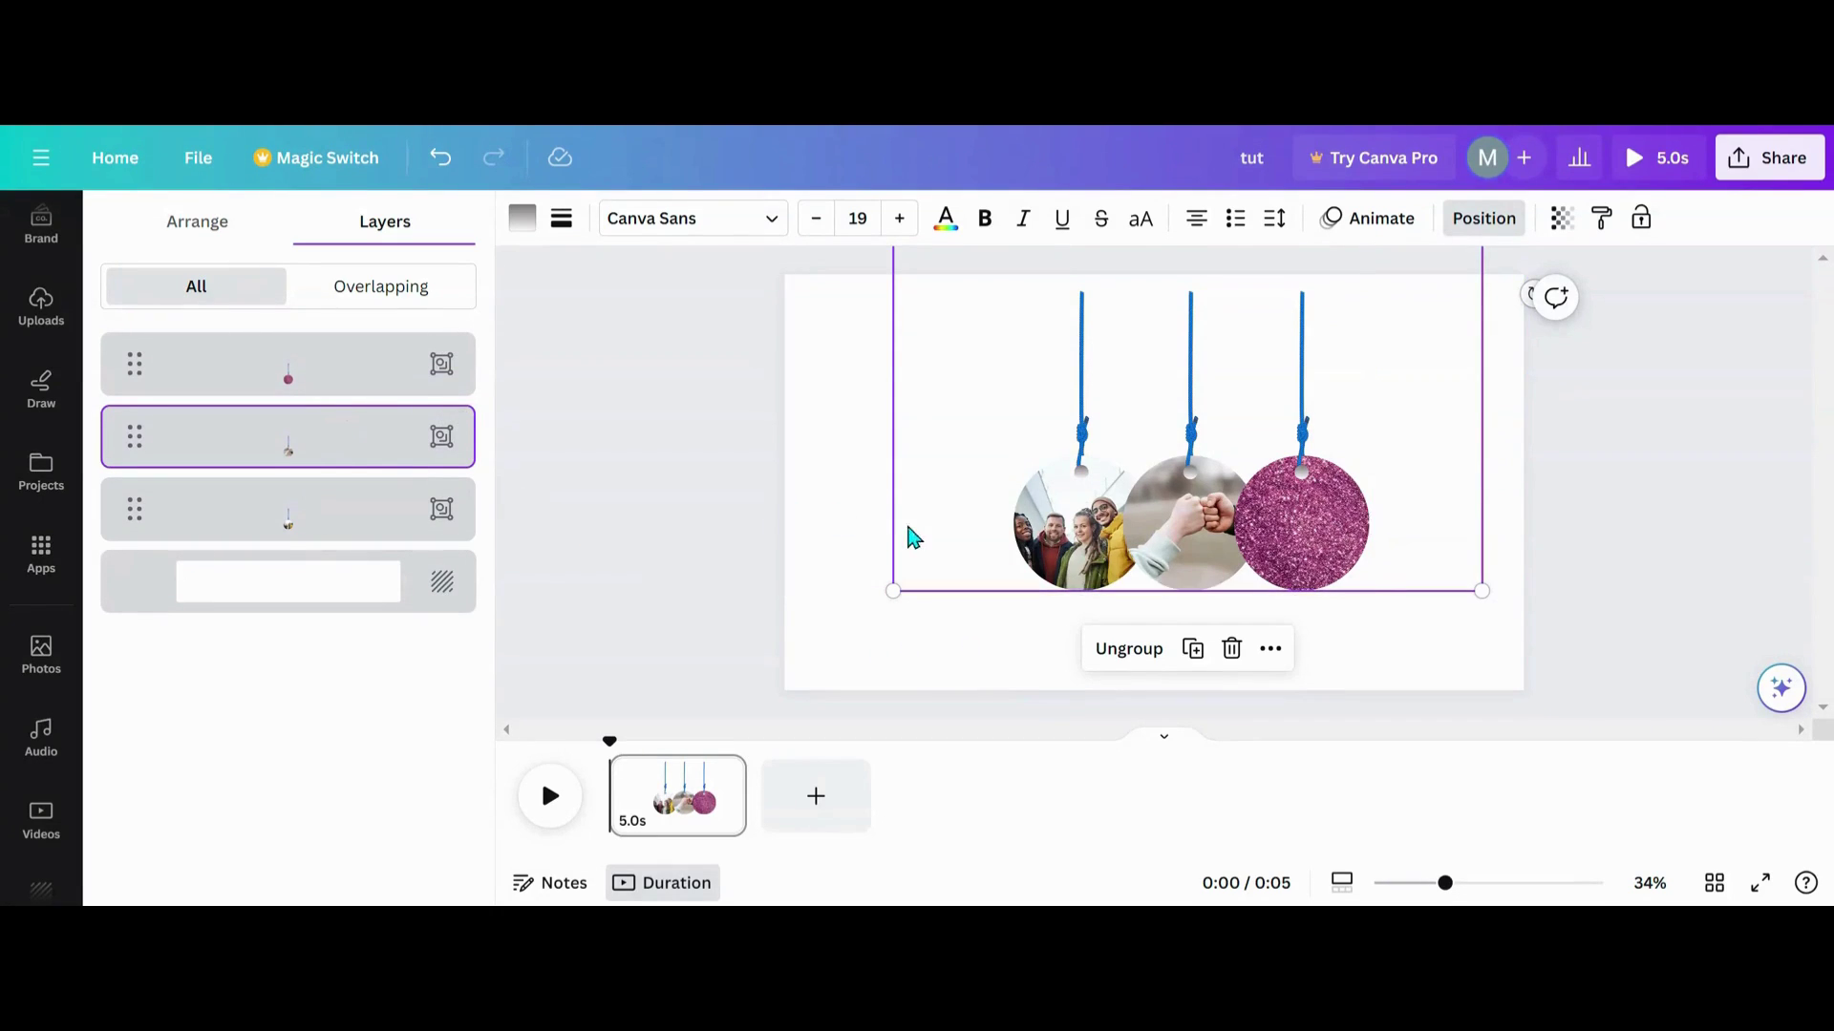
left_click(853, 537)
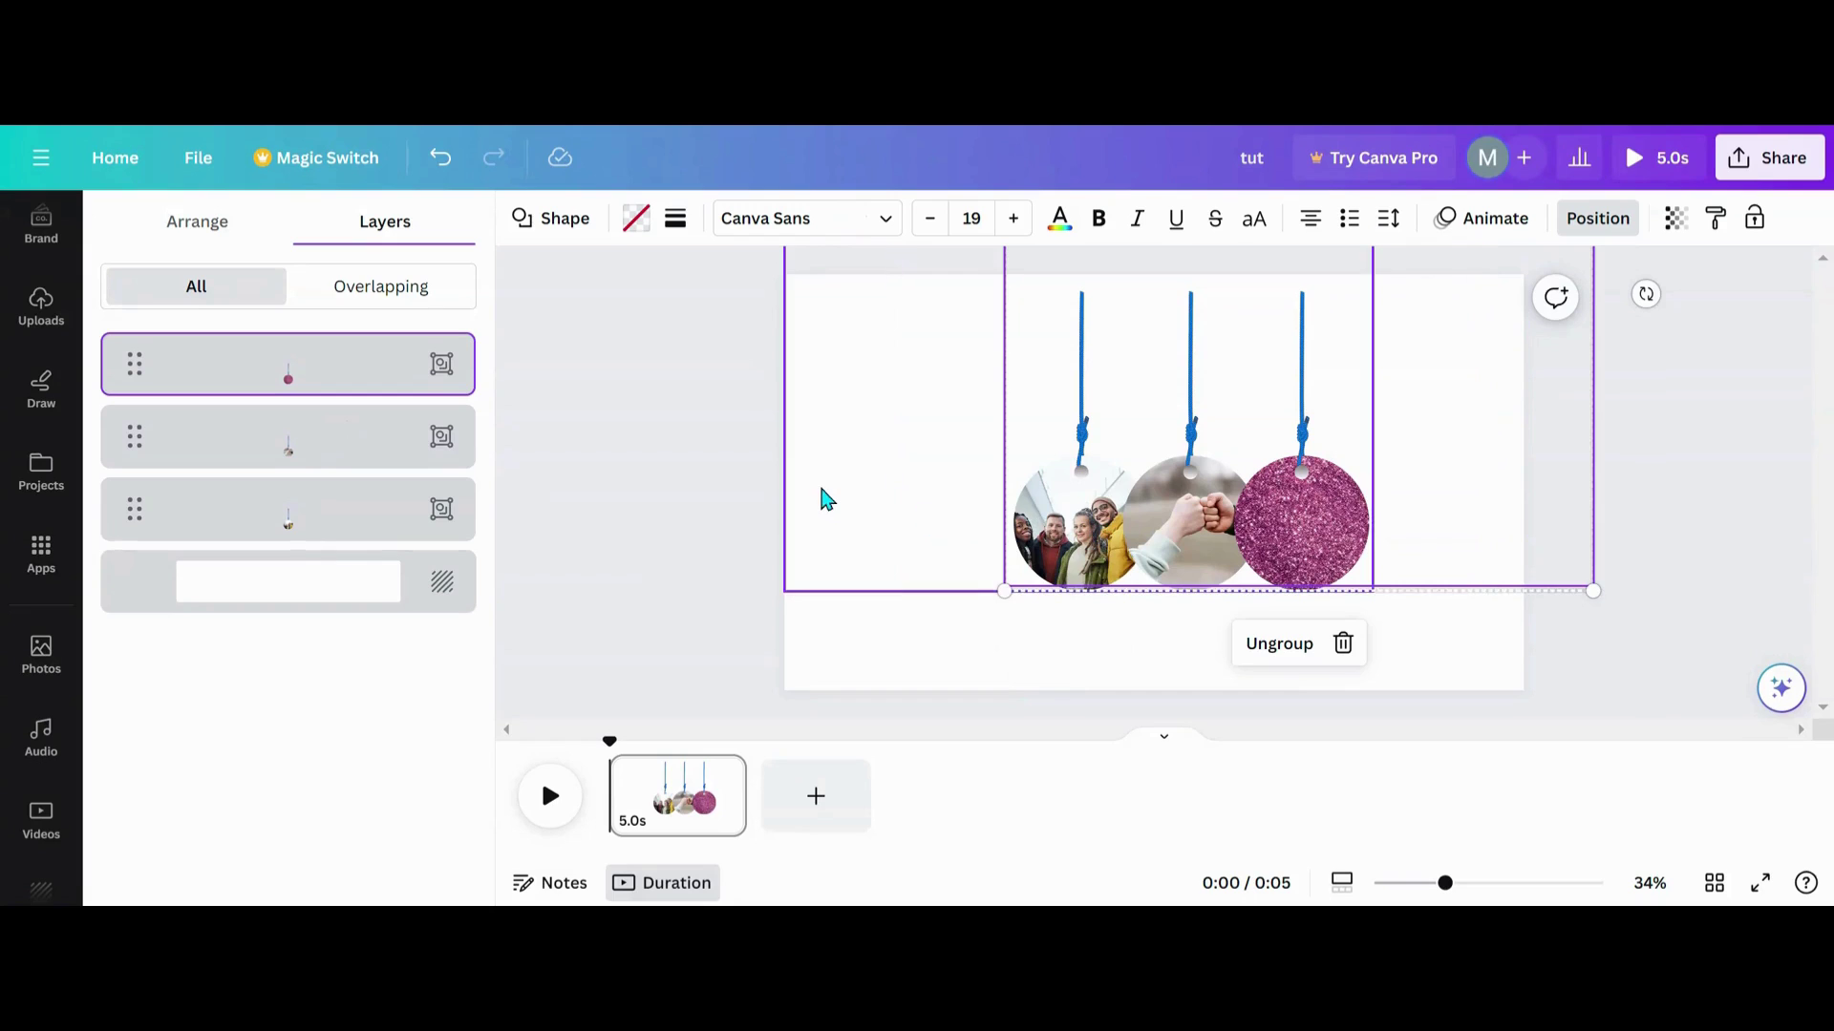
mouse_move(822, 496)
left_mouse_down()
mouse_move(897, 495)
mouse_move(815, 495)
mouse_move(827, 483)
left_mouse_up()
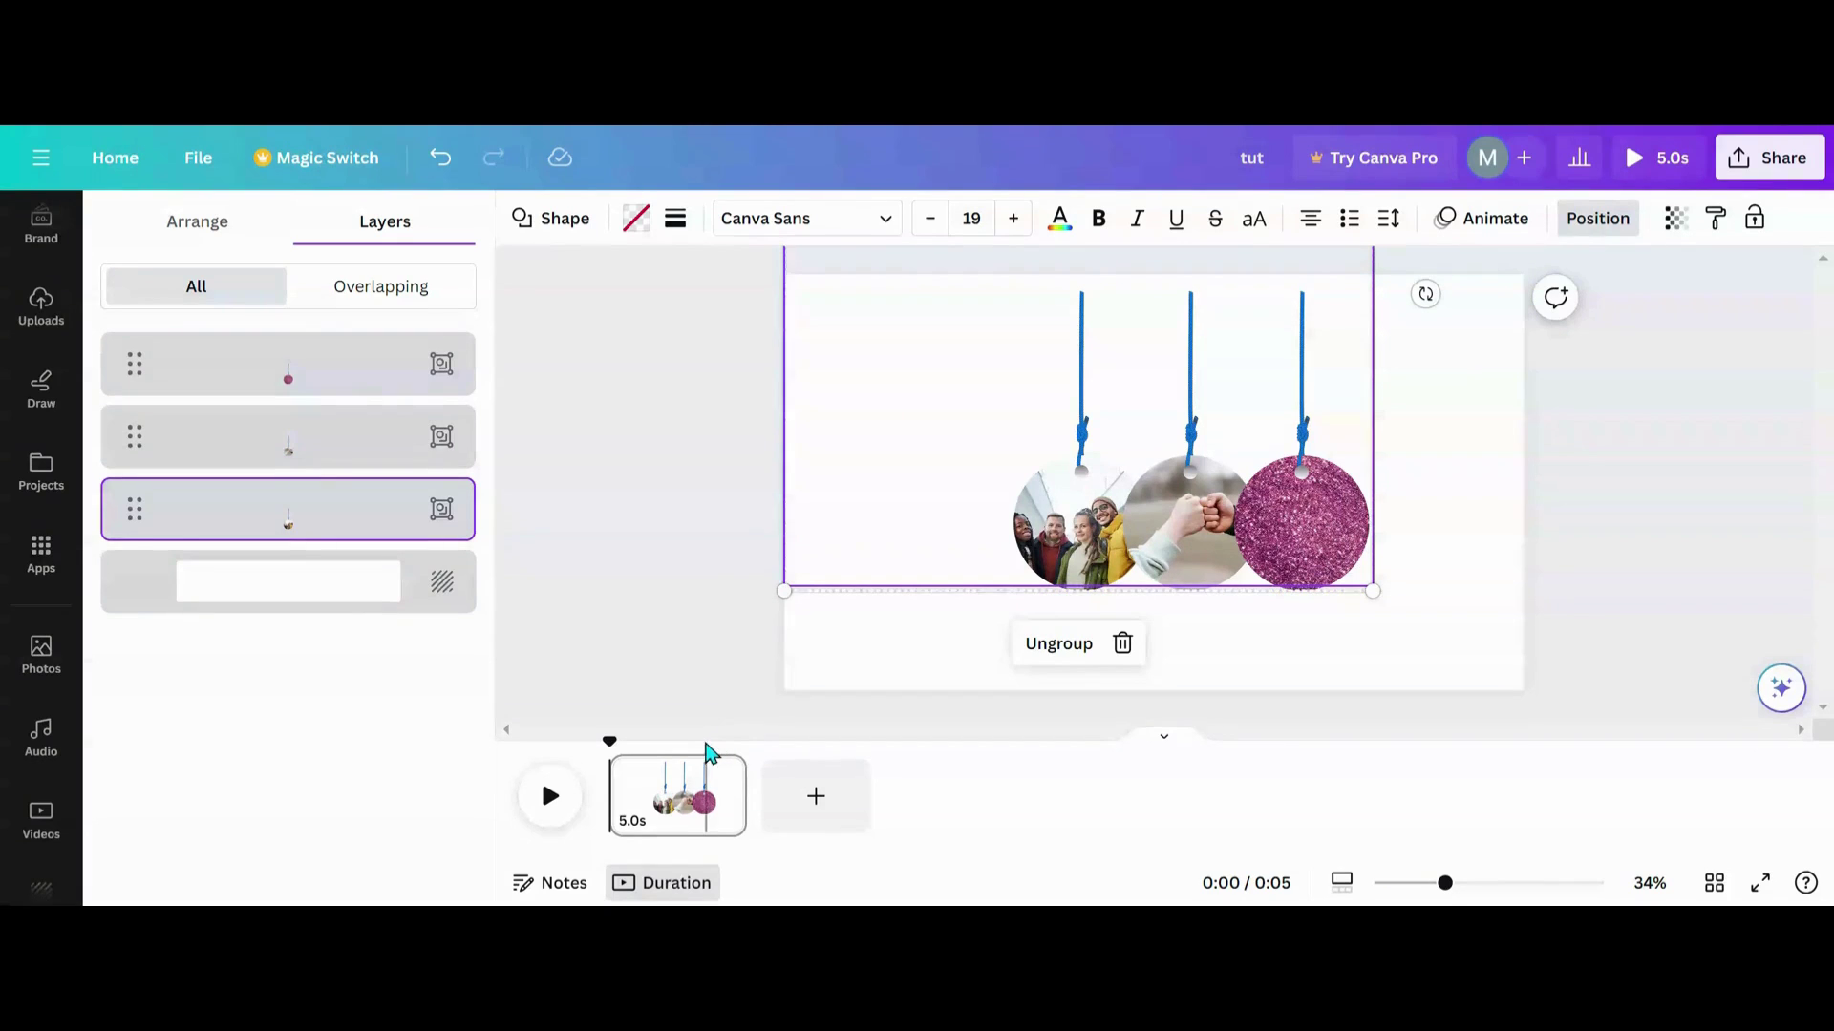
Duplicate page 1 and, on the copy, rotate the glitter tag group so it swings far out to the right
left_click(723, 773)
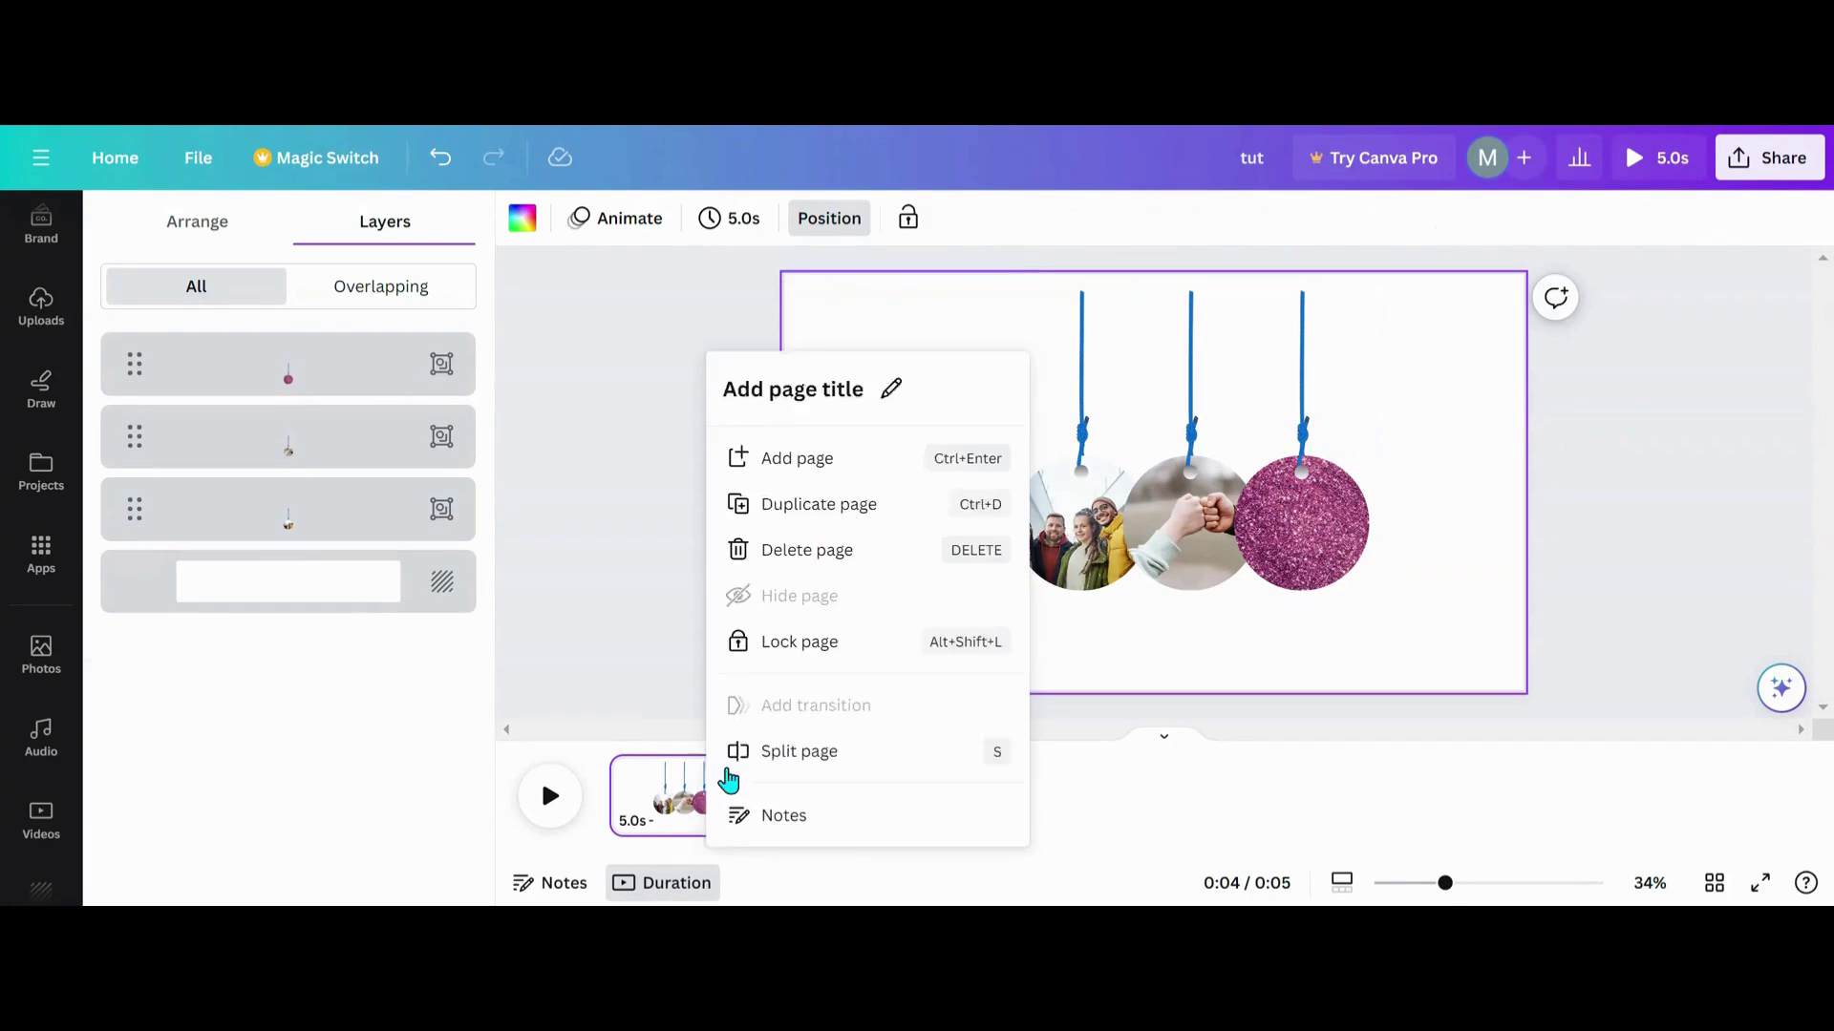
left_click(814, 430)
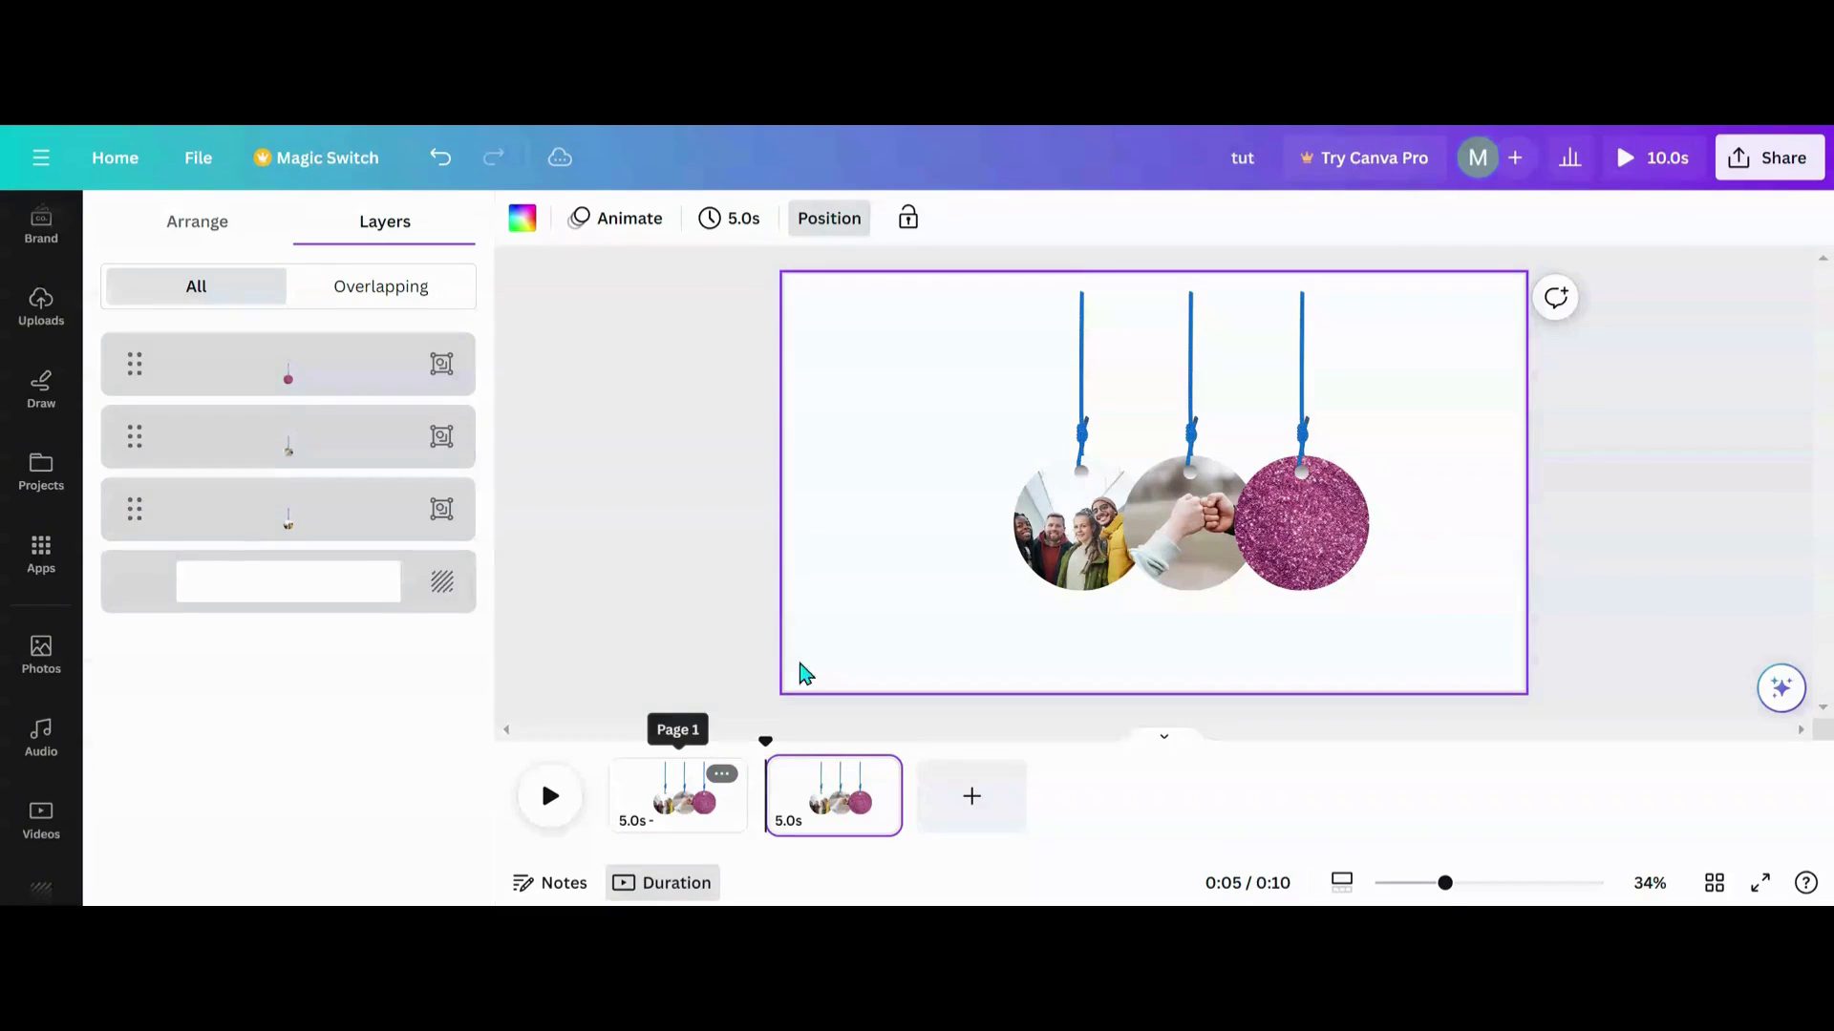
left_click(340, 392)
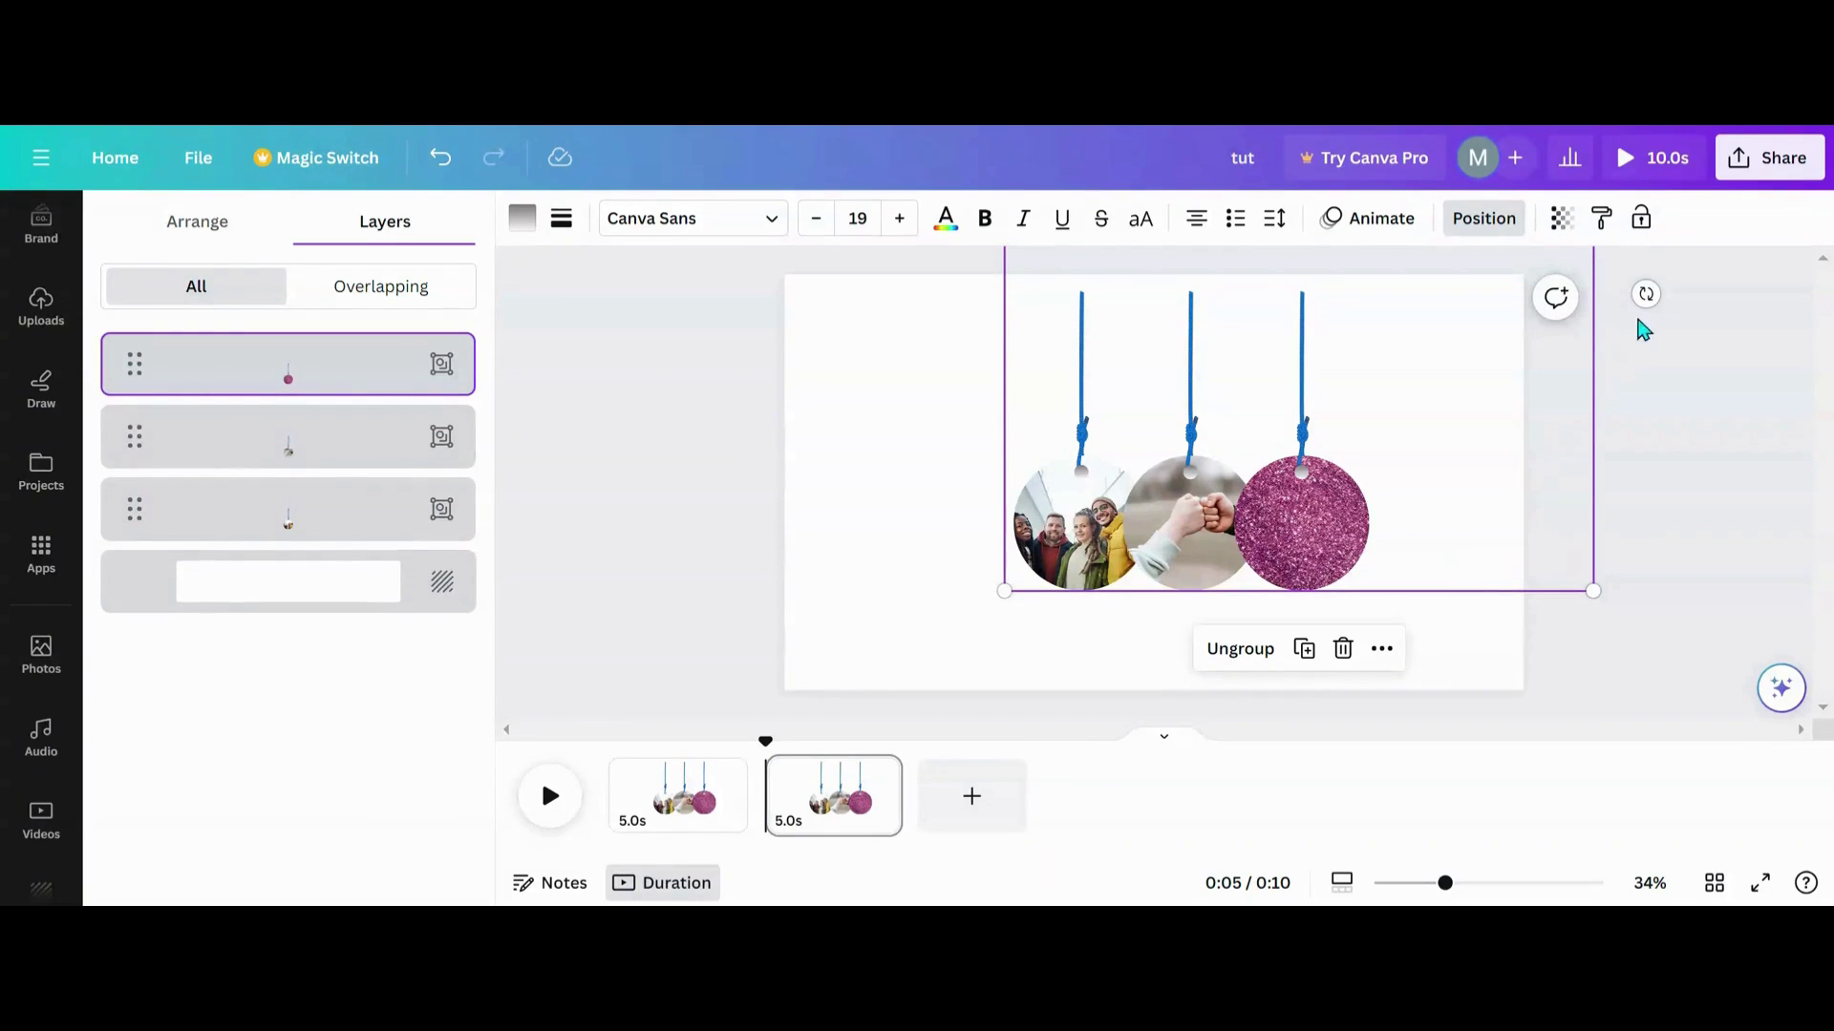
left_click_drag(1647, 295, 1671, 254)
left_click_drag(1447, 888, 1409, 883)
left_click_drag(1446, 356, 1370, 250)
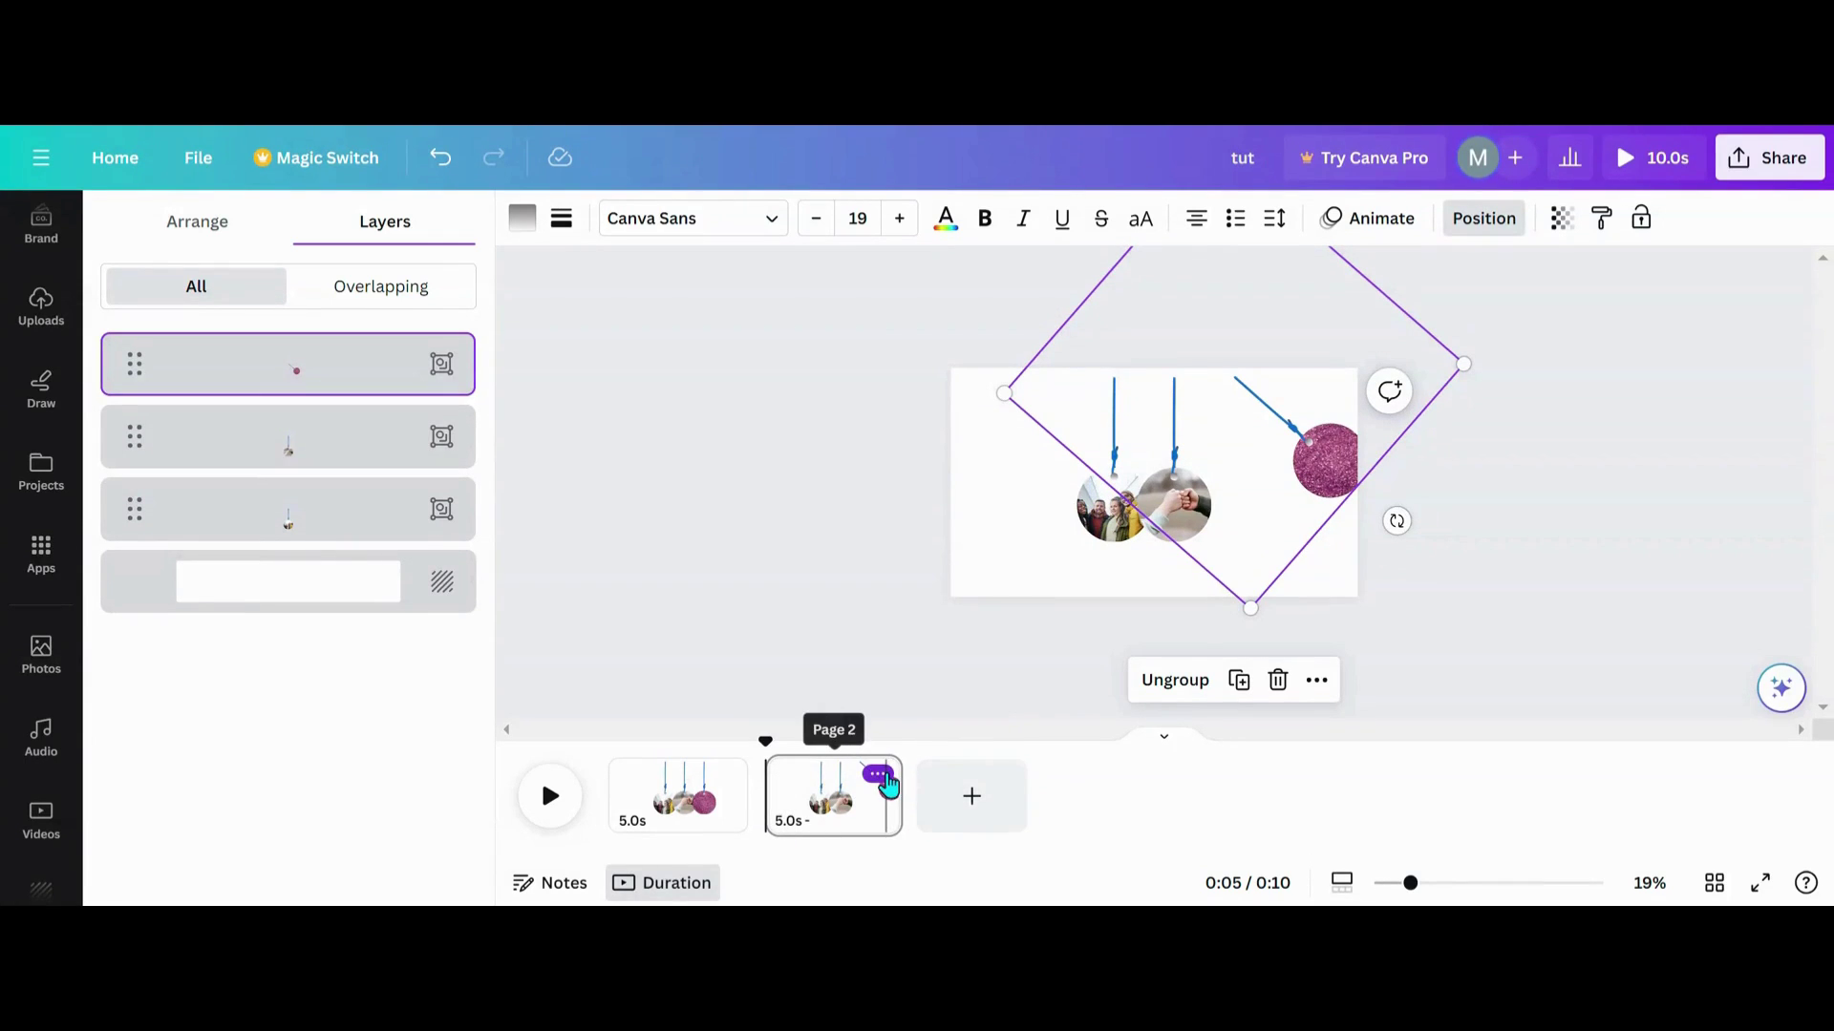
Duplicate page 2 and, on page 3, rotate the glitter tag group back so it swings left over the middle tag
left_click(877, 774)
left_click(956, 430)
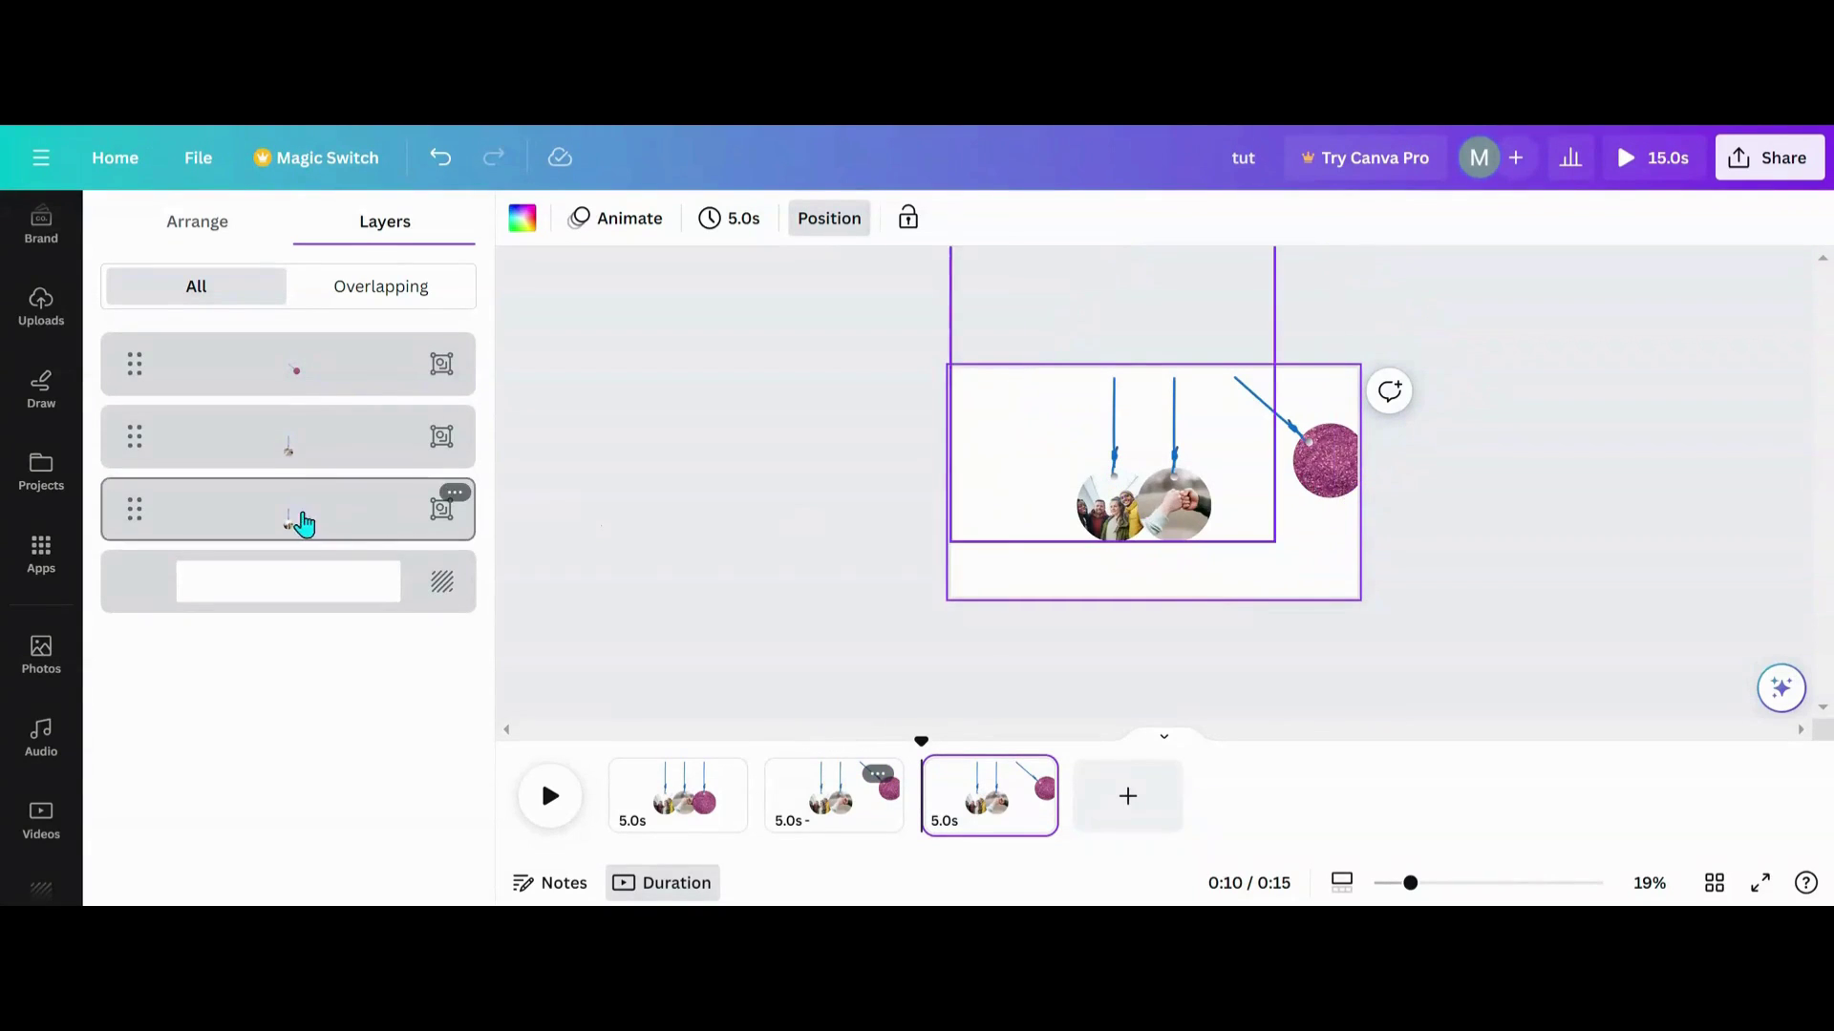
left_click(334, 398)
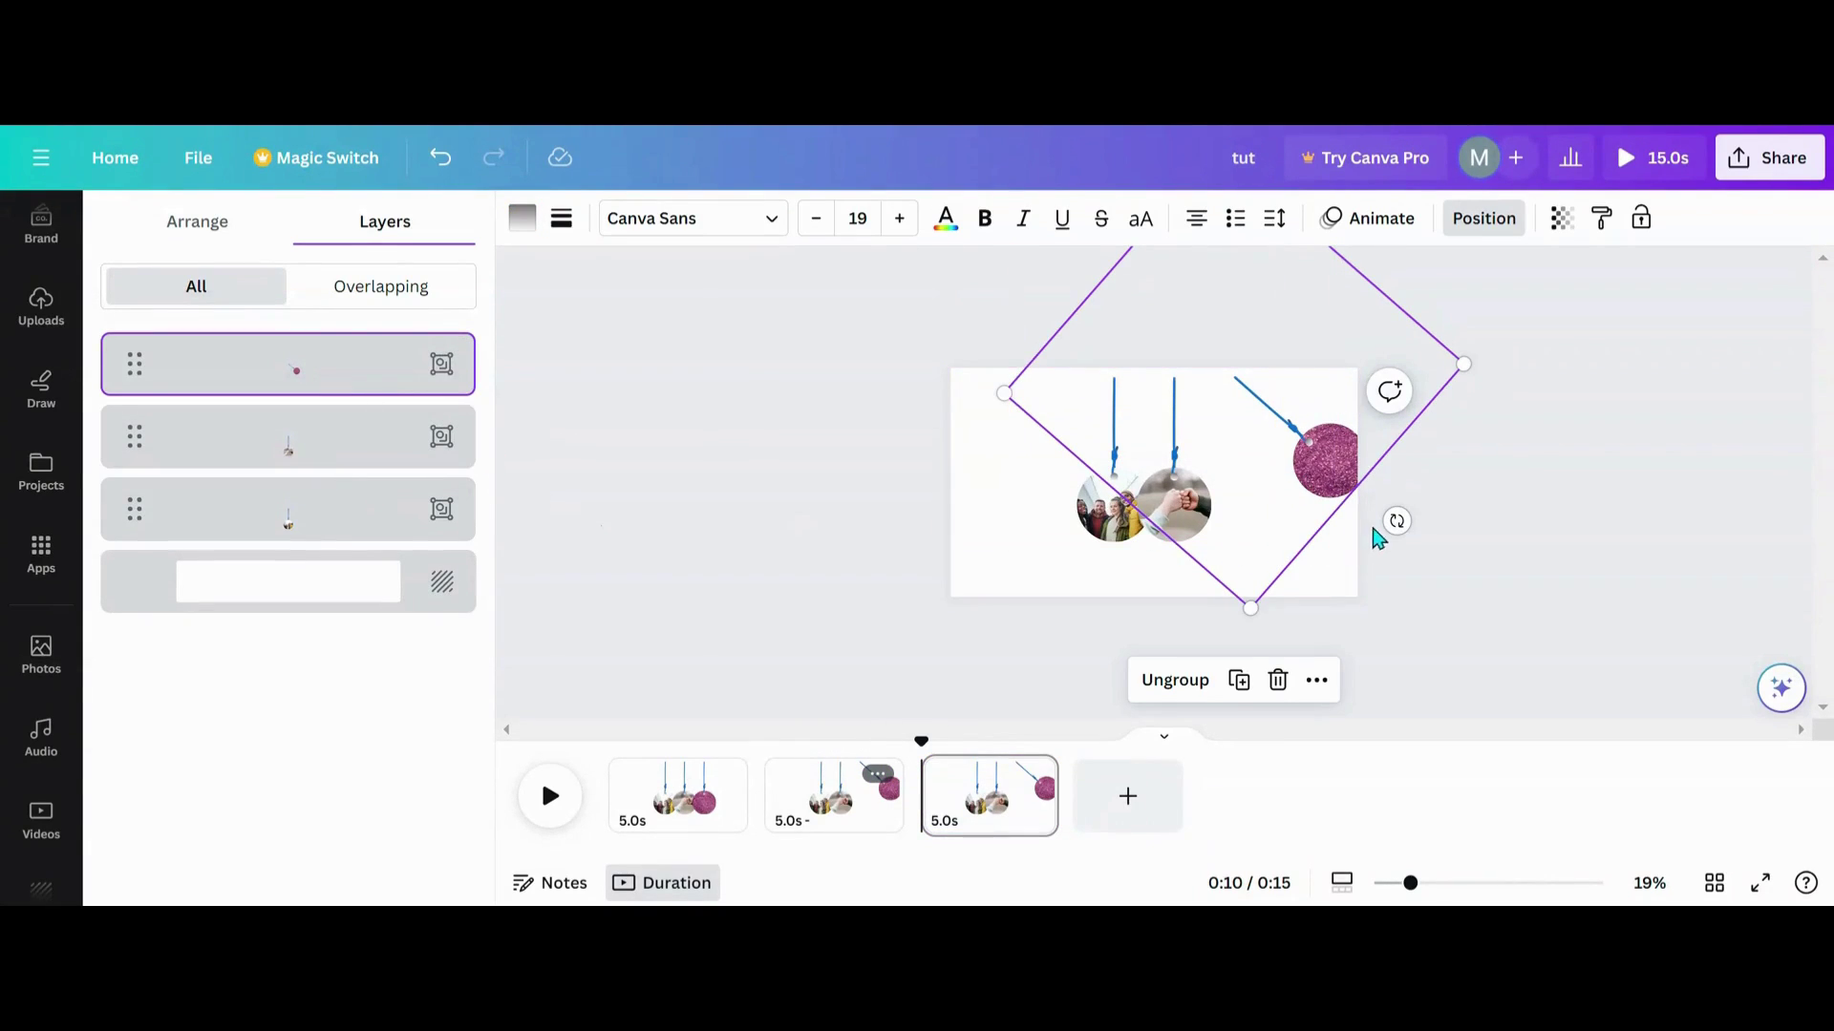
left_click_drag(1395, 521, 1182, 584)
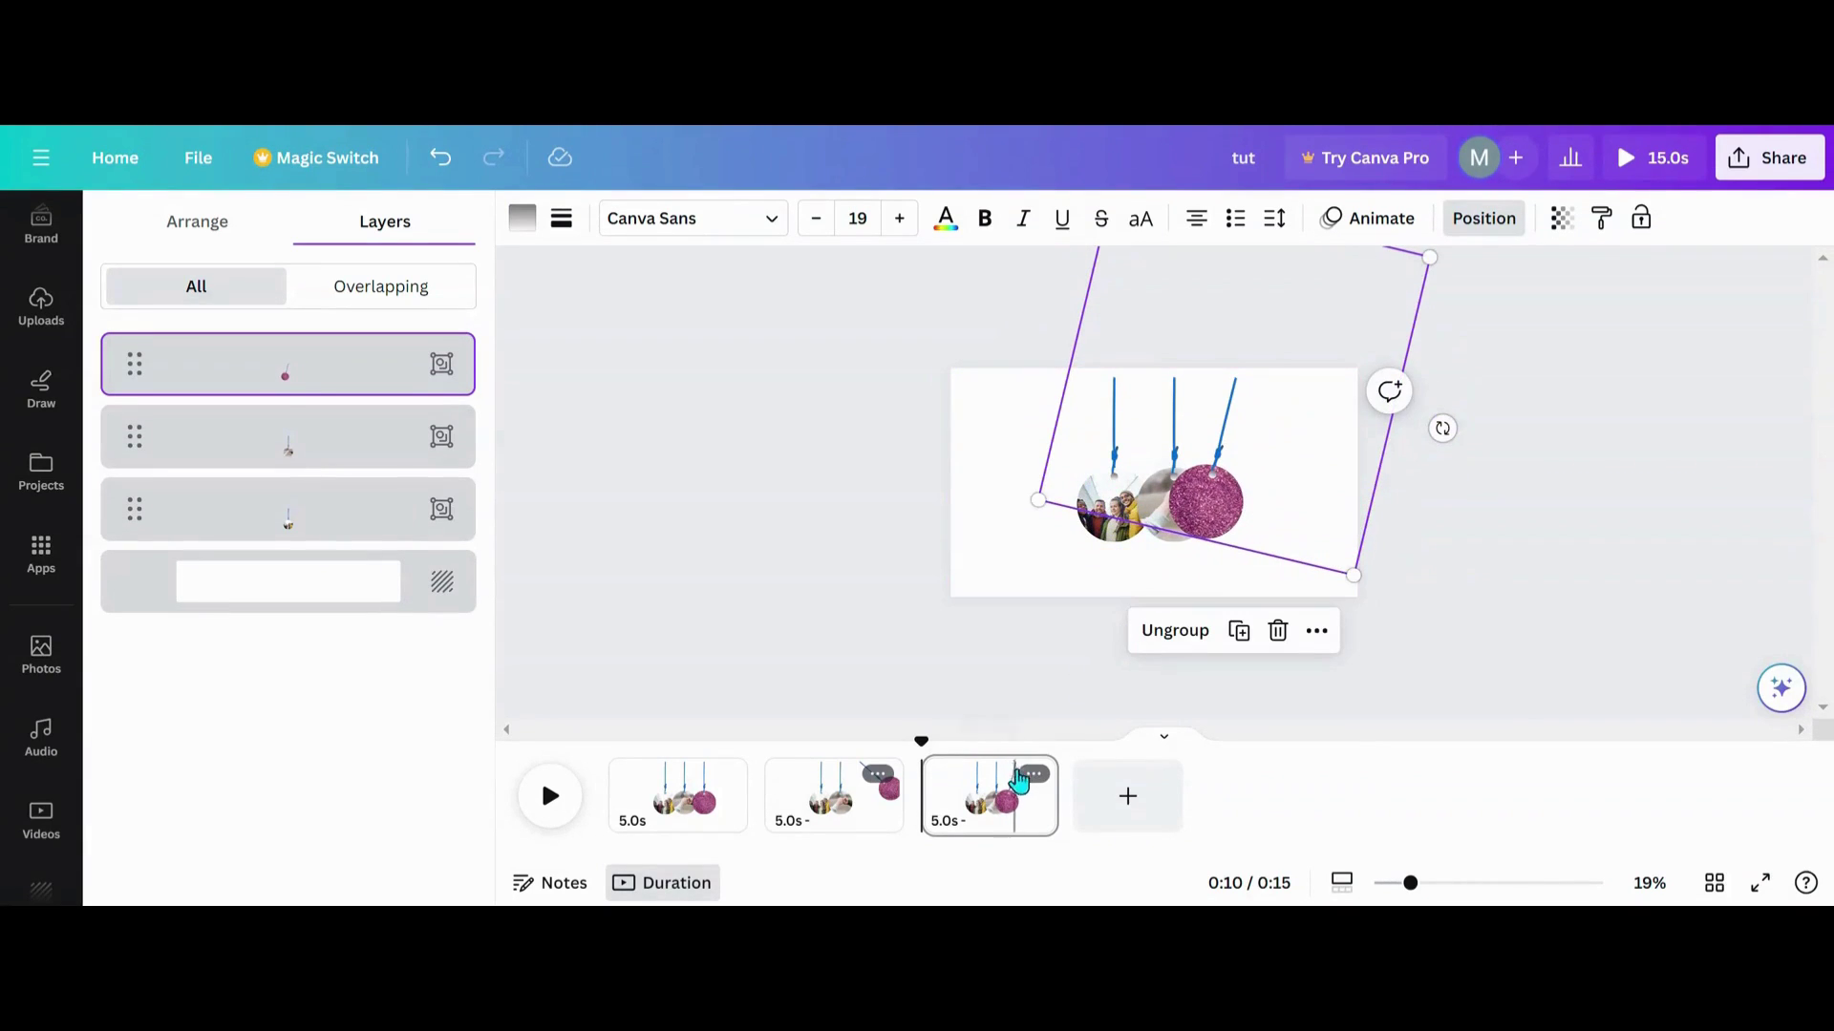
Duplicate page 3 and, on page 4, rotate the glitter tag group back to hang nearly vertical
left_click(1033, 774)
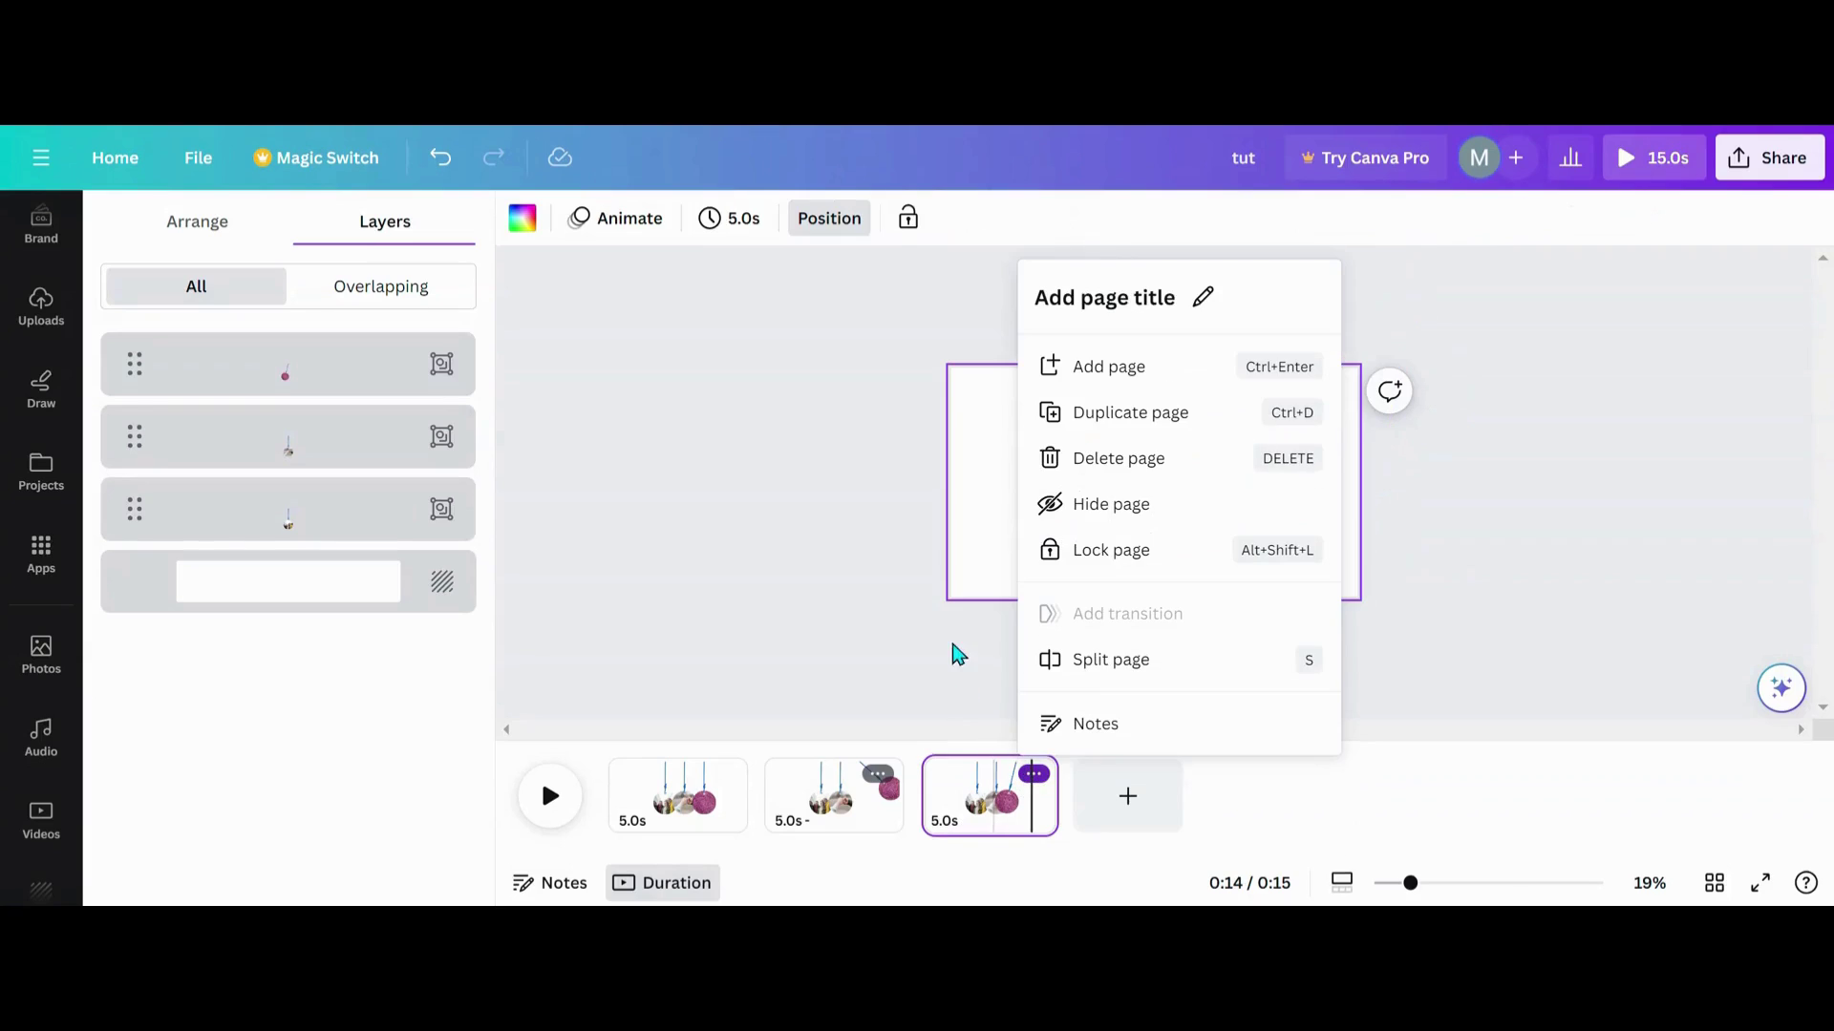
left_click(1127, 420)
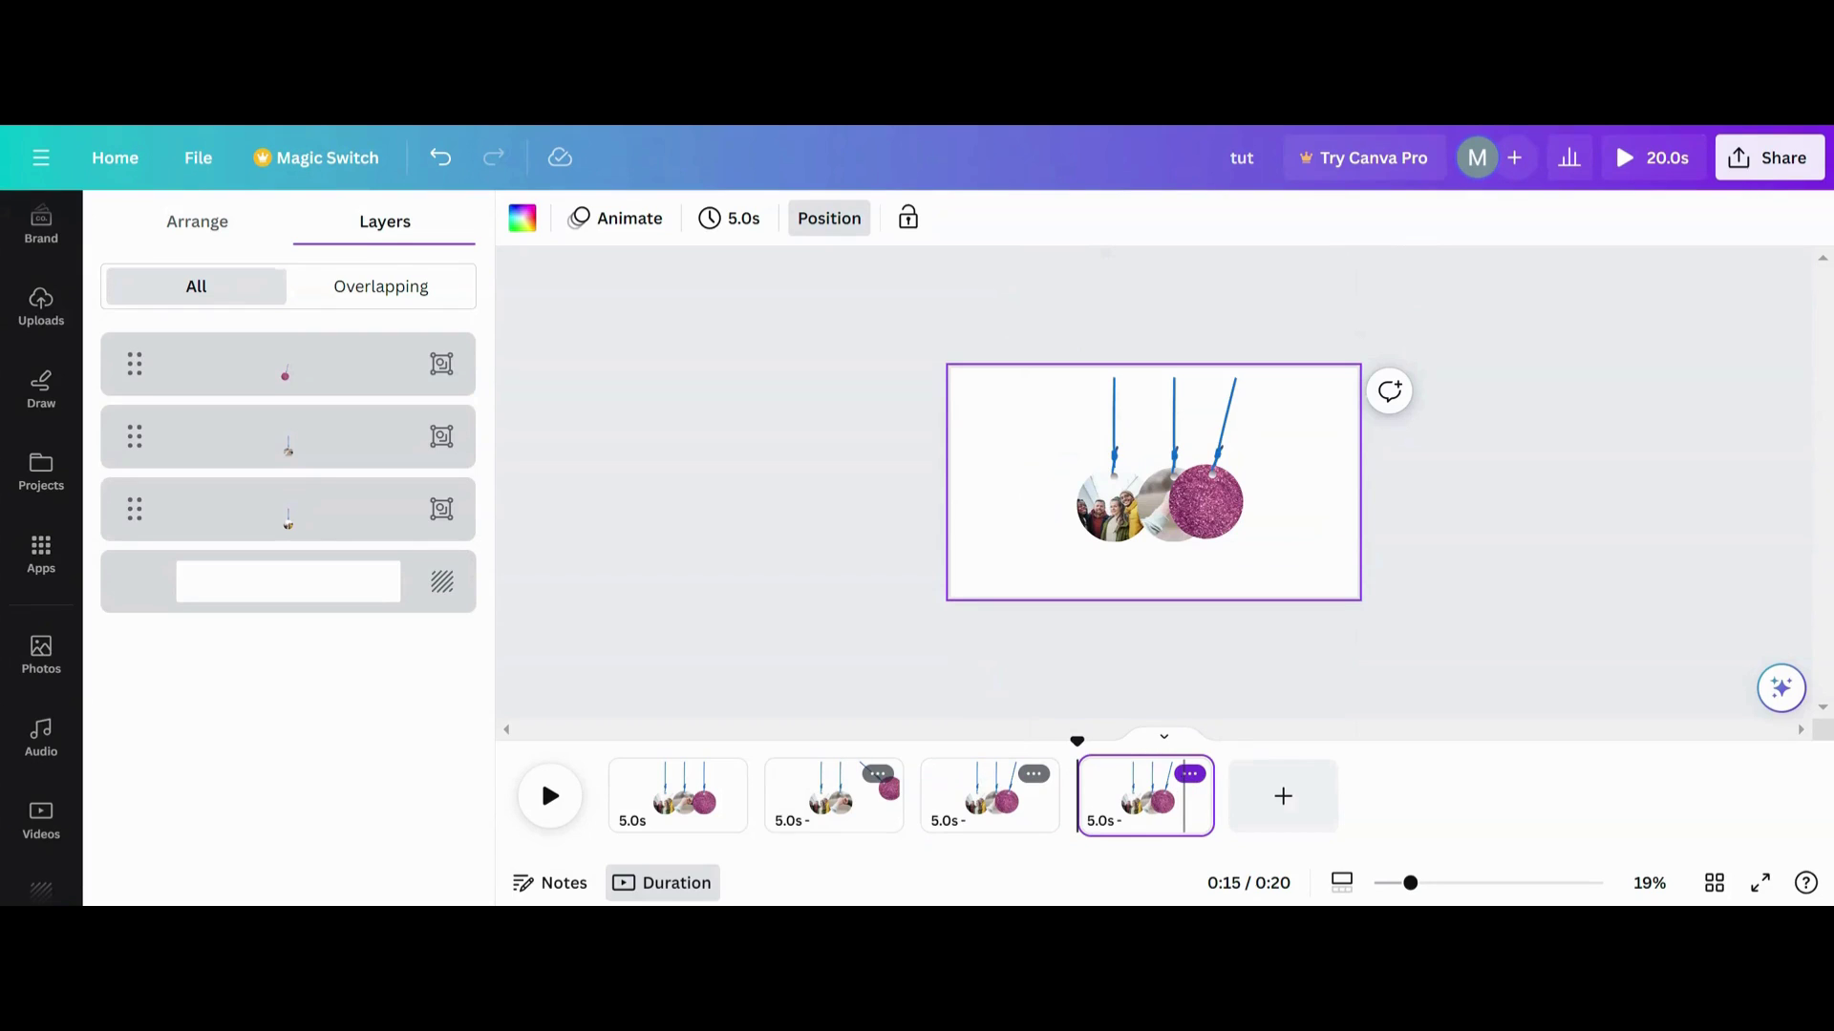
left_click(352, 386)
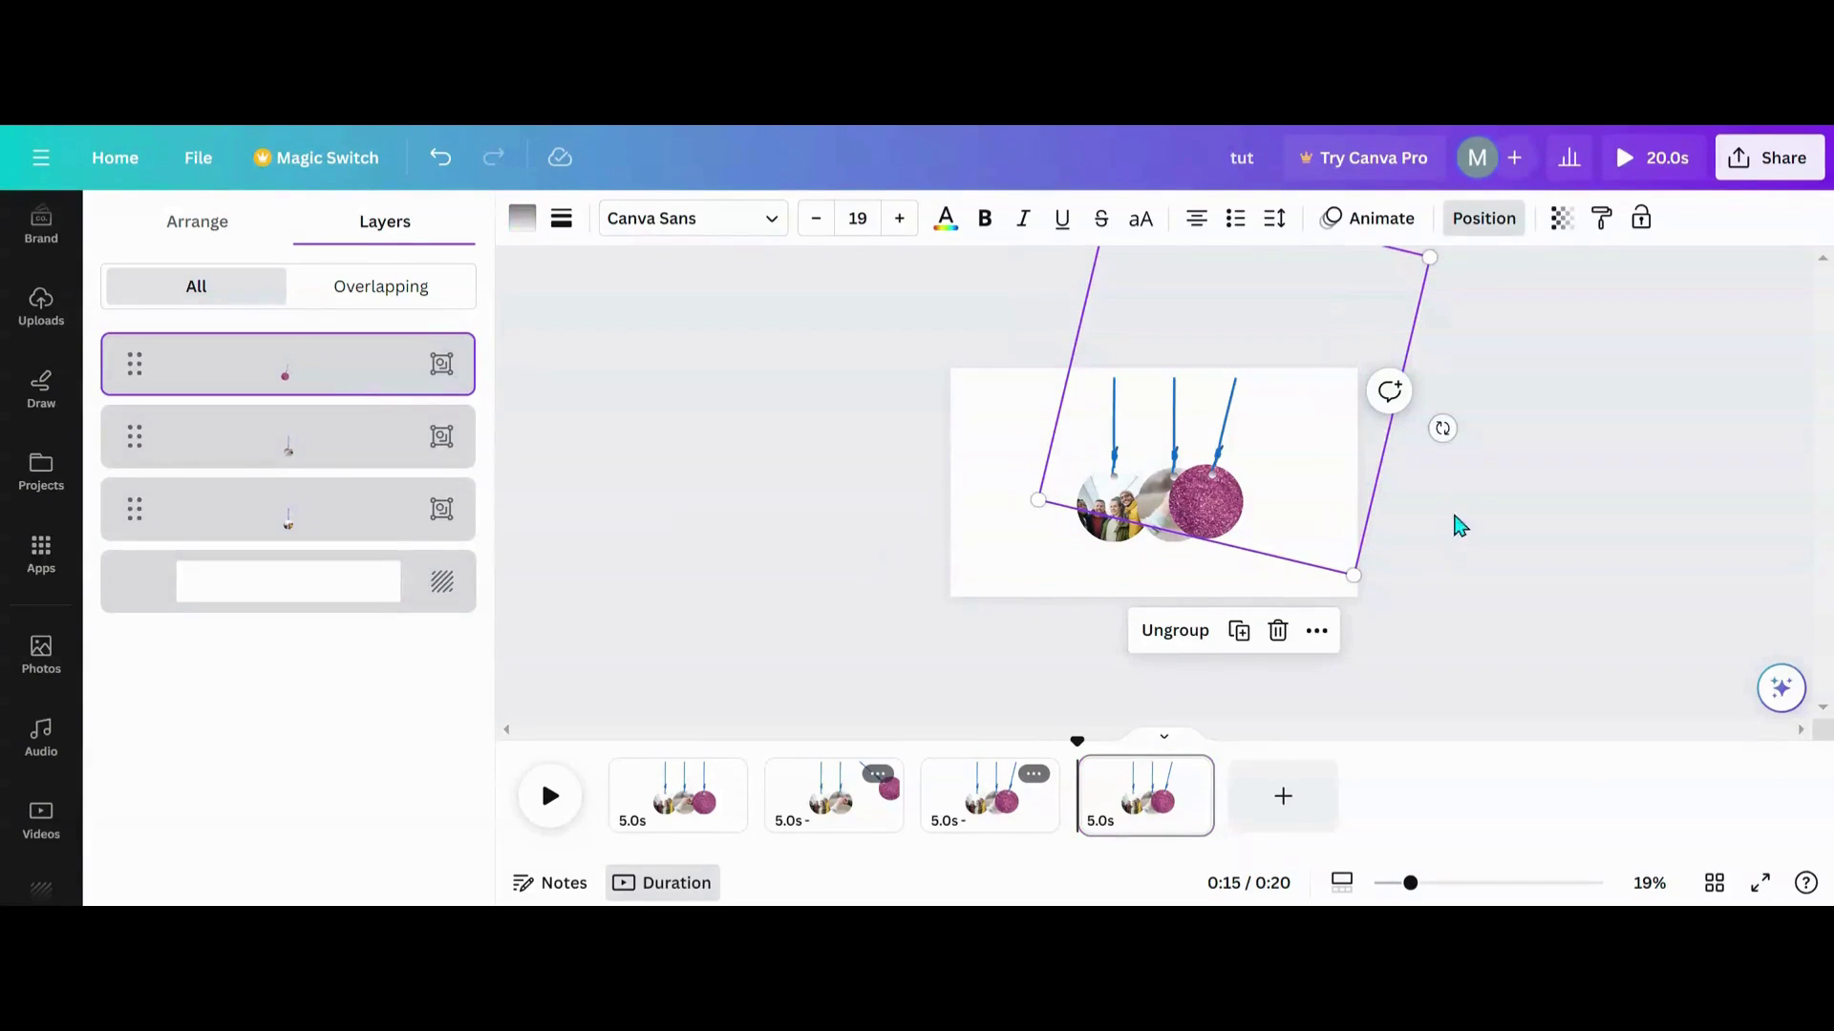
left_click_drag(1443, 430, 1464, 386)
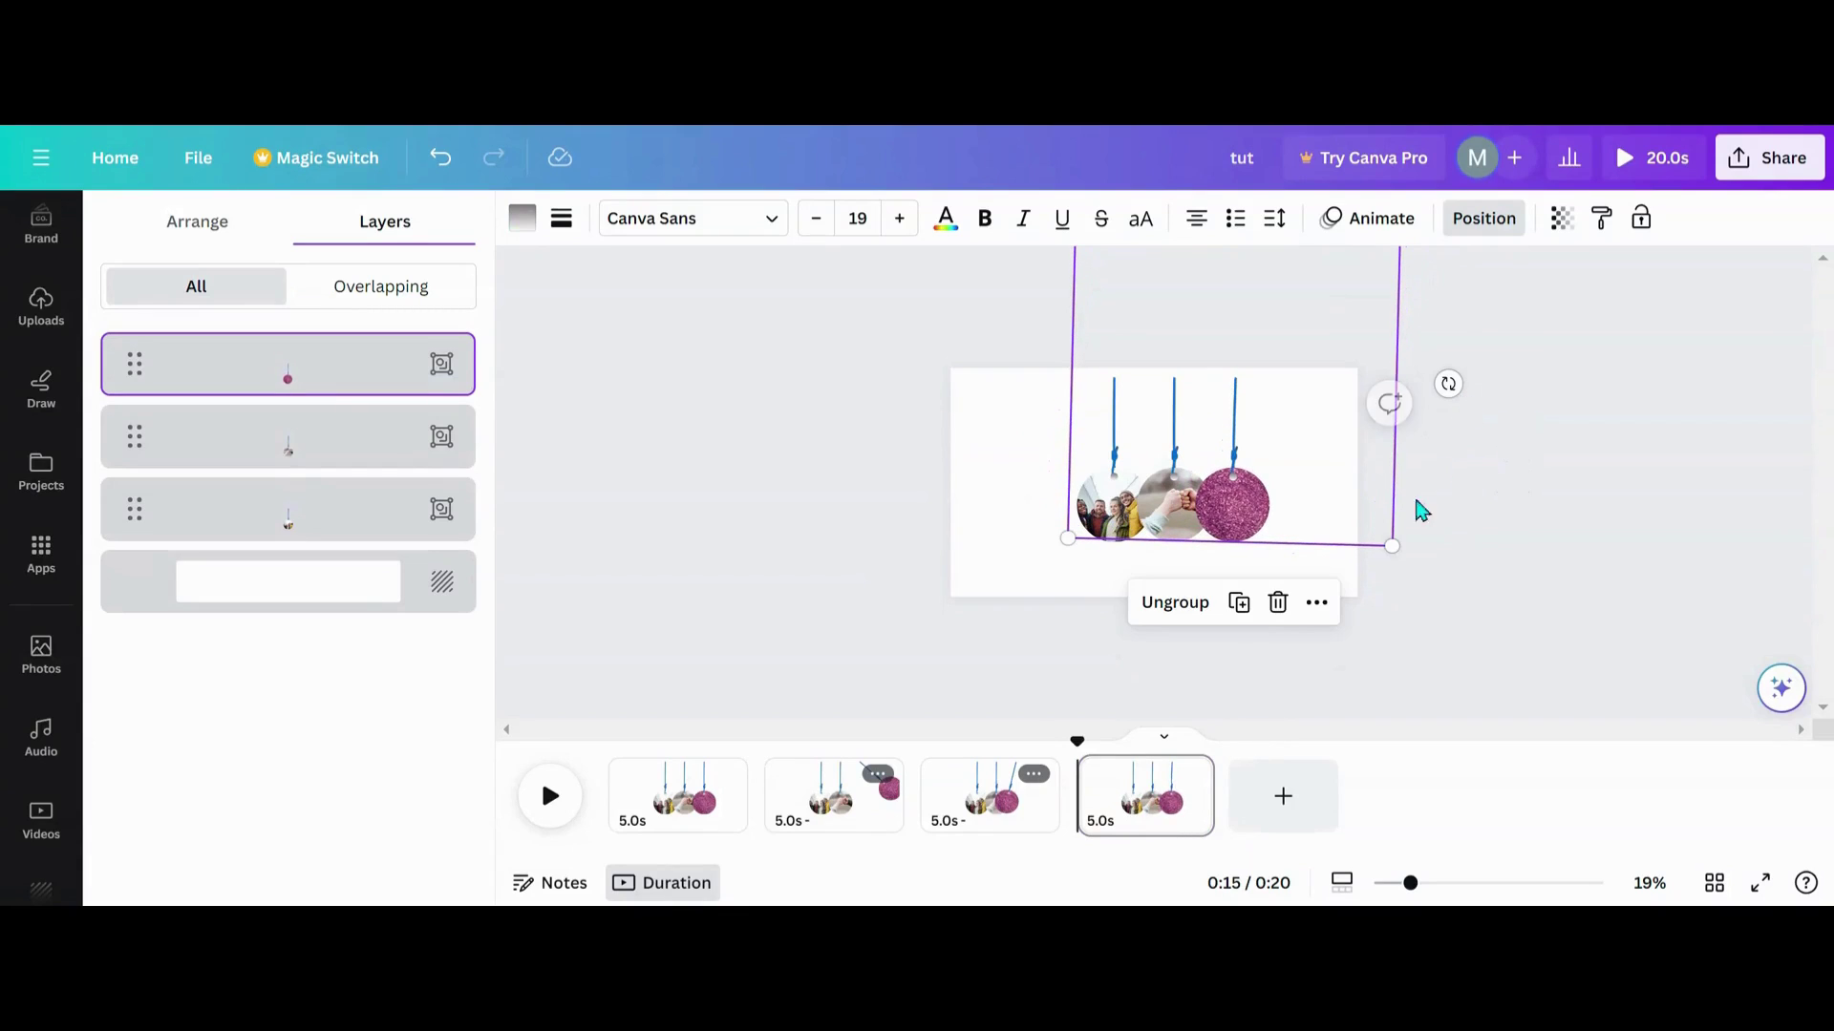
Add a Match & Move transition of 2.5 seconds after page 1 and apply it between all pages
left_click(759, 818)
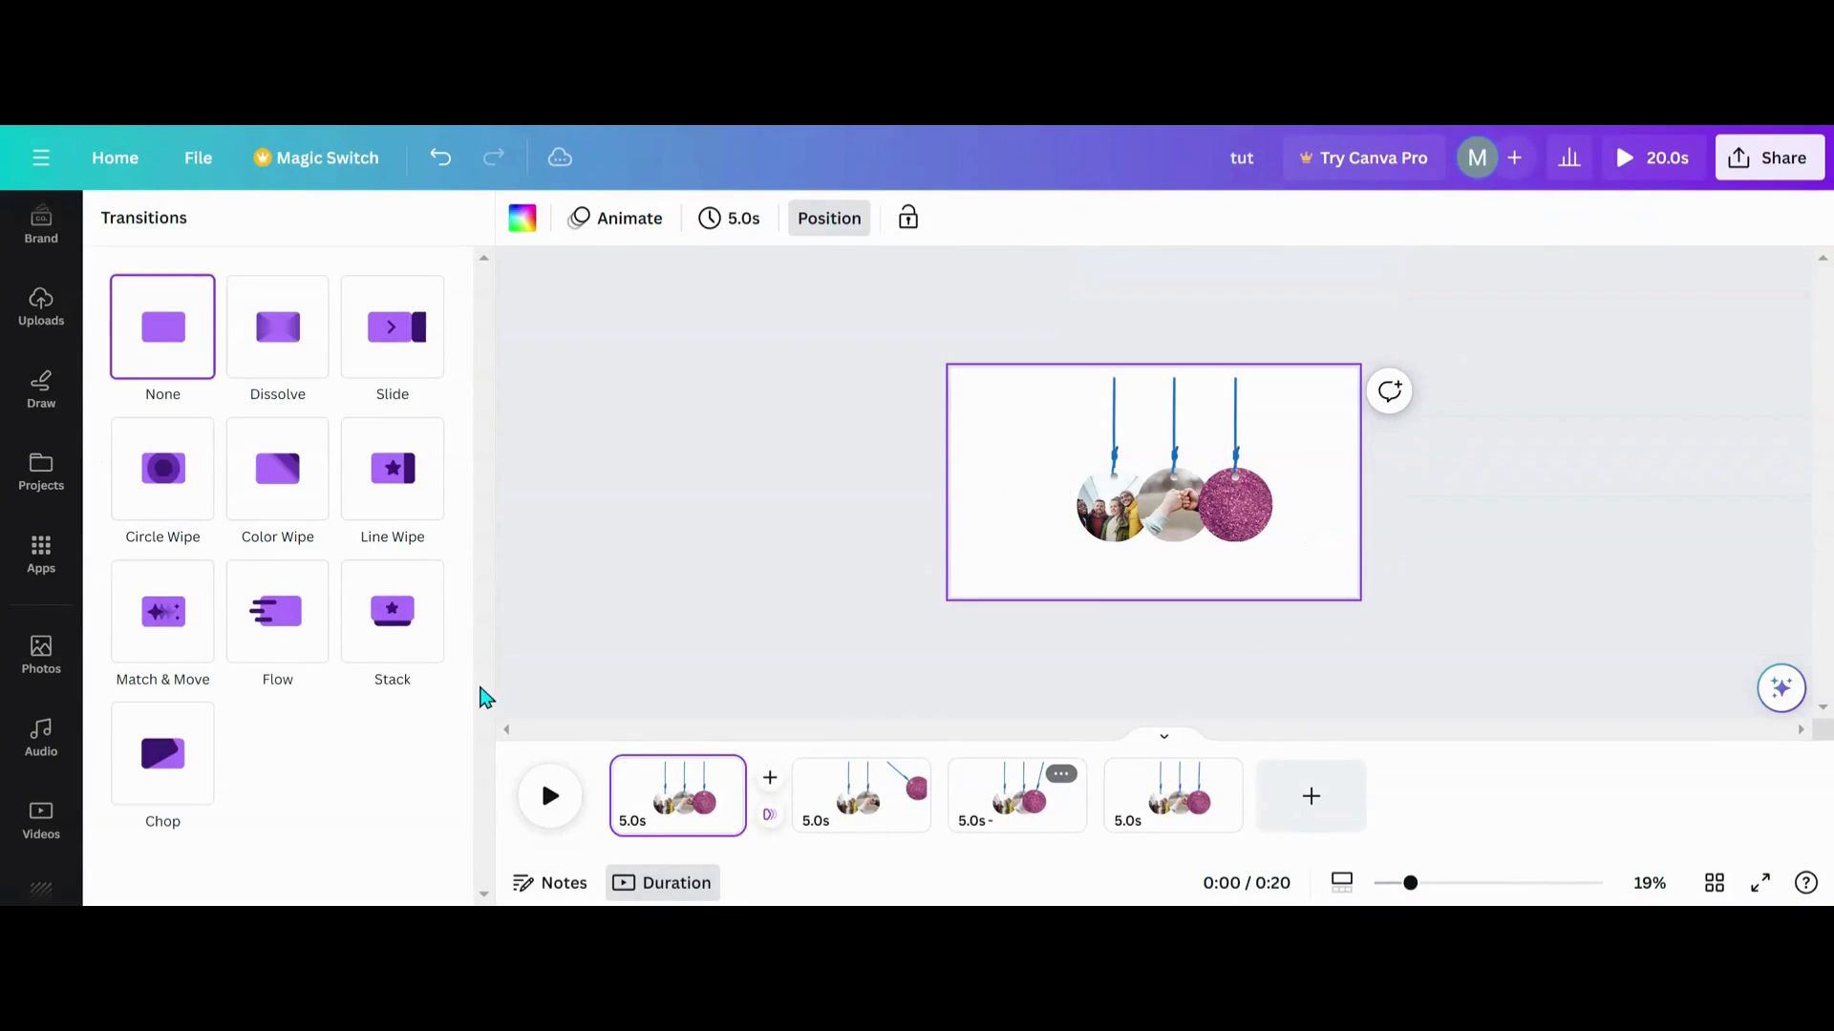
left_click(163, 605)
left_click_drag(306, 680, 448, 680)
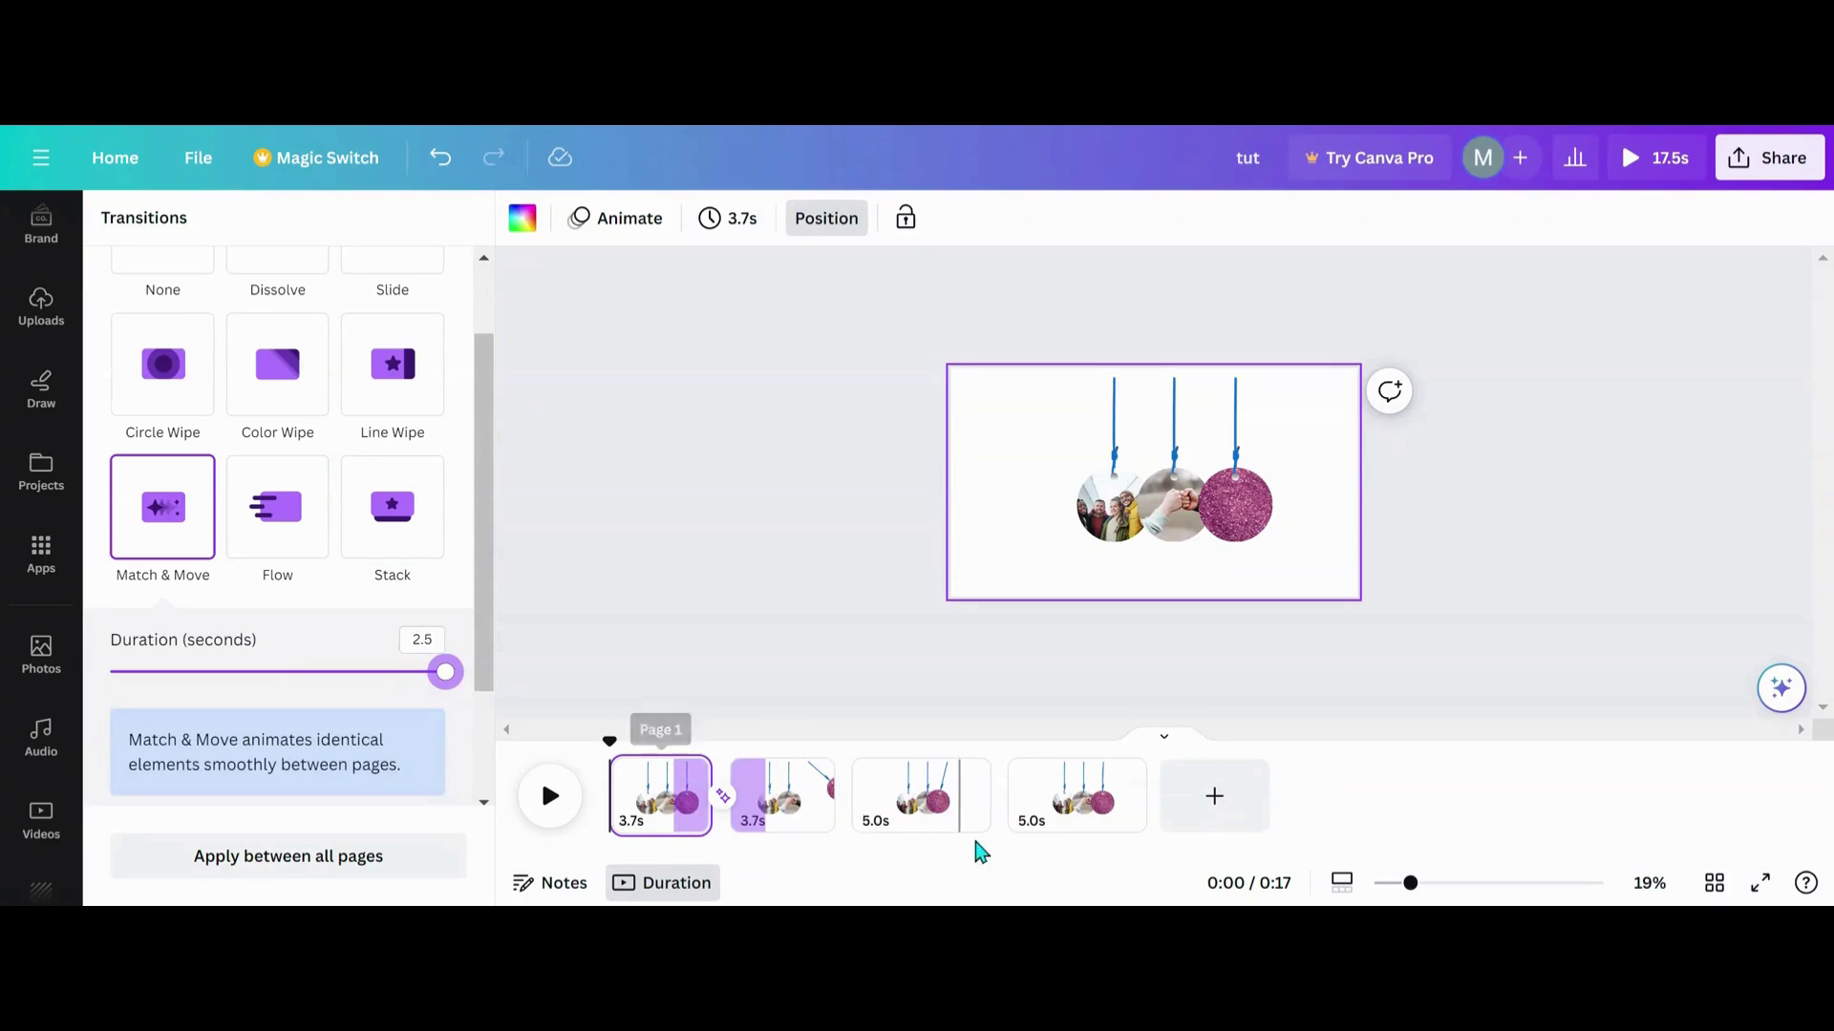
left_click(281, 858)
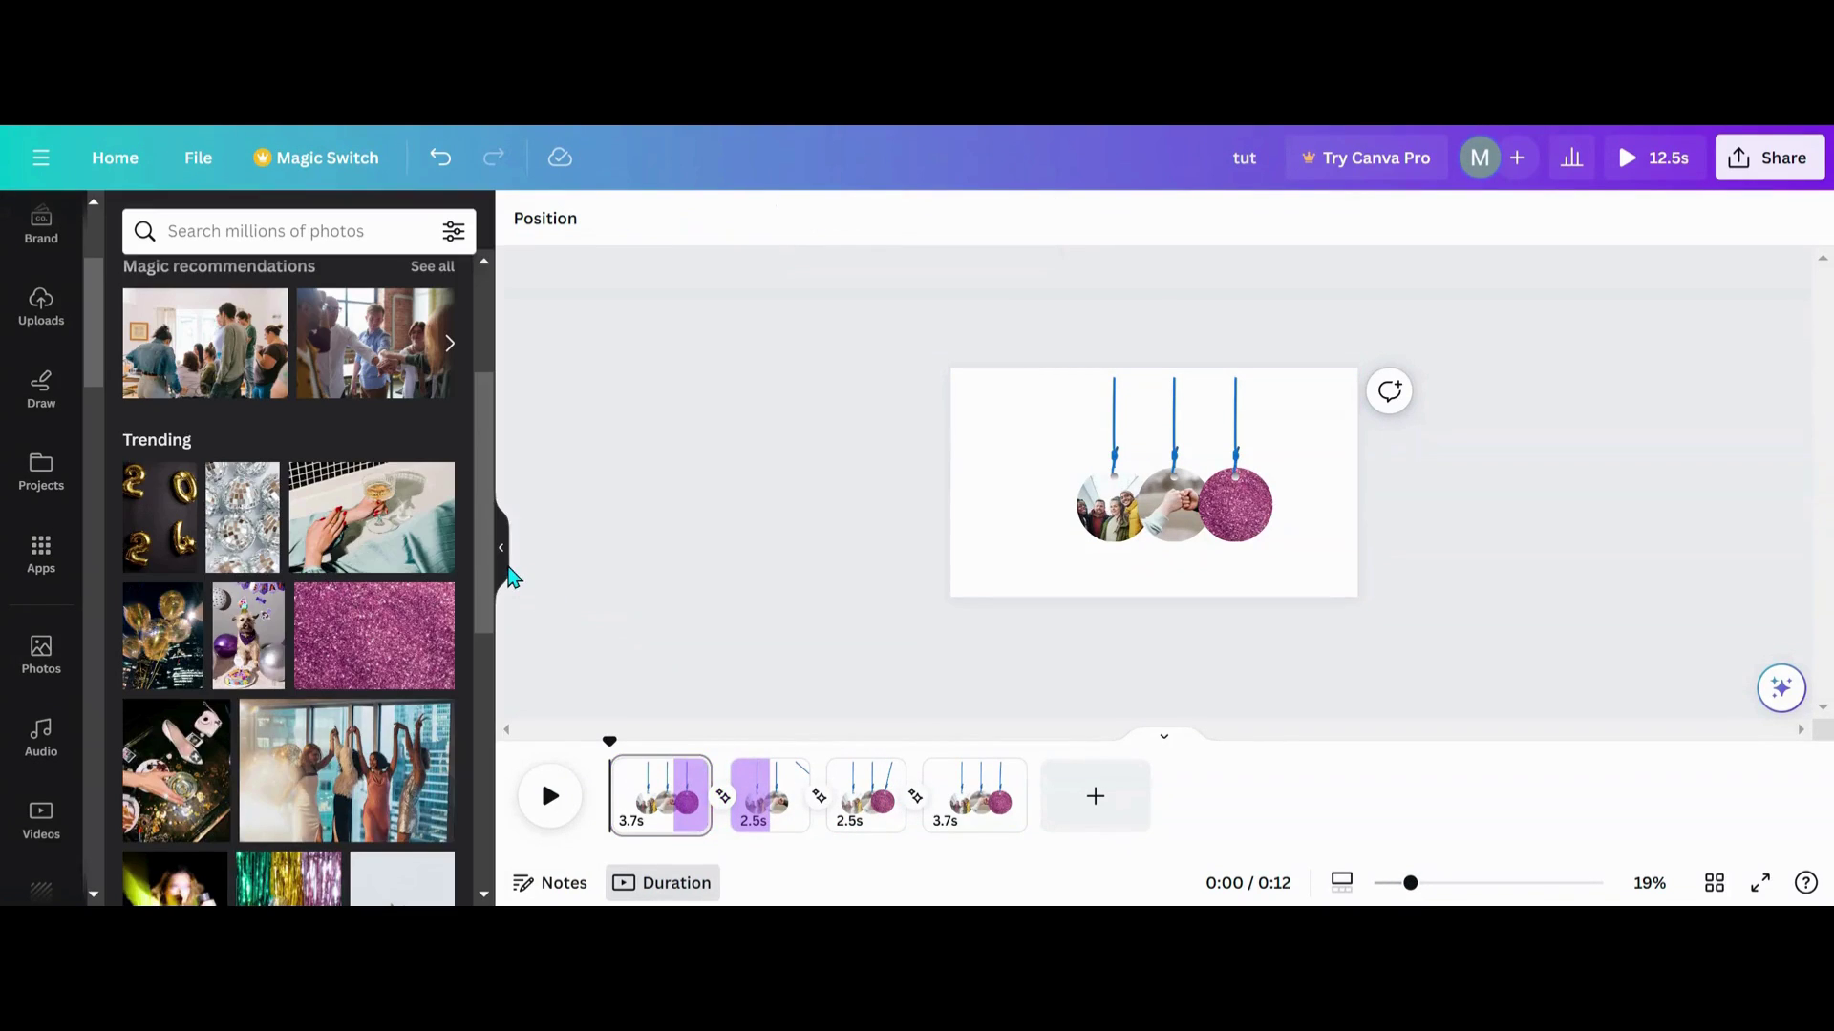
Enlarge the page view and preview the swinging animation from page 1, pausing at the start of page 4
left_click(519, 579)
left_click(502, 567)
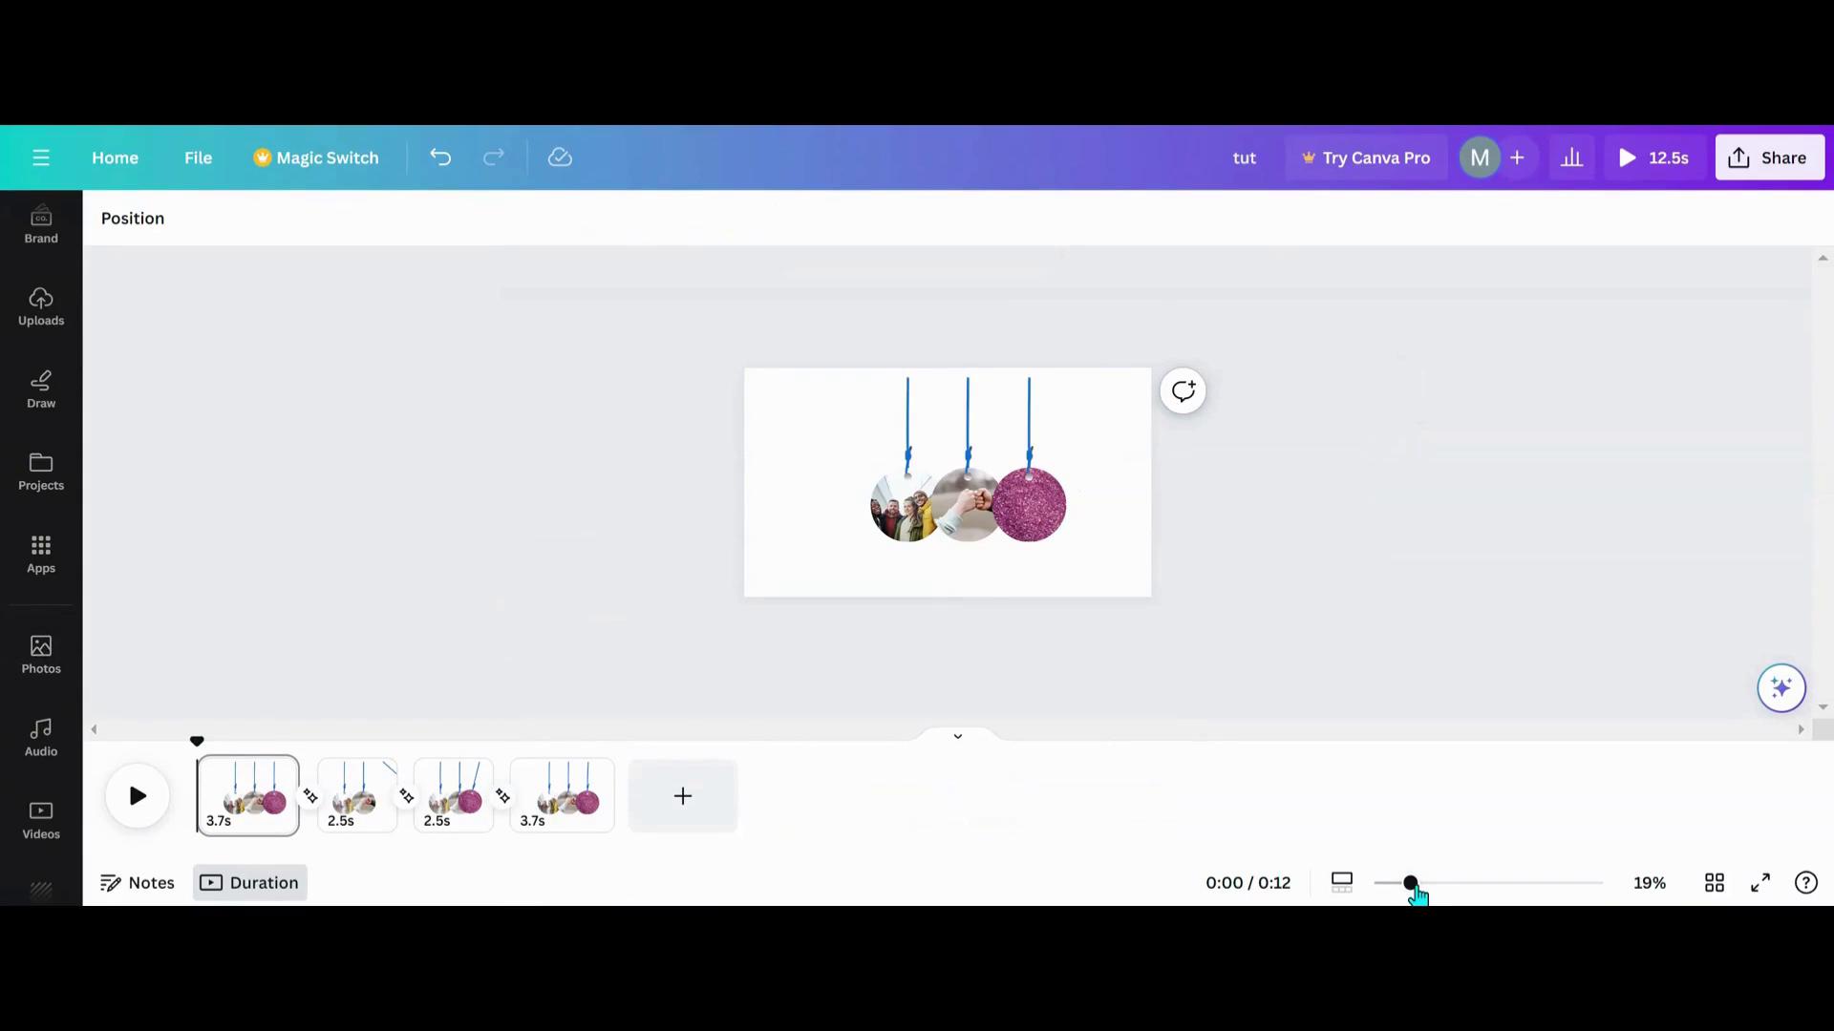
left_click_drag(1416, 890, 1452, 891)
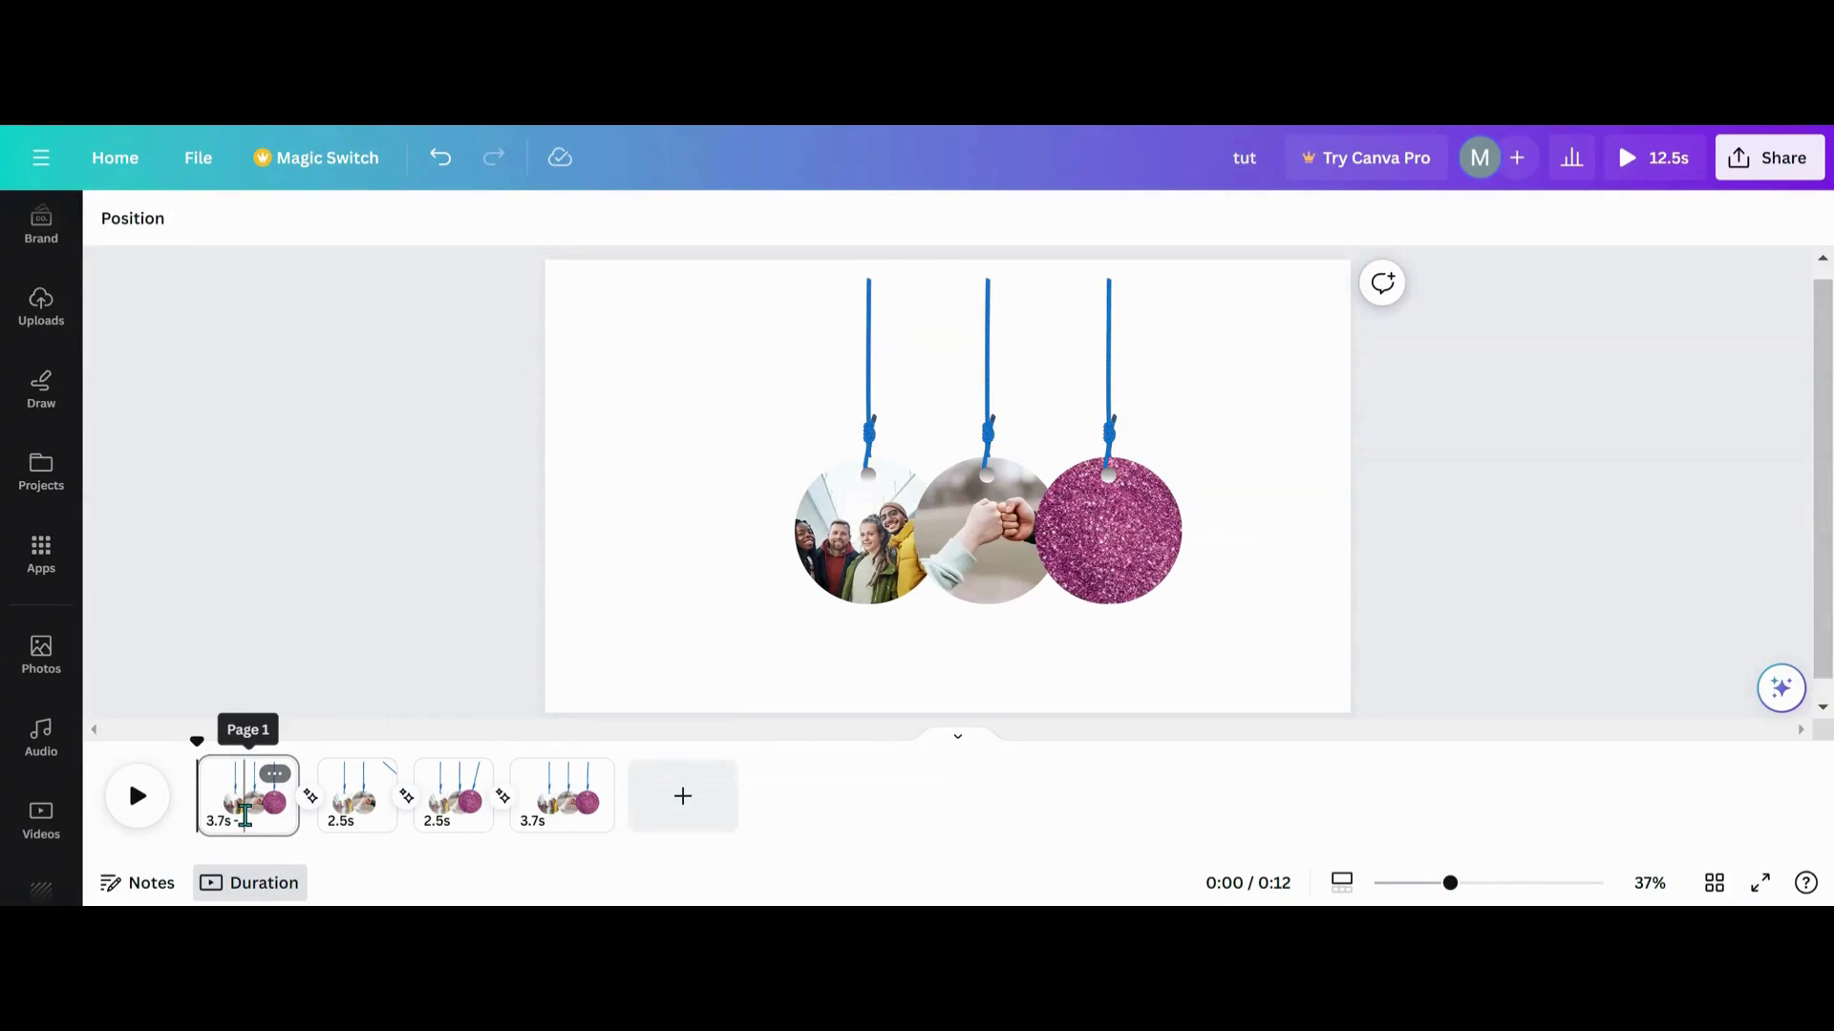
left_click(245, 814)
left_click(137, 816)
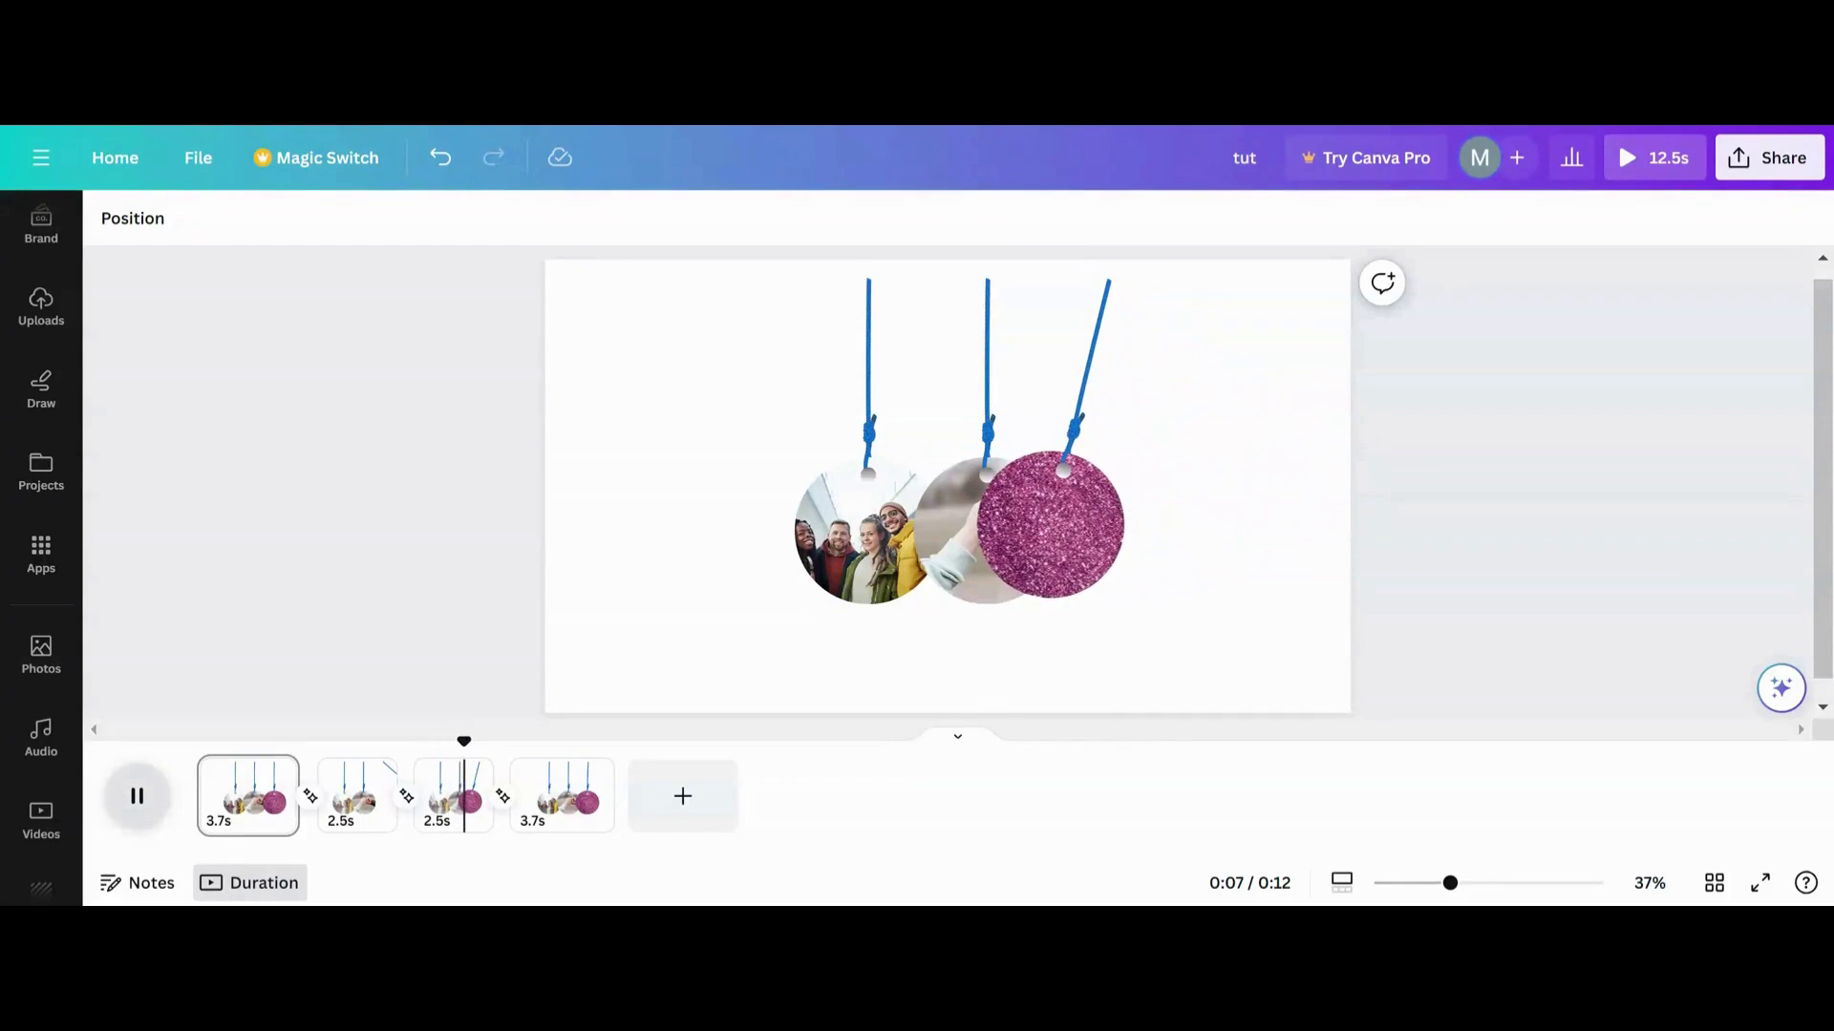
left_click(134, 812)
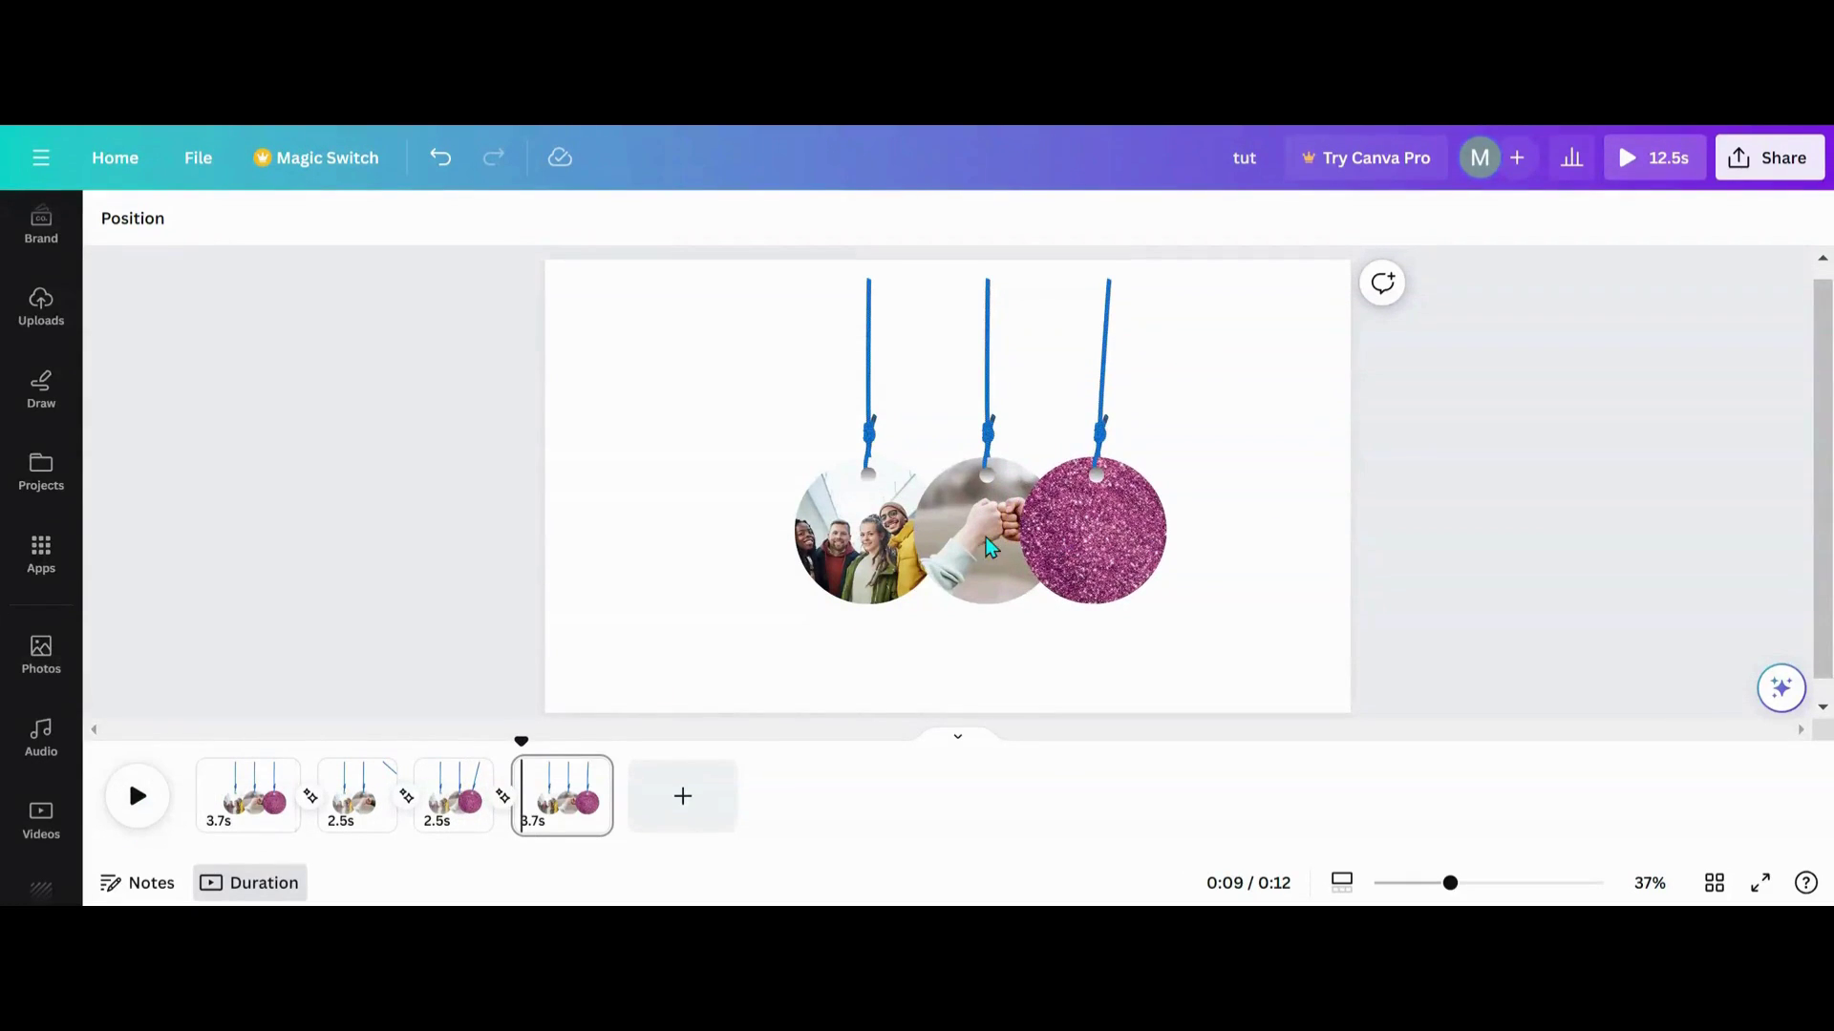
mouse_move(477, 803)
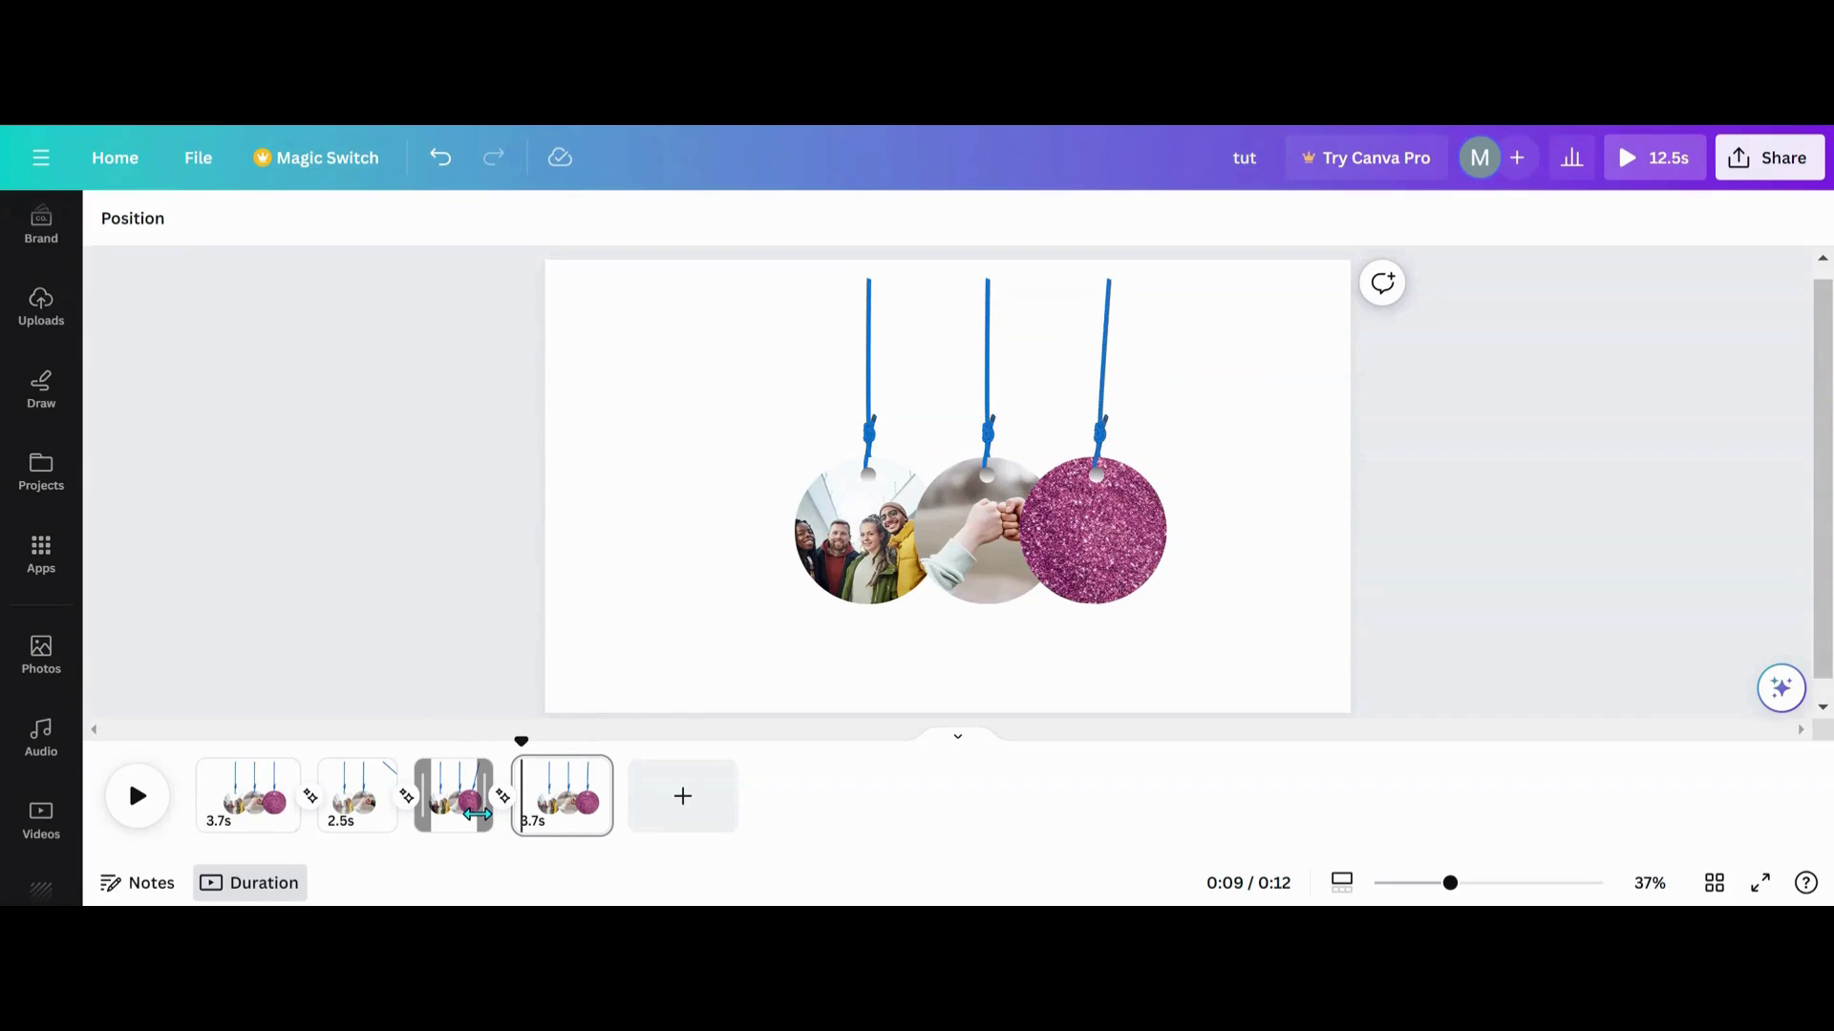
Trim page 3 to 2.3 seconds and play the swing animation from page 2
left_click_drag(477, 813, 476, 816)
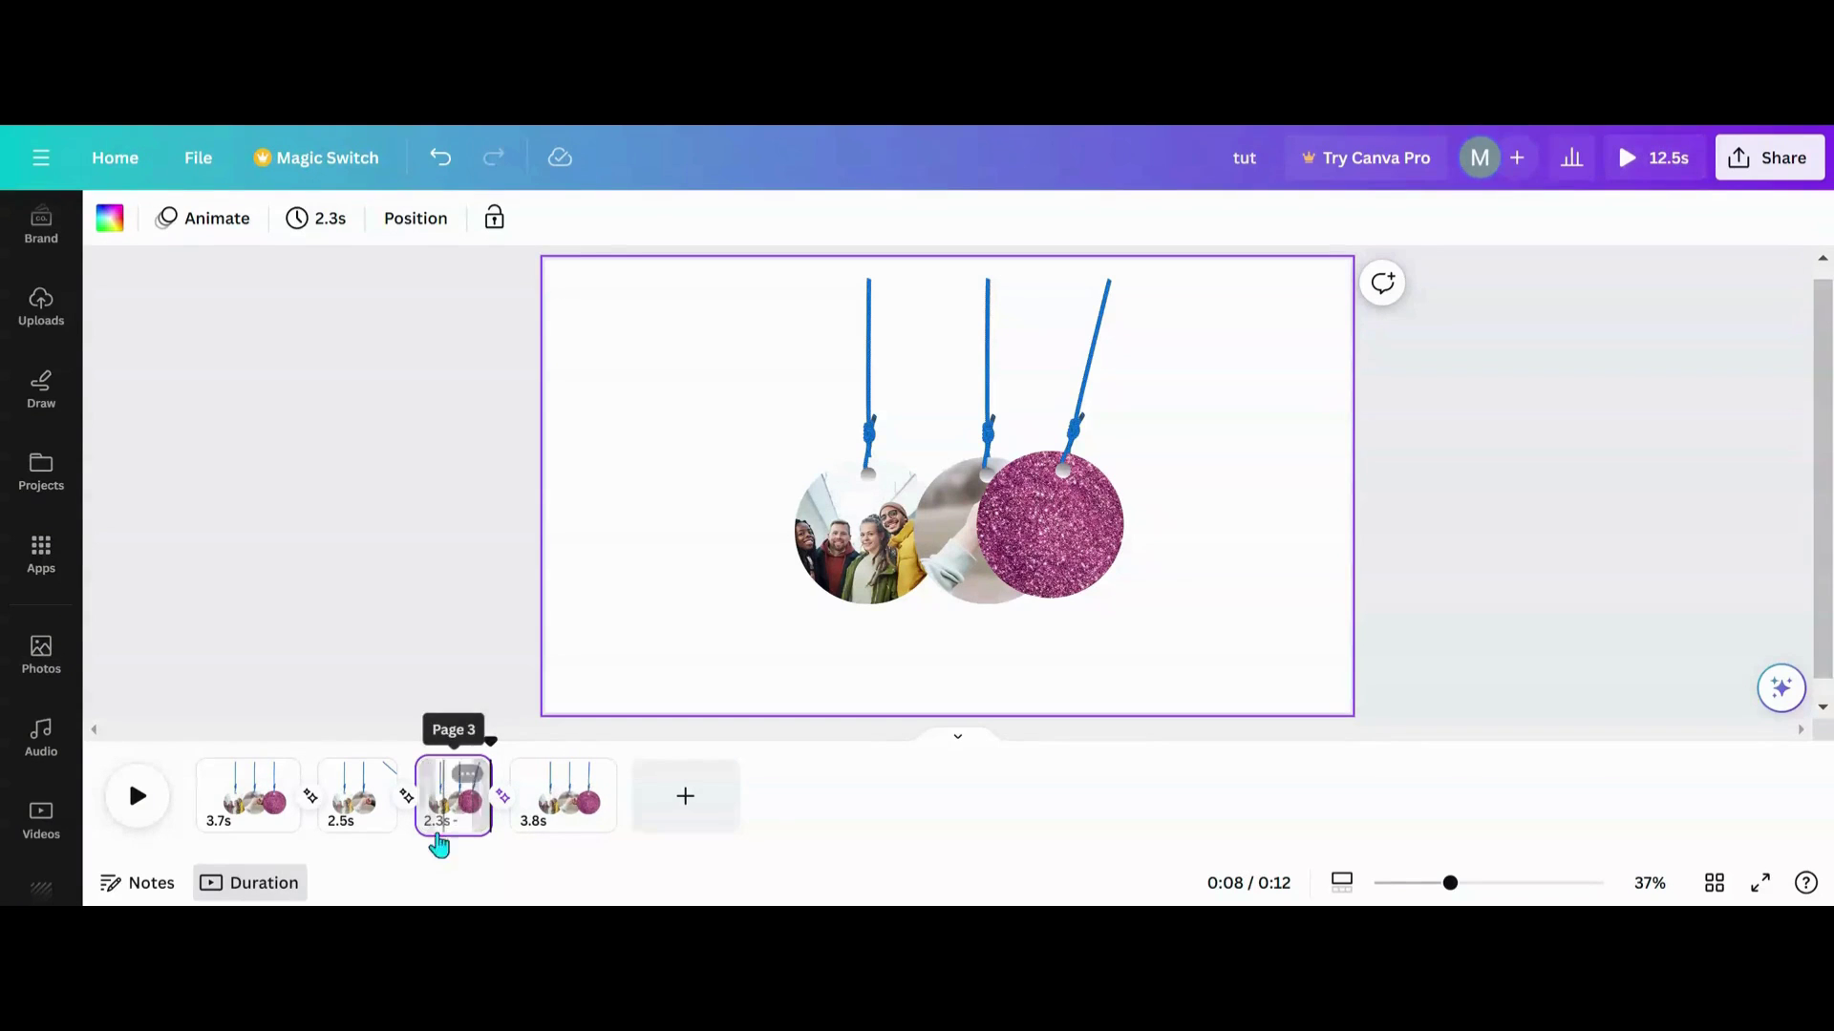
left_click(272, 831)
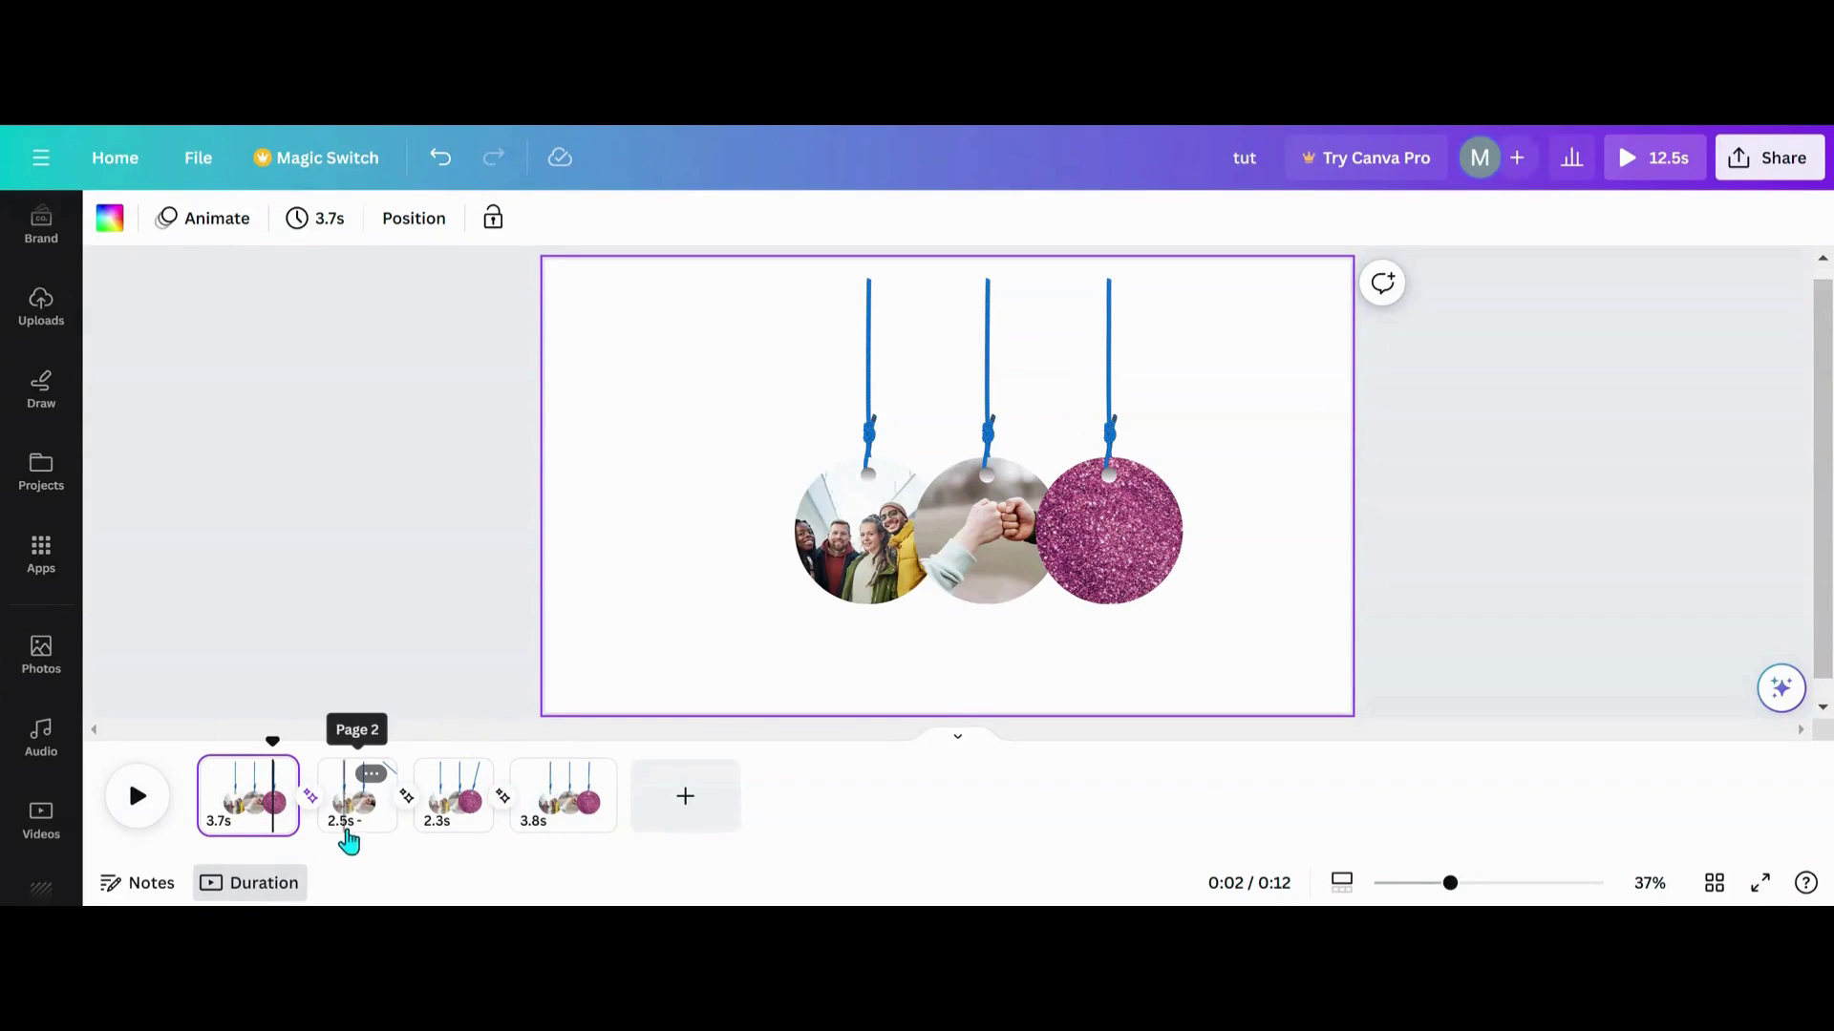
mouse_move(395, 828)
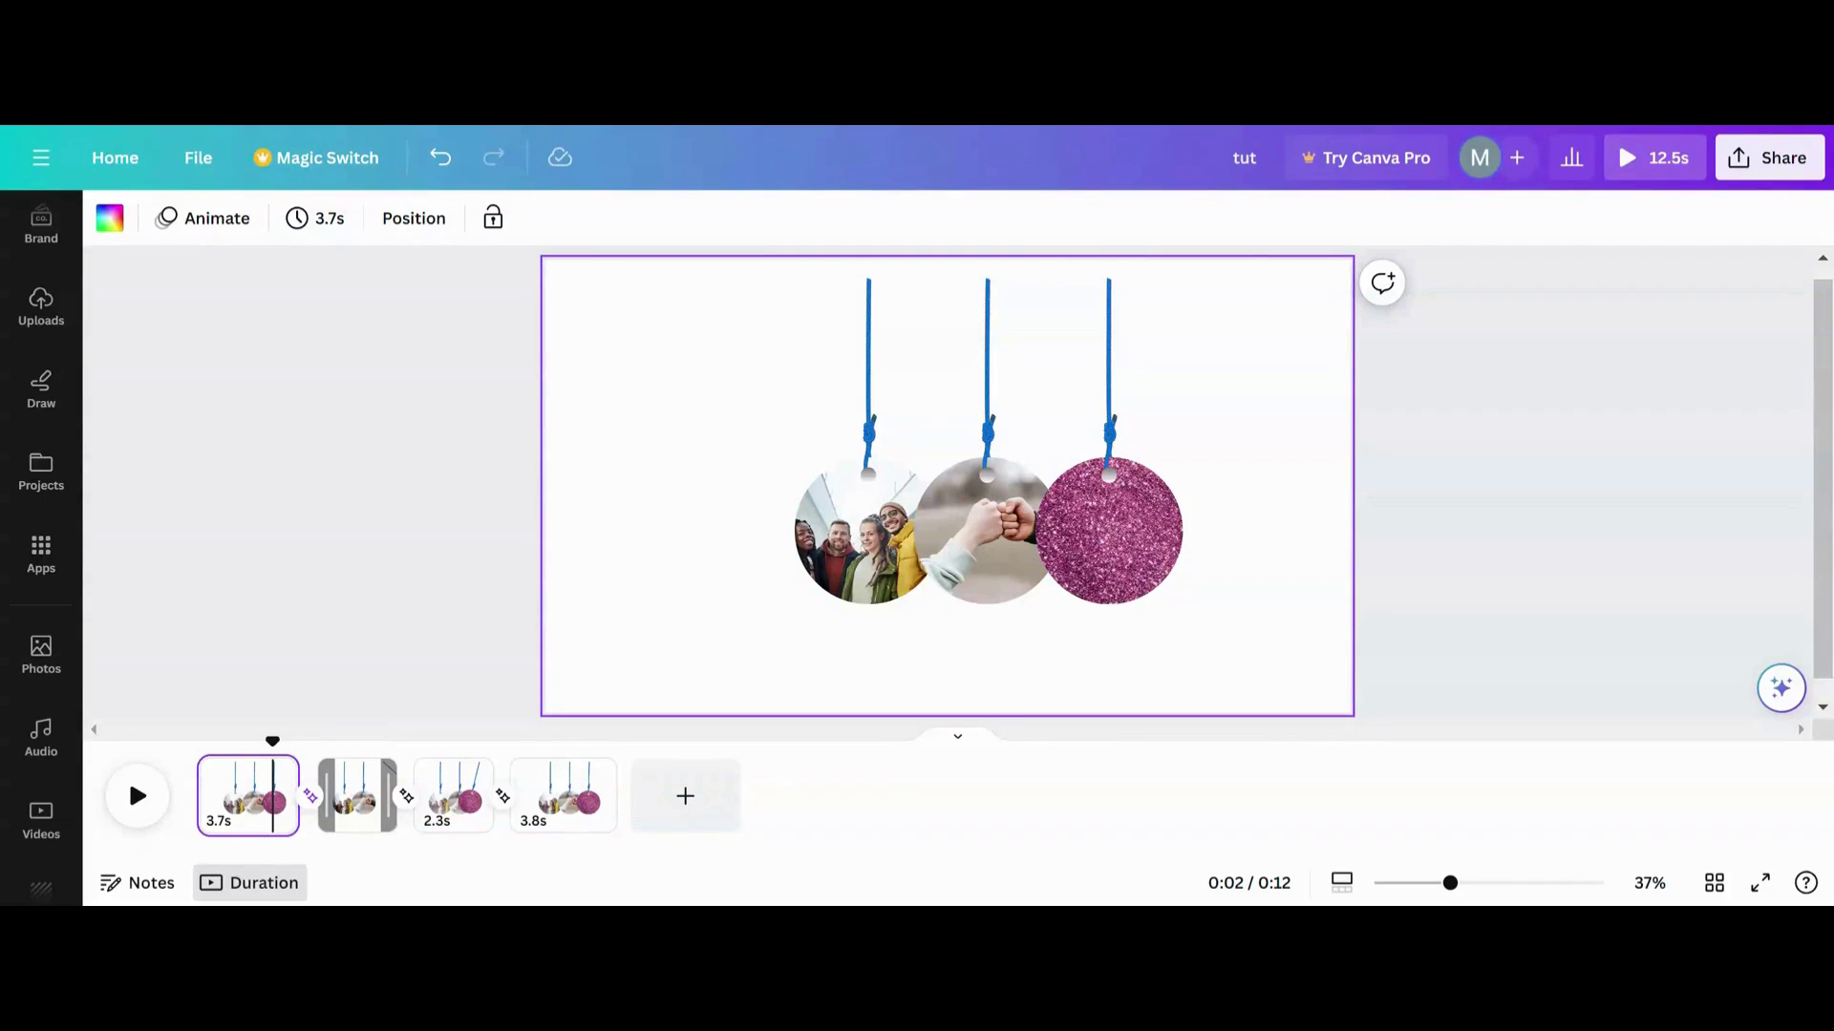
left_click(358, 823)
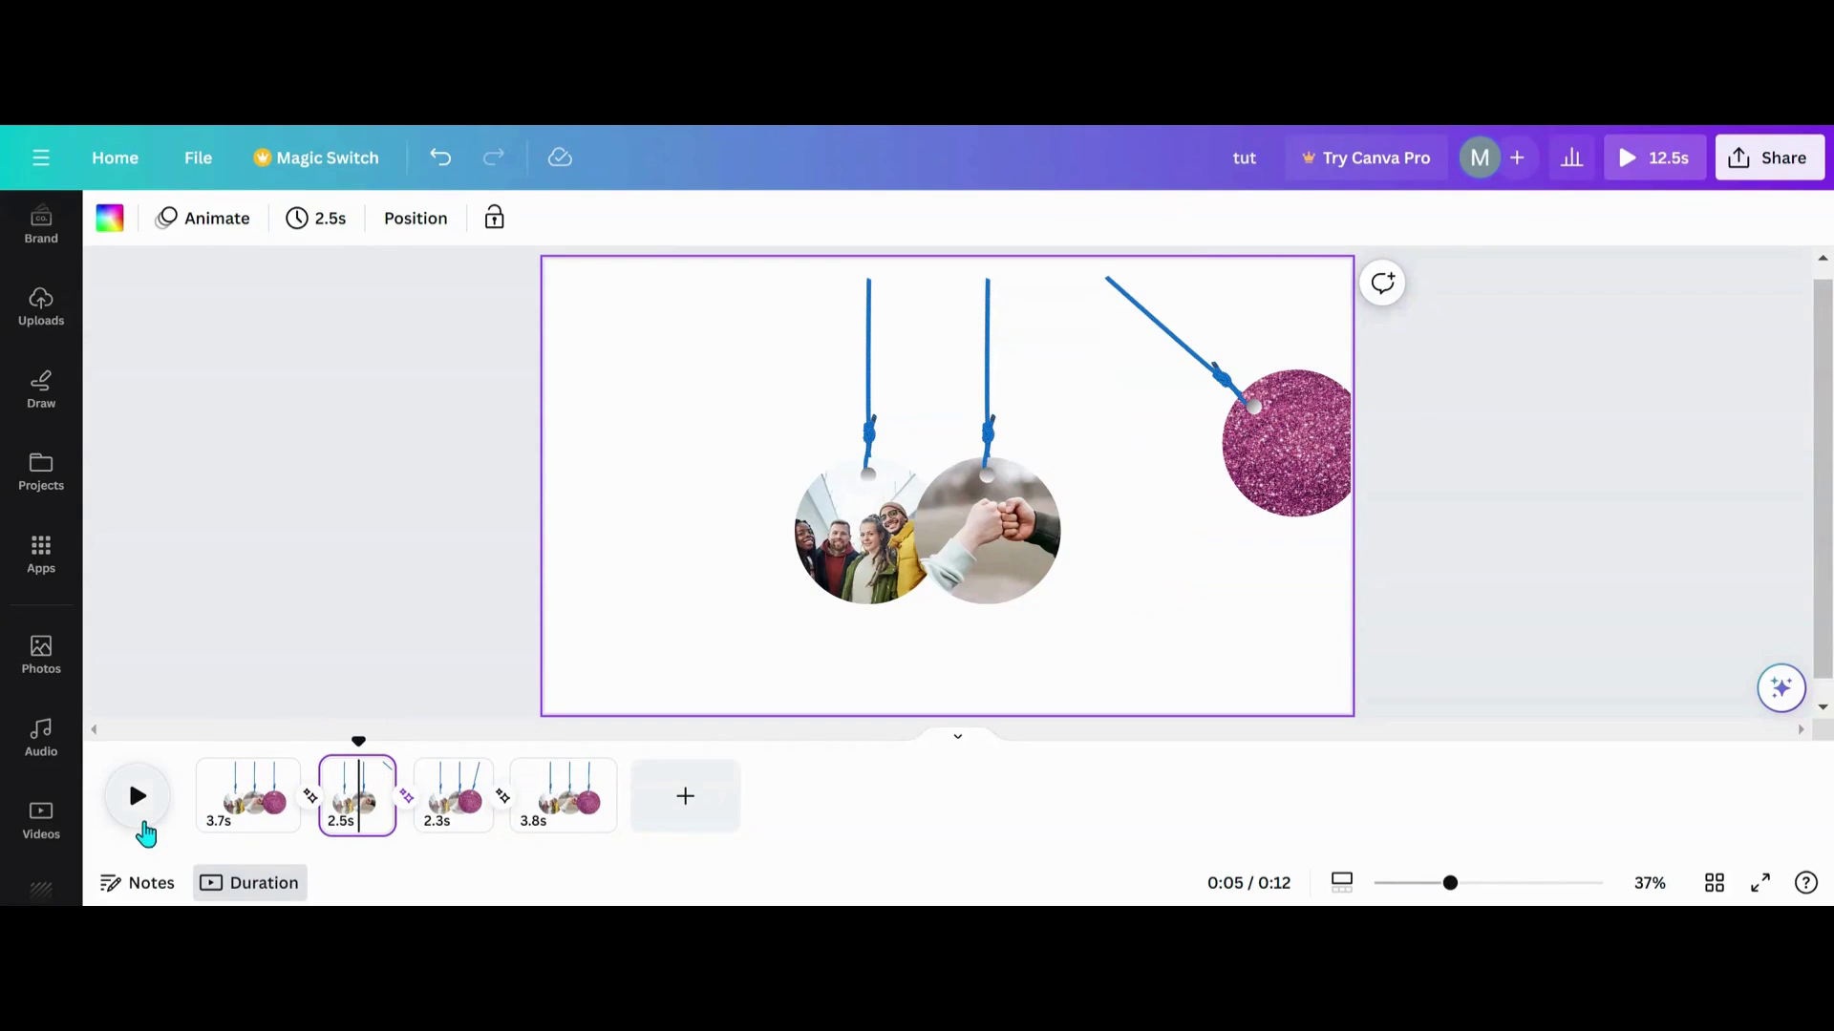
left_click(139, 821)
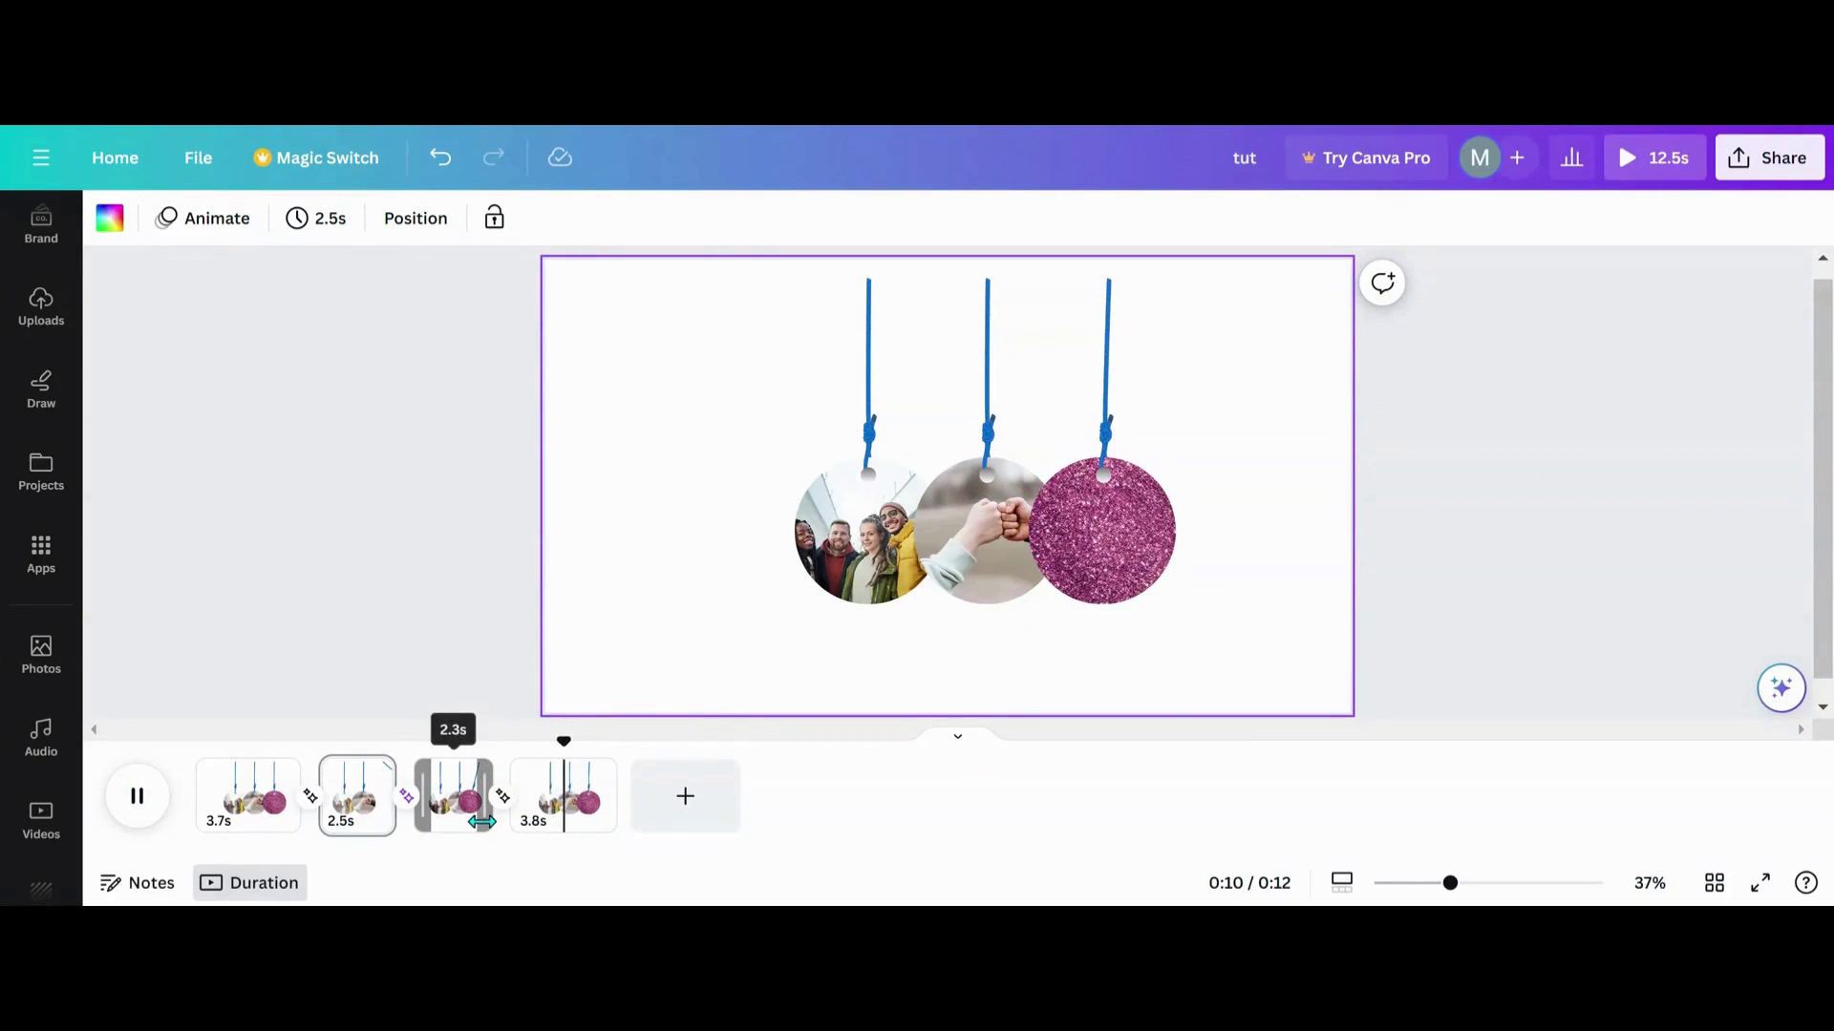
Shorten page 3 to 2.2 seconds and play the animation again from page 1
left_click_drag(480, 821, 478, 823)
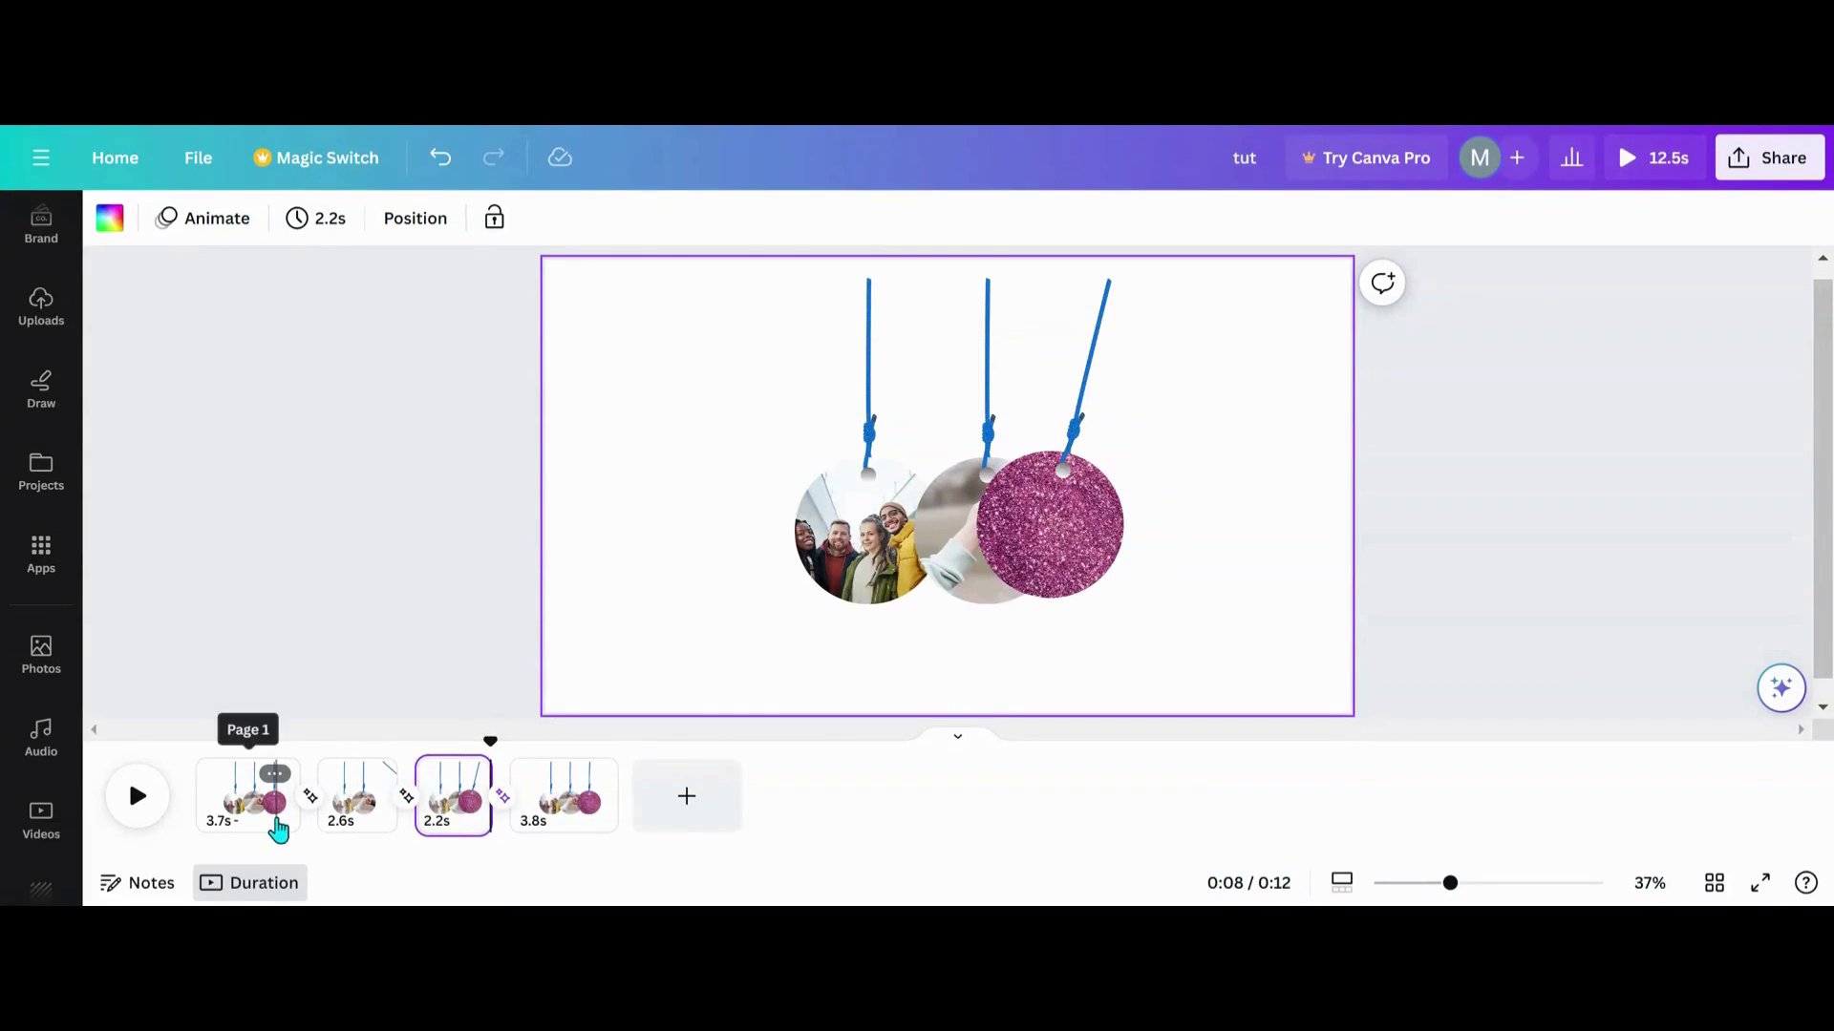
left_click(269, 823)
left_click(139, 802)
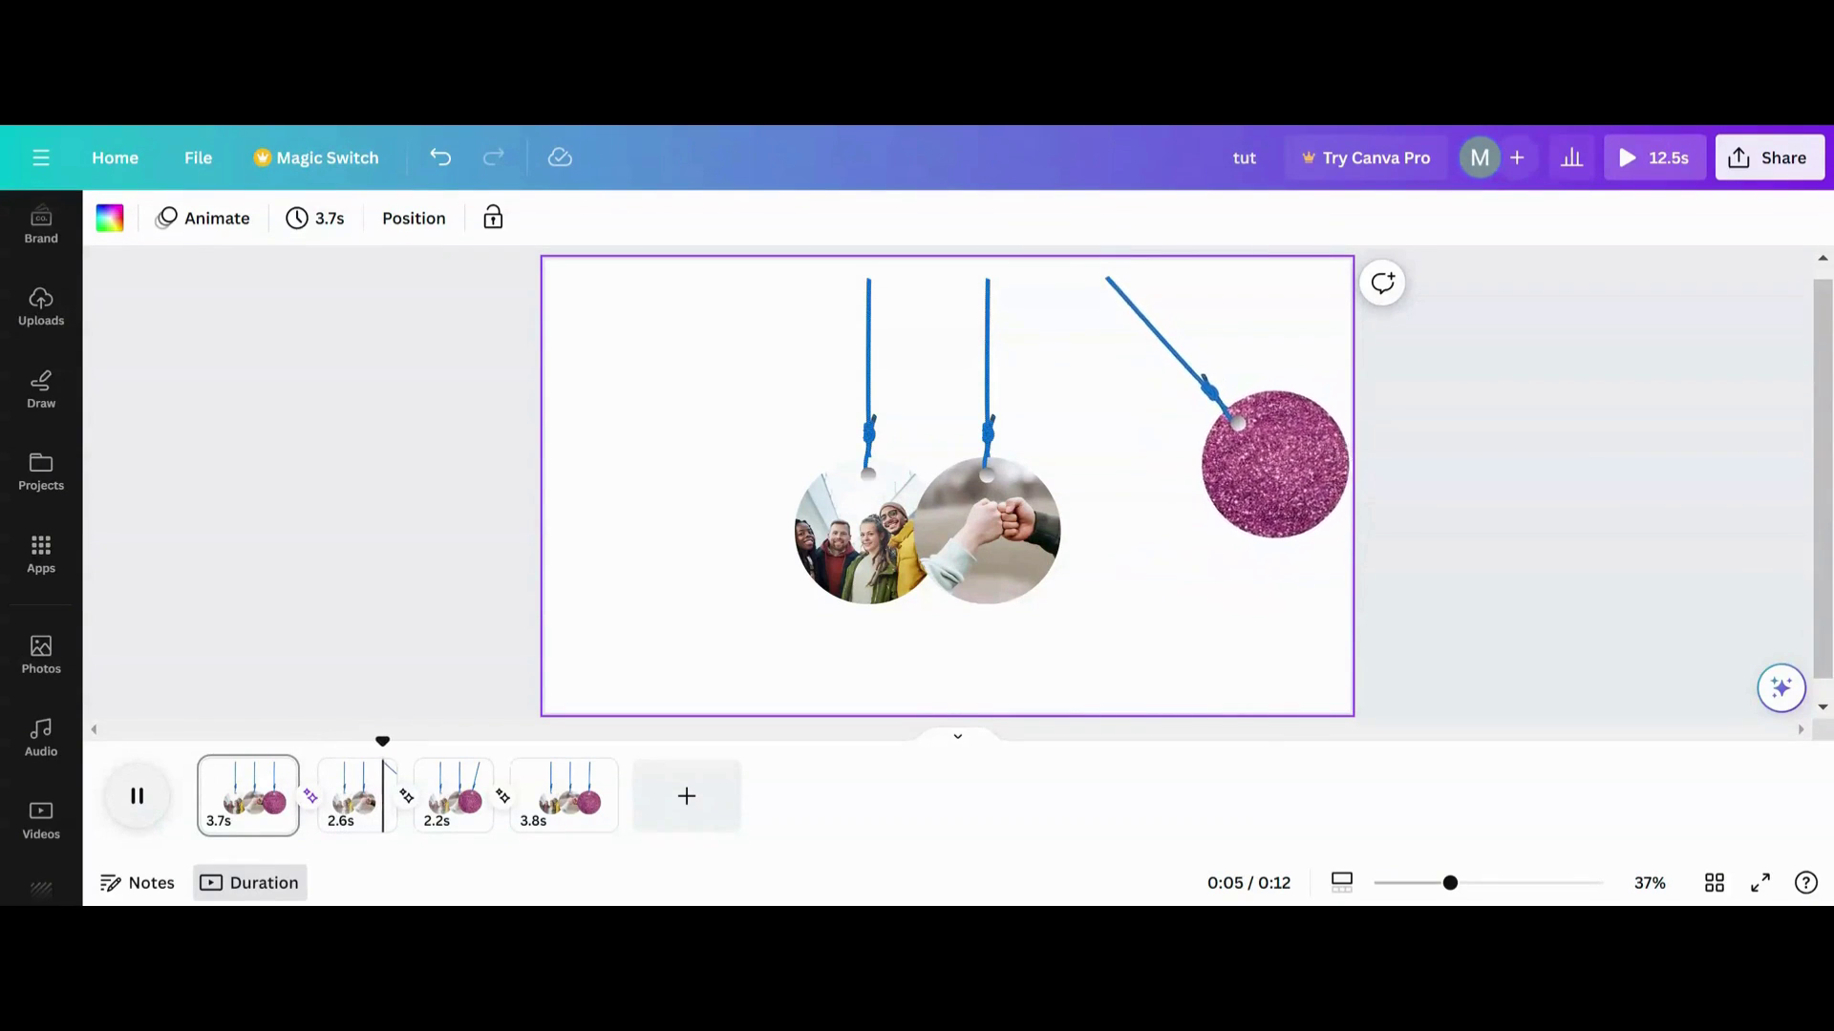
Shorten page 2 to 2.3 seconds and preview the swing from page 1, stopping on page 4
left_click_drag(391, 825, 384, 825)
left_click(268, 833)
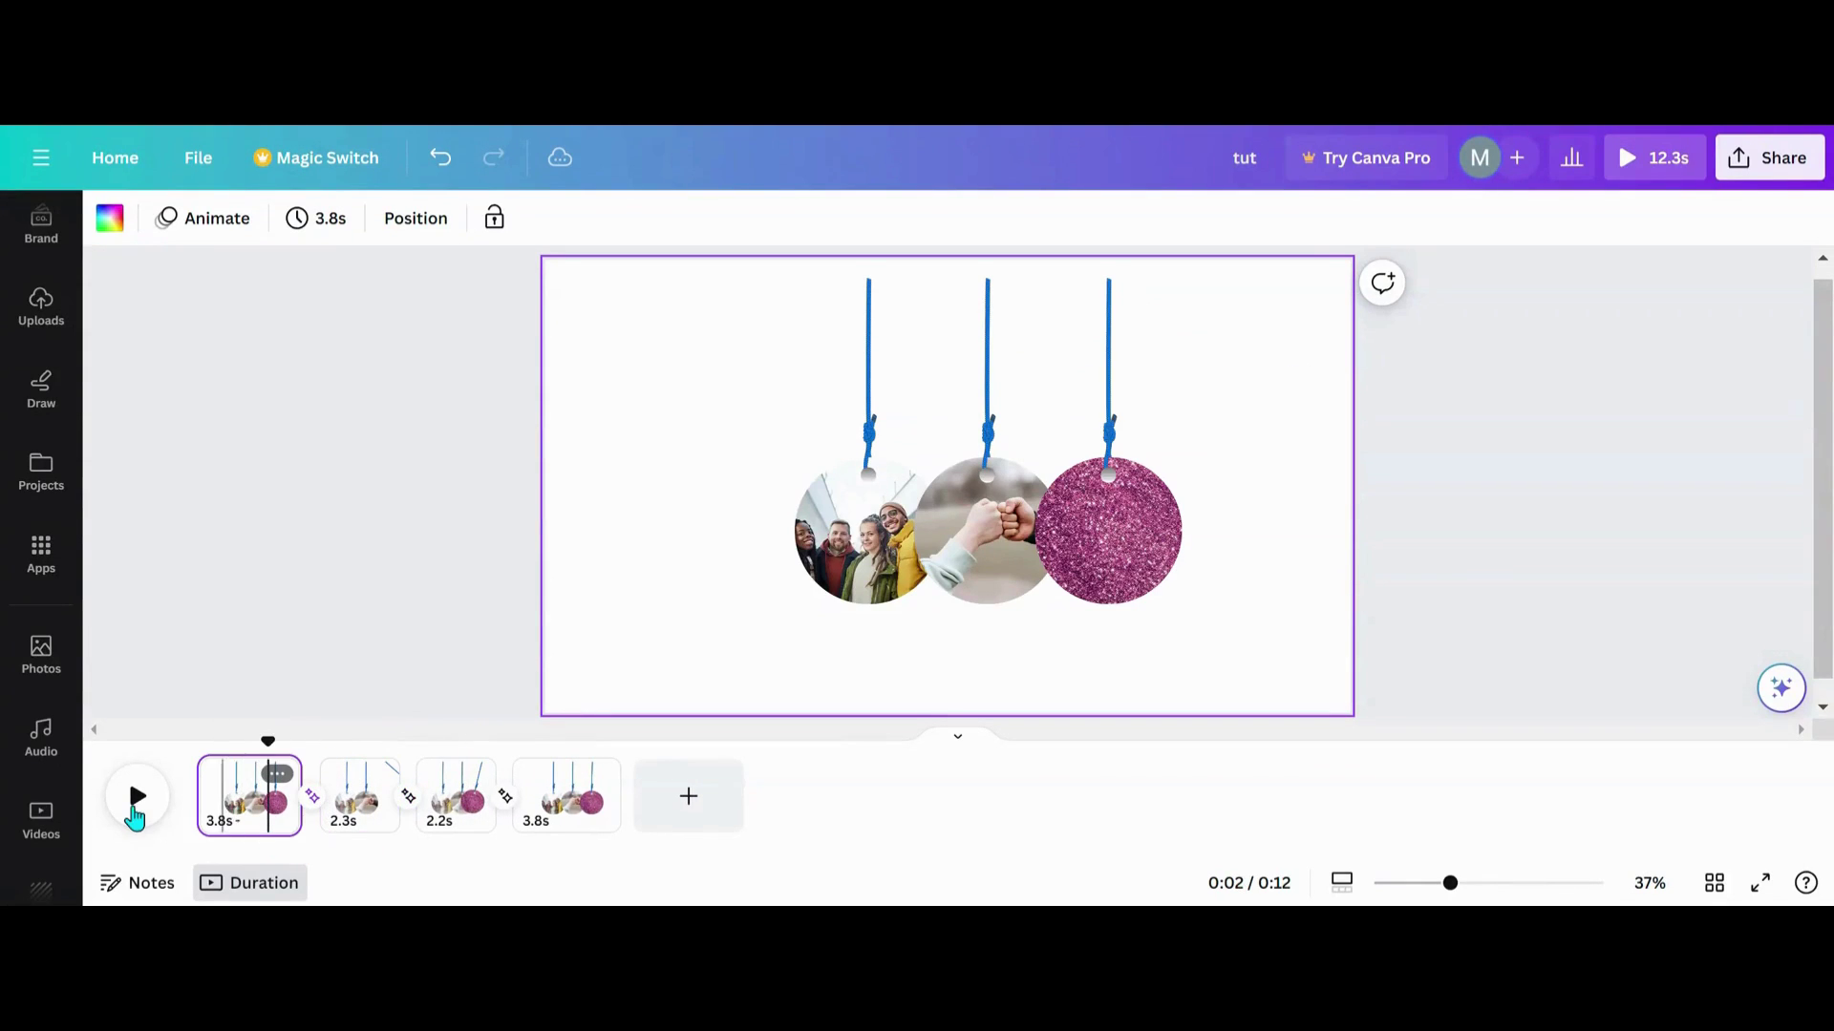
left_click(136, 796)
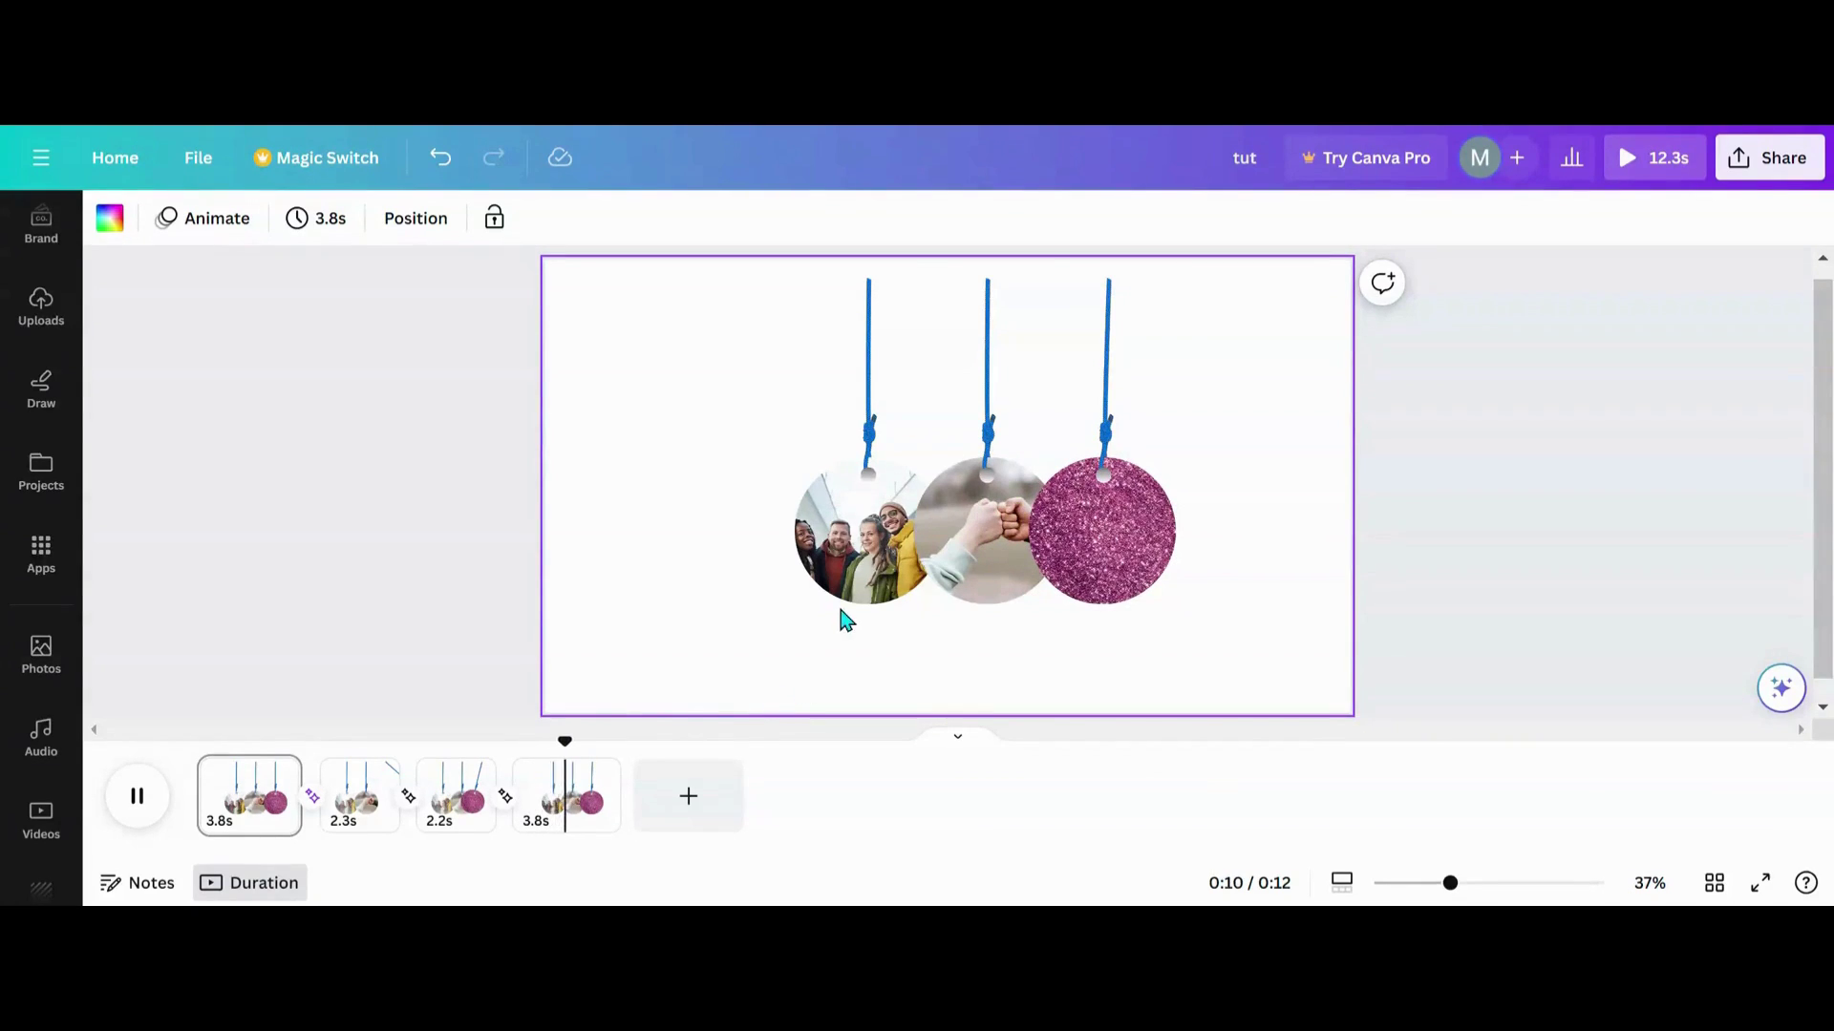
left_click(834, 564)
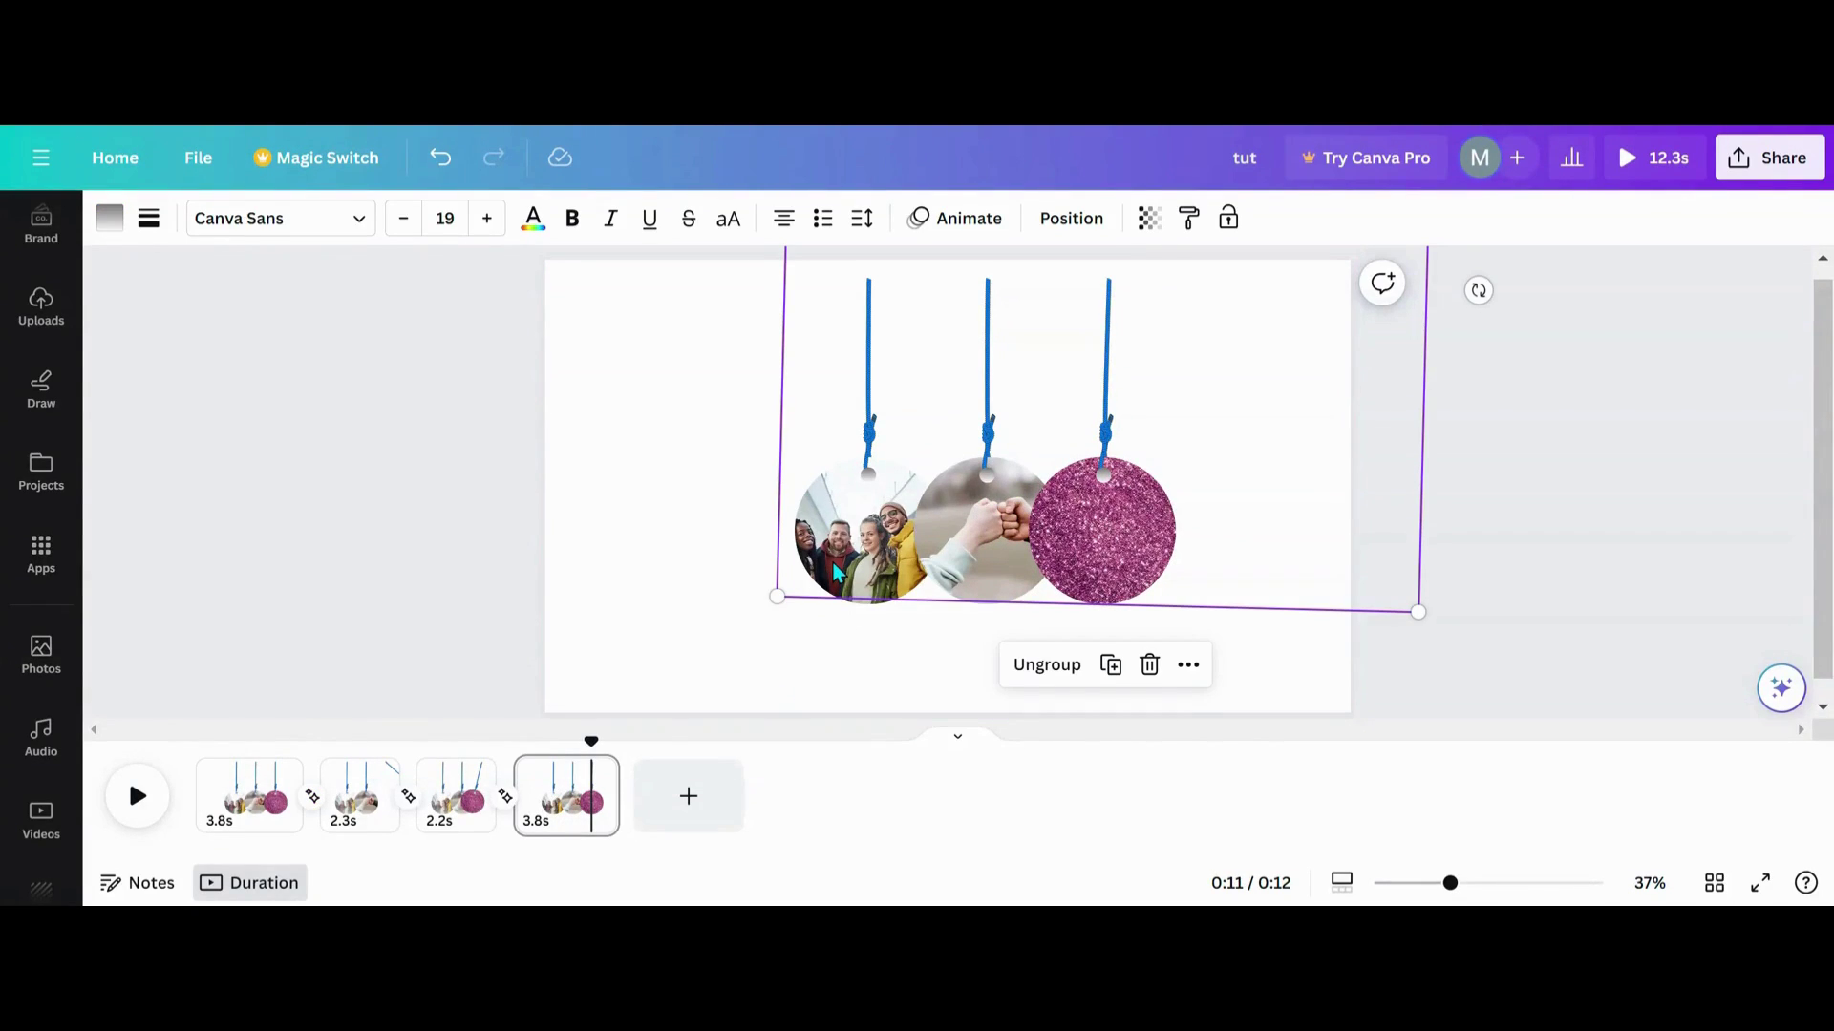
Add a blank page 5 and place the recently used hanging sign graphic near its center
left_click(688, 796)
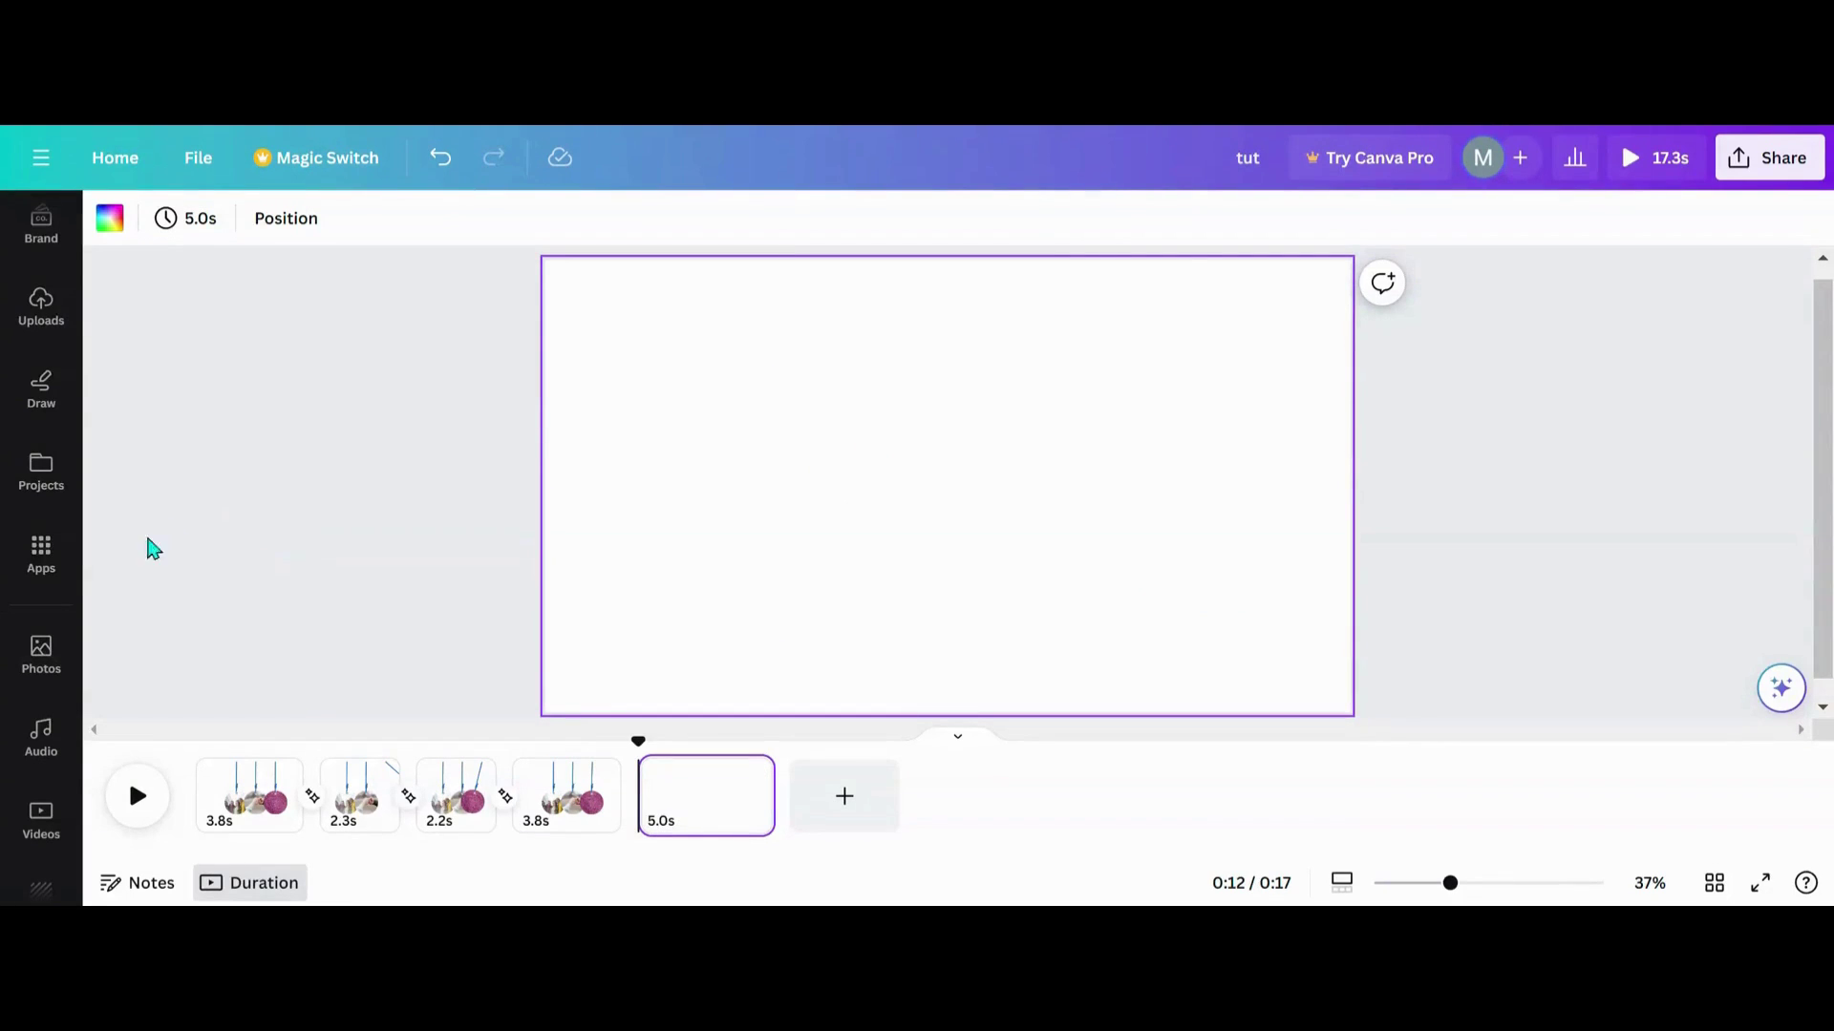
scroll(24, 524, "up", 3)
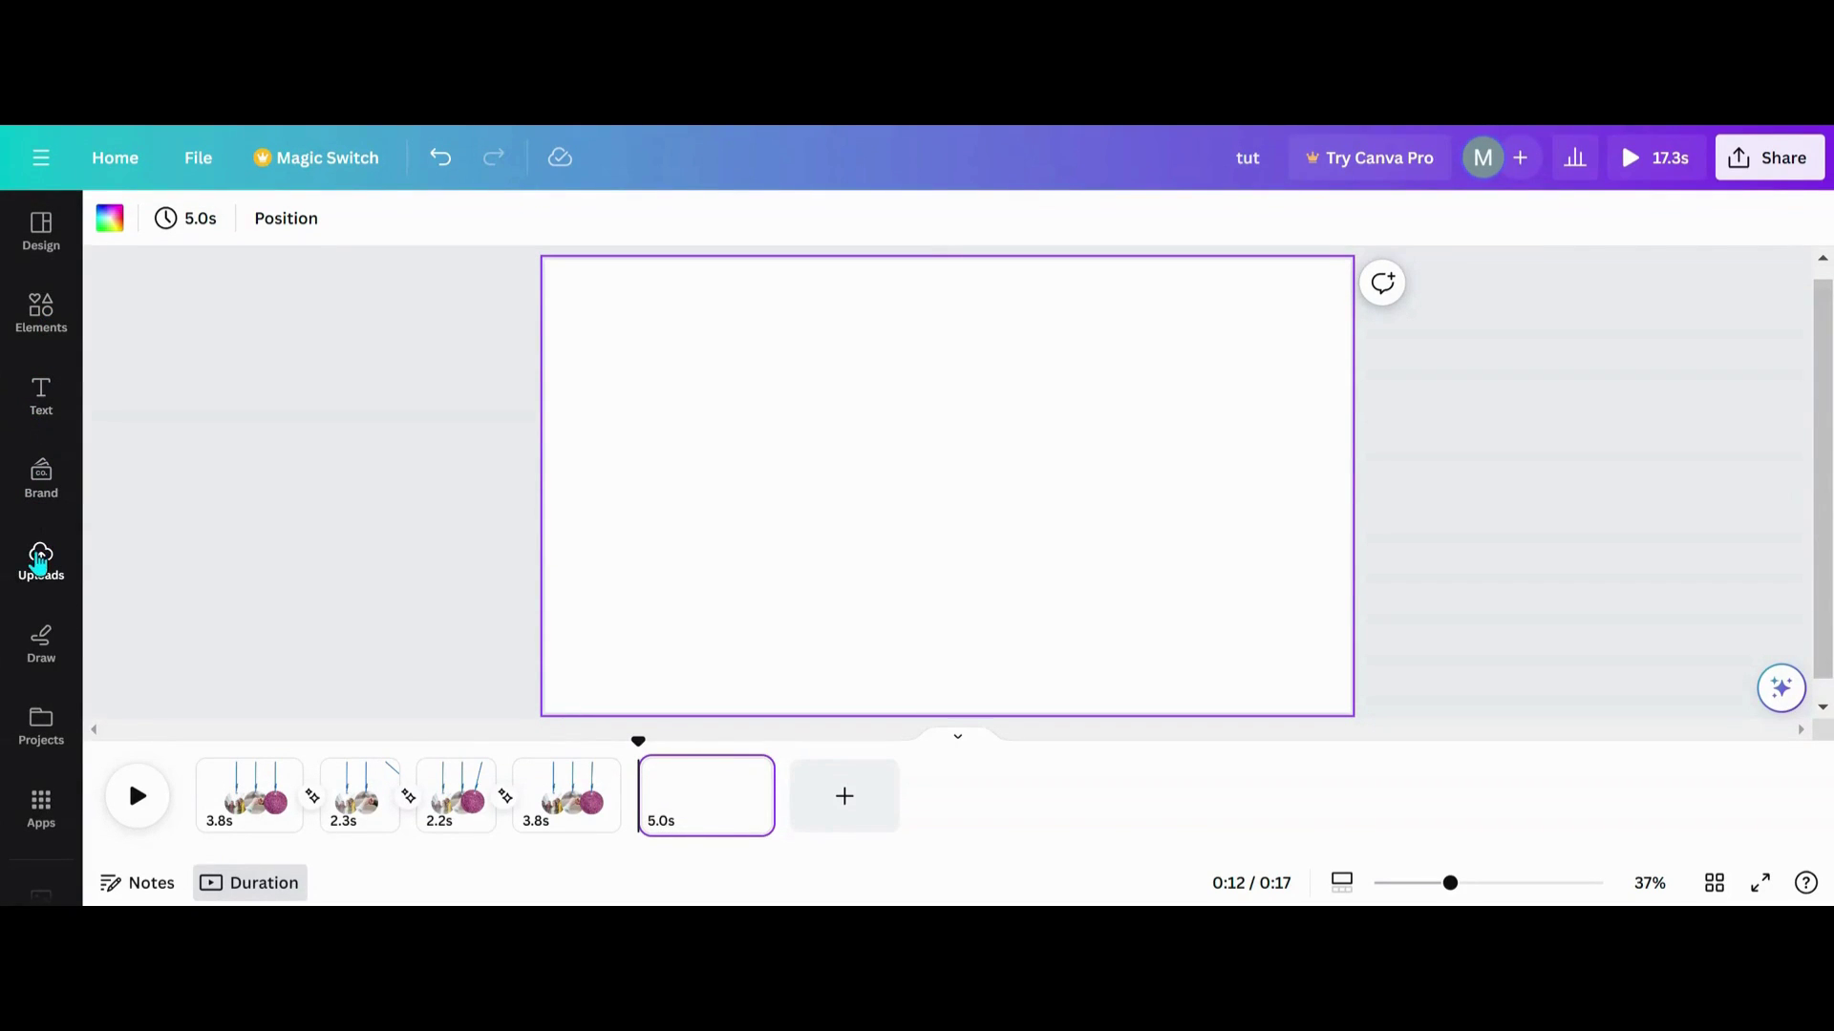
left_click(41, 310)
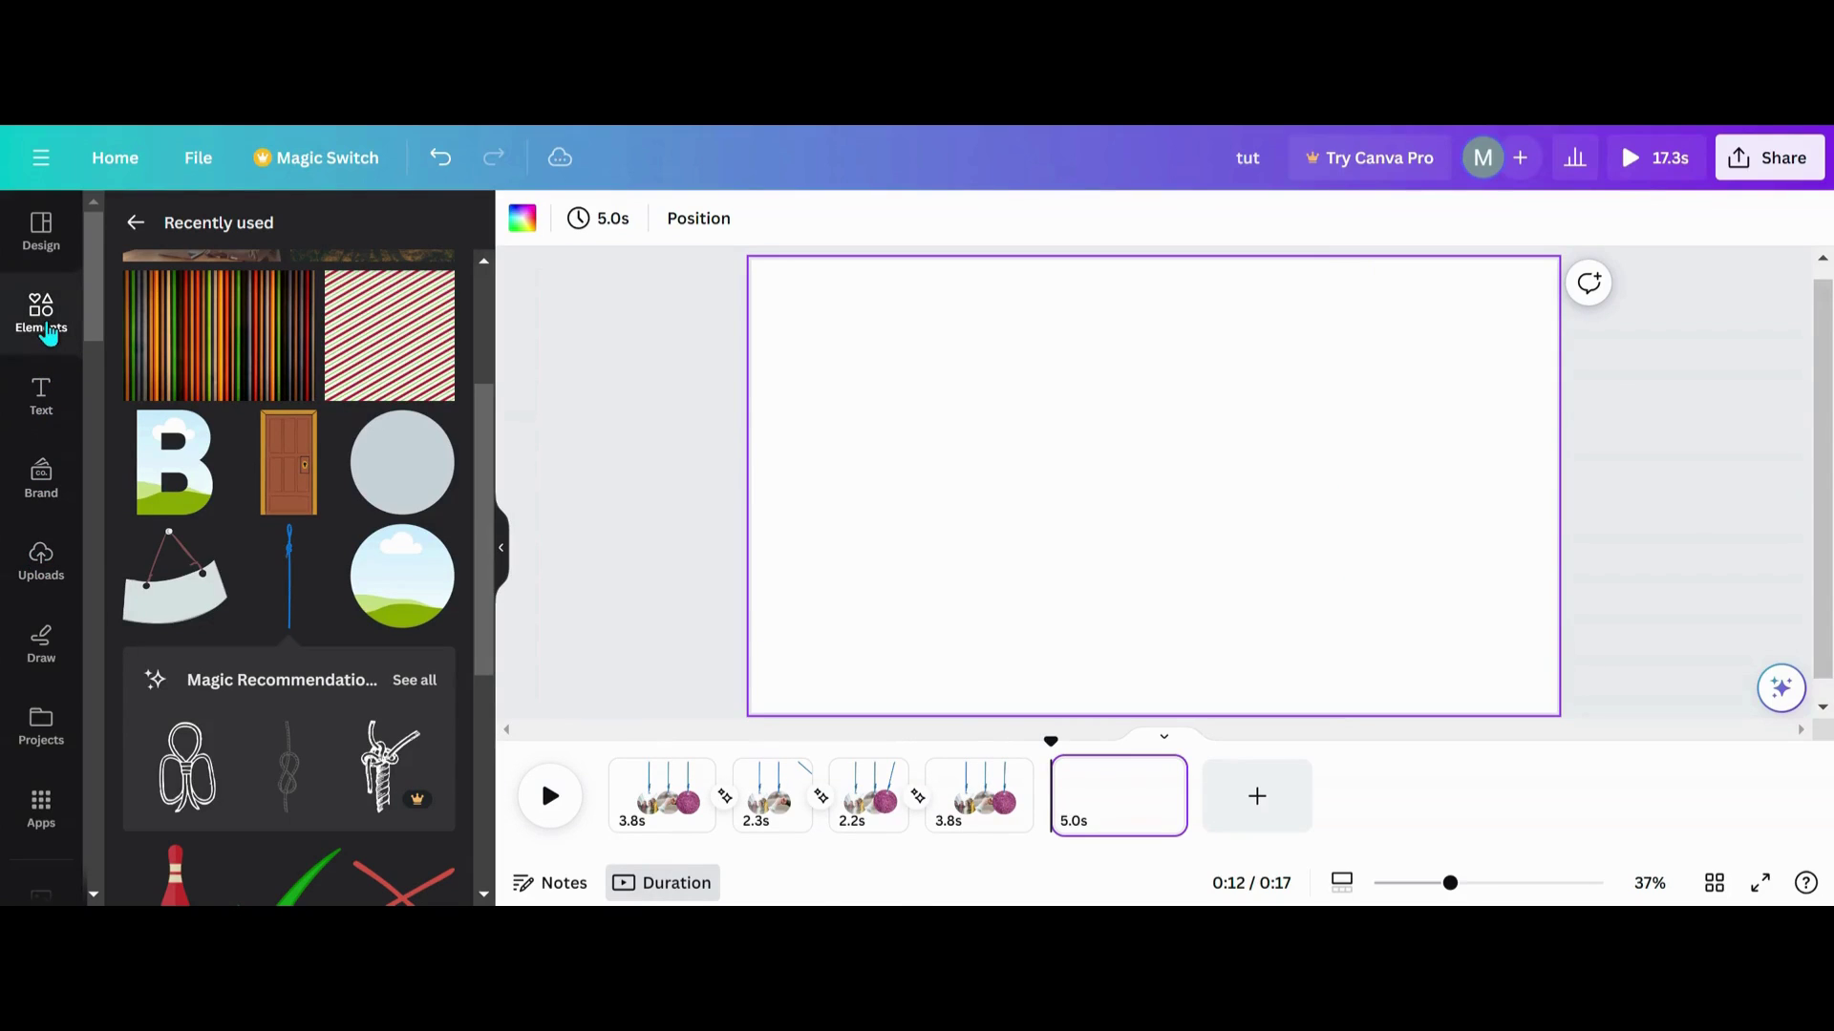
left_click(206, 598)
left_click_drag(1105, 578, 1063, 548)
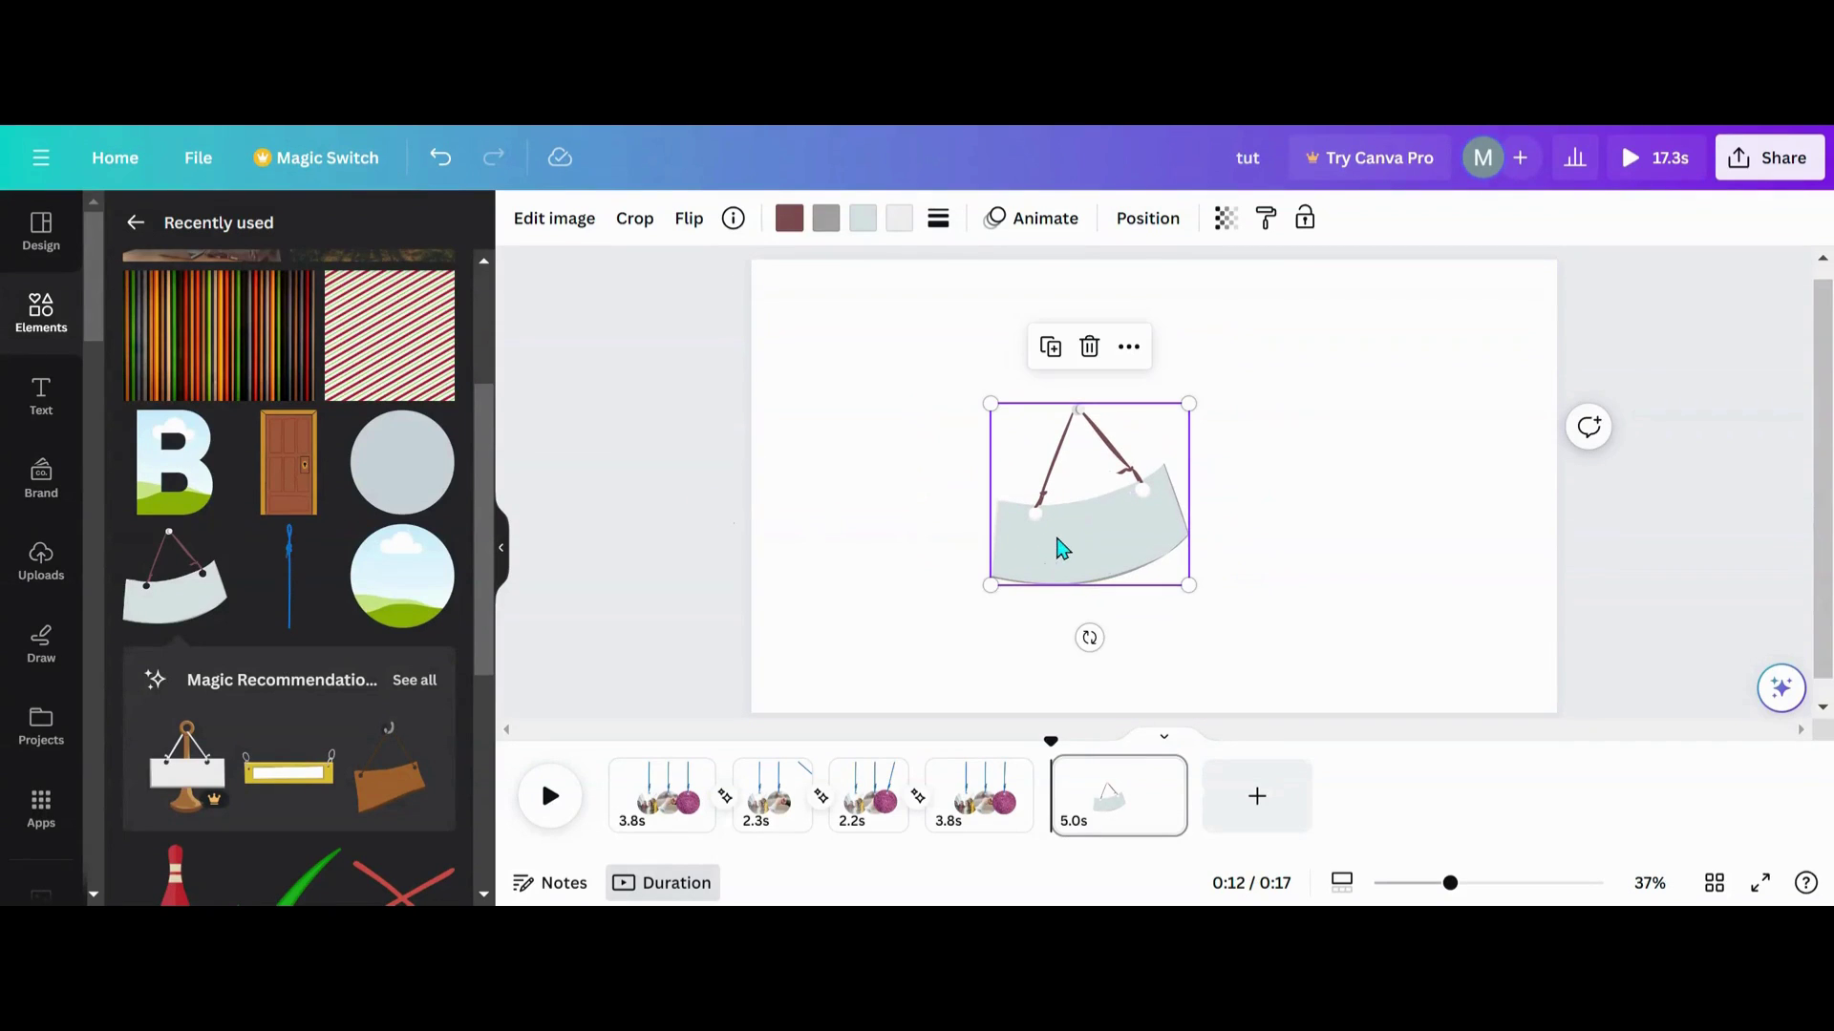
Add a blue circle to page 5, enlarge it beyond the sign's size and move it over the sign
left_click(407, 444)
left_click_drag(1166, 512, 1271, 558)
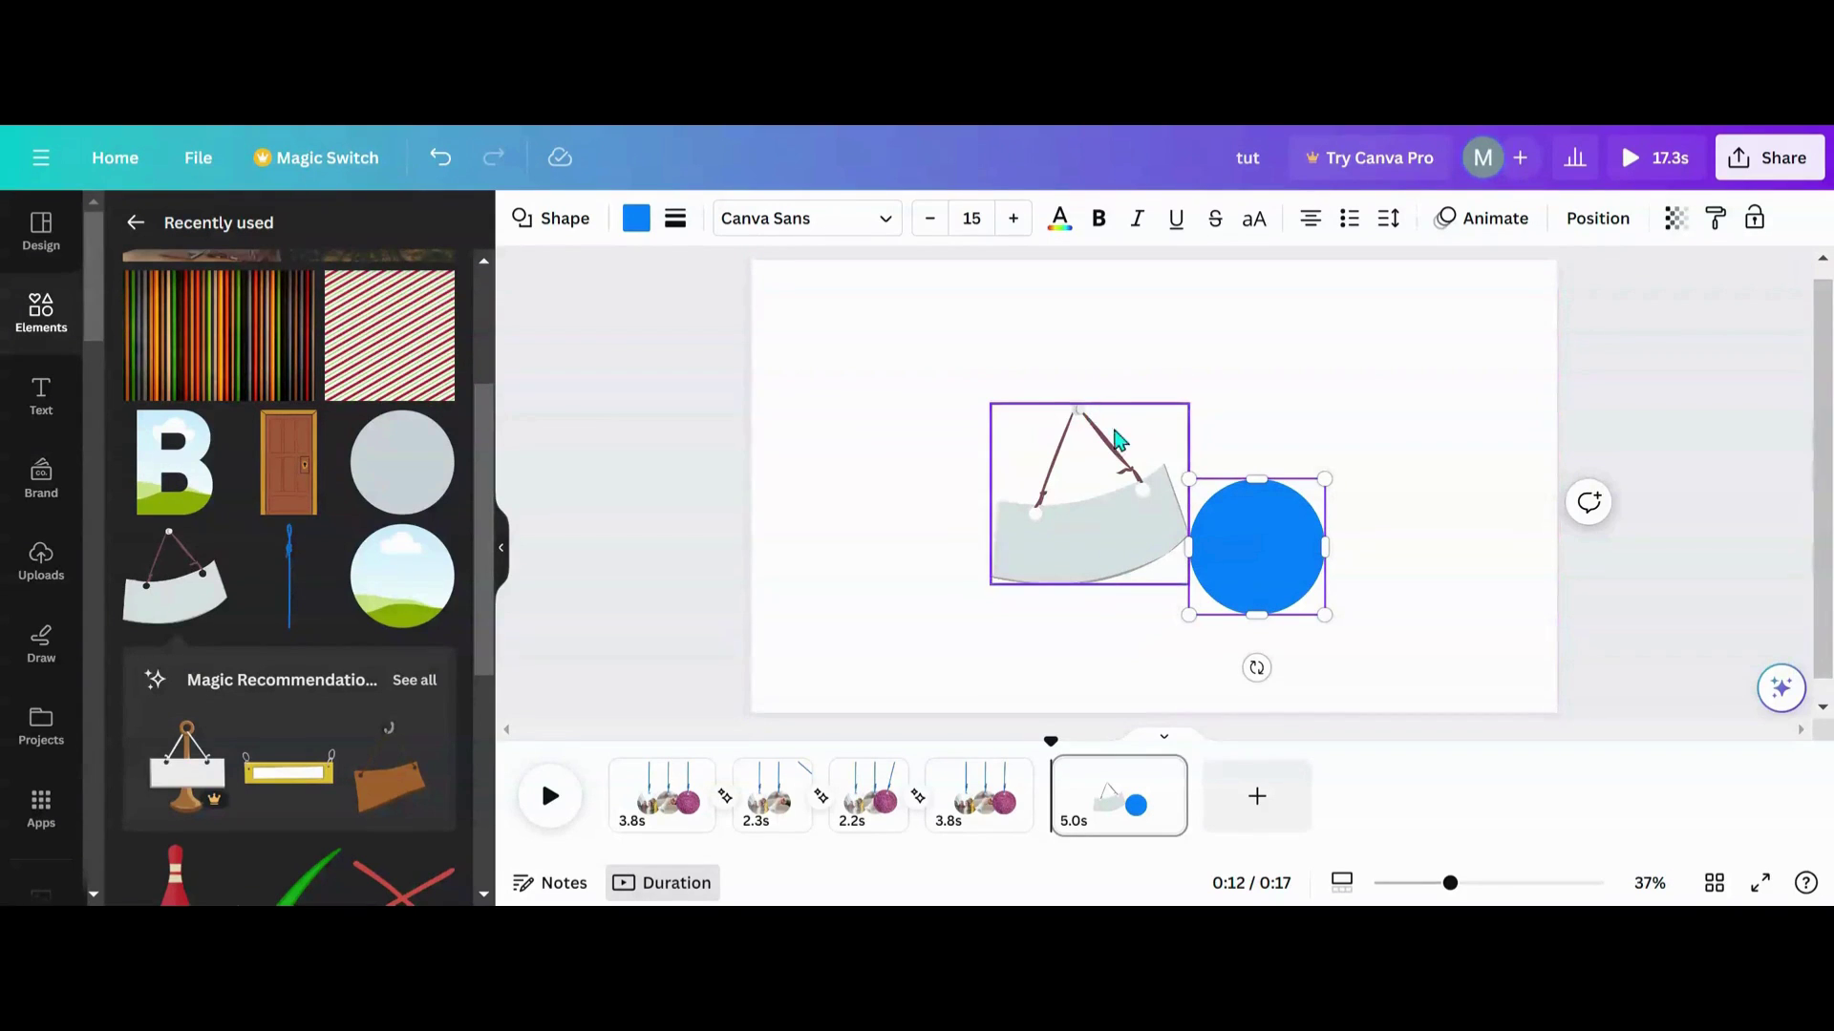
left_click_drag(1326, 474, 1445, 363)
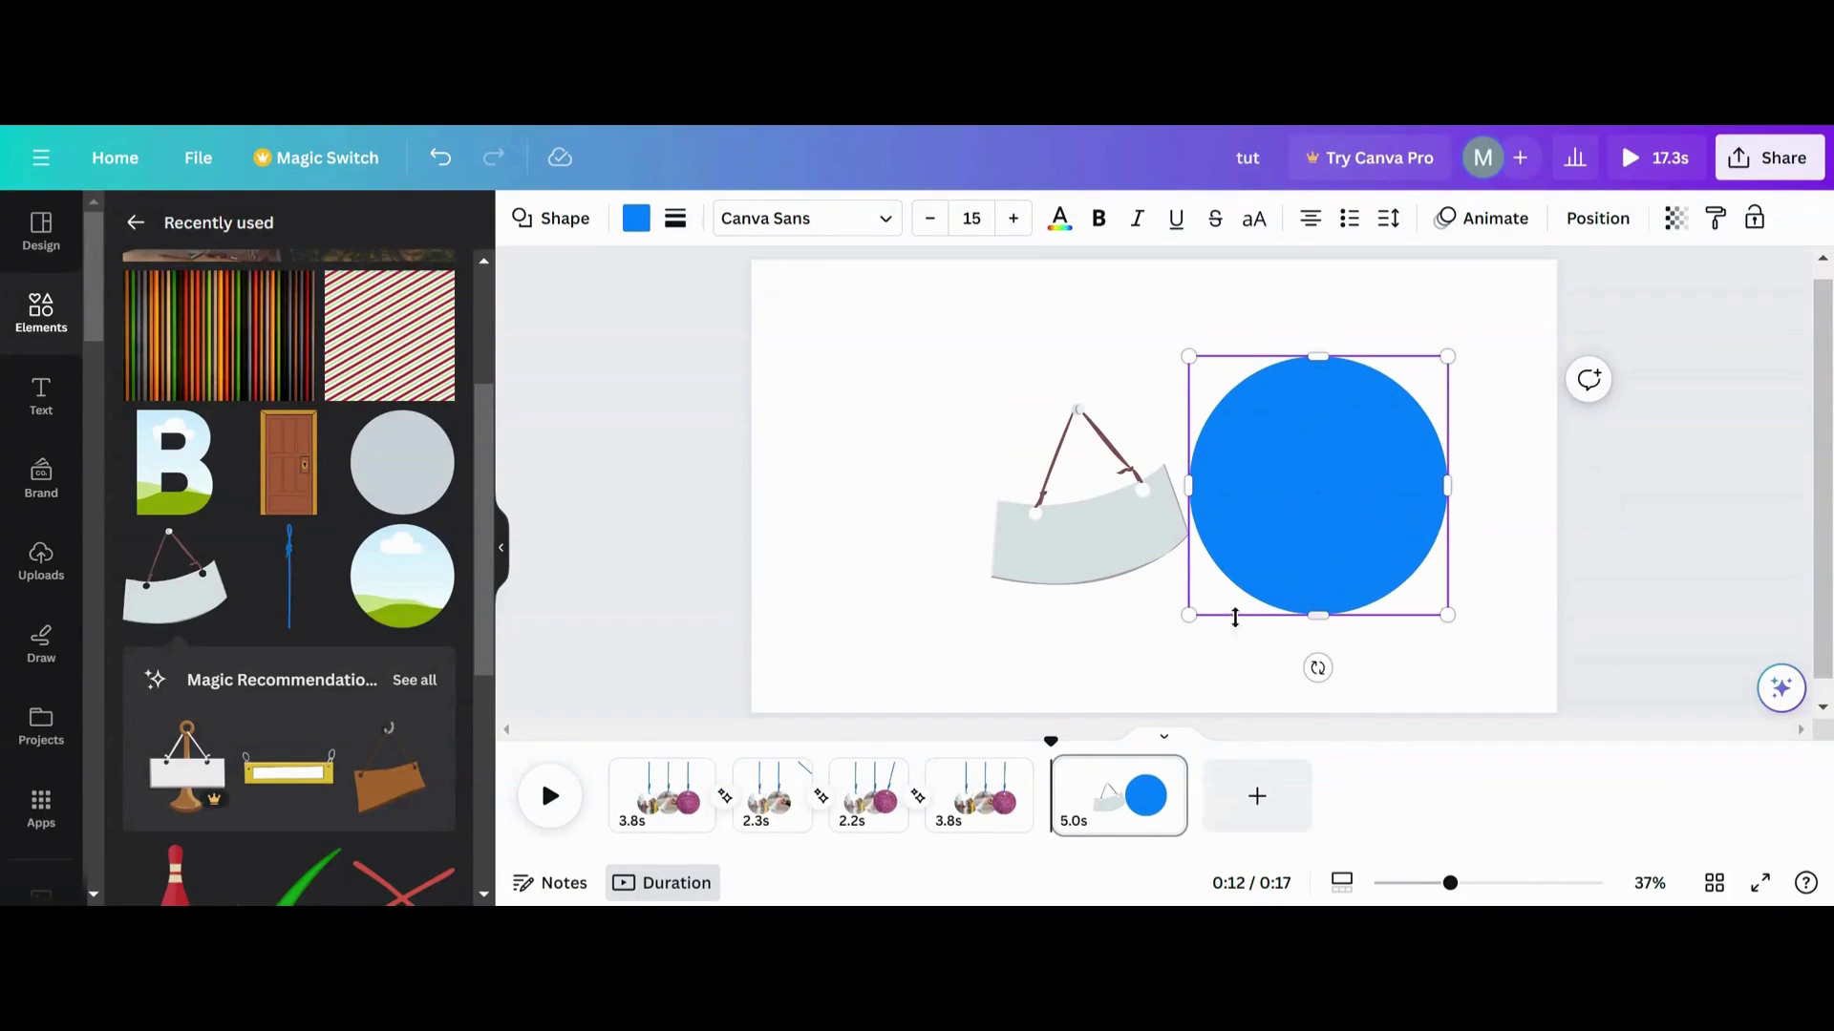
left_click_drag(1188, 615, 1153, 647)
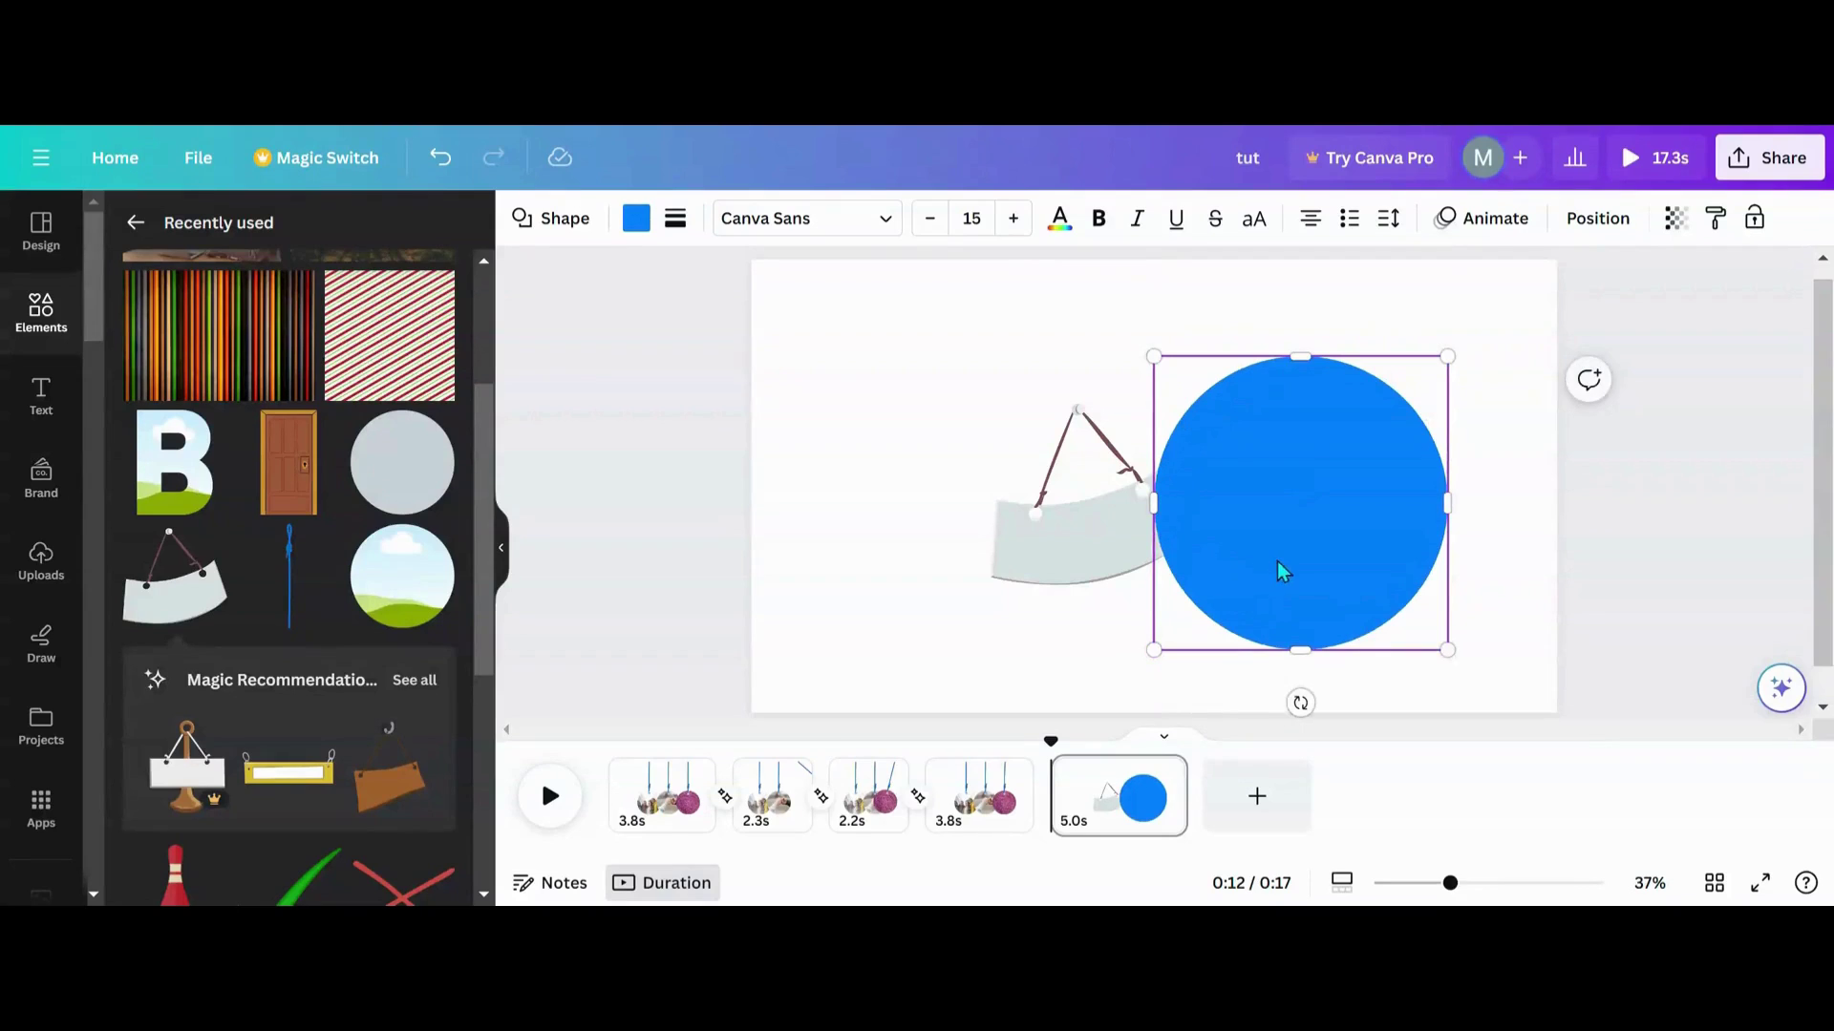
left_click_drag(1281, 573, 1099, 561)
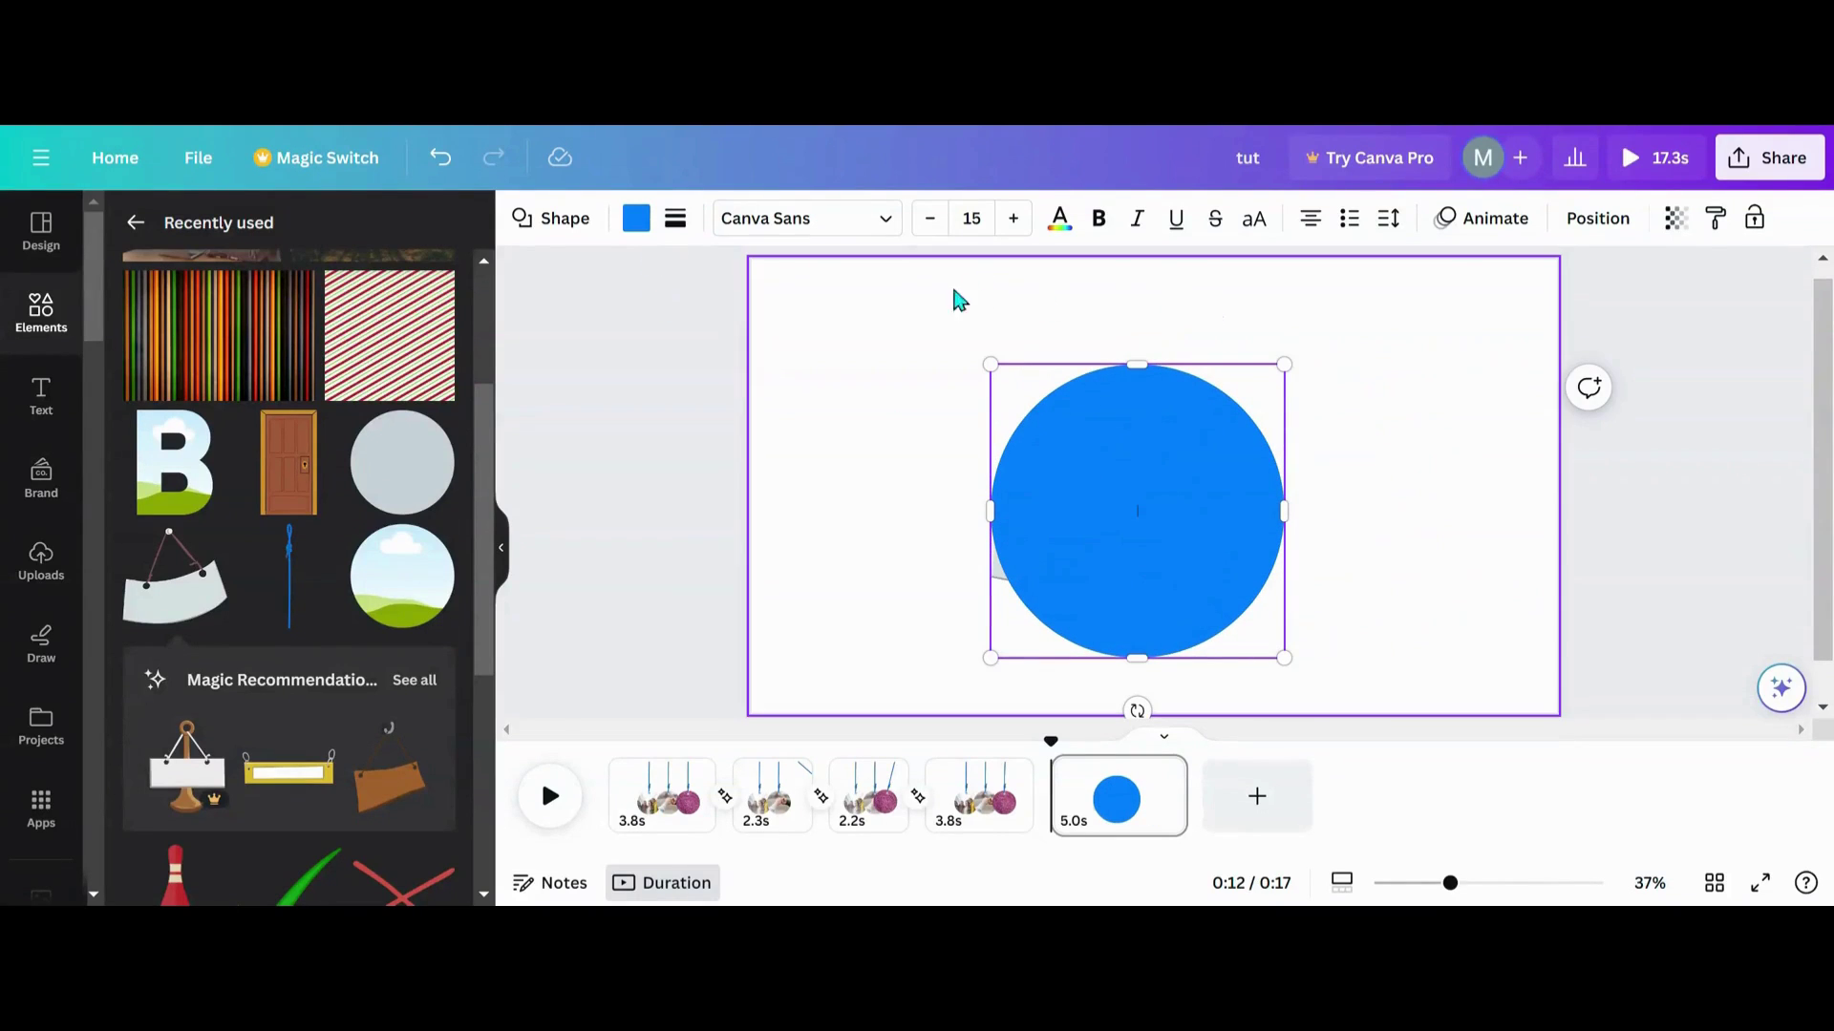
Move the blue circle's layer behind the hanging sign and reposition the circle so it centers on the sign's nail
left_click(1608, 232)
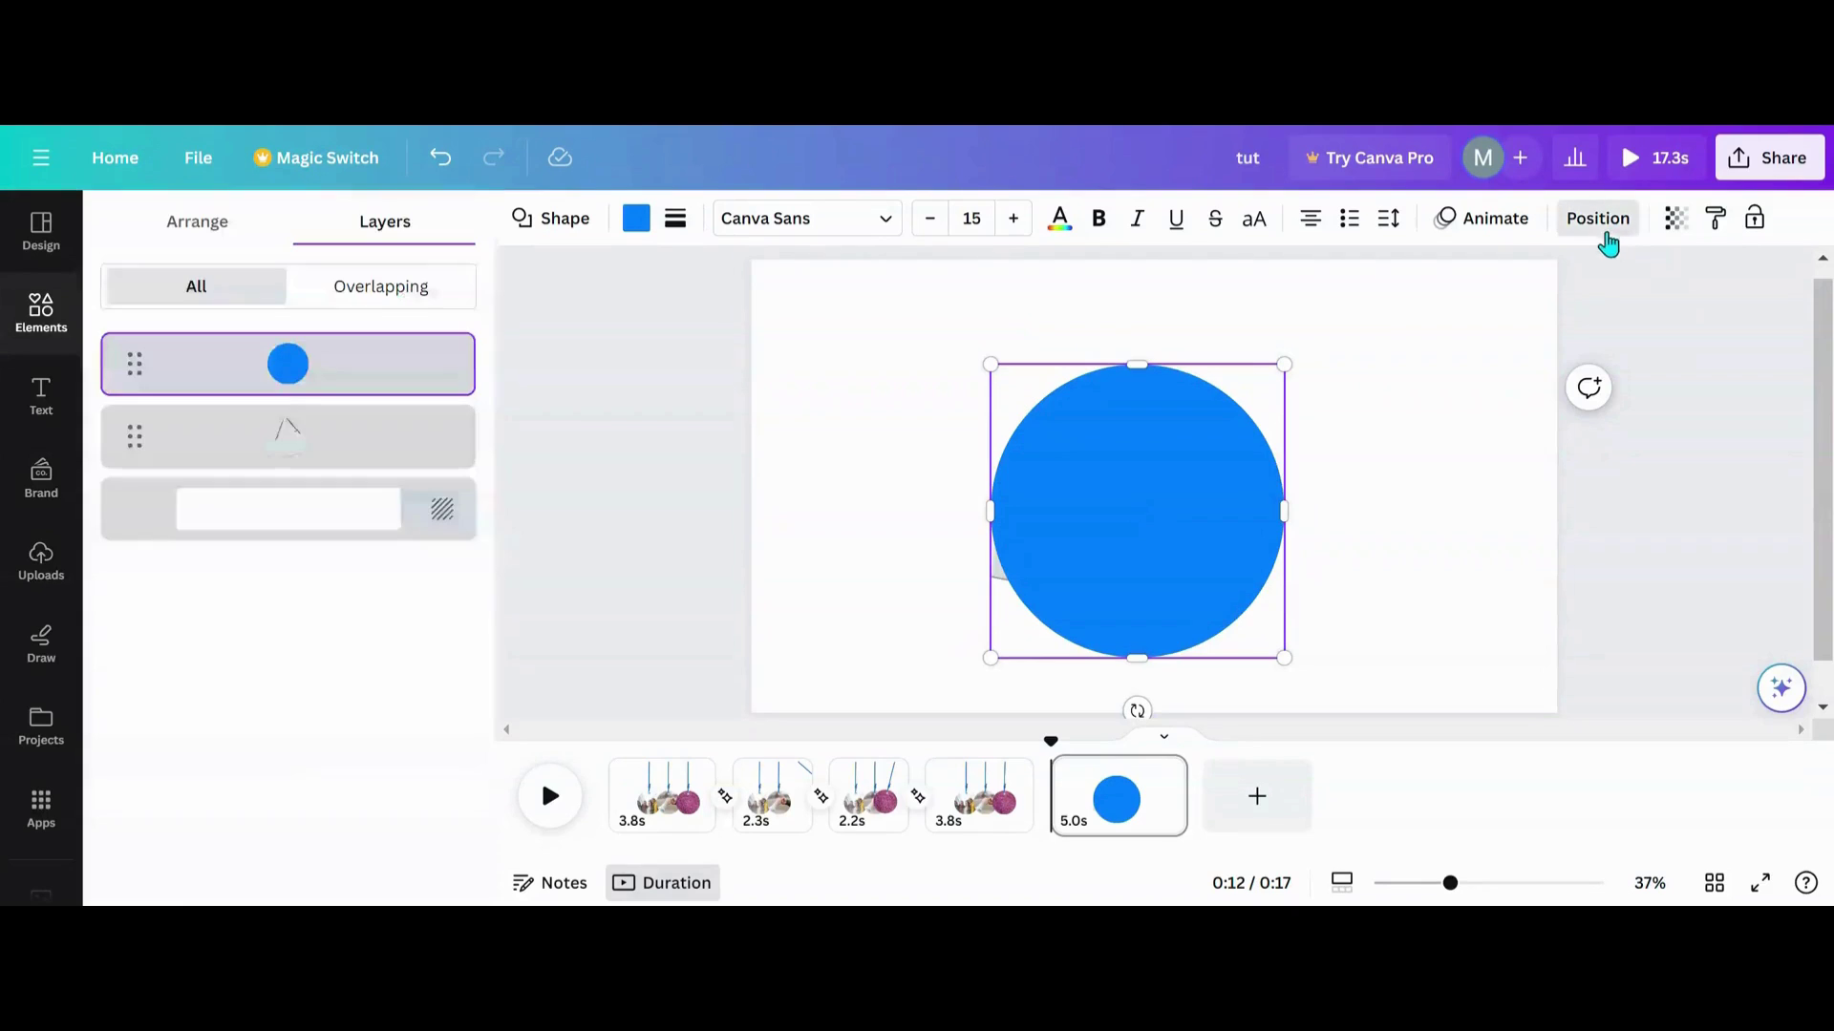
left_click_drag(381, 360, 353, 449)
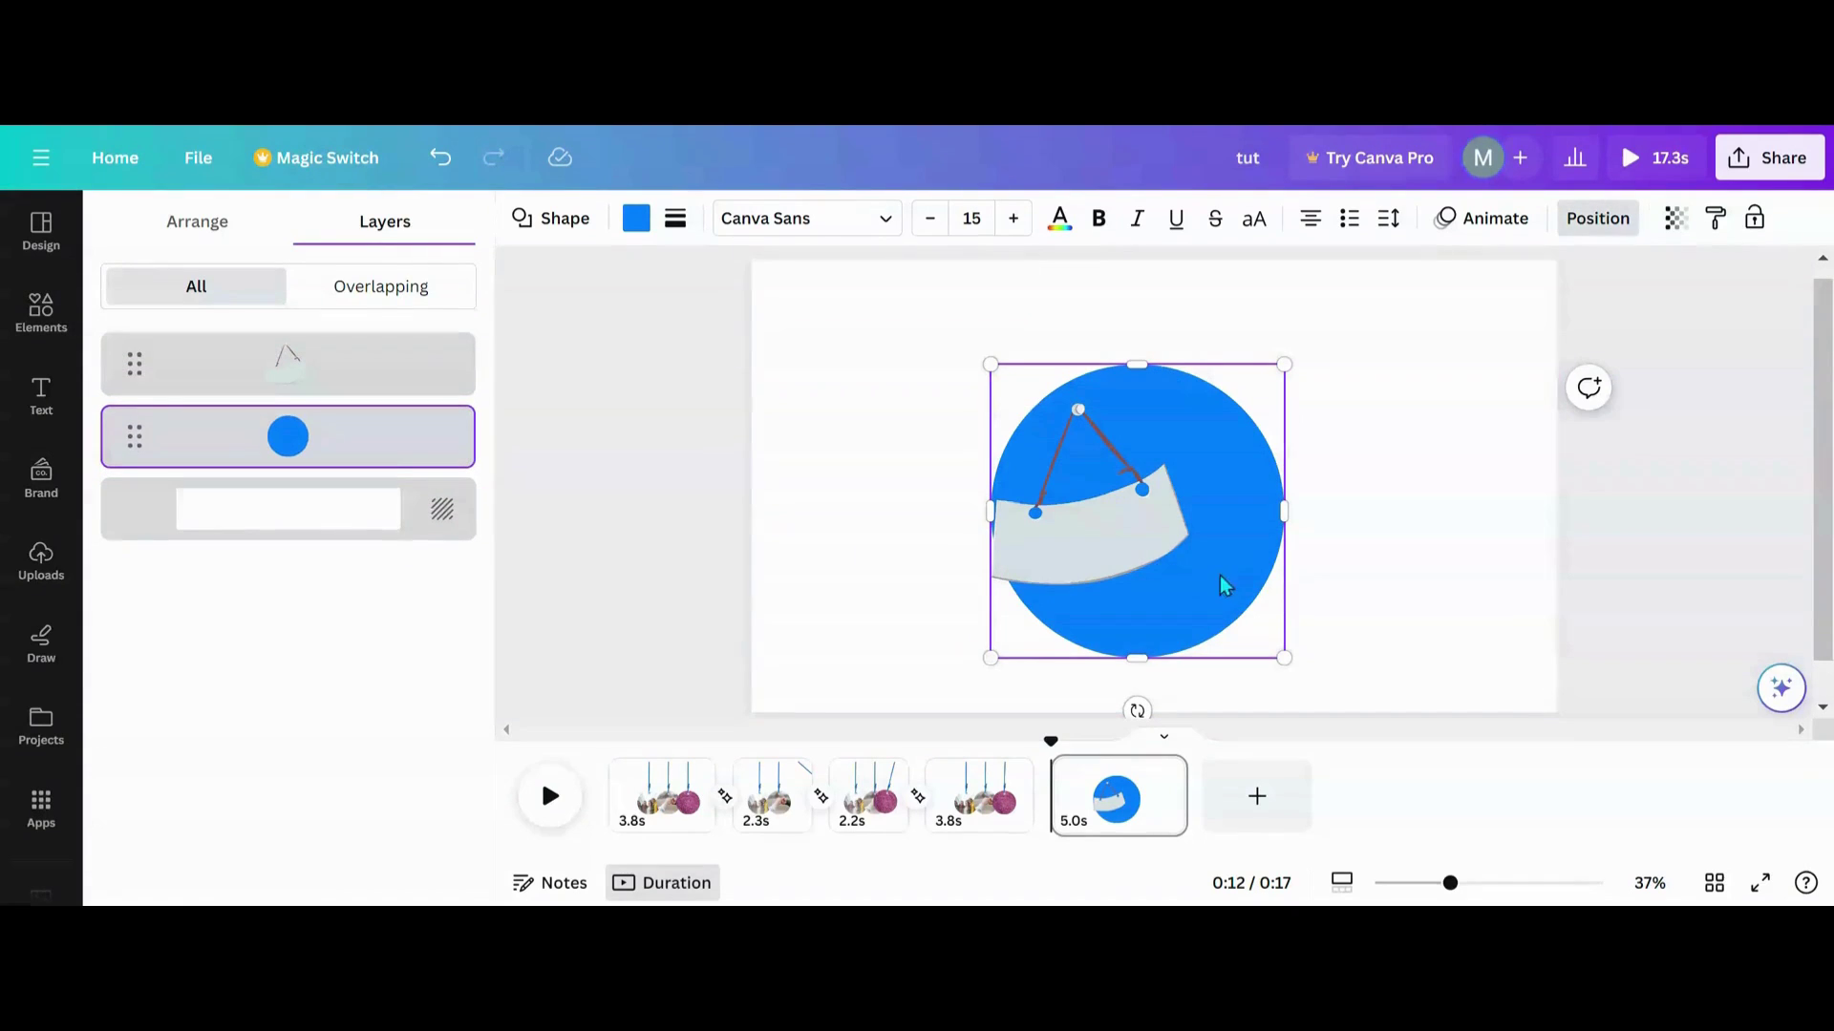
left_click_drag(1258, 576, 1206, 497)
left_click_drag(1219, 579, 1202, 522)
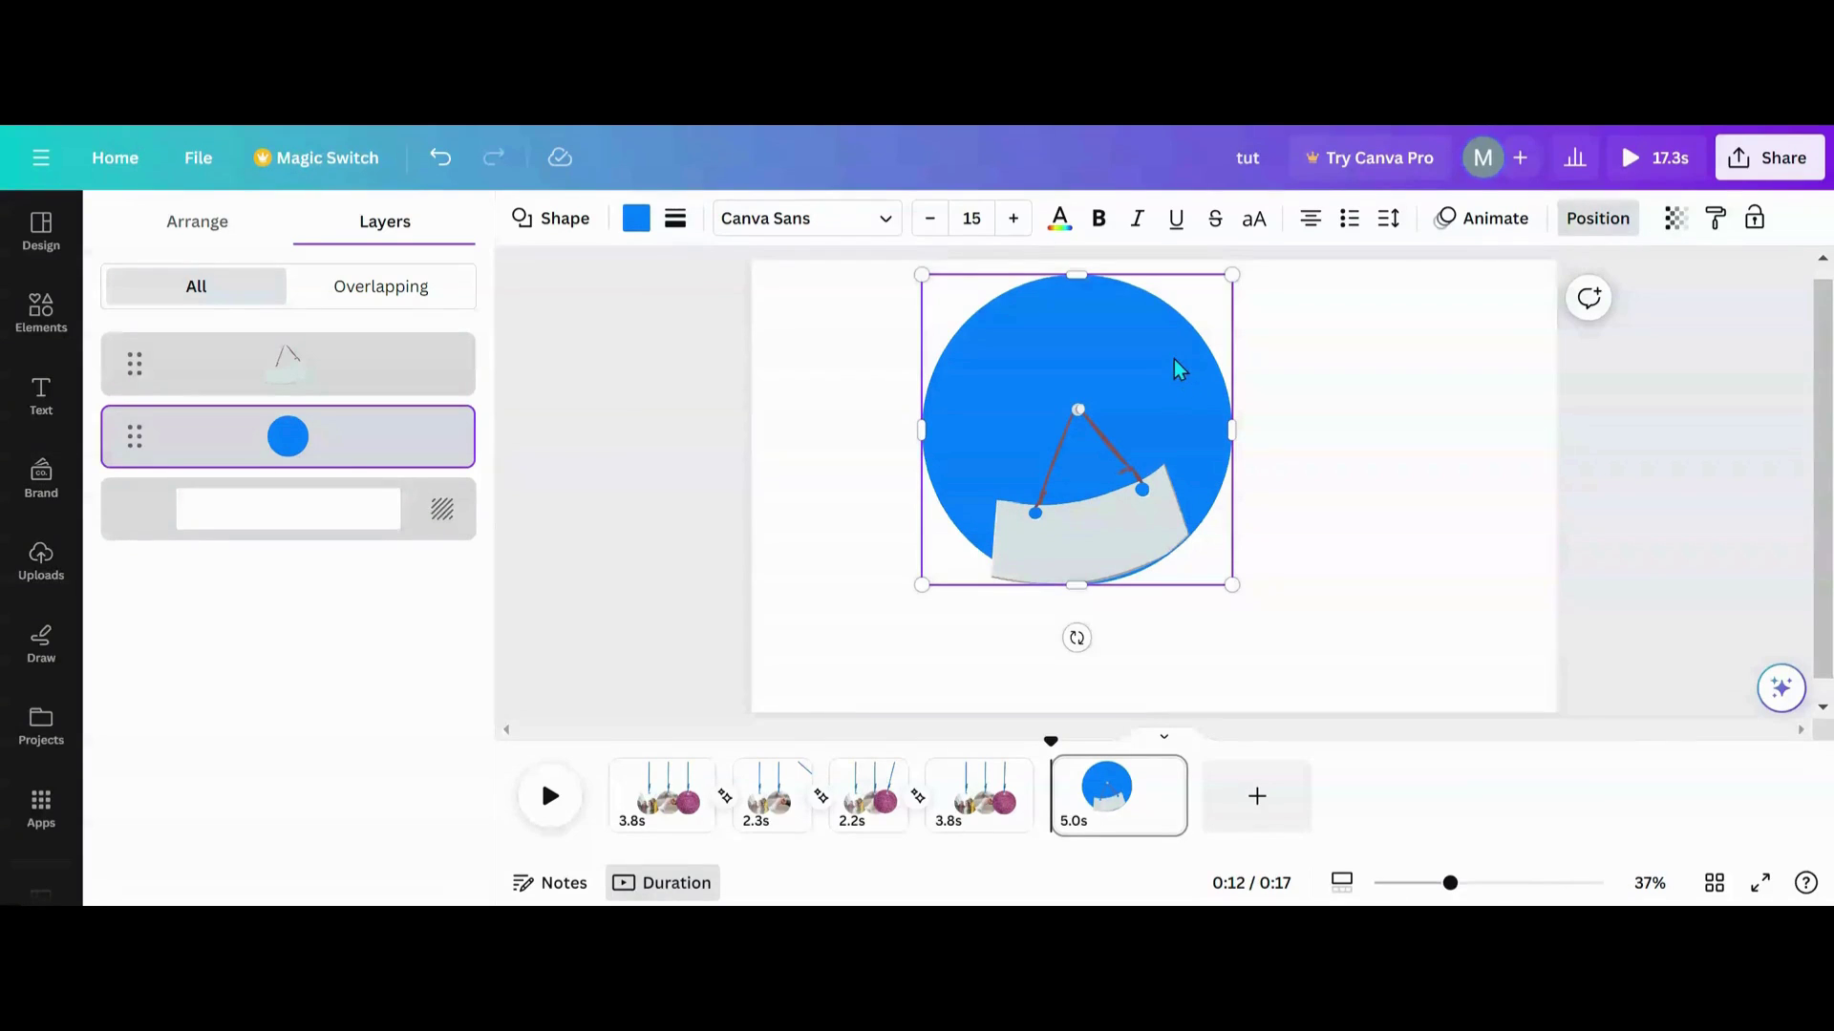
left_click_drag(1178, 358, 1176, 358)
Group the hanging sign with the blue circle and duplicate page 5
left_click_drag(764, 403, 1447, 654)
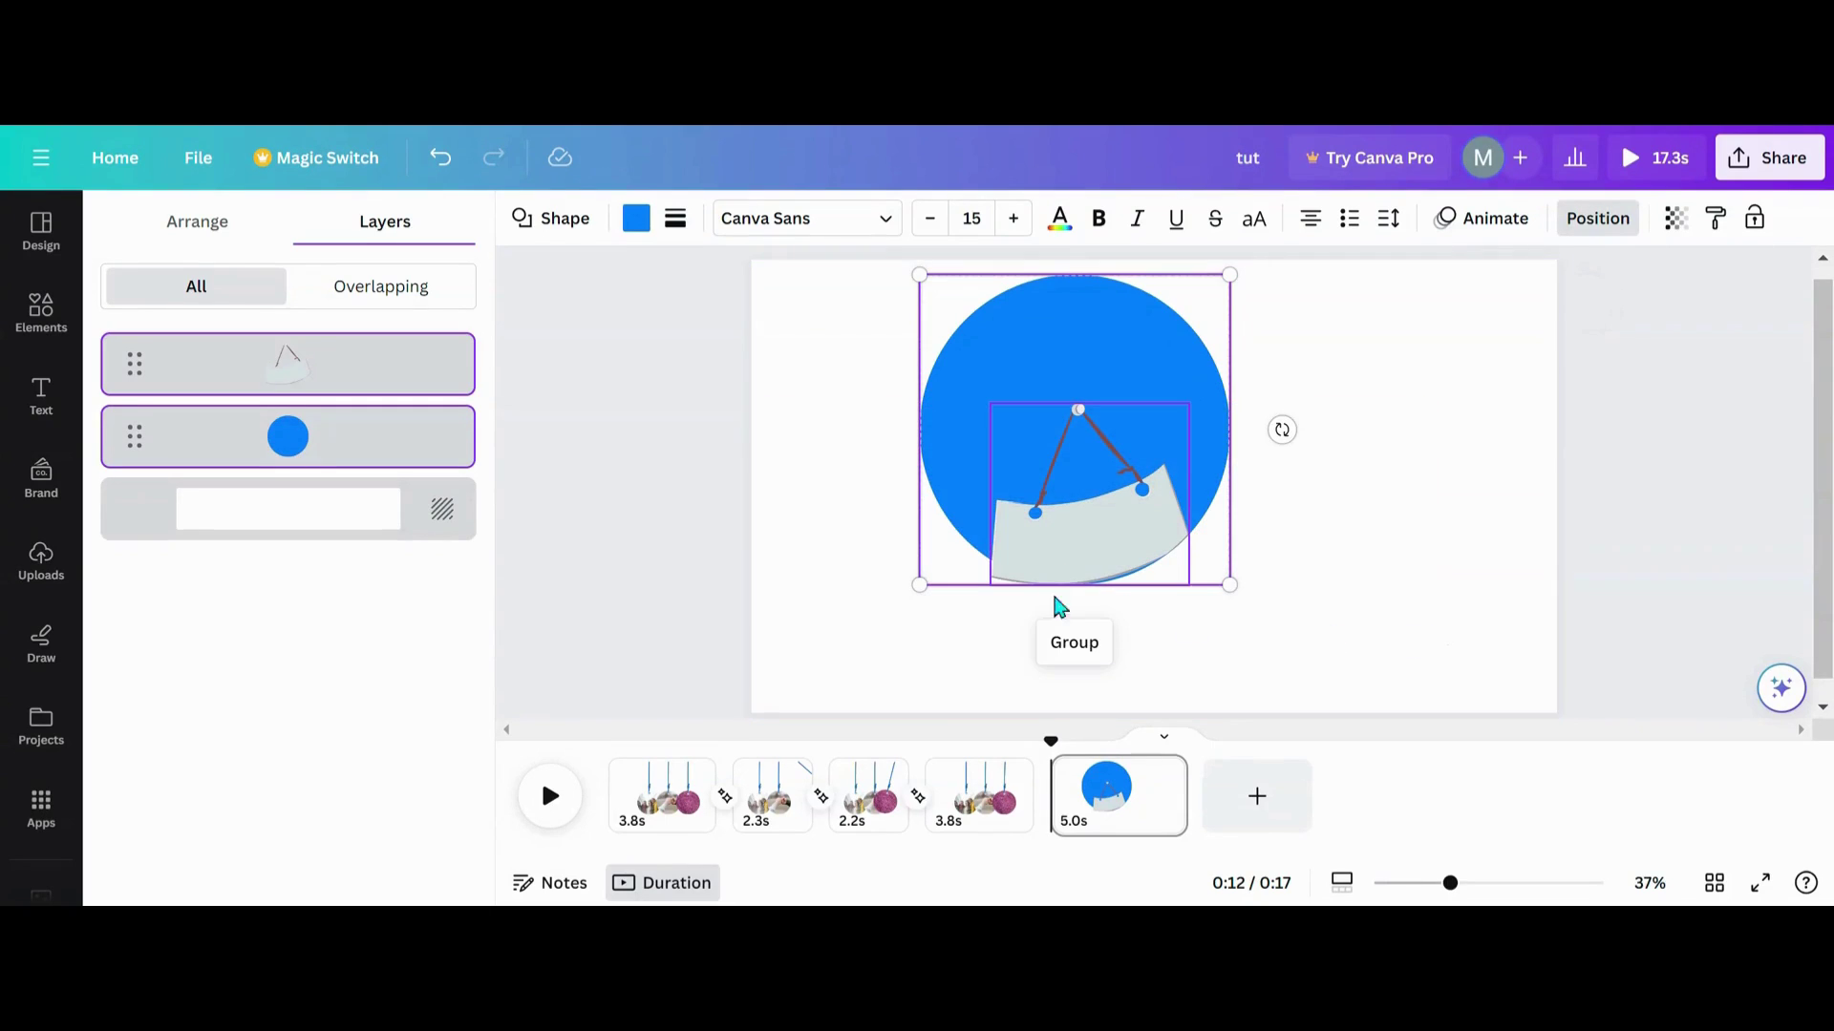
left_click(1069, 642)
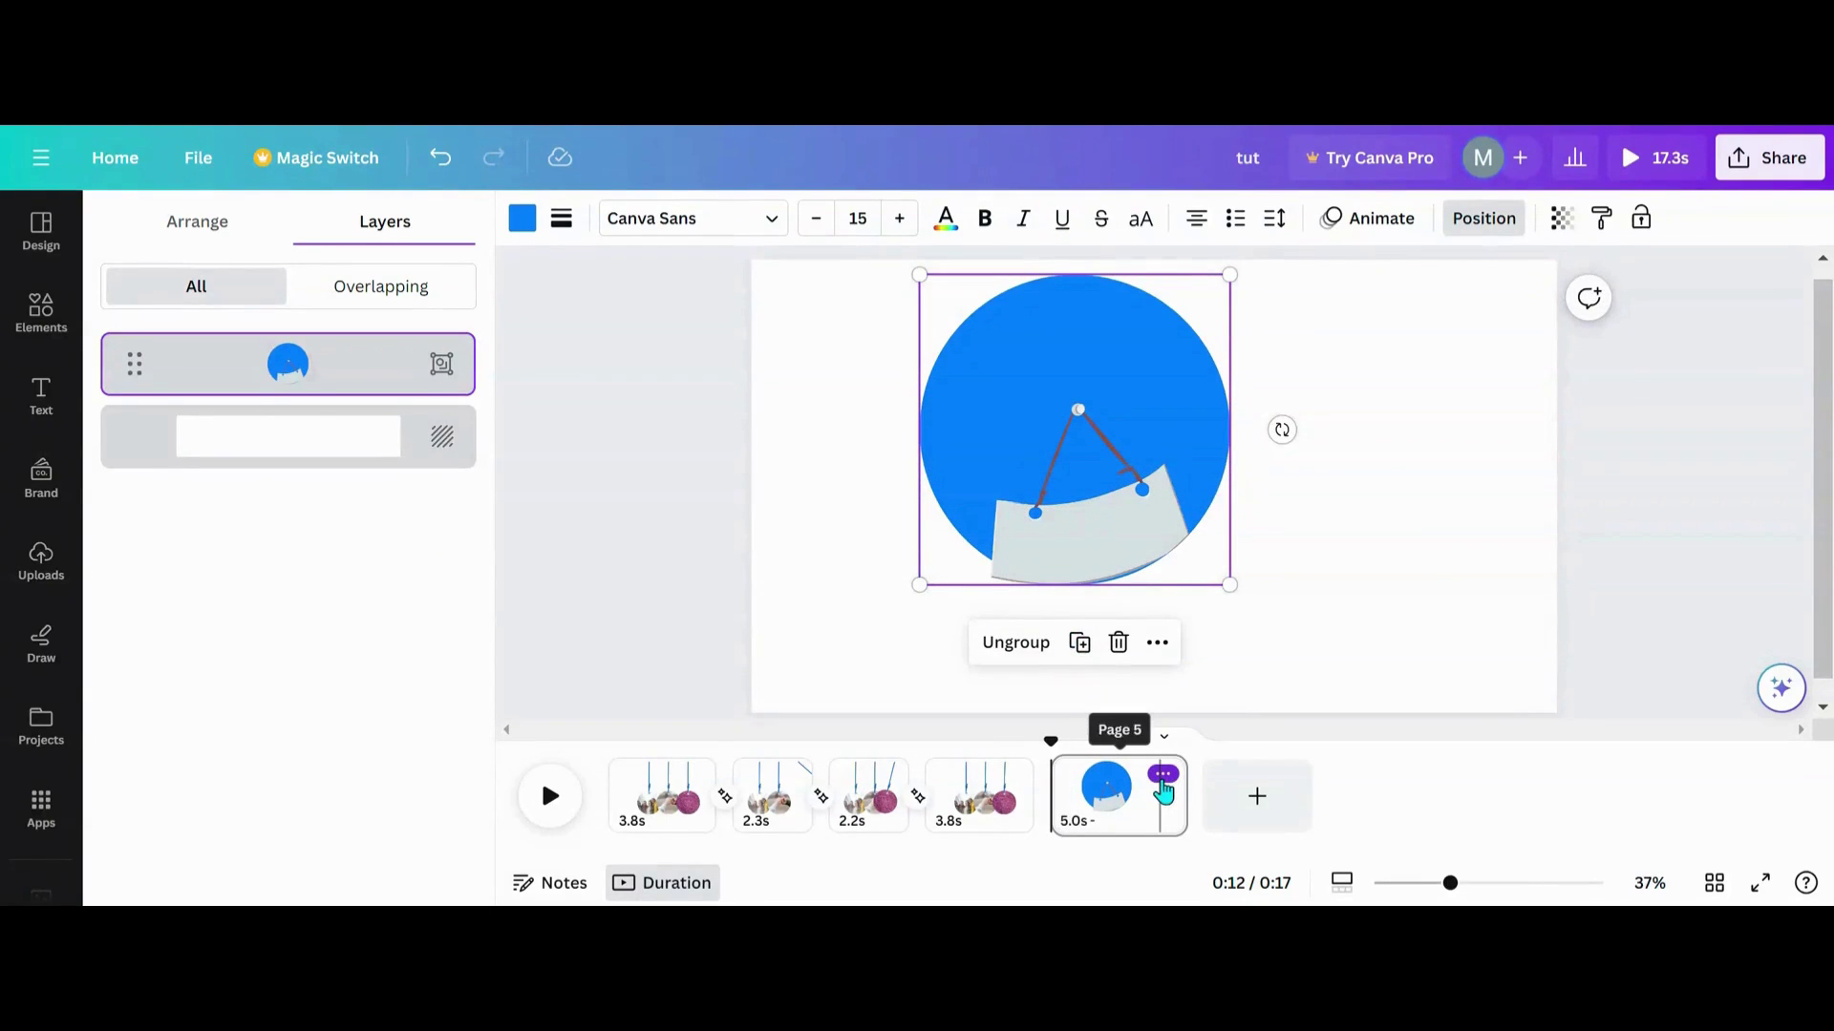
left_click(1163, 774)
left_click(1232, 414)
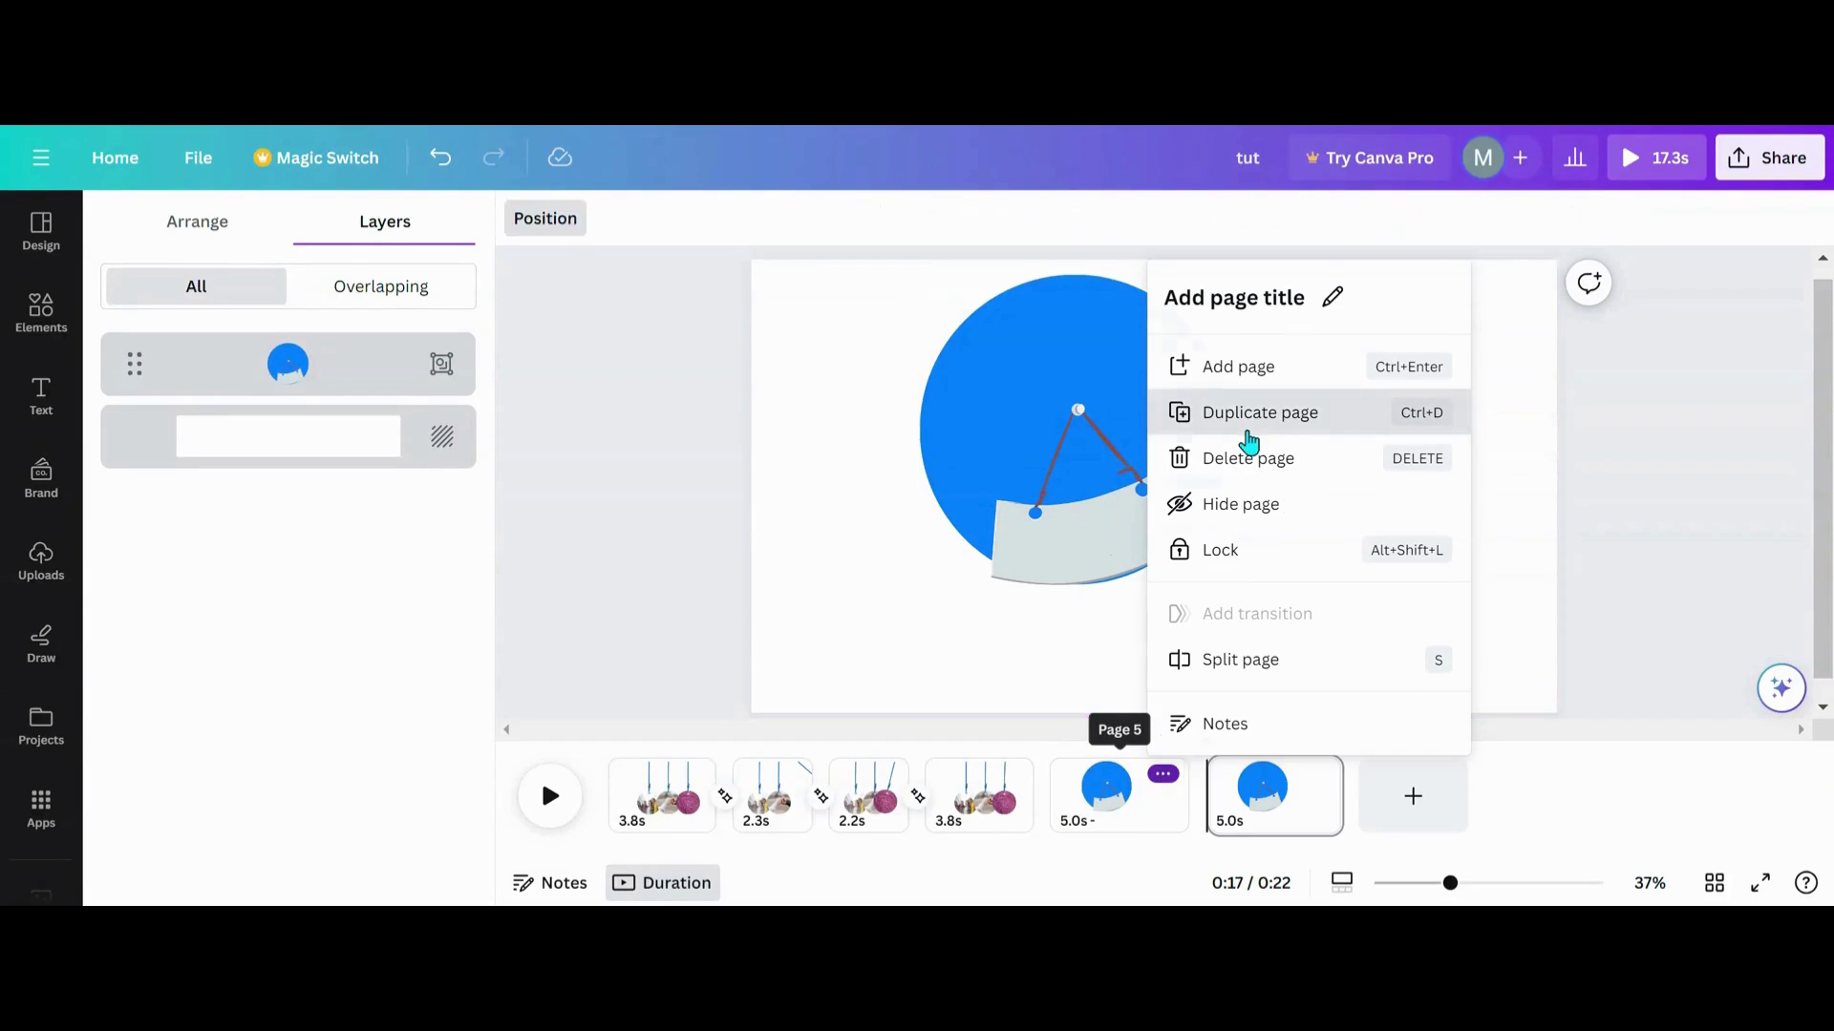
Try rotating the sign group on page 6 to test its pivot point
left_click(1125, 561)
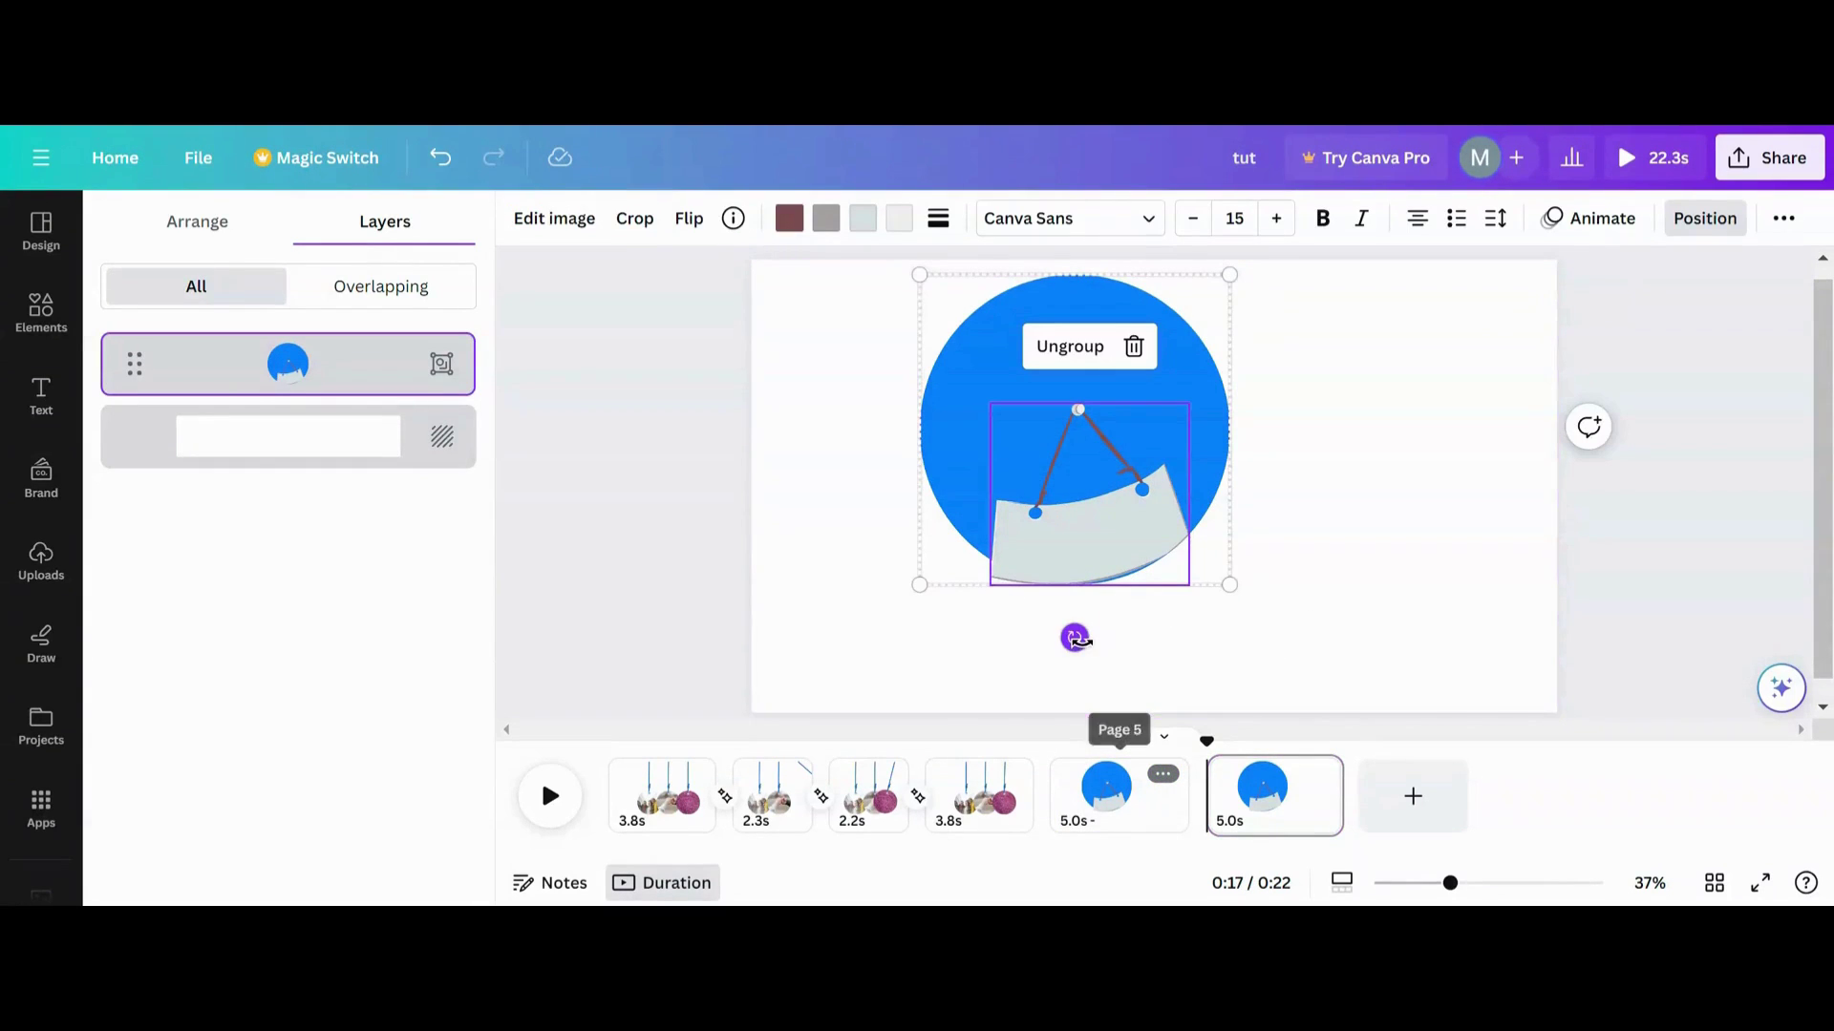
left_click_drag(1072, 637, 1085, 597)
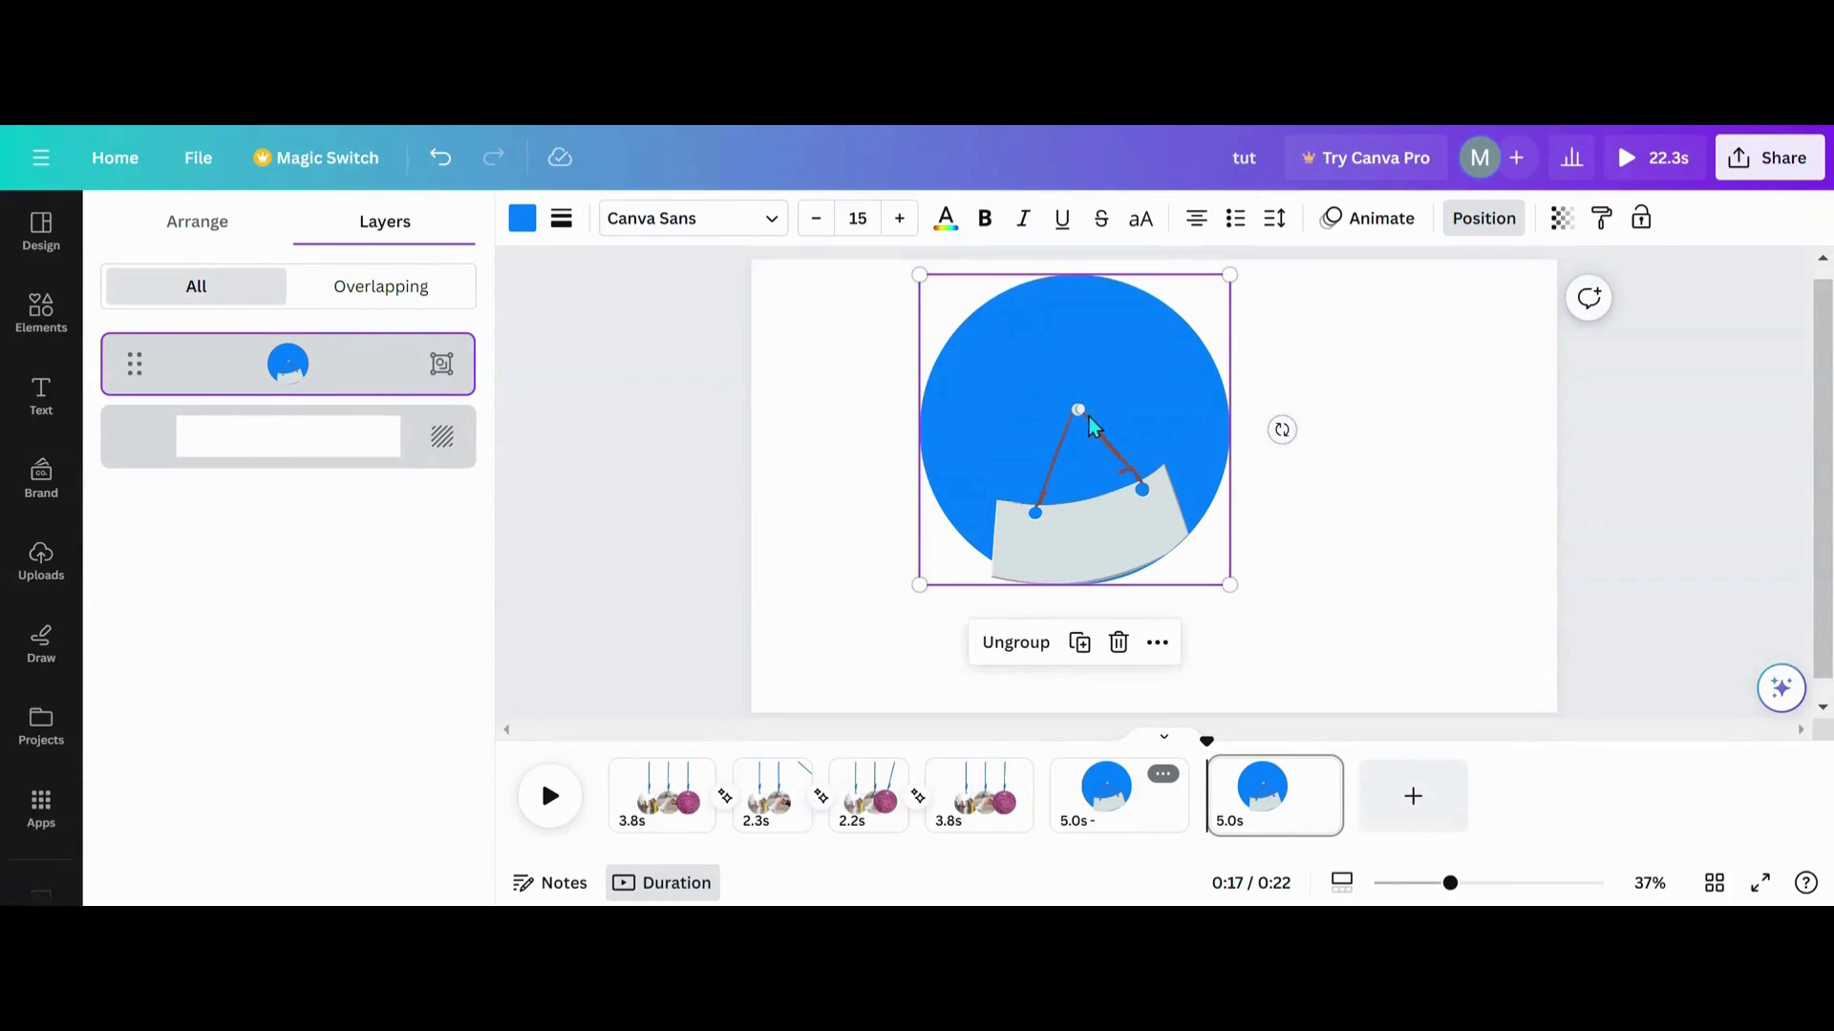
left_click(1361, 565)
Ungroup the sign and circle on page 6 and shift the circle slightly right around the nail
left_click(1181, 430)
left_click(1182, 435)
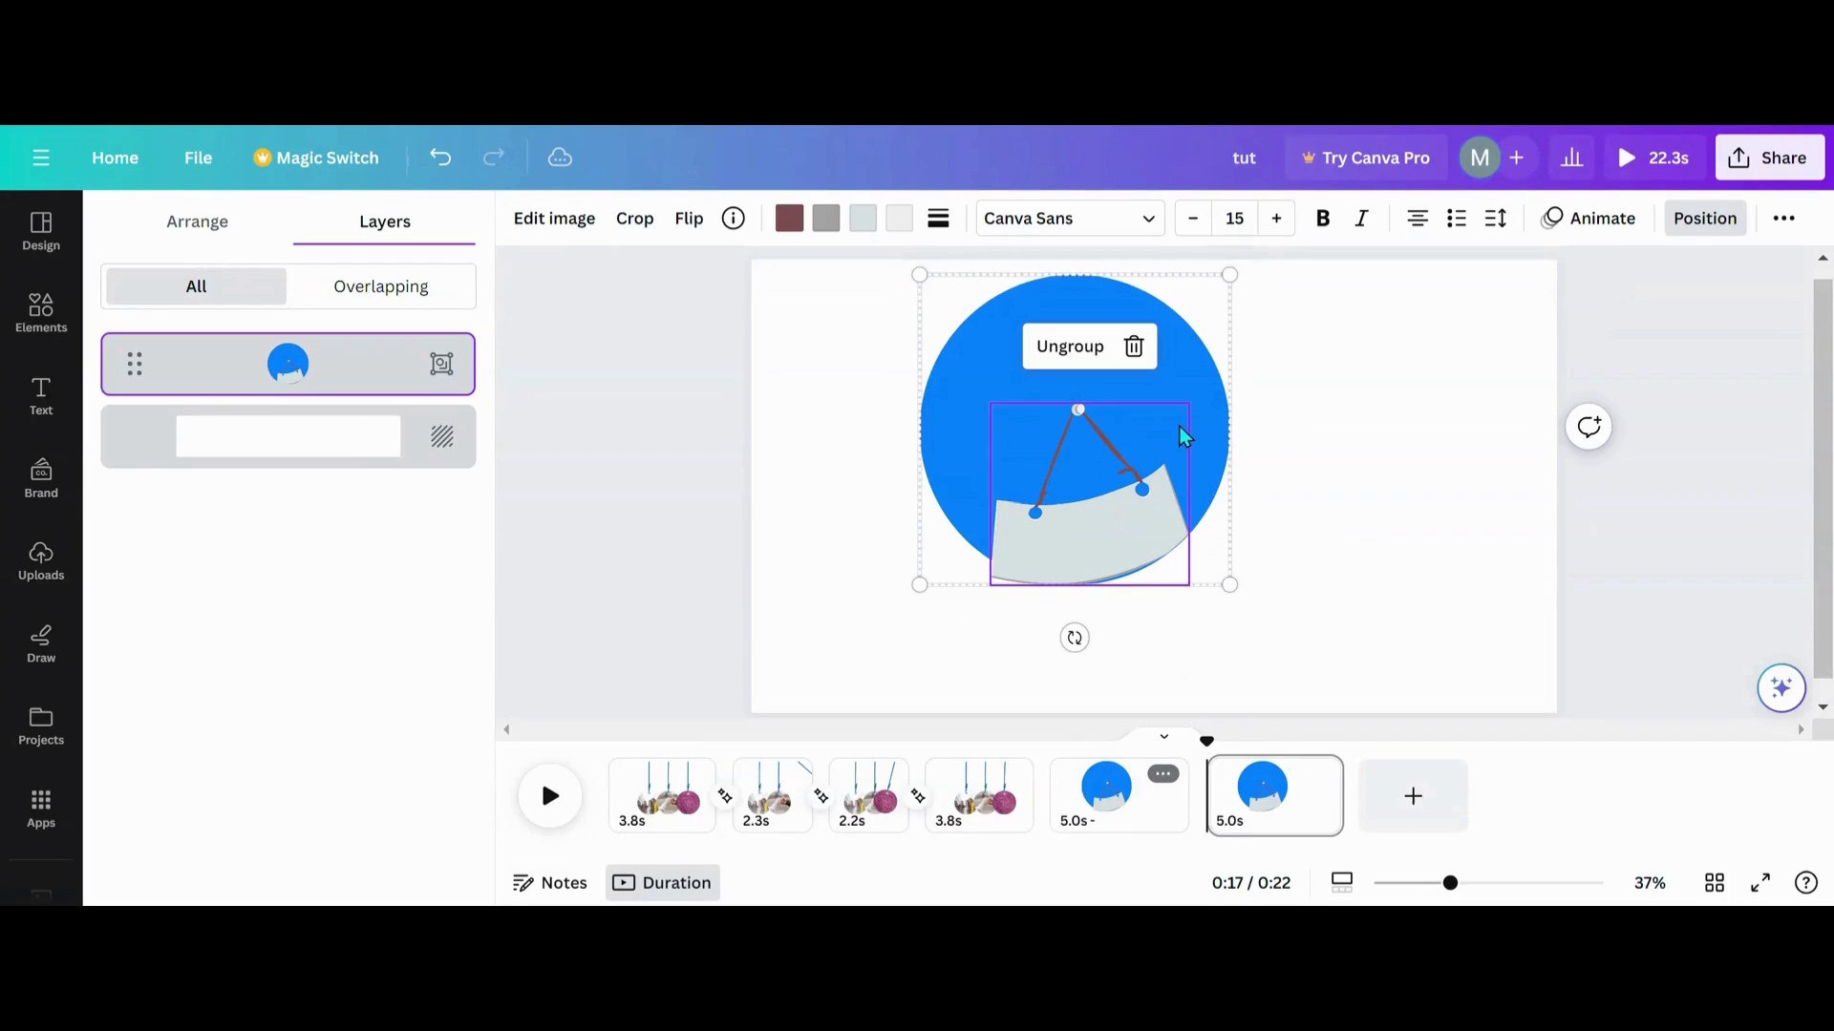
left_click(1069, 348)
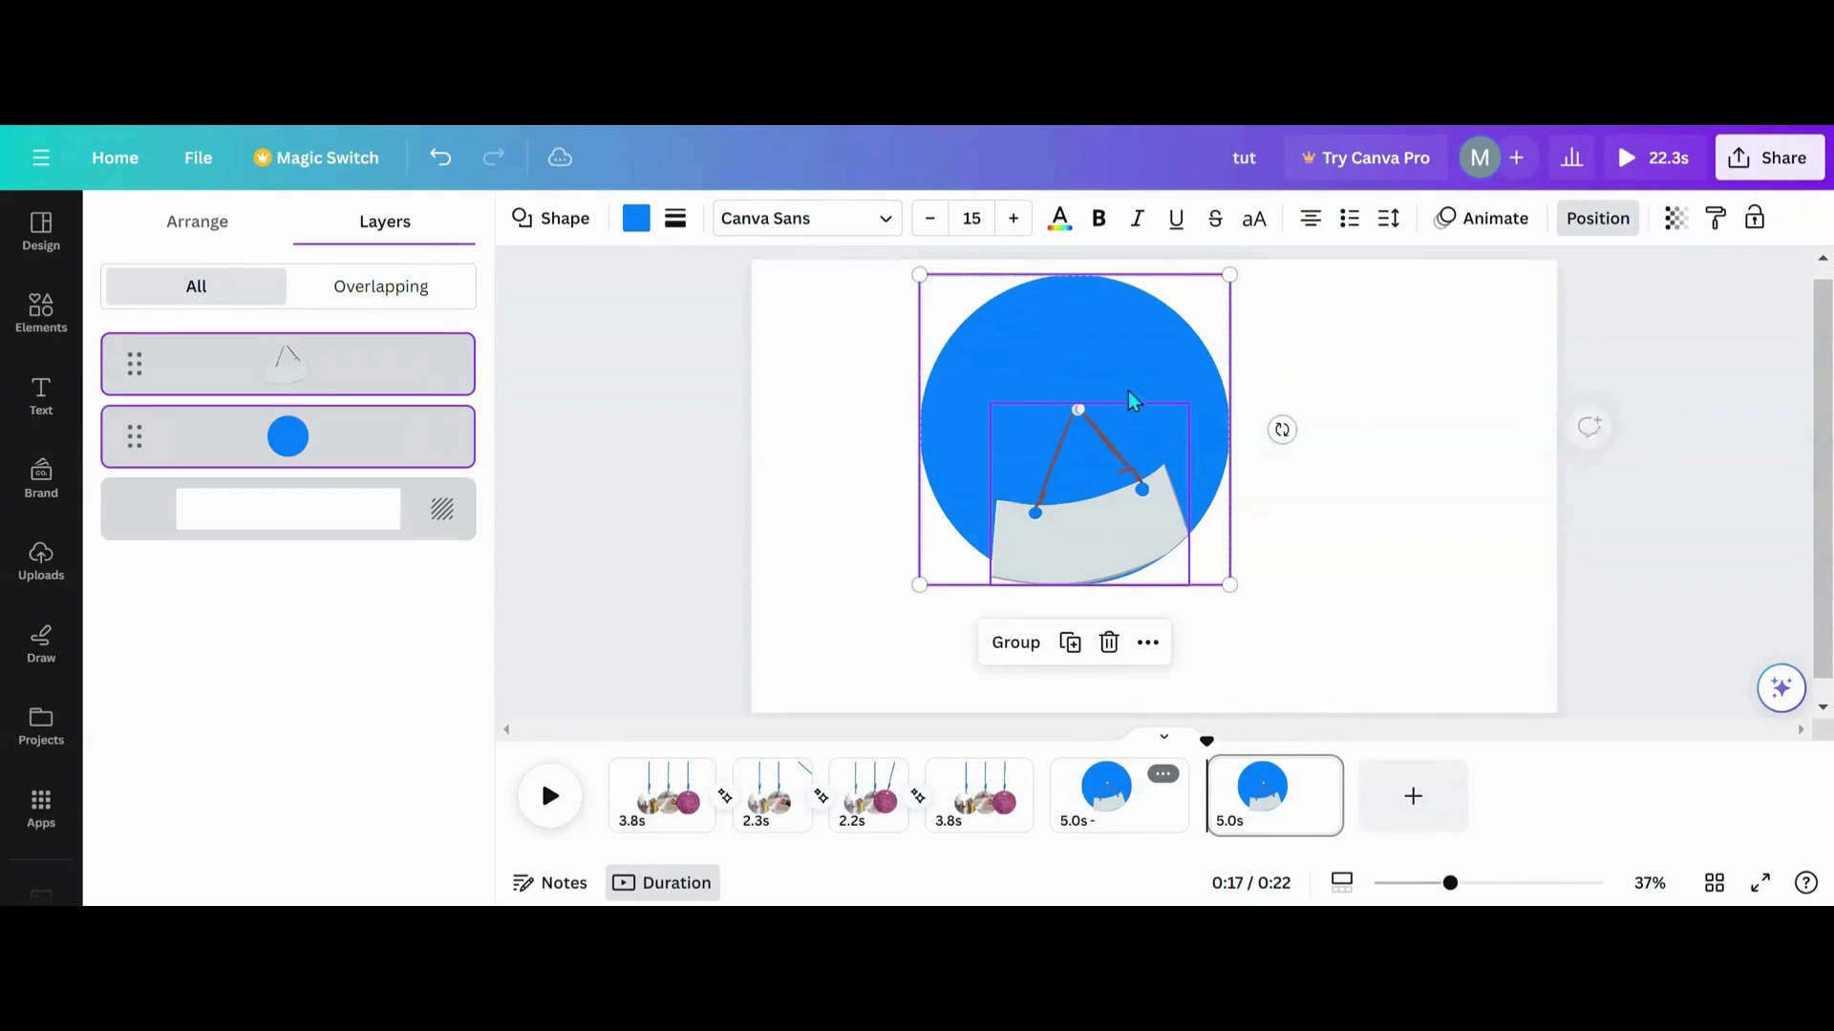
left_click(1234, 393)
left_click(1190, 396)
left_click_drag(1190, 396, 1196, 389)
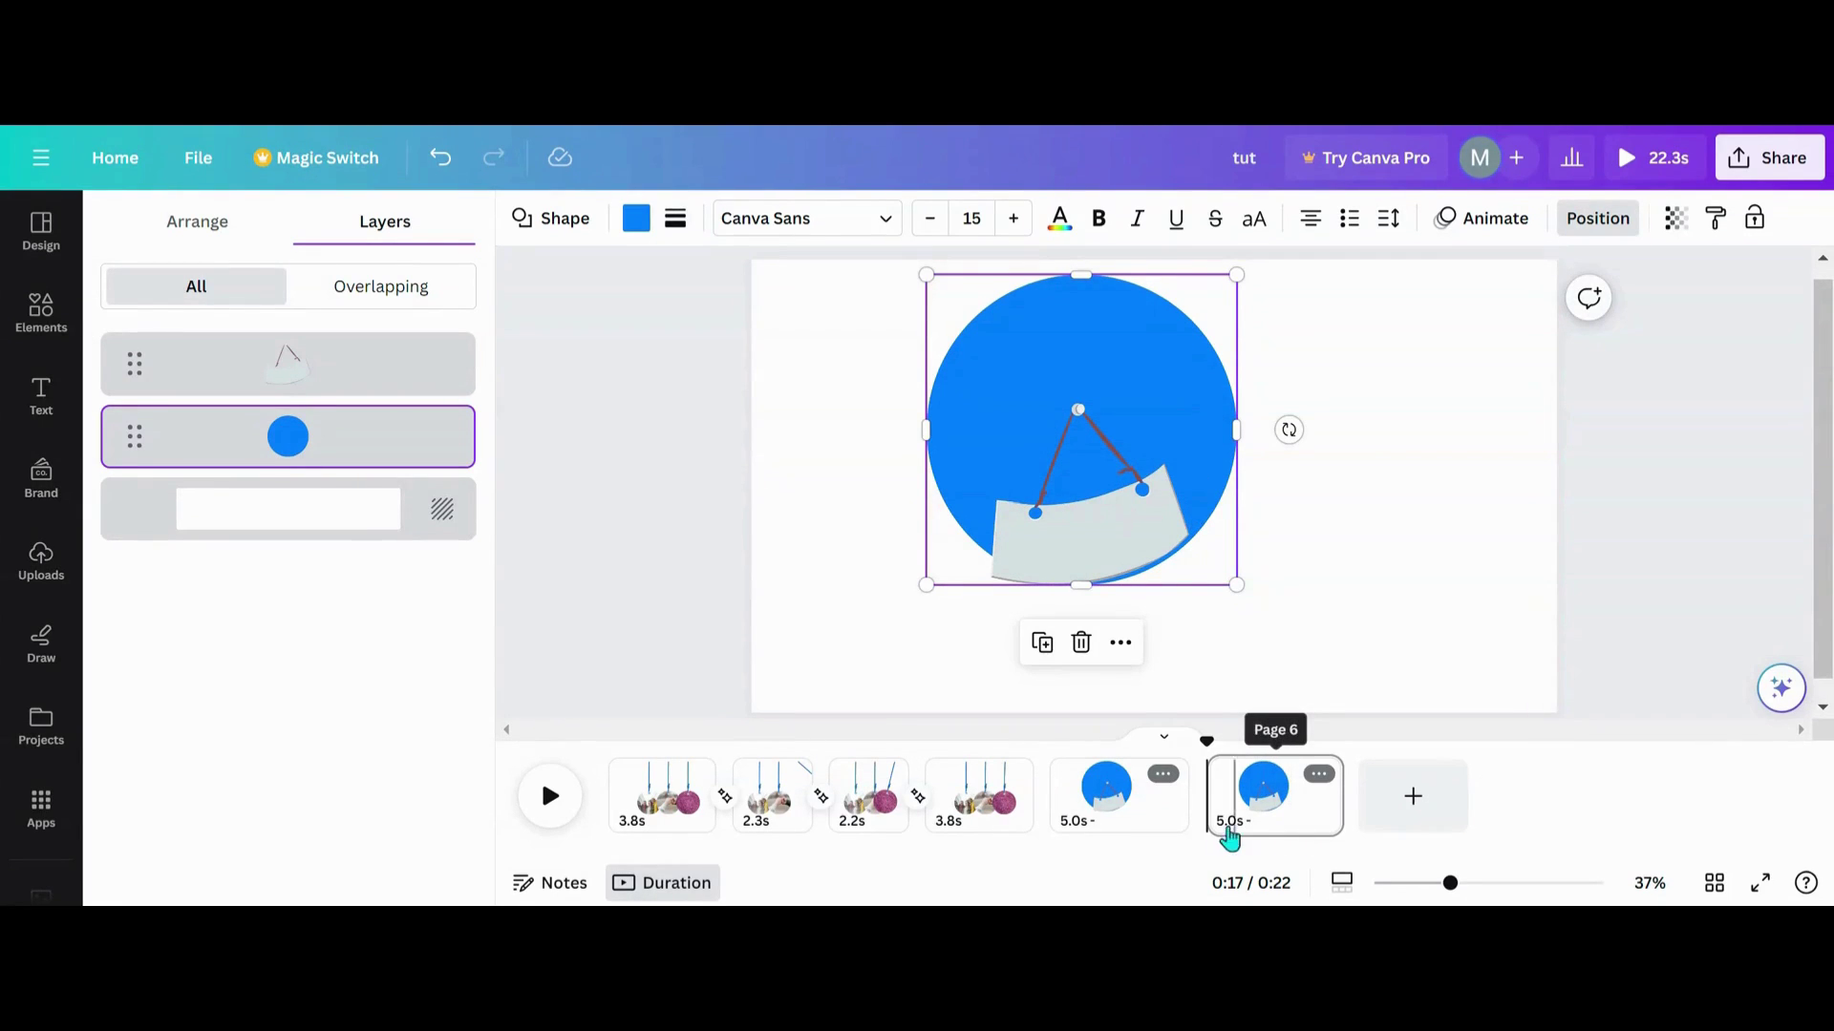
Delete page 5 with the old alignment and group the sign and circle on the remaining copy
left_click(1163, 774)
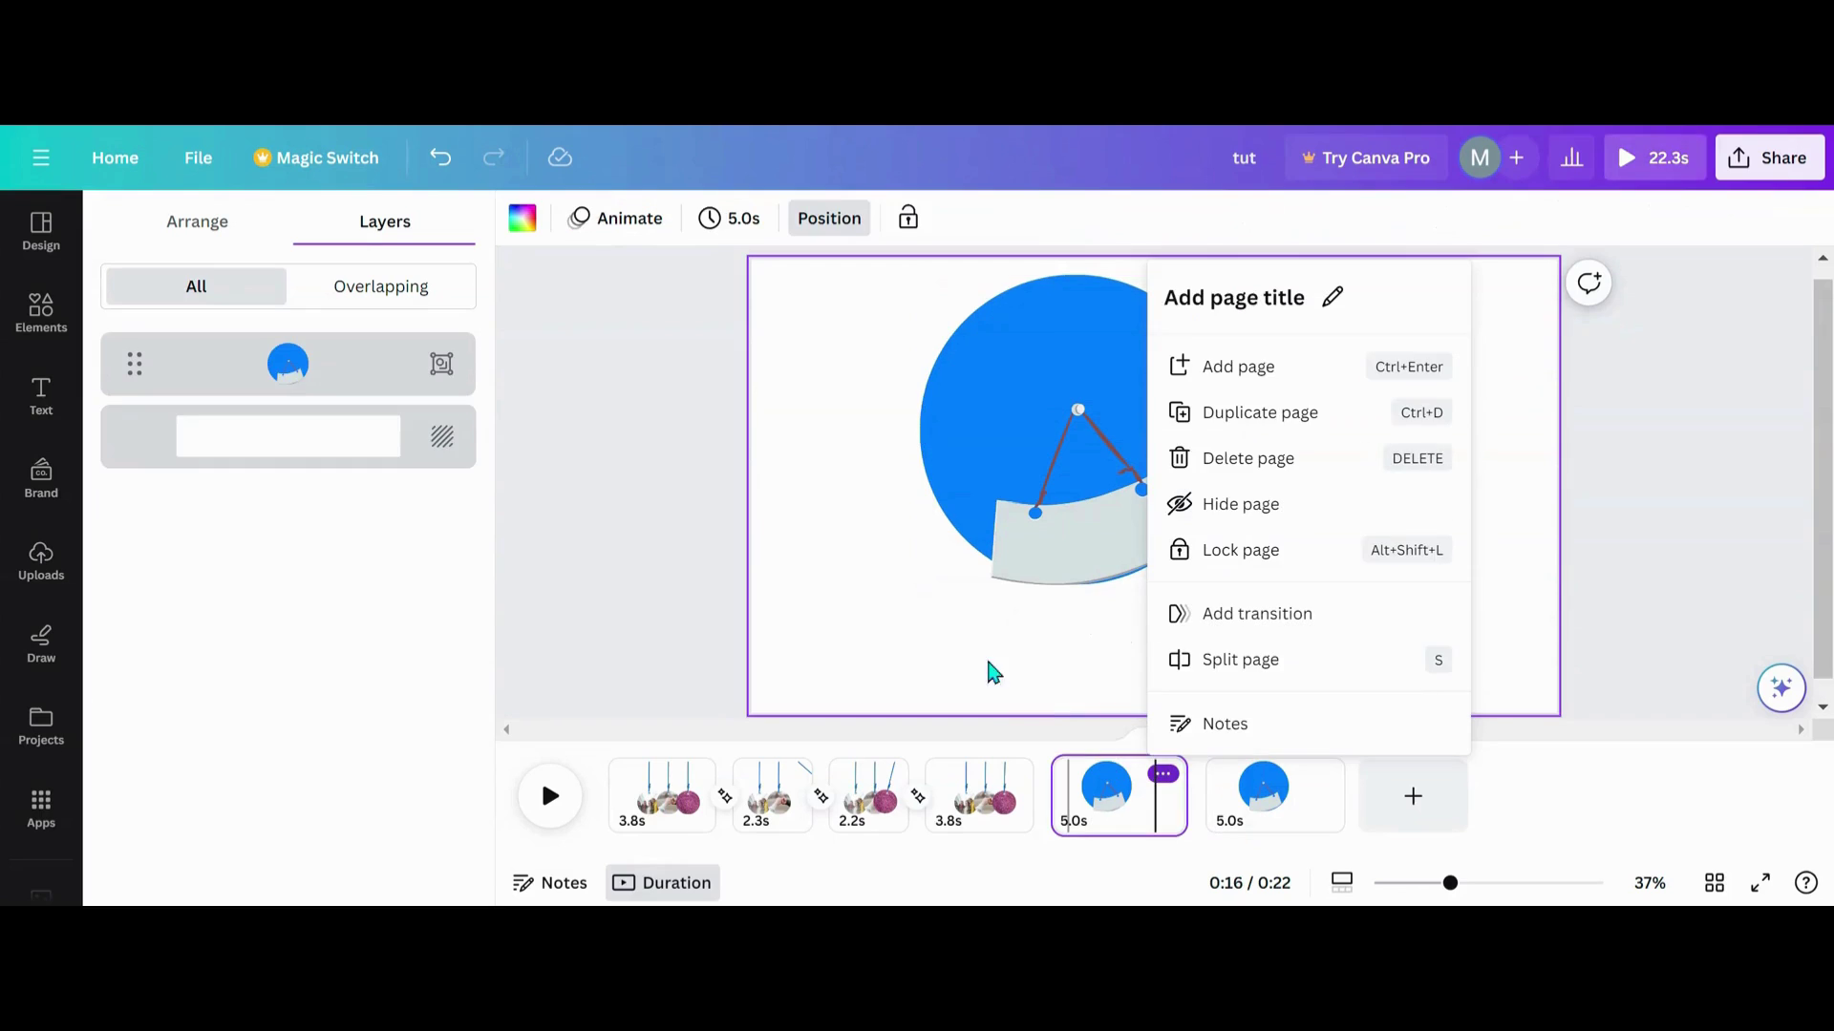
left_click(1283, 477)
left_click_drag(861, 353, 1143, 548)
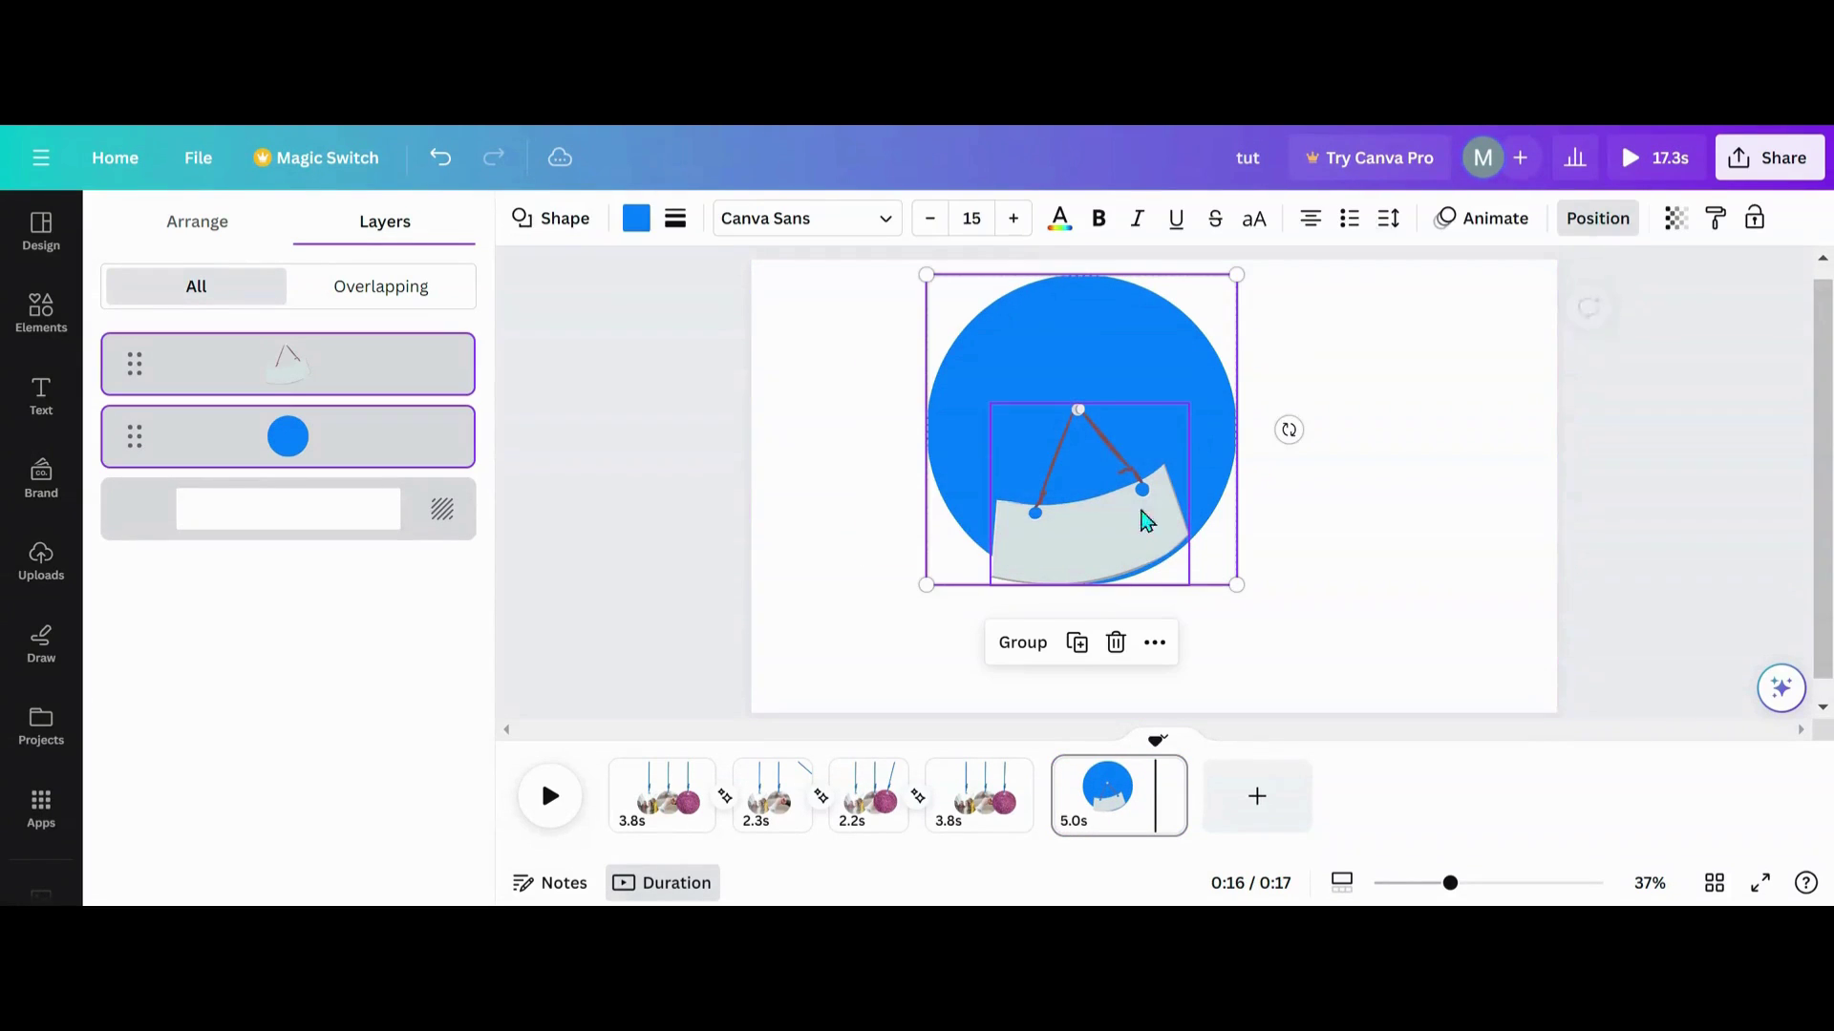
left_click(1018, 642)
Duplicate page 5 and try rotating the sign group on the copy to test its pivot point
left_click(1161, 775)
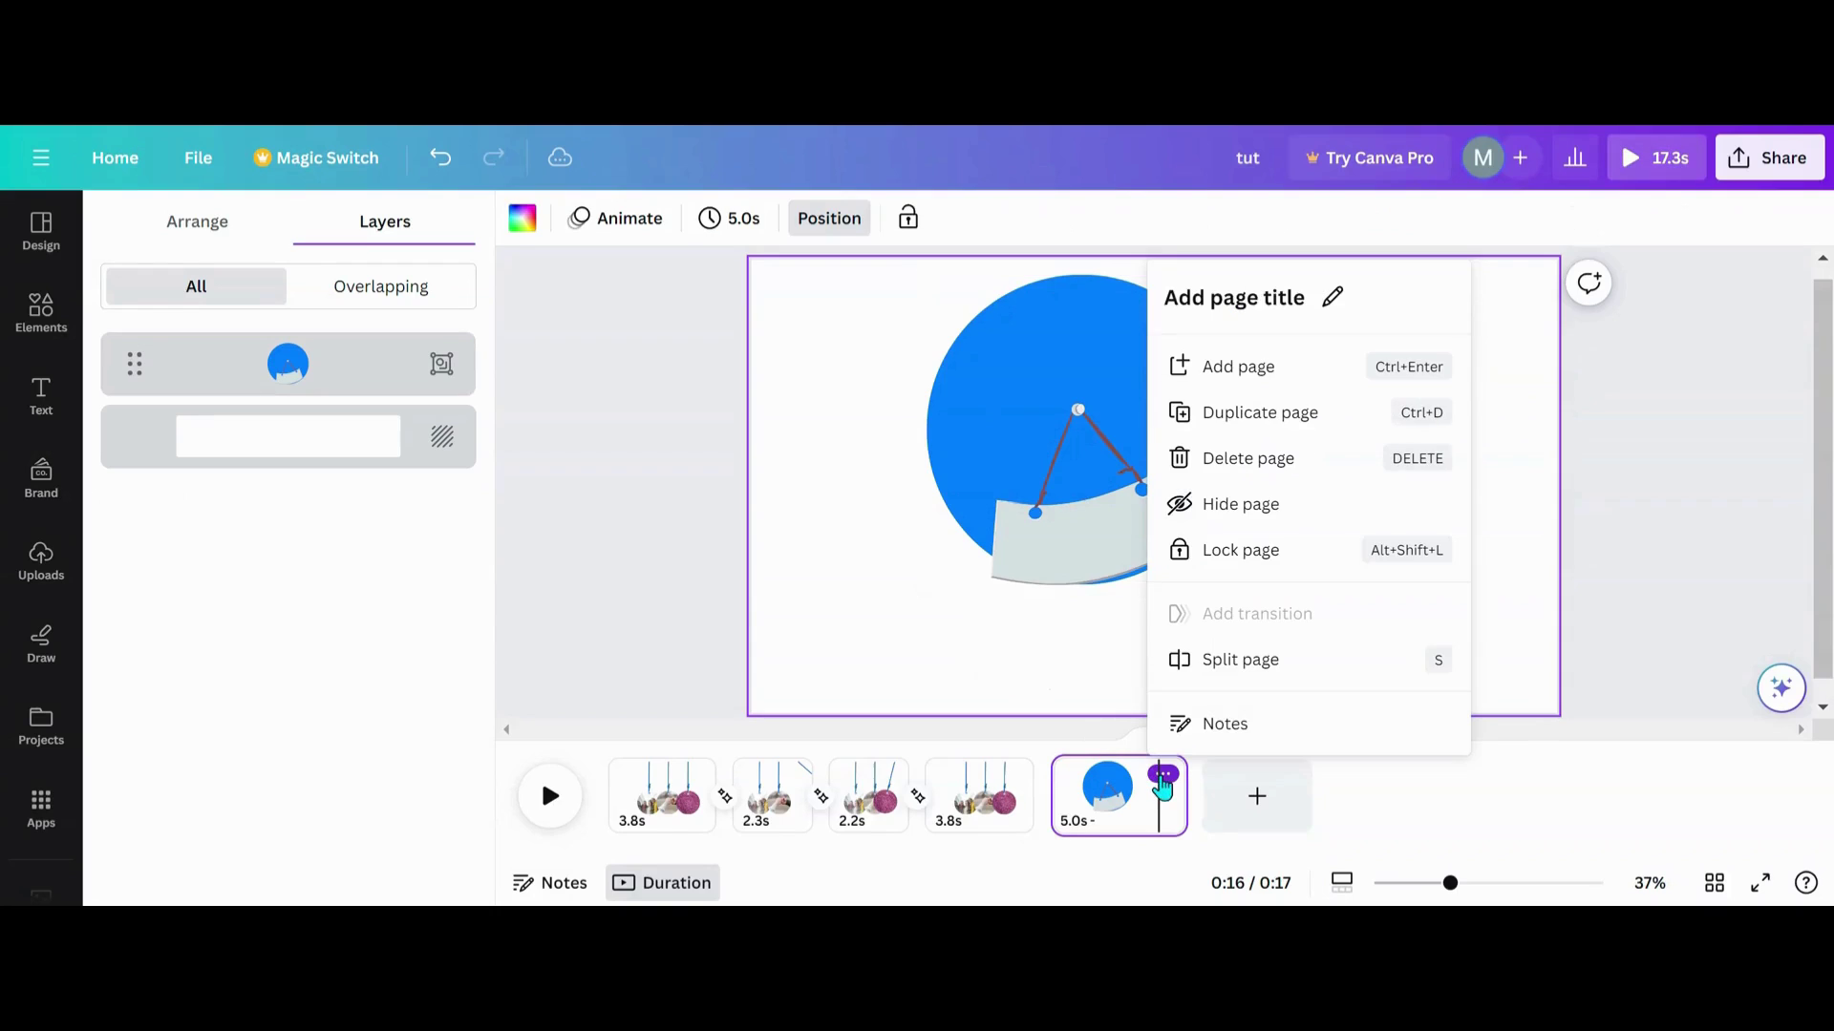
left_click(1246, 412)
left_click(1141, 561)
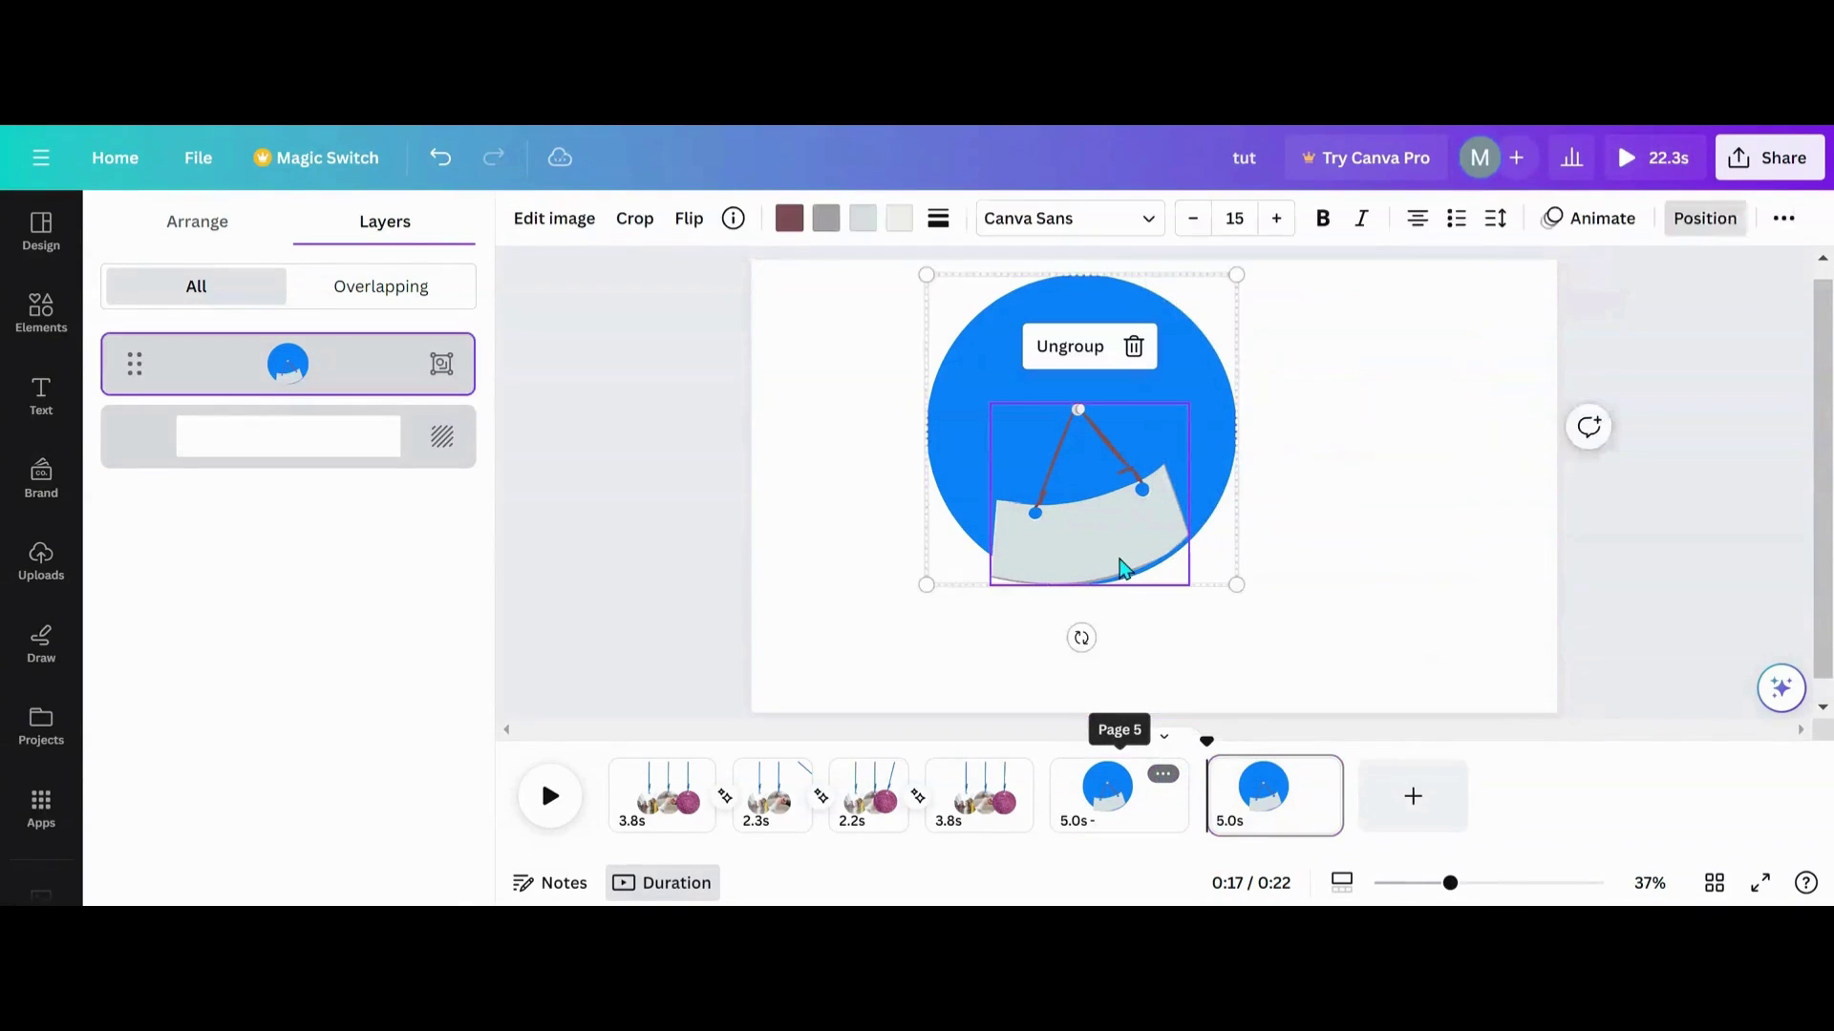
mouse_move(1080, 634)
left_mouse_down()
mouse_move(1124, 636)
mouse_move(1035, 646)
mouse_move(1040, 630)
mouse_move(1076, 643)
left_mouse_up()
left_click(1247, 810)
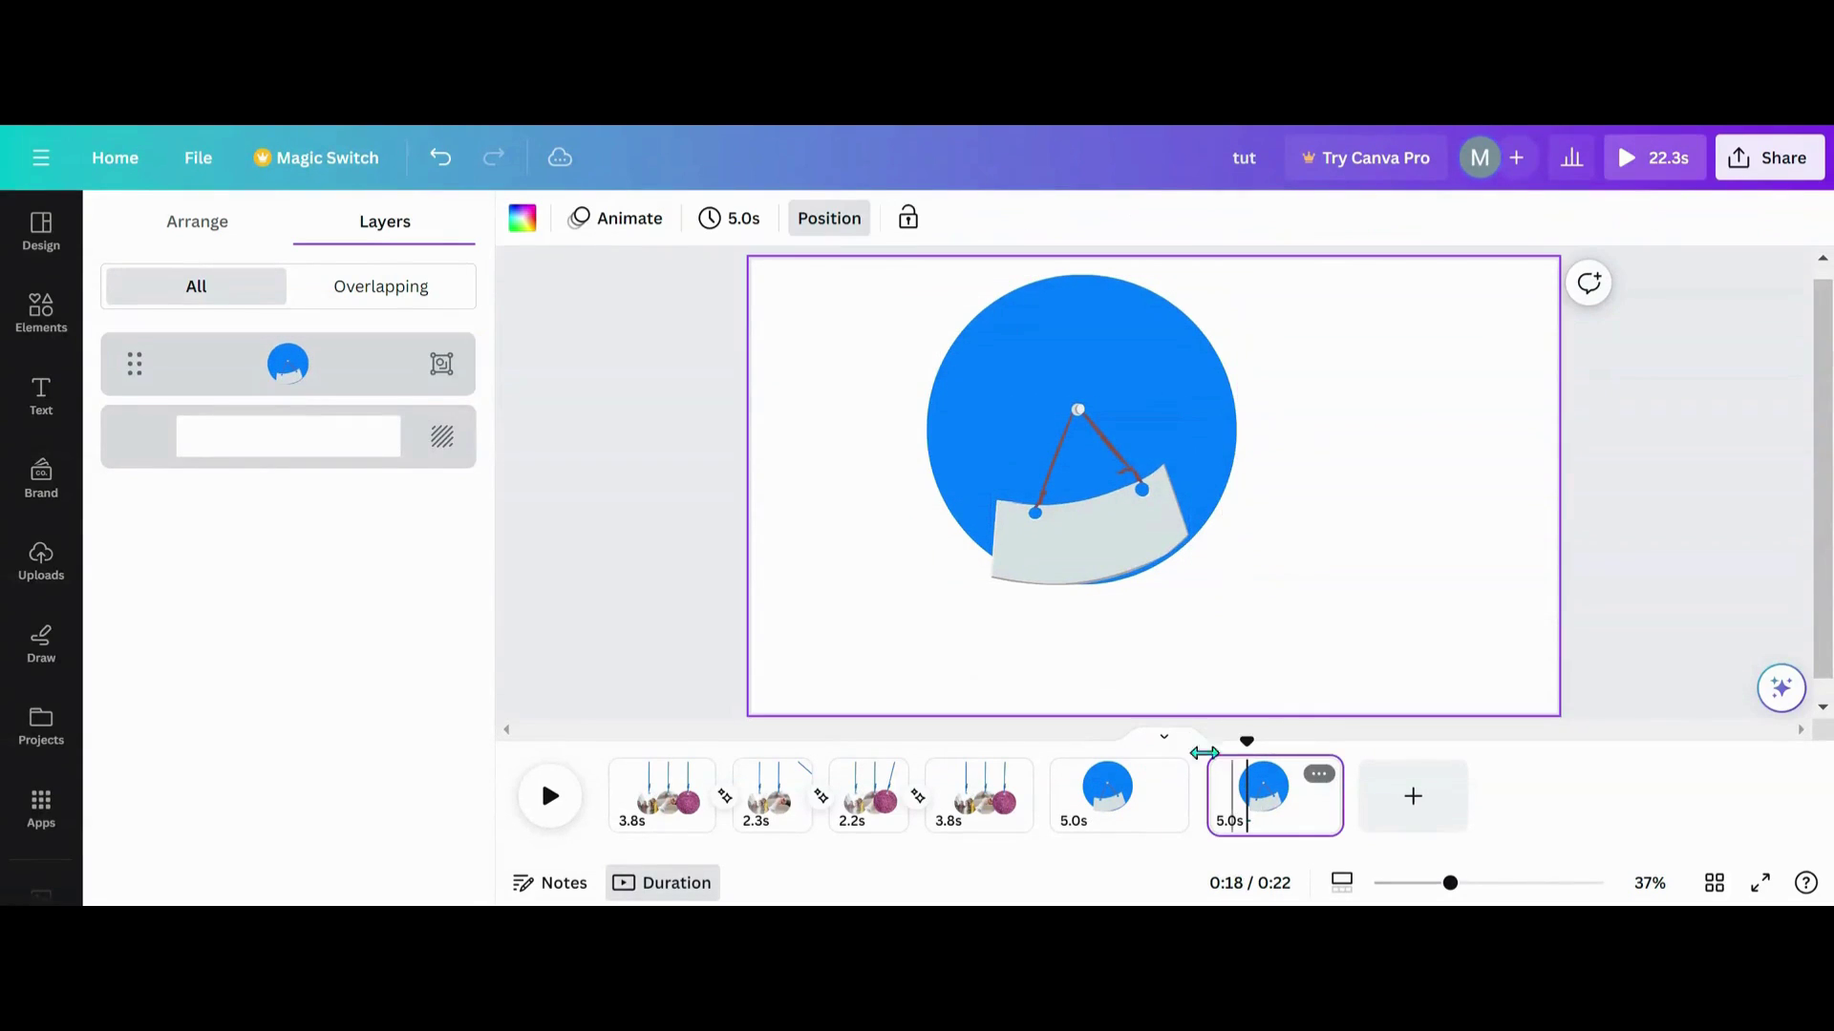
Ungroup the sign and circle on page 6, enlarge the circle and centre it around the nail
left_click(1132, 396)
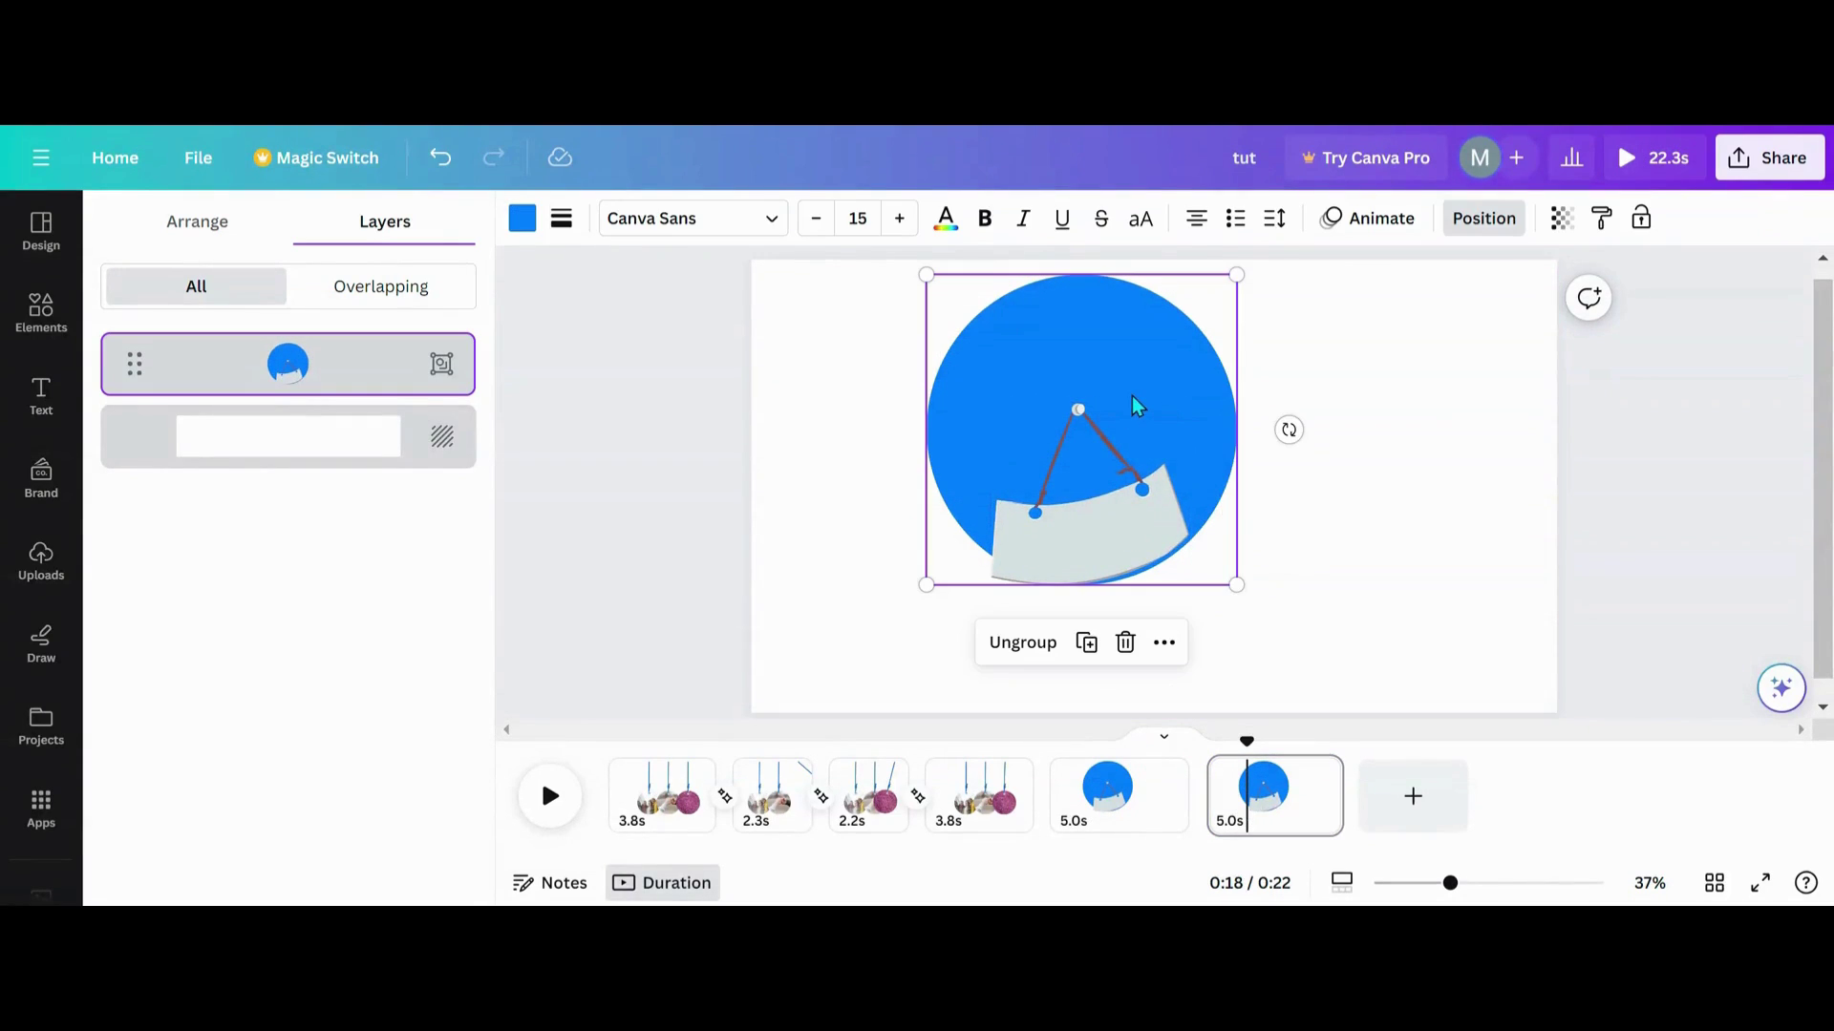
left_click(1054, 650)
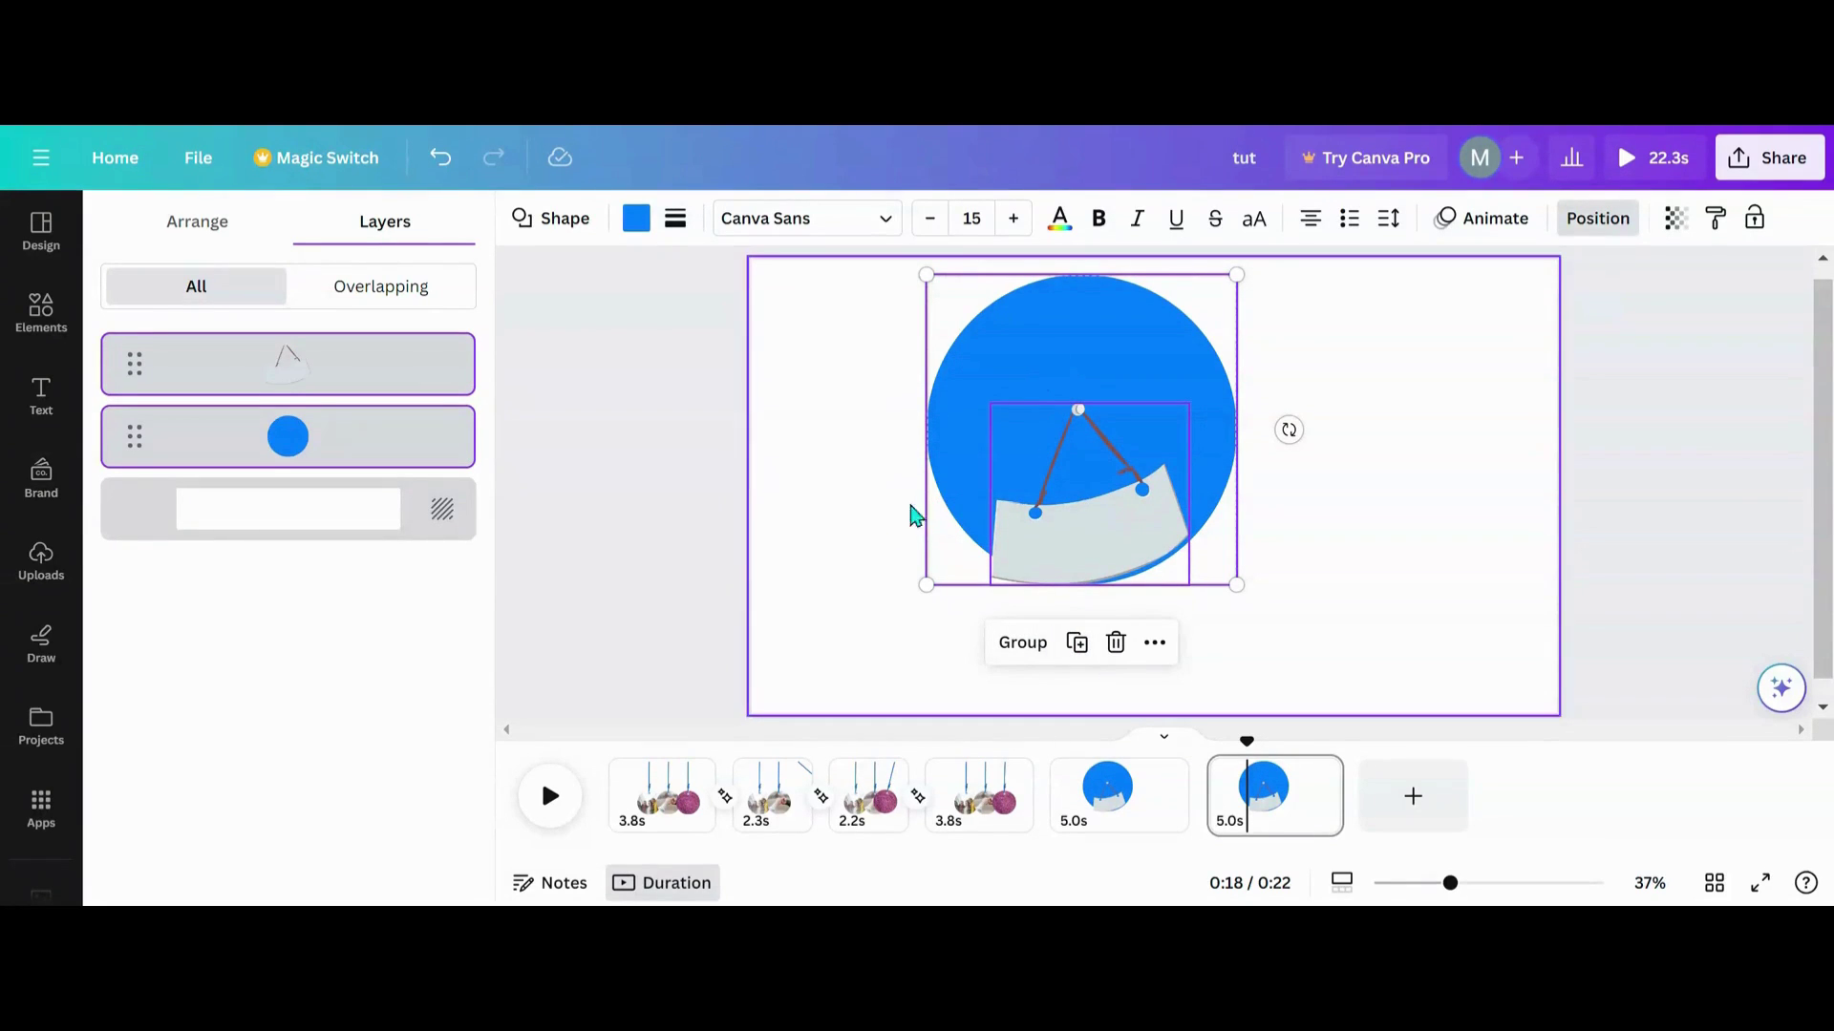
left_click(834, 575)
left_click_drag(1016, 358, 1004, 337)
left_click_drag(912, 560, 884, 607)
mouse_move(982, 450)
left_mouse_down()
mouse_move(1006, 430)
mouse_move(951, 441)
left_mouse_up()
Group the sign with the enlarged circle and delete page 5 with the old alignment
left_click_drag(759, 418, 1209, 590)
left_click(1013, 641)
left_click(1165, 777)
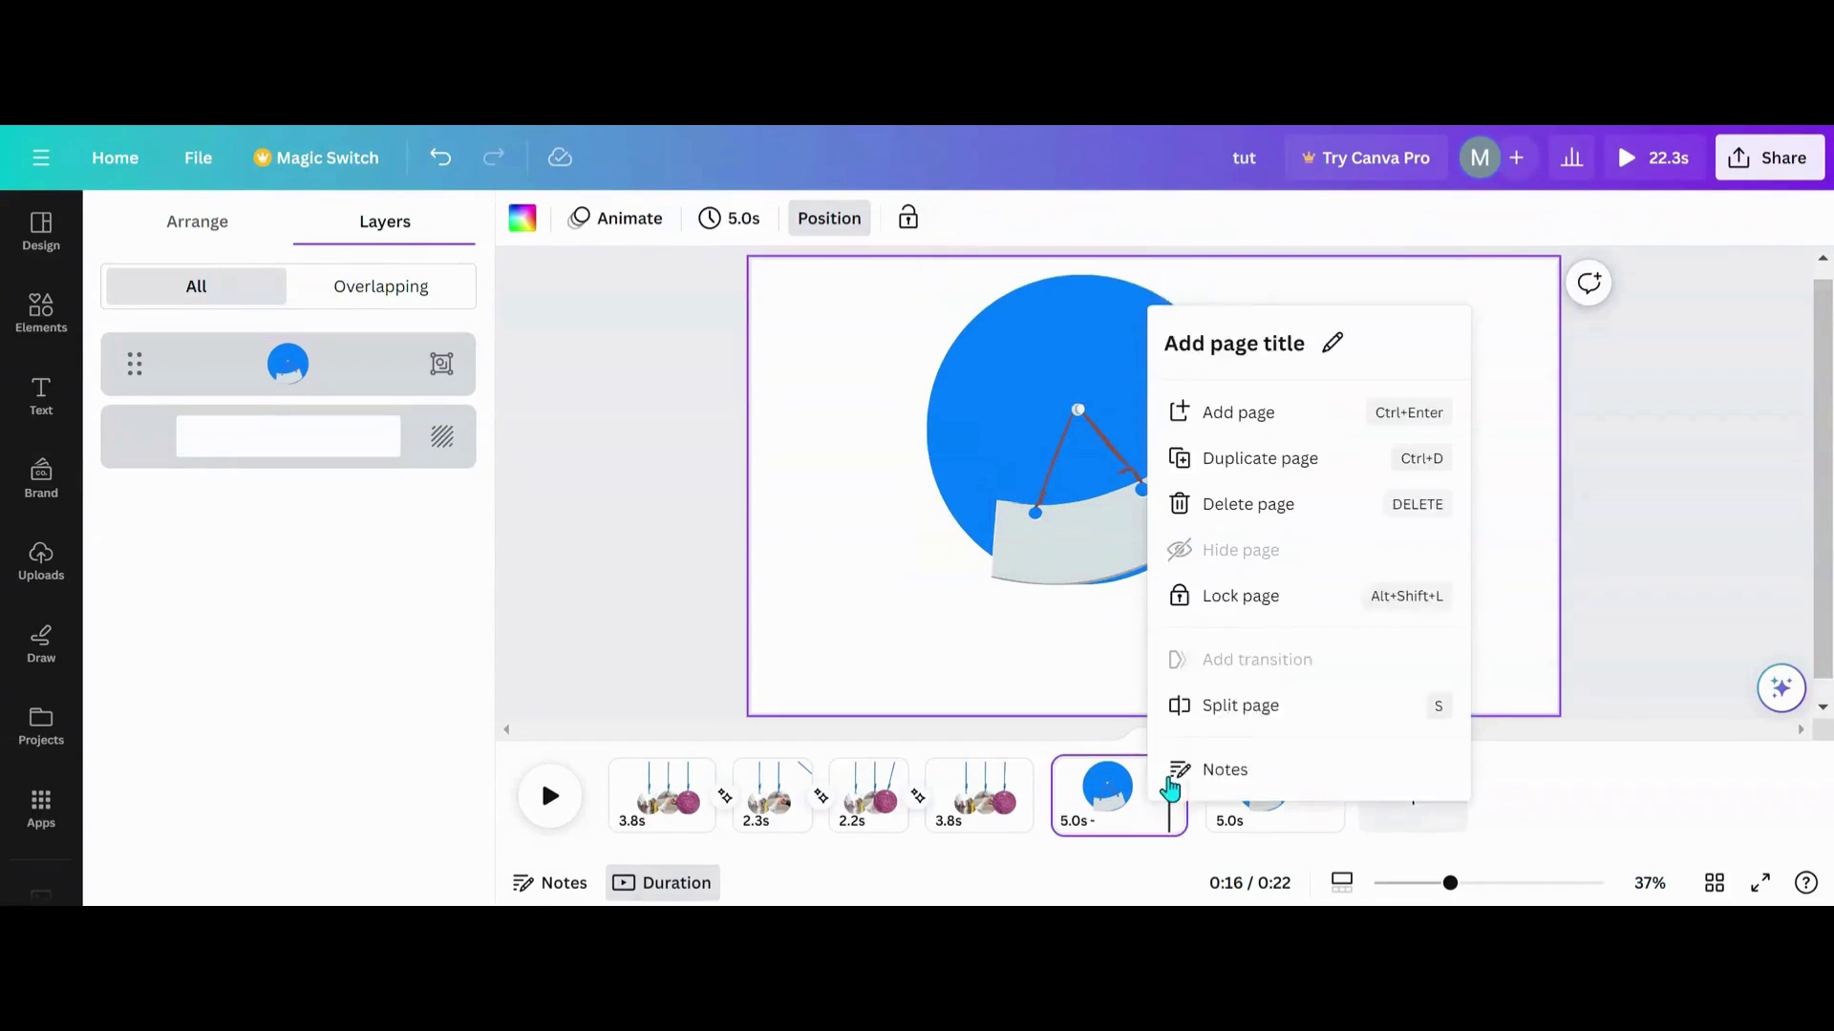
left_click(1212, 458)
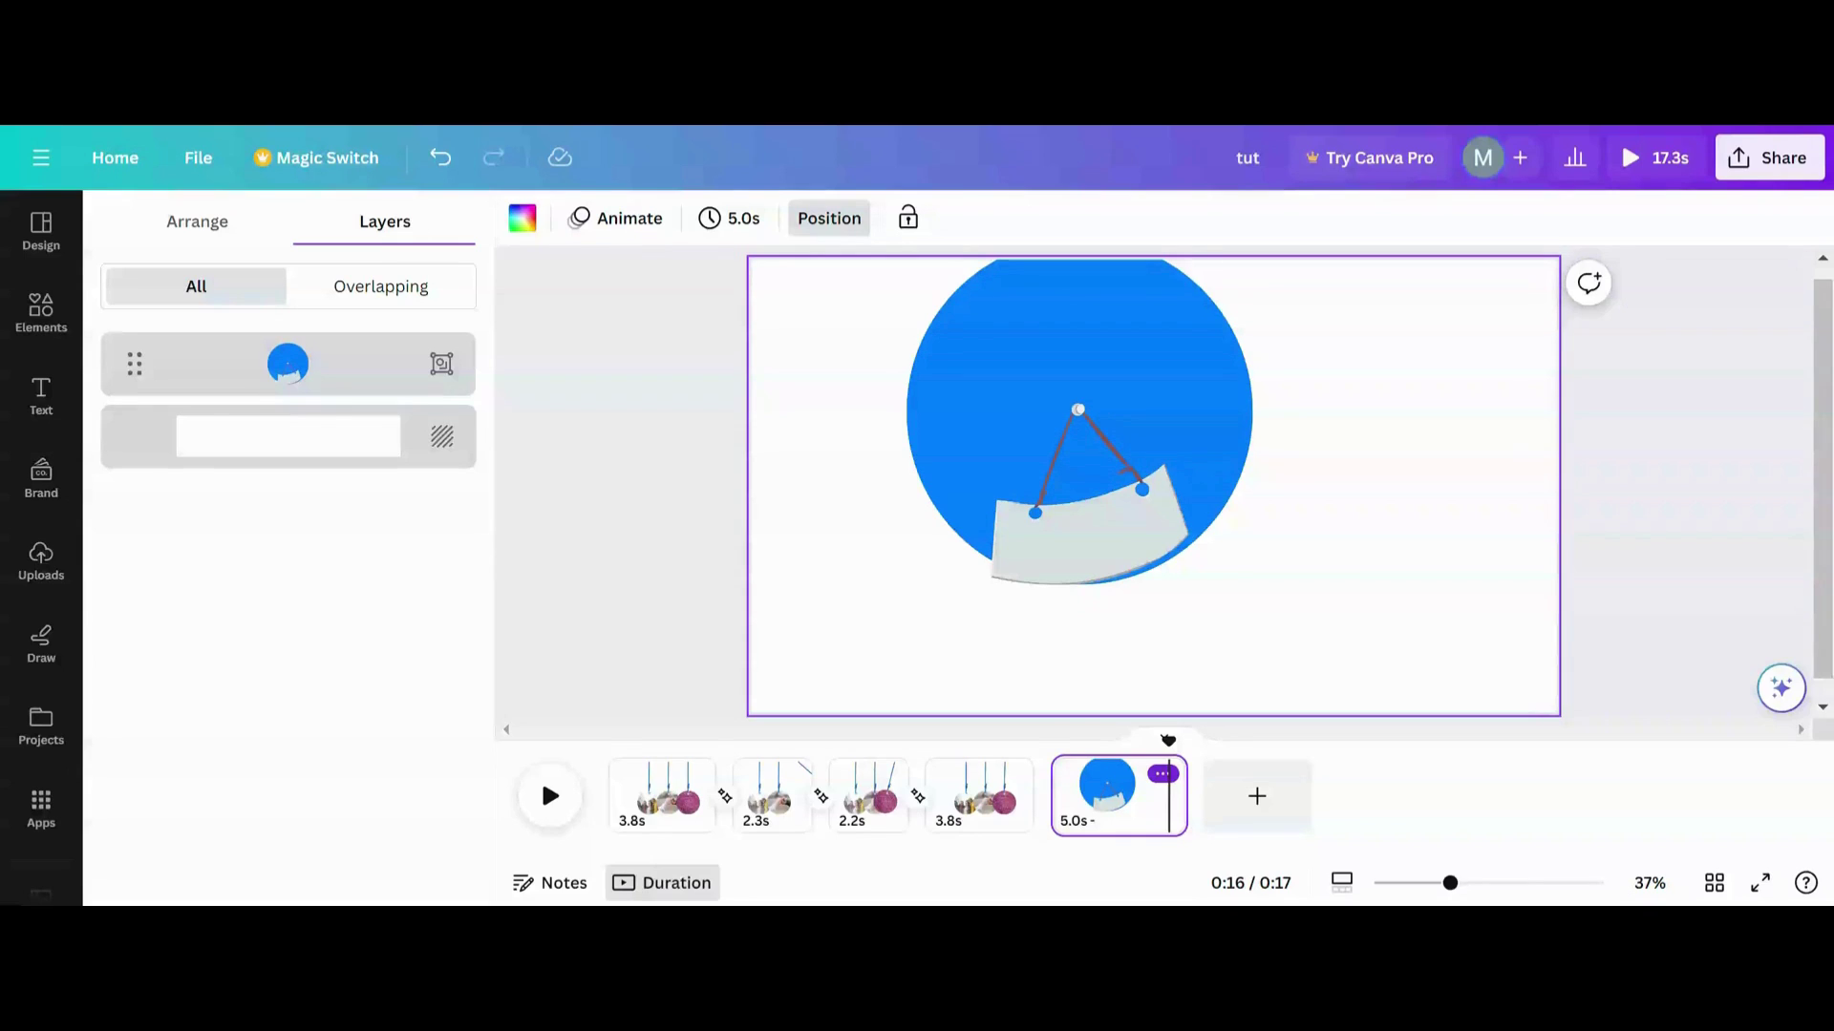
left_click(1162, 774)
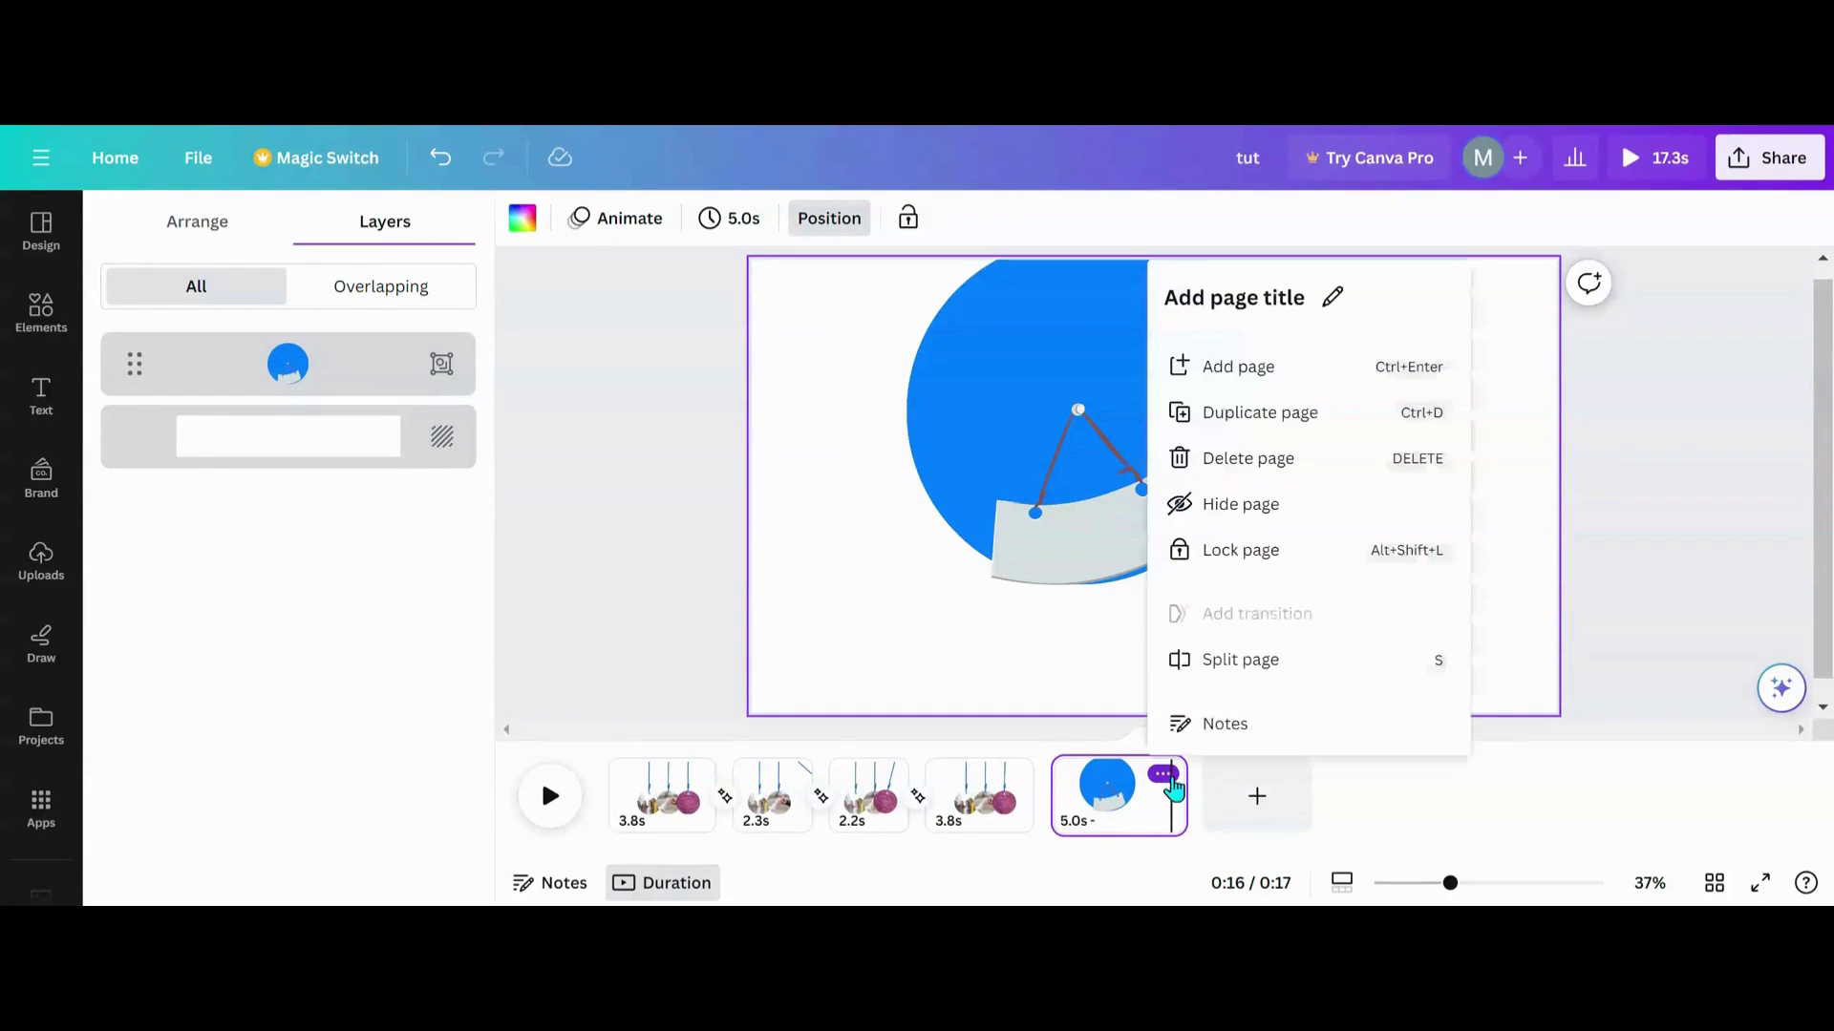
left_click(1275, 463)
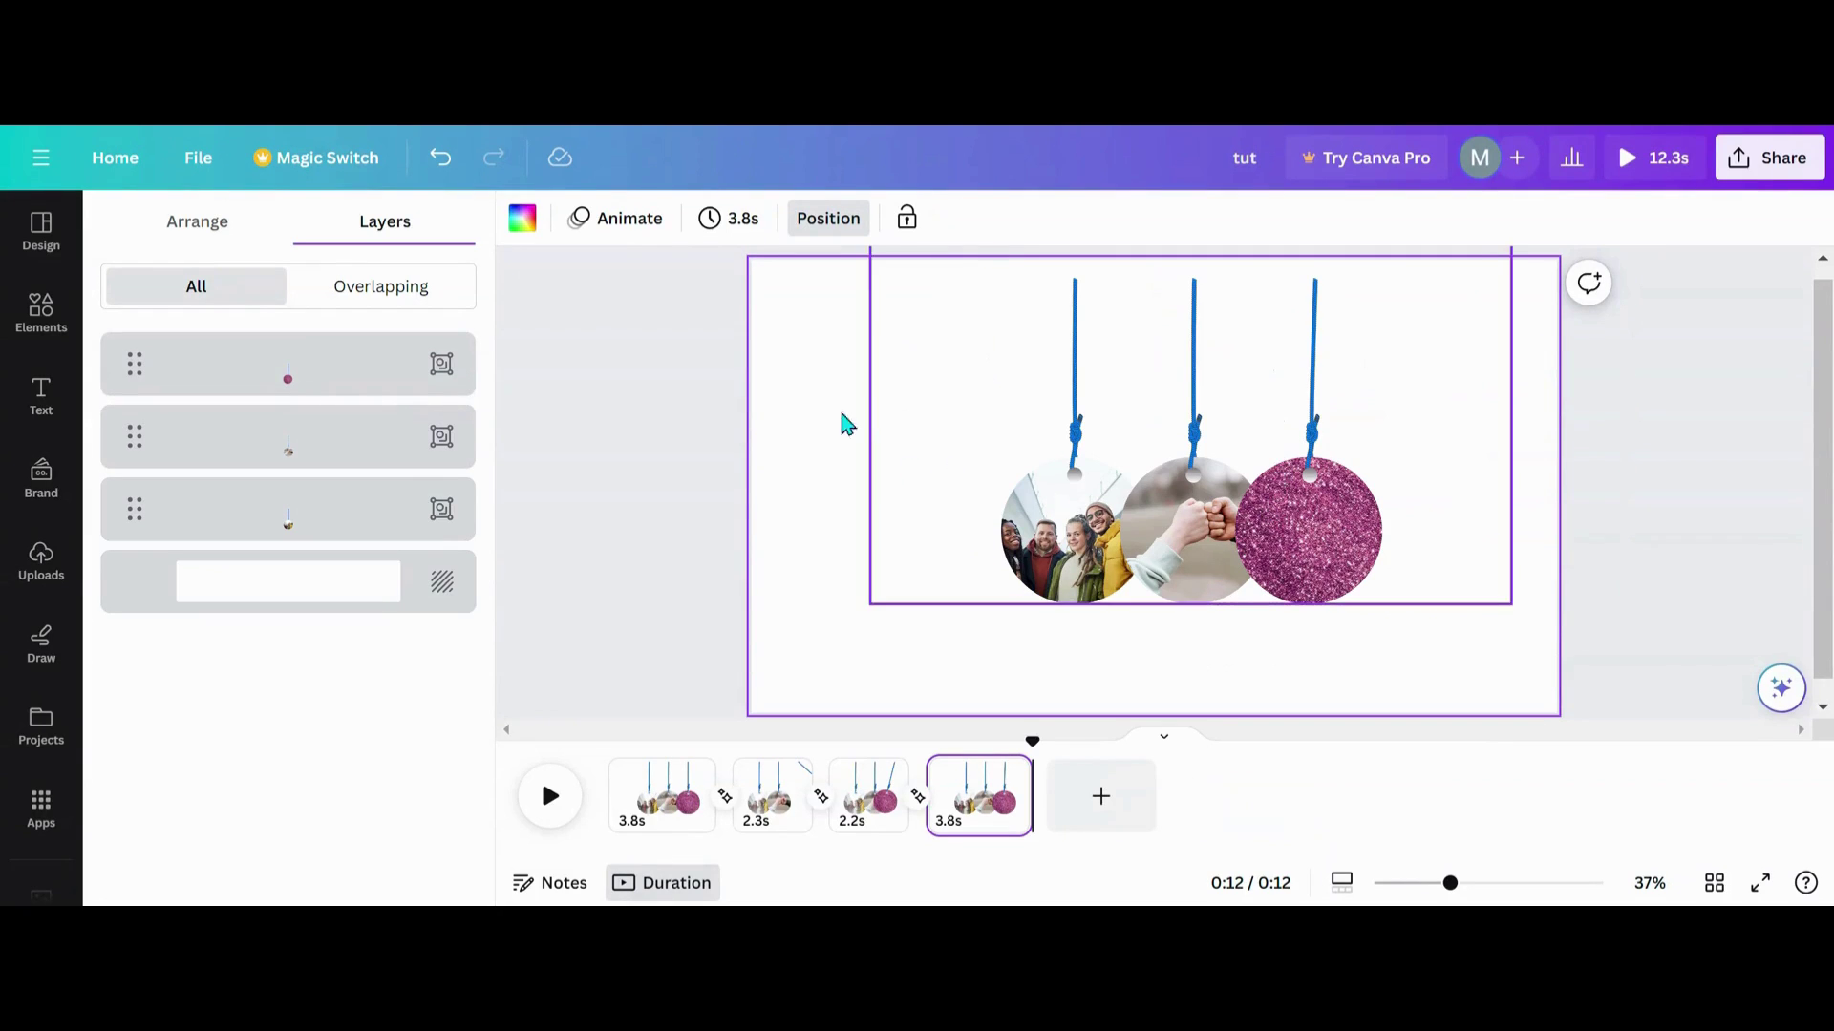
key("ctrl+z")
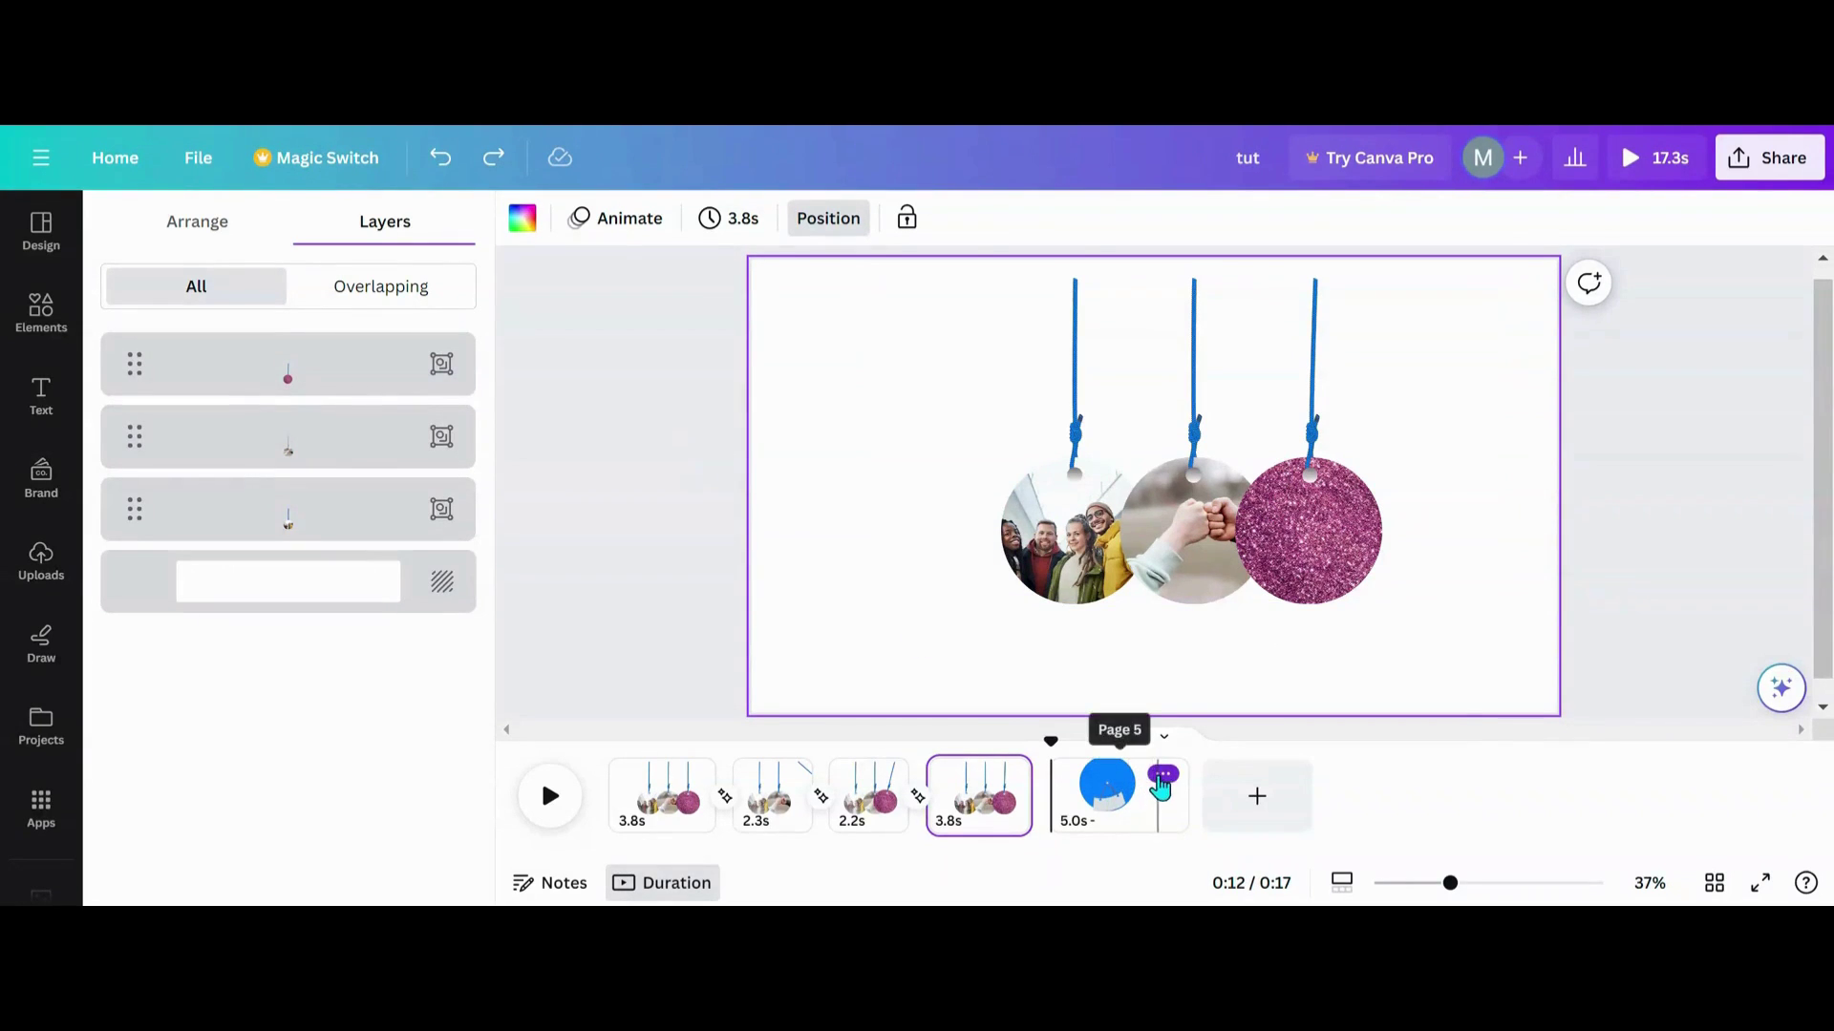
Rotate the sign group slightly clockwise on a duplicate of page 5 to test the pivot, and delete the original page
left_click(1162, 775)
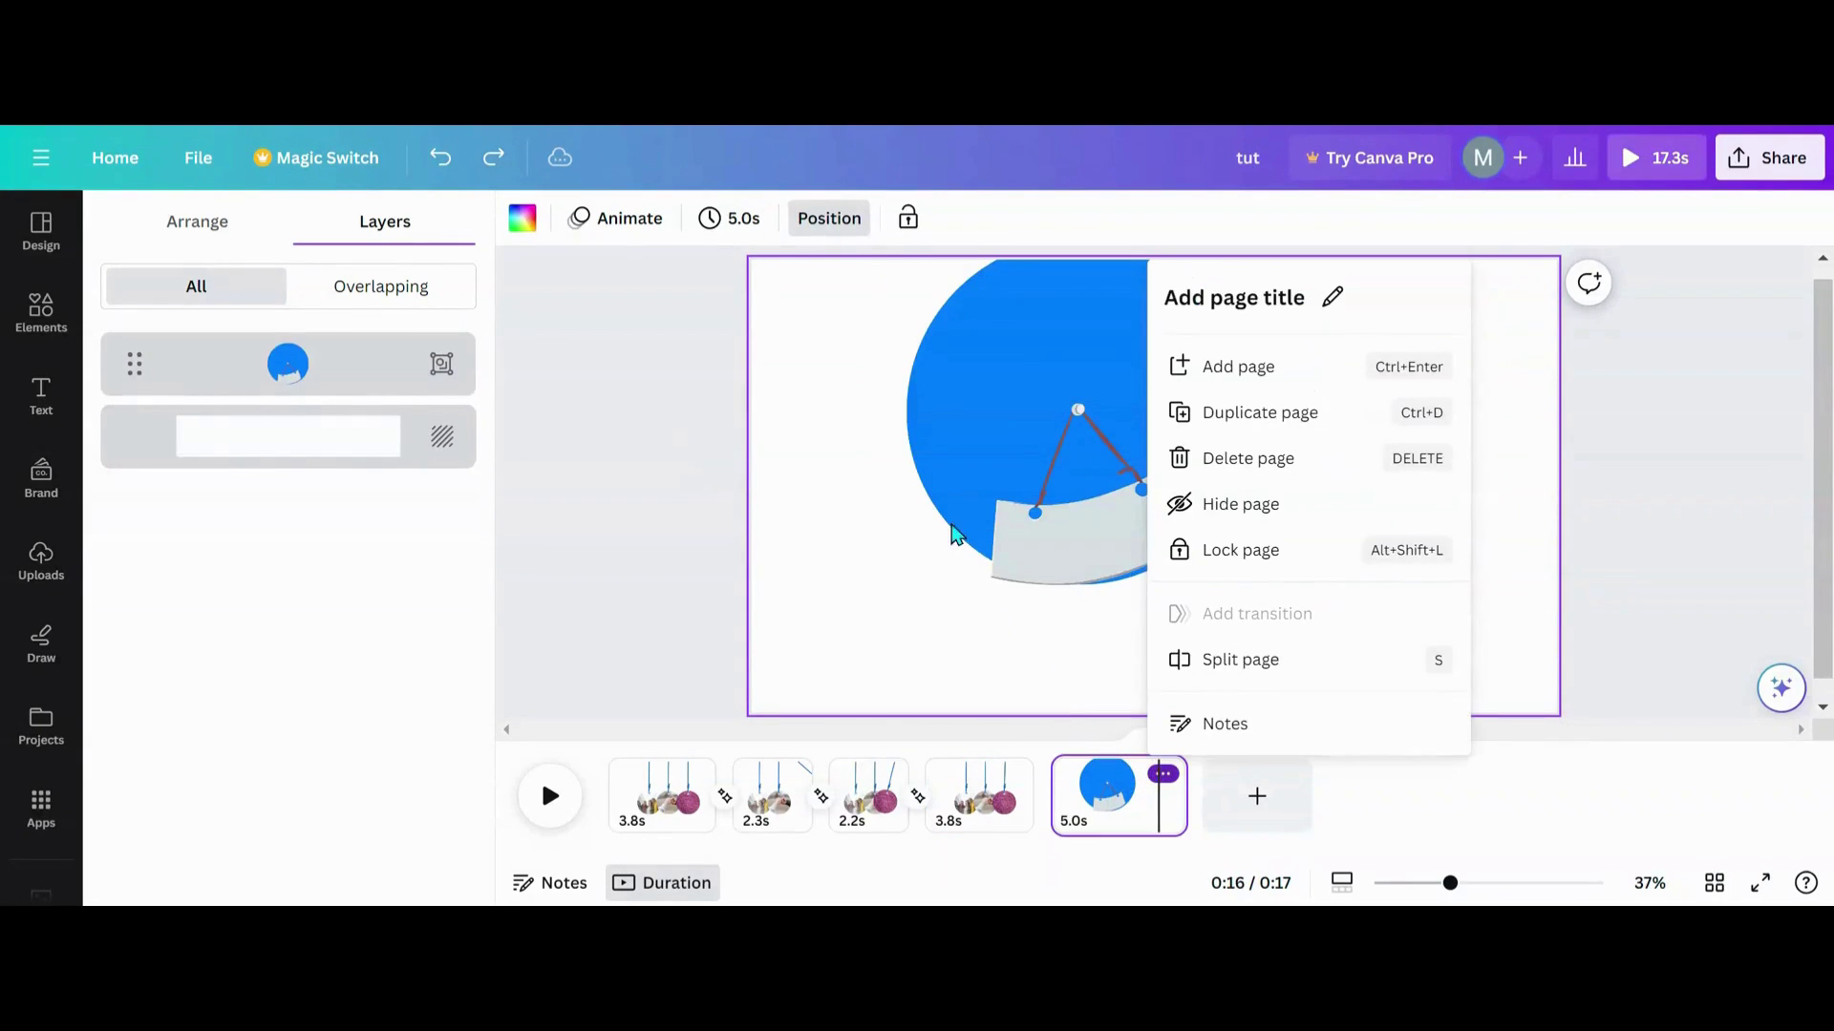
left_click(1236, 420)
left_click(1072, 532)
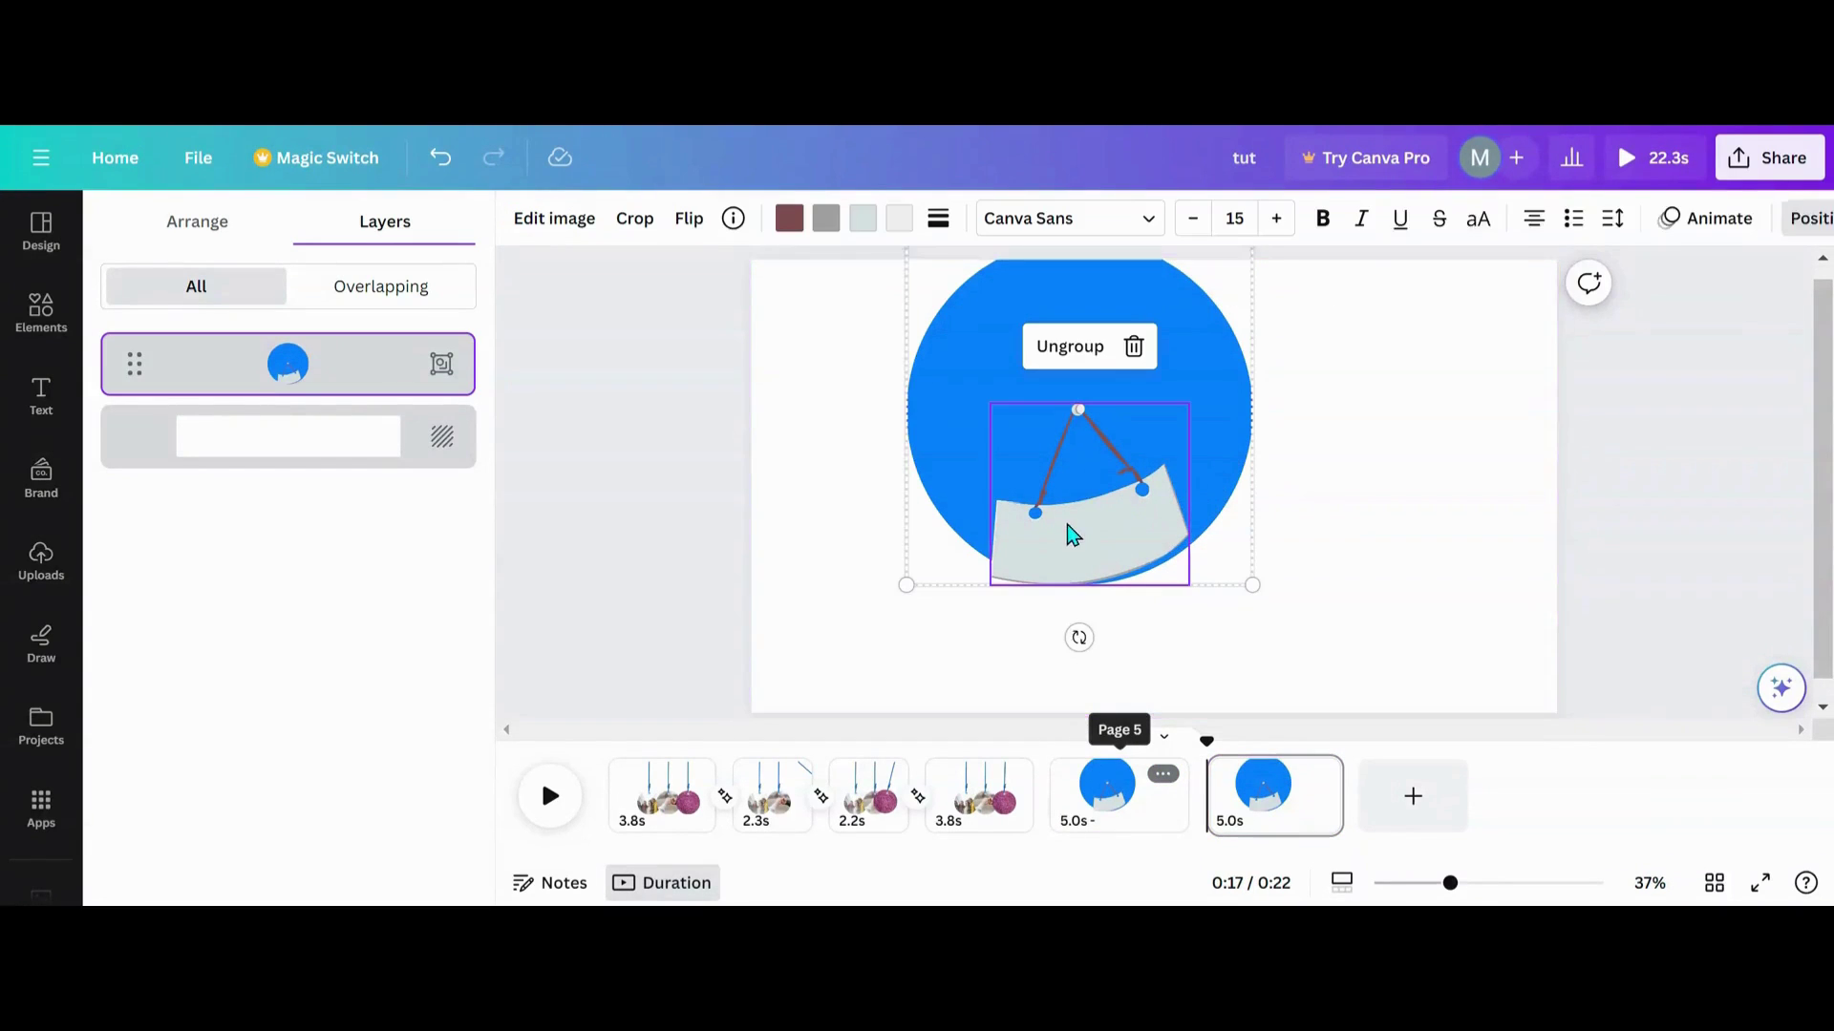
mouse_move(1076, 634)
left_mouse_down()
mouse_move(1114, 630)
mouse_move(1022, 648)
mouse_move(1068, 669)
left_mouse_up()
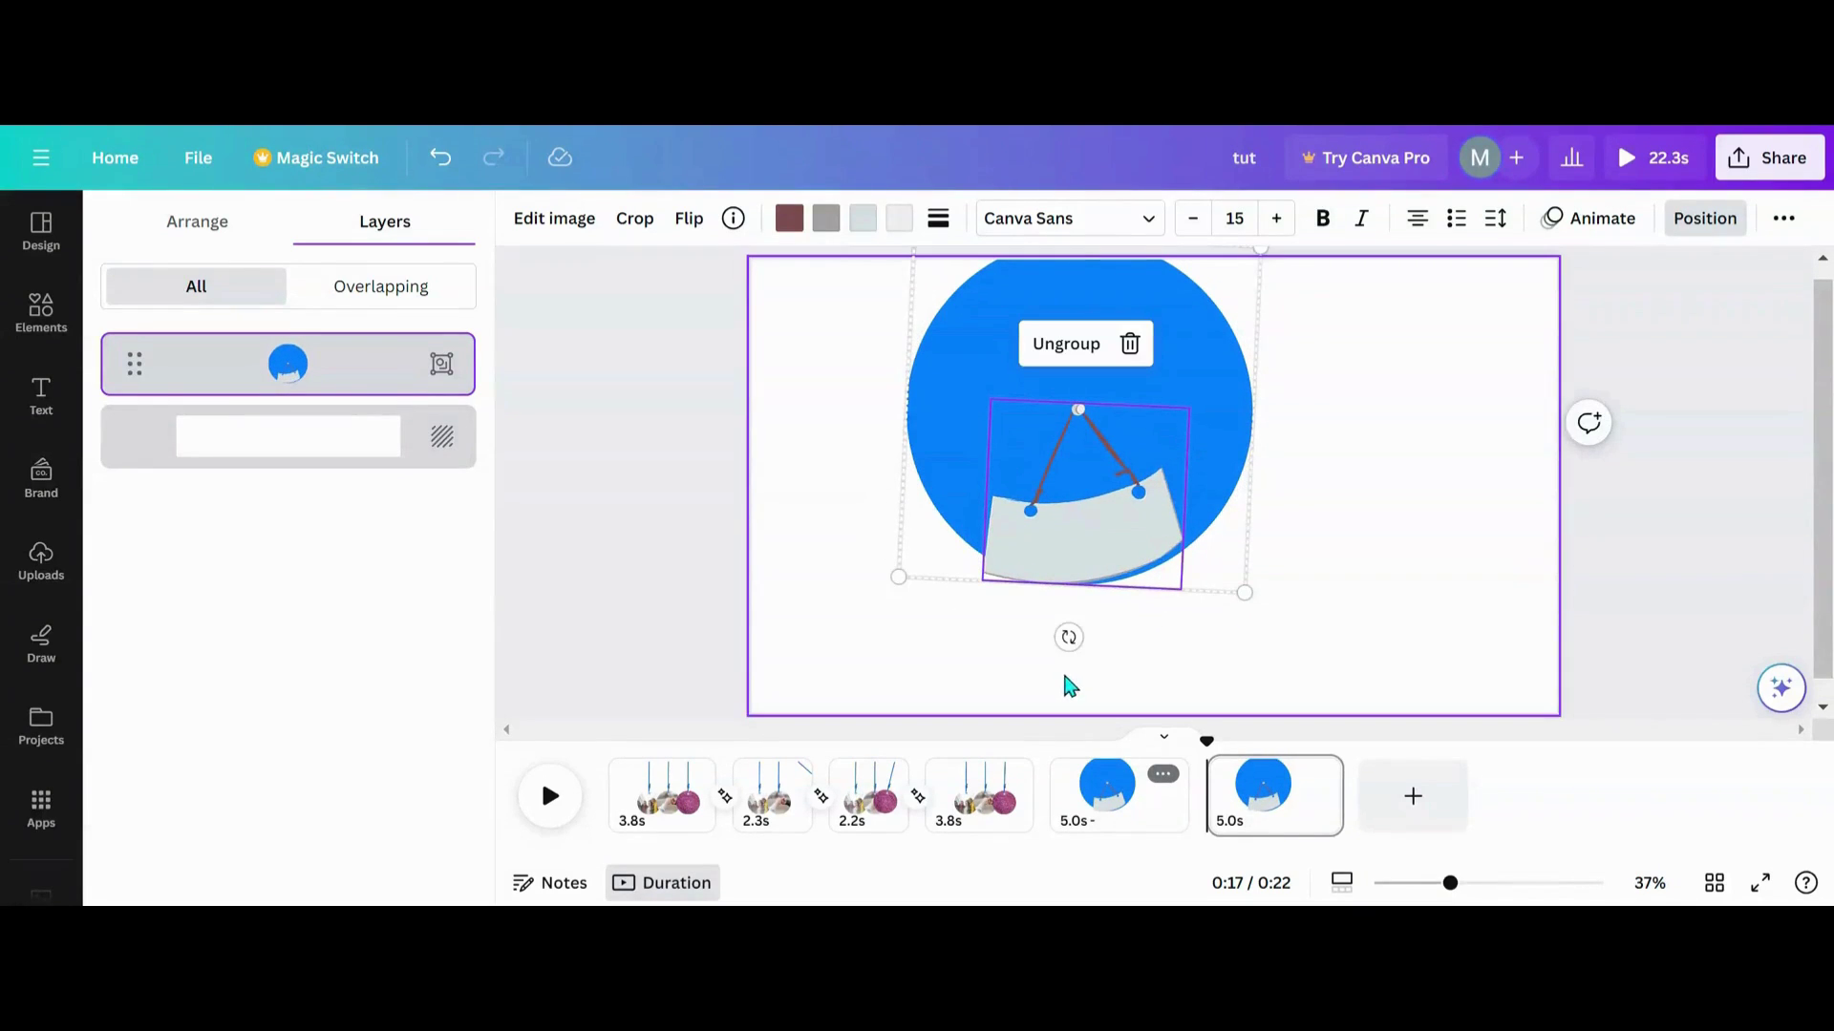
left_click(1161, 775)
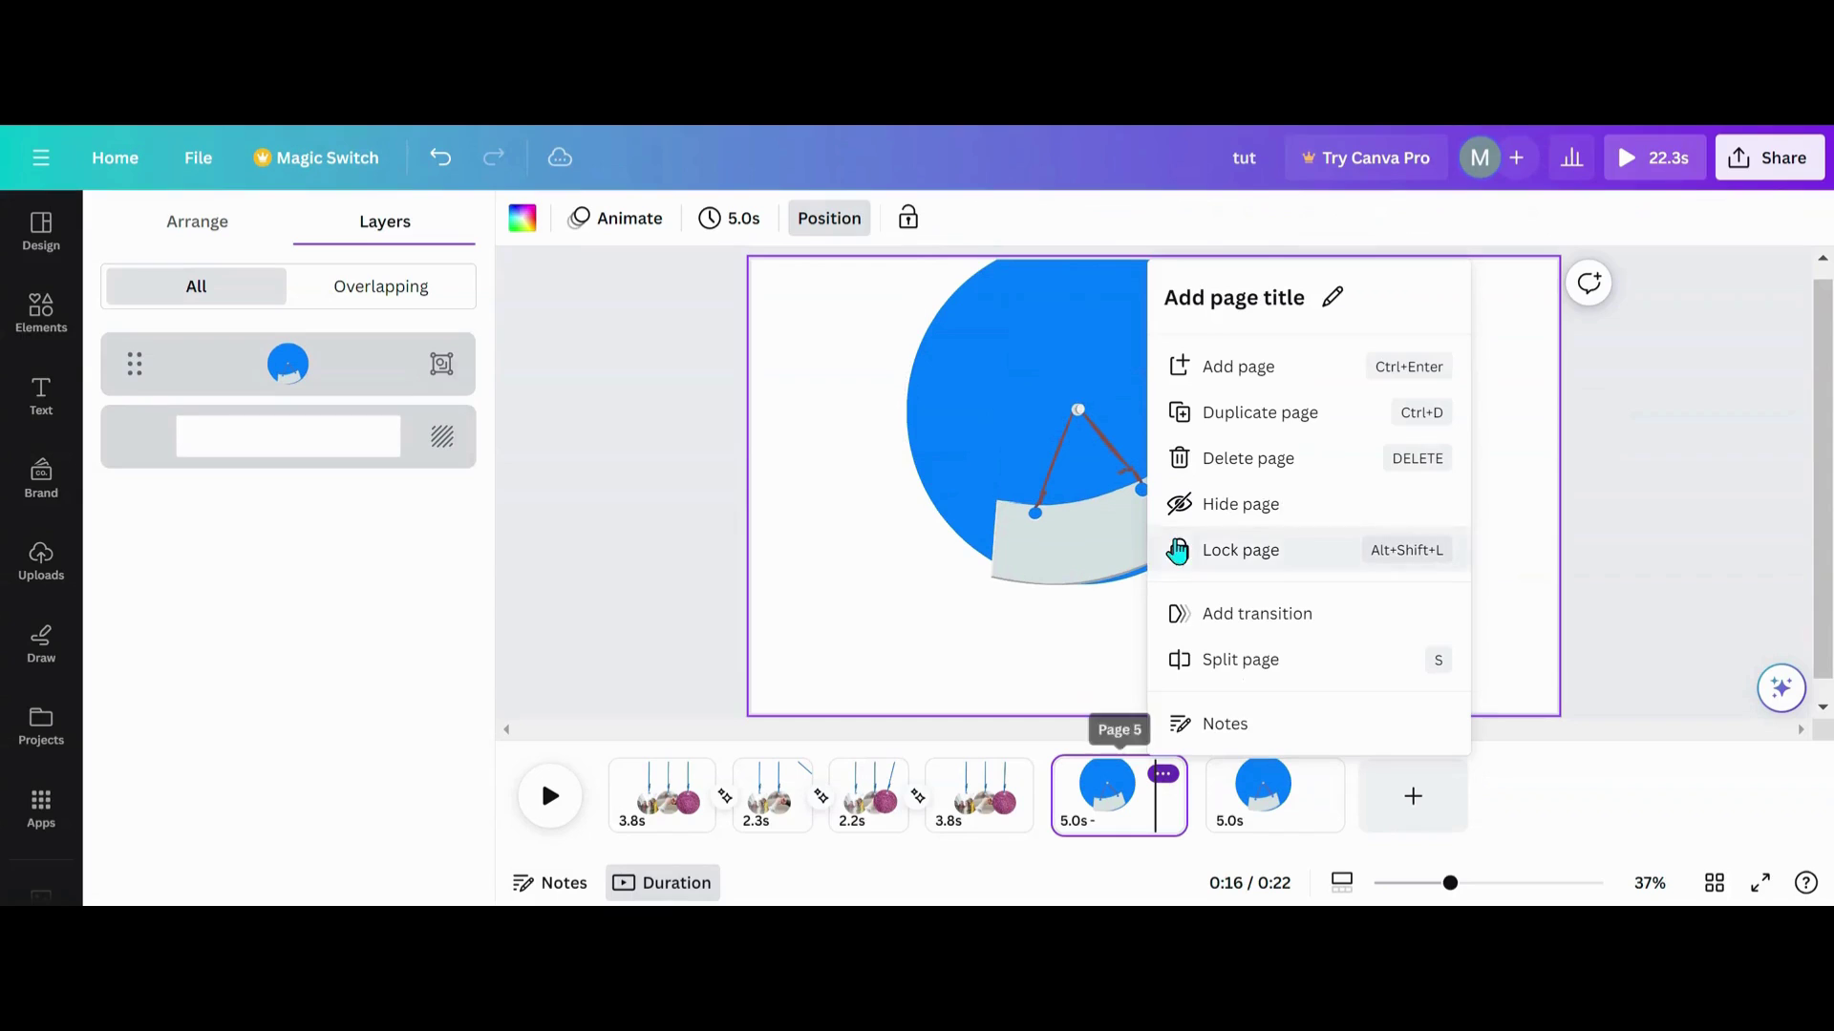
left_click(1234, 468)
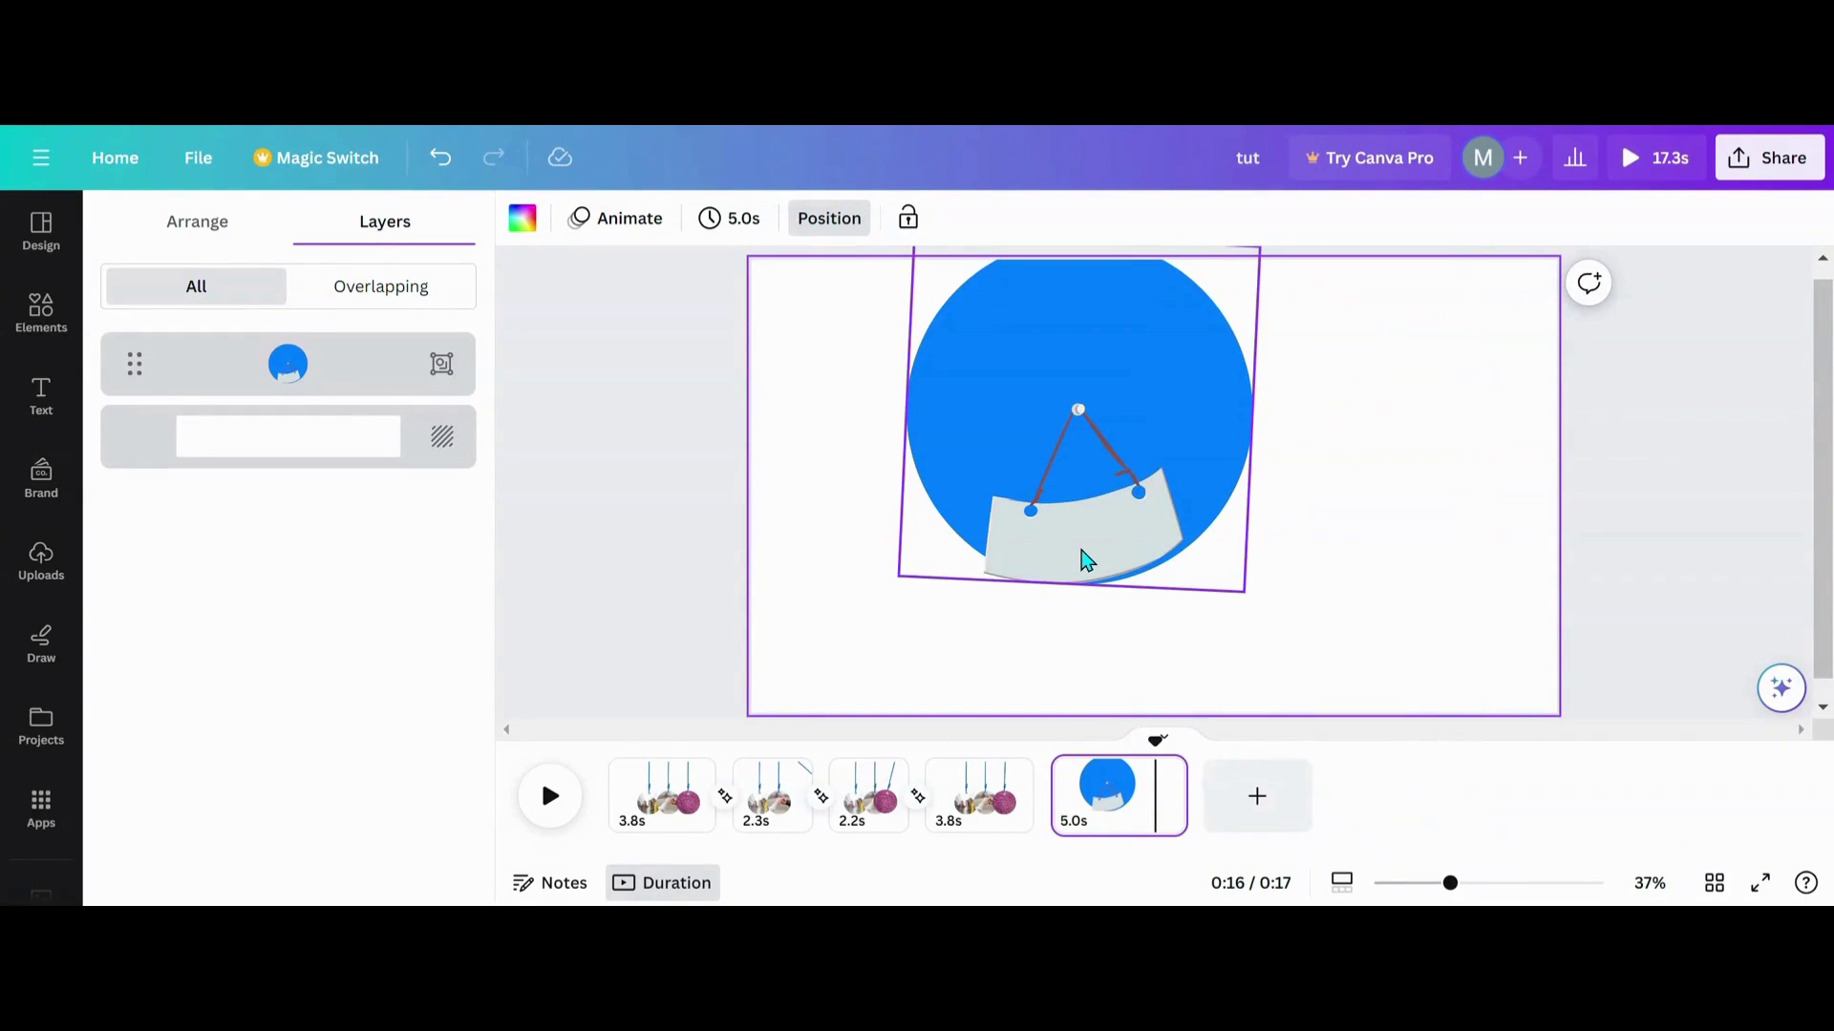
Set the blue circle's fill to no color and nudge the sign group slightly
left_click(935, 378)
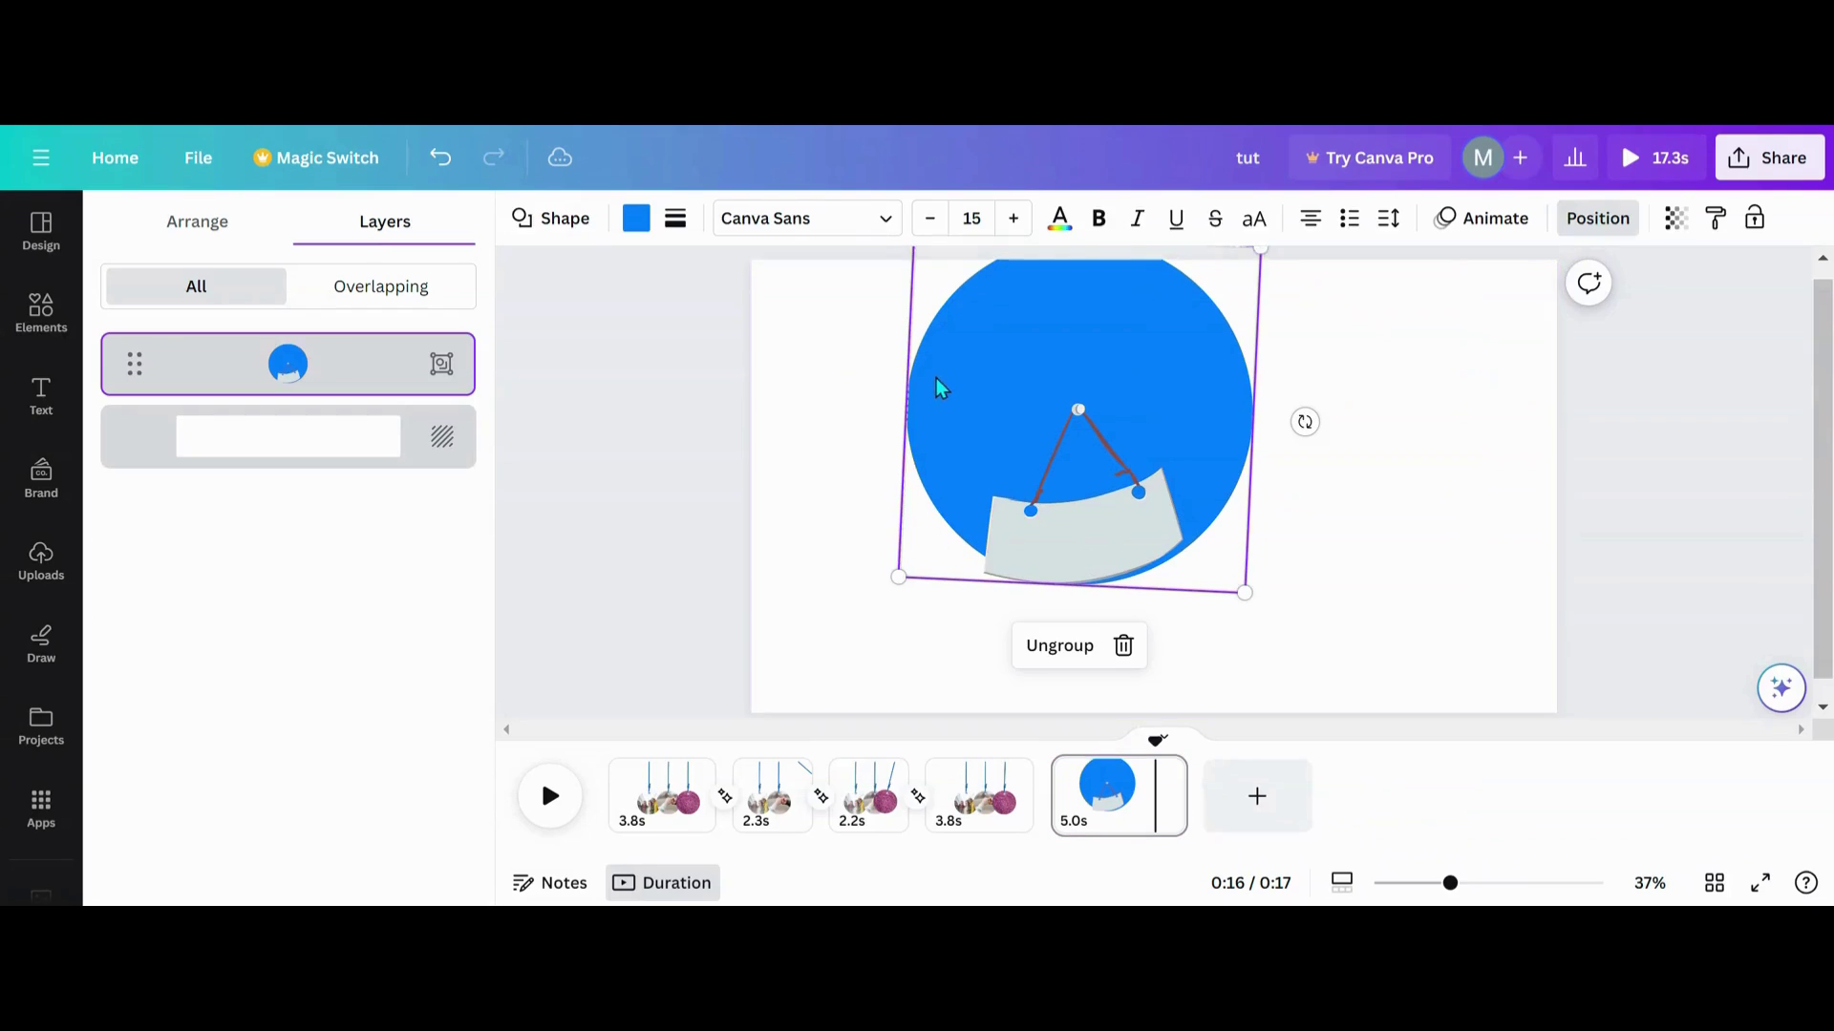
left_click(636, 223)
left_click(185, 355)
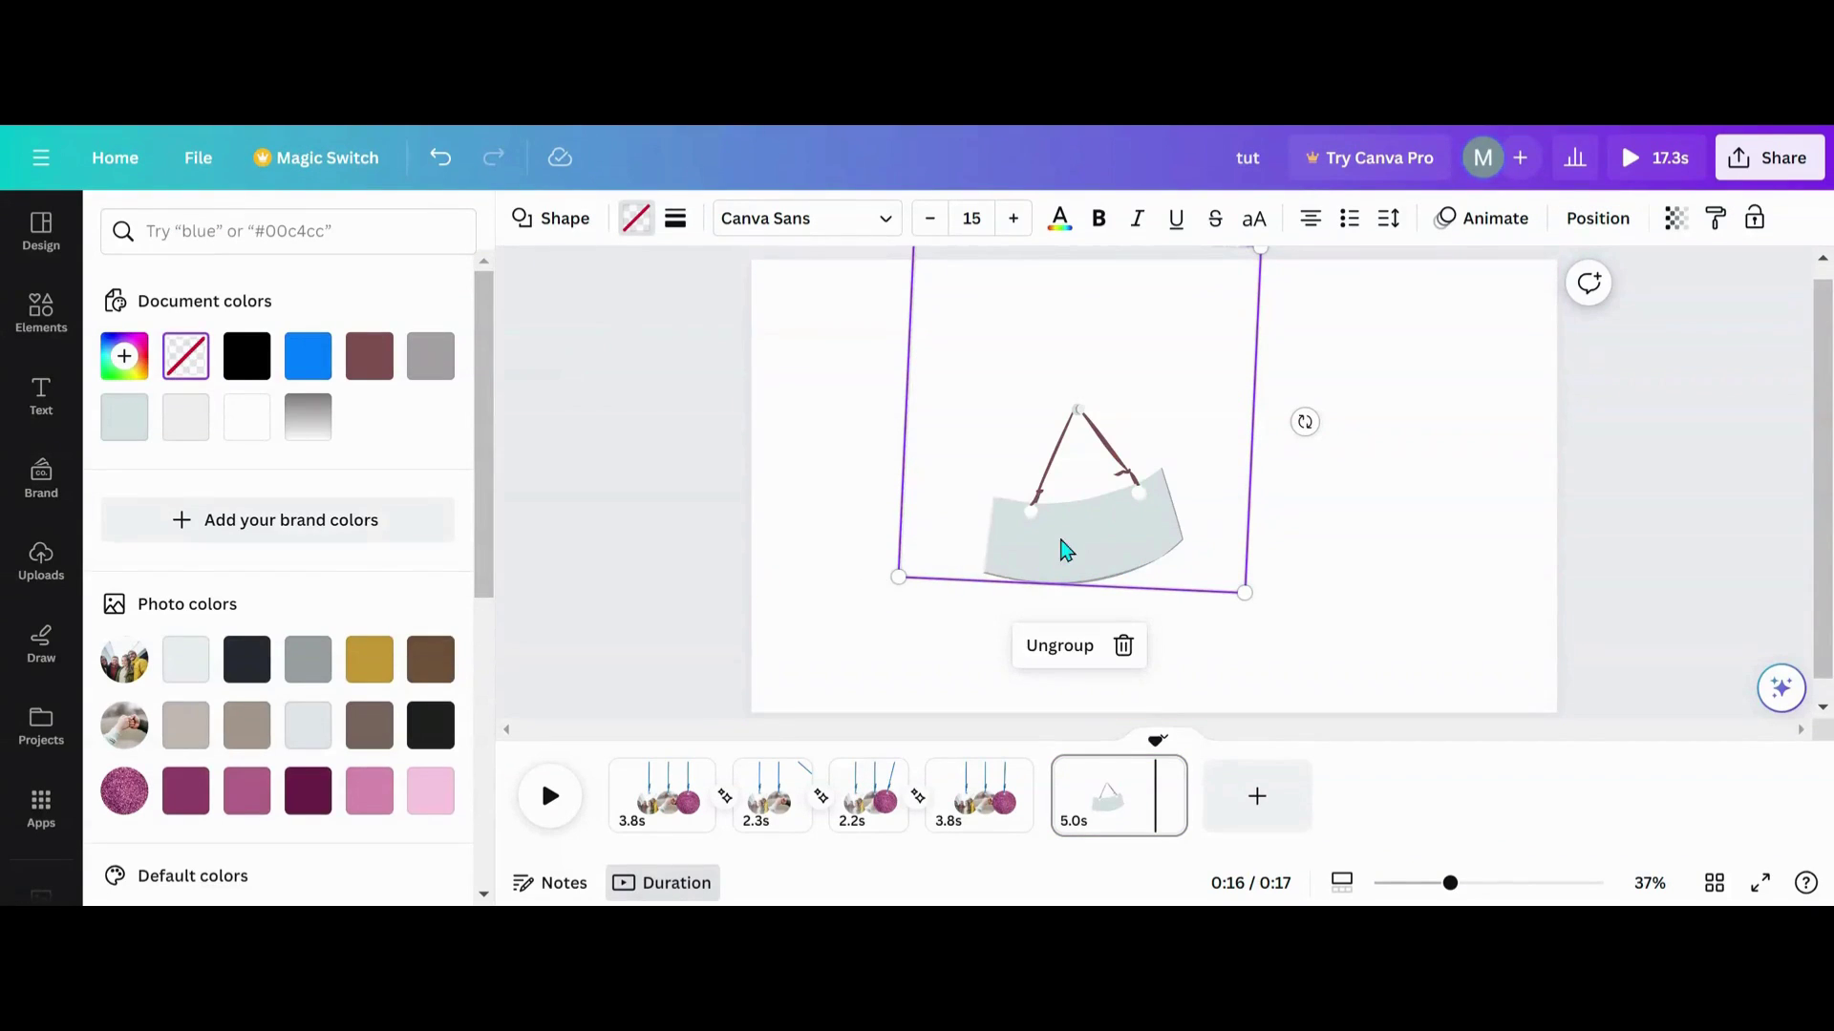
left_click_drag(1067, 551, 1072, 557)
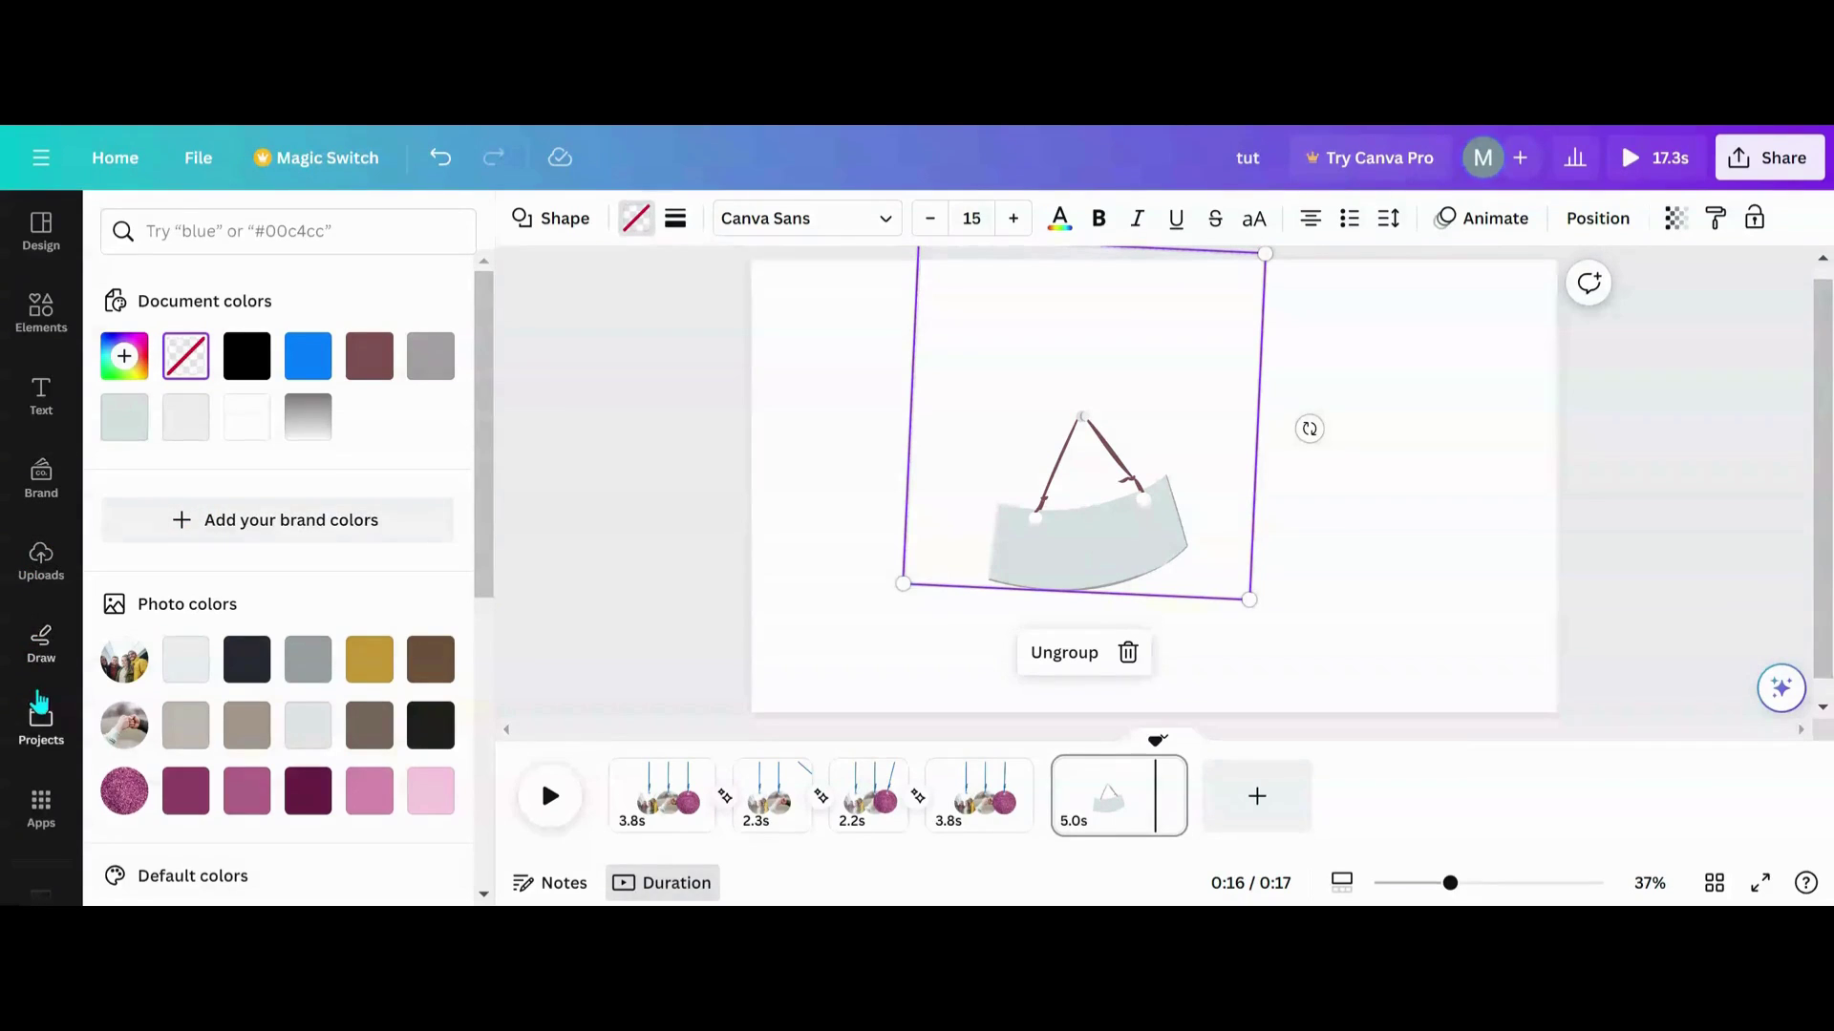
Insert the brown door graphic from the recently used elements
left_click(43, 311)
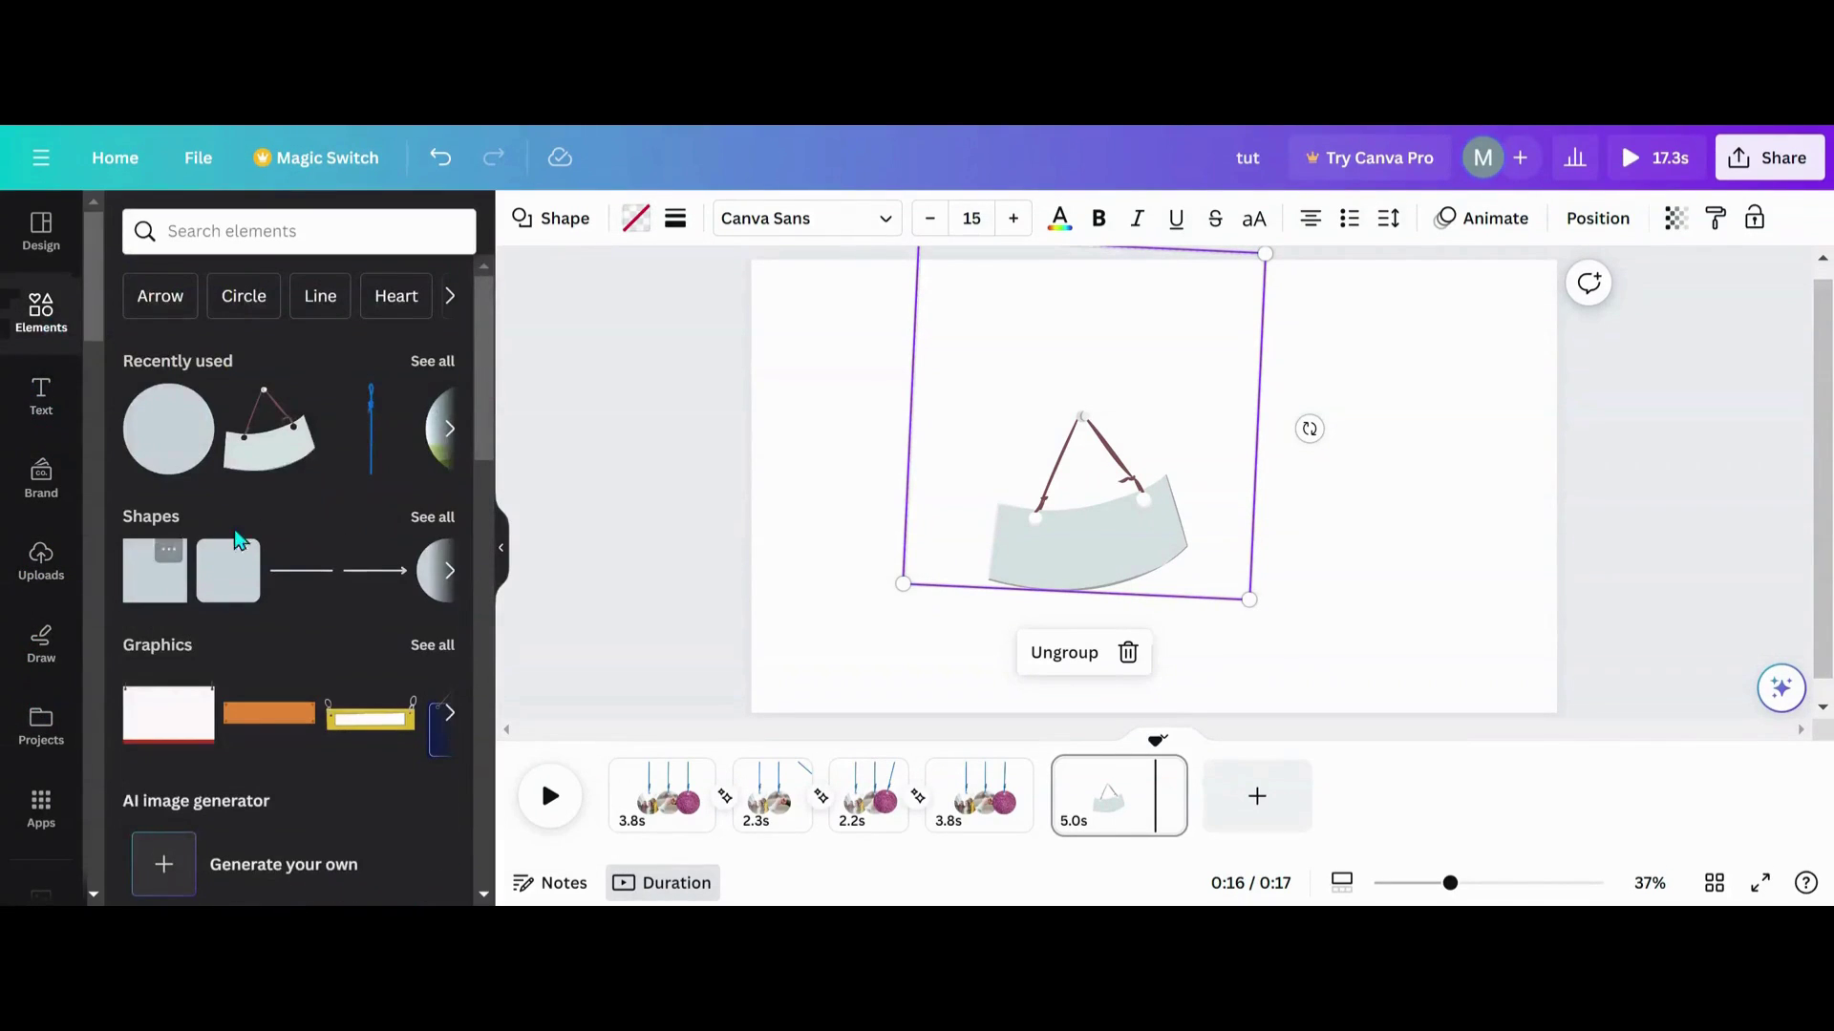
left_click(449, 361)
scroll(291, 594, "down", 5)
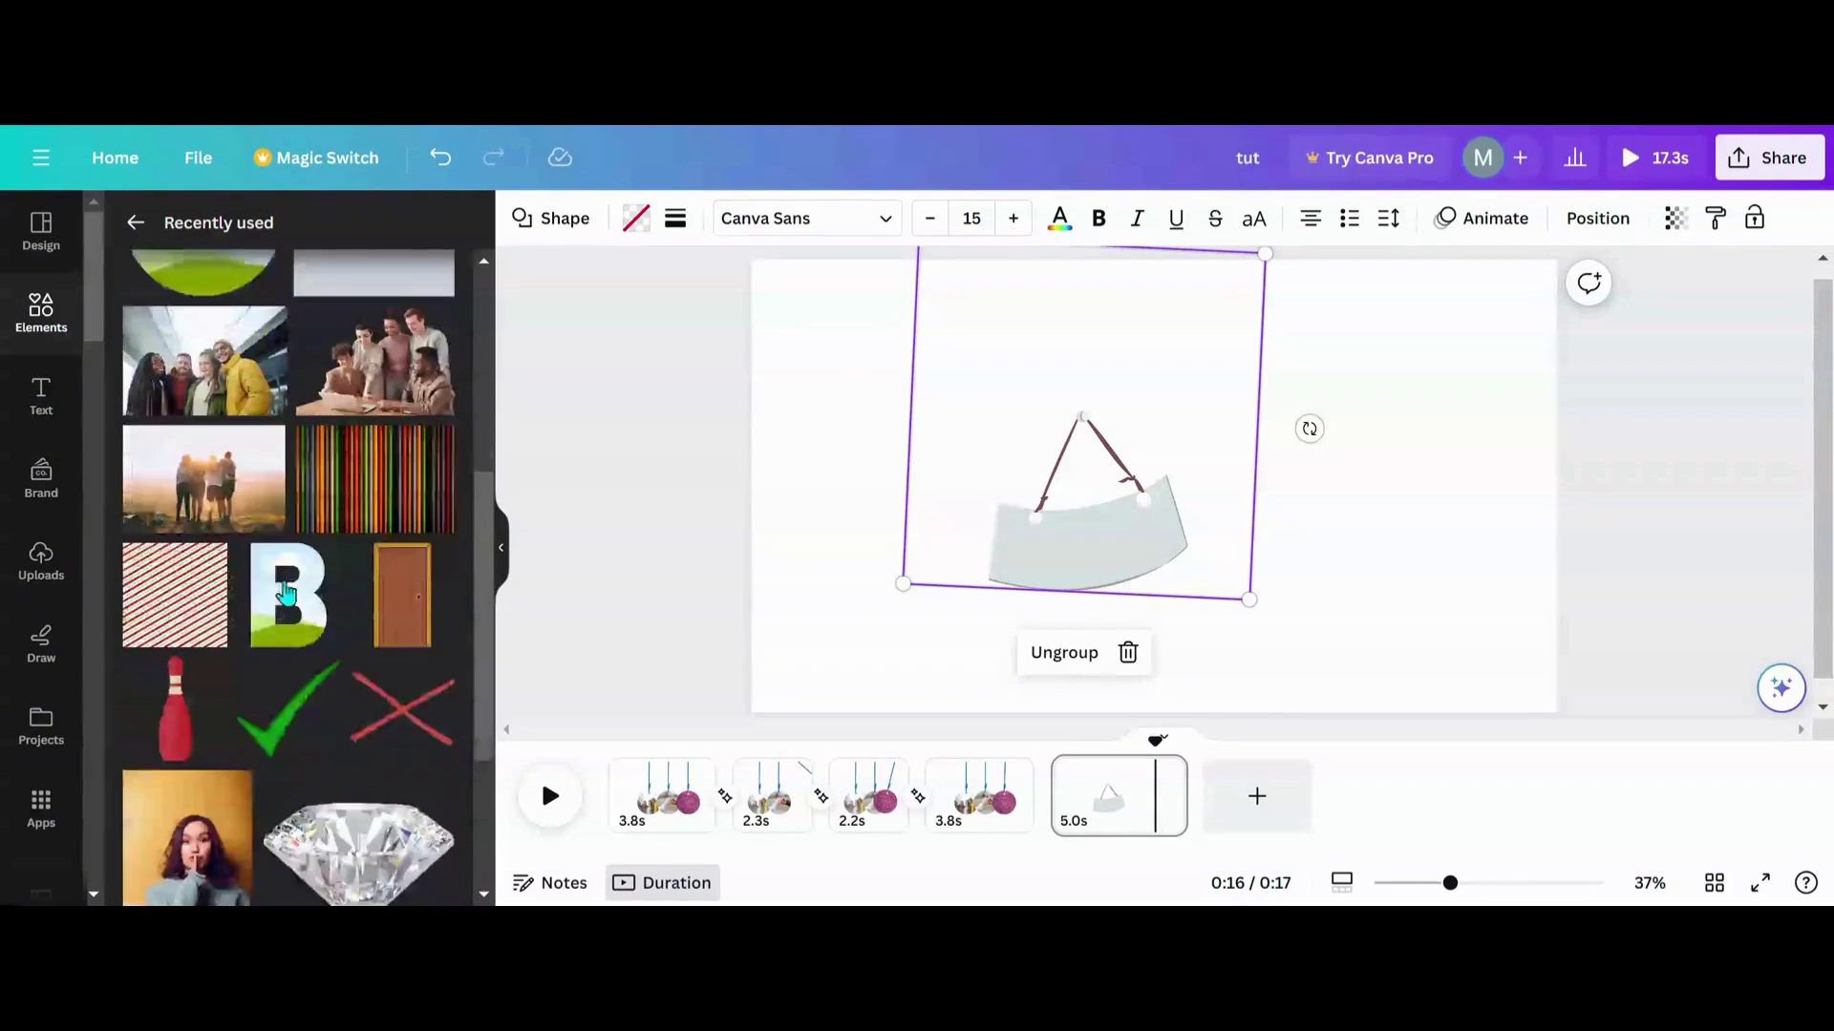
left_click(402, 539)
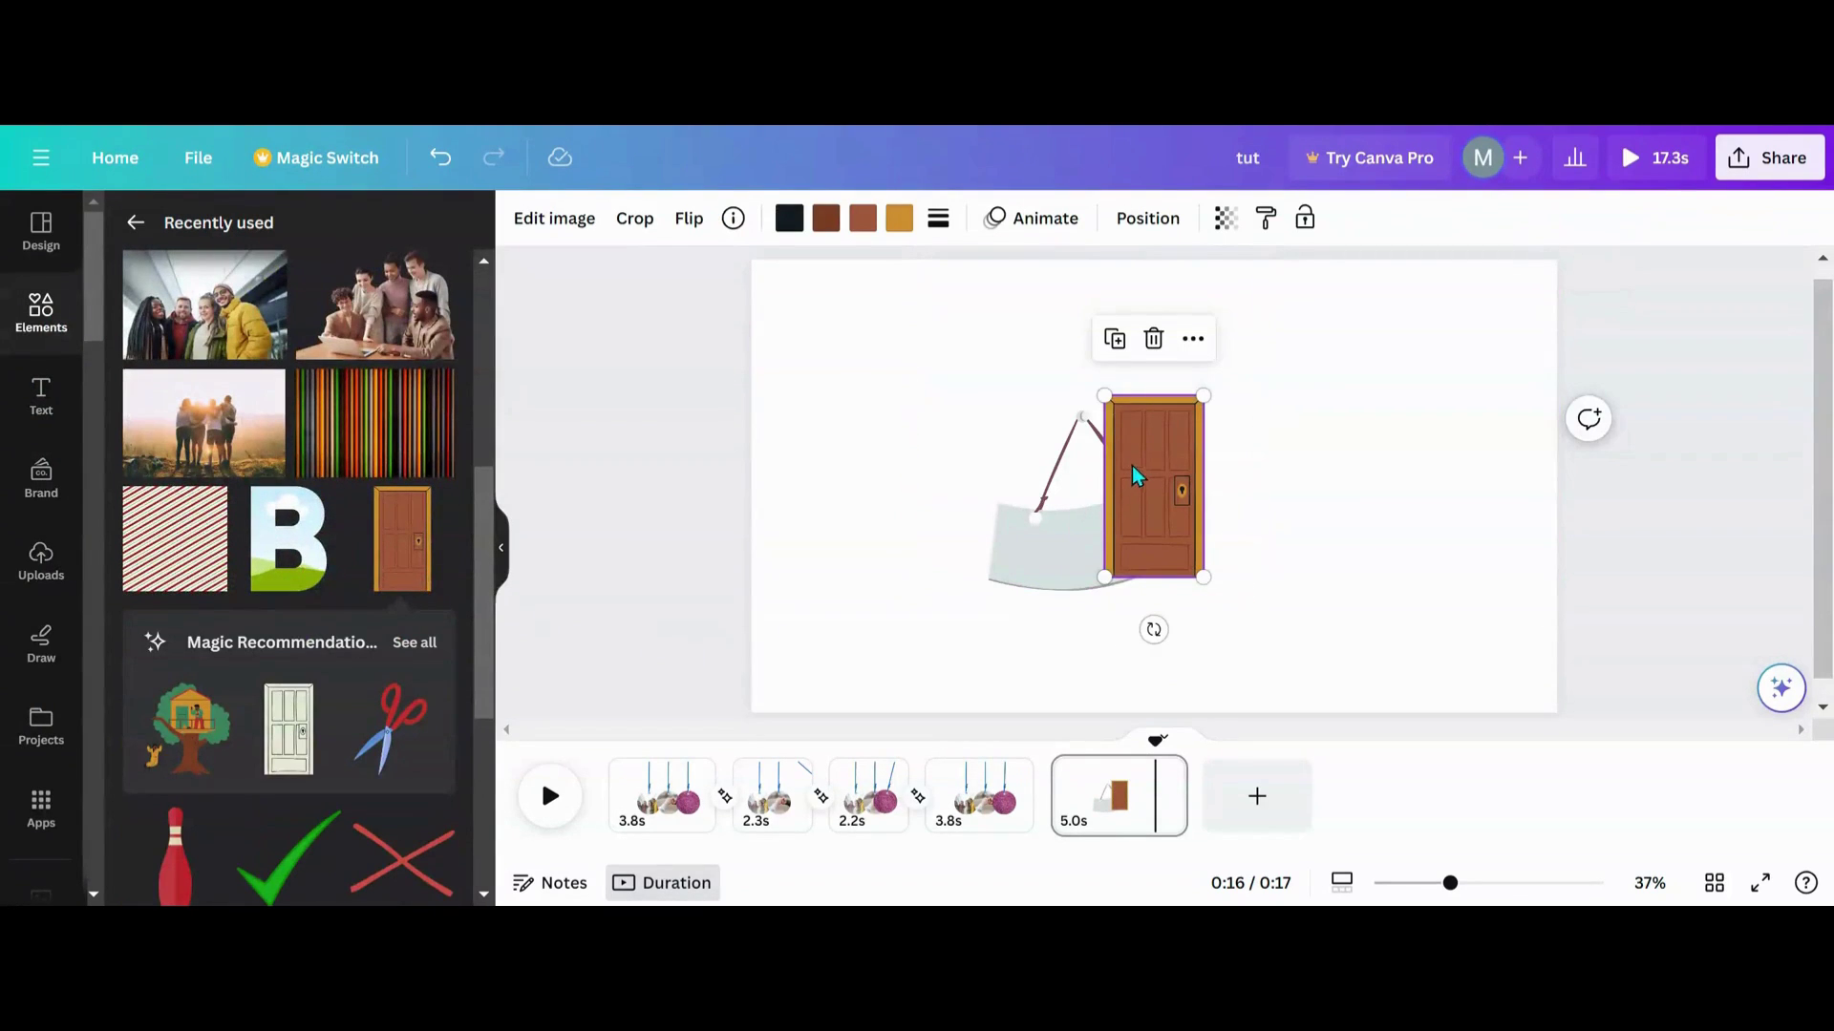
Enlarge the door to span the full page height and position it over the sign
left_click_drag(1153, 486, 999, 501)
left_click_drag(1044, 410, 1359, 311)
left_click_drag(1158, 590, 1273, 712)
left_click_drag(1129, 345, 1129, 352)
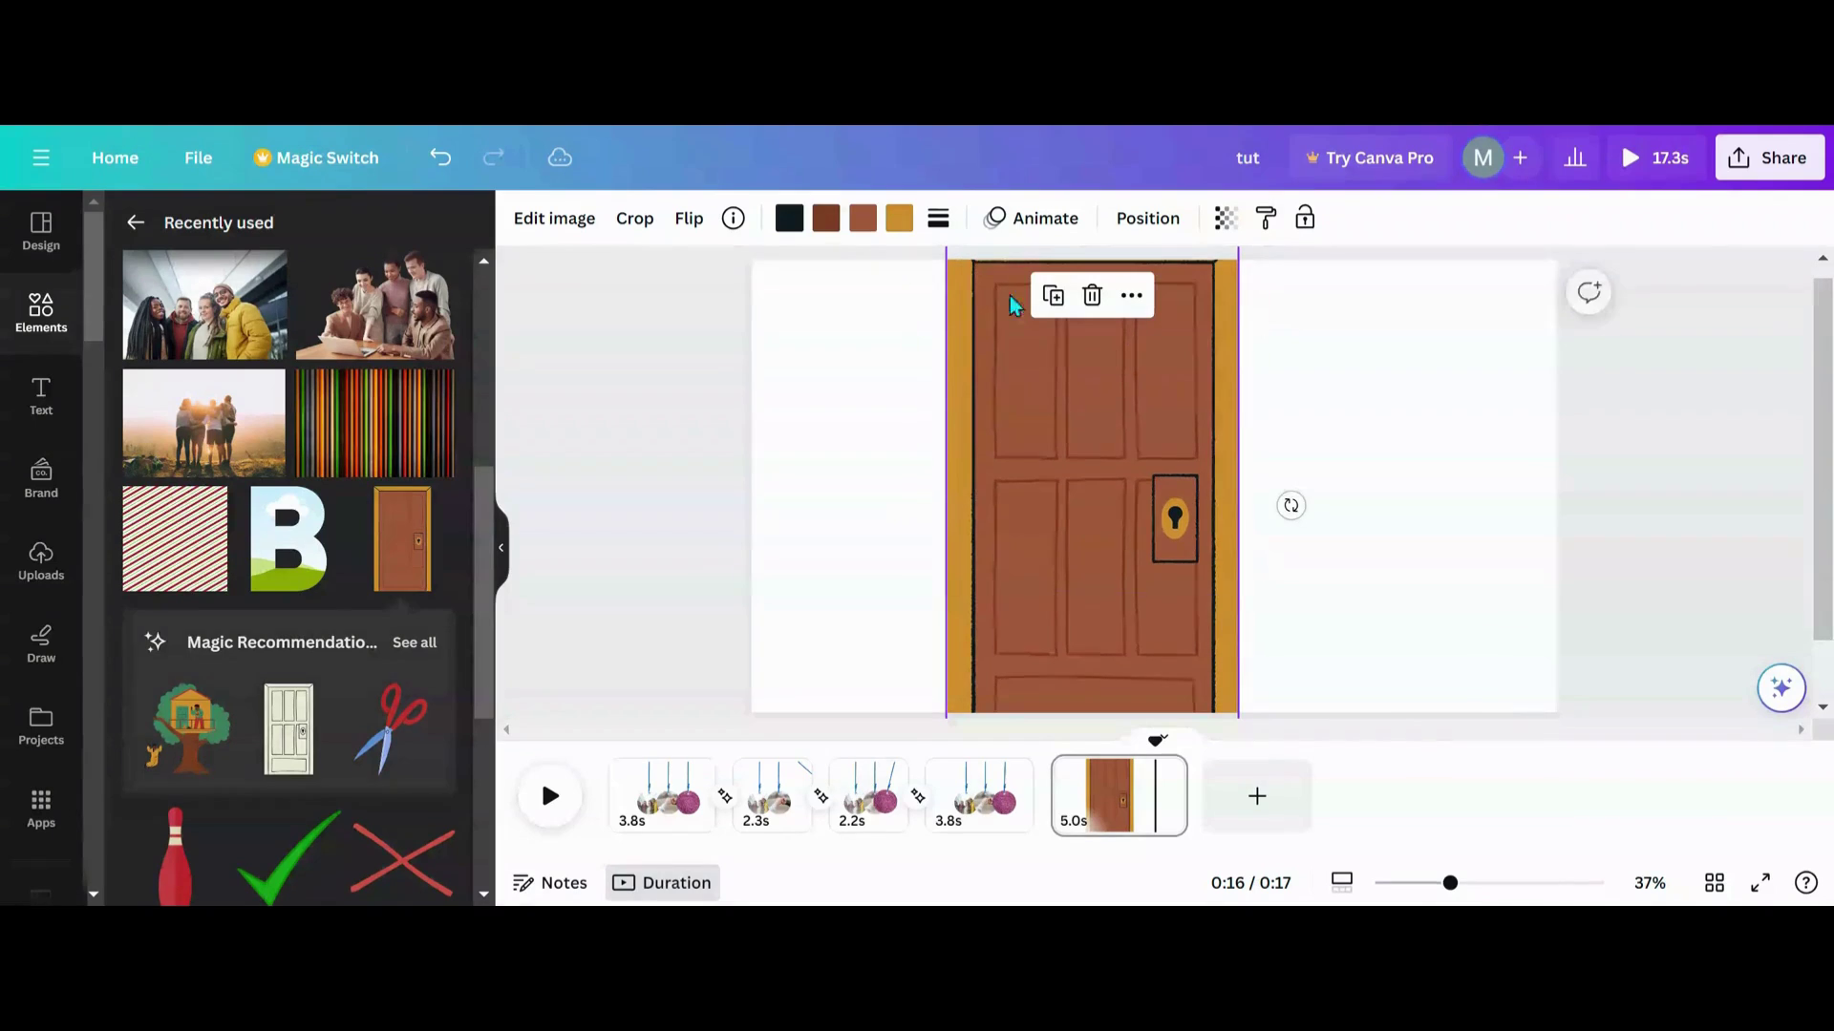
Bring the sign group in front of the door, centre it on the door and straighten its rotation
left_click(1115, 232)
left_click_drag(348, 449, 352, 343)
left_click_drag(1077, 573, 1086, 557)
mouse_move(1328, 418)
left_mouse_down()
mouse_move(1293, 475)
mouse_move(1335, 382)
mouse_move(1261, 512)
mouse_move(1319, 403)
left_mouse_up()
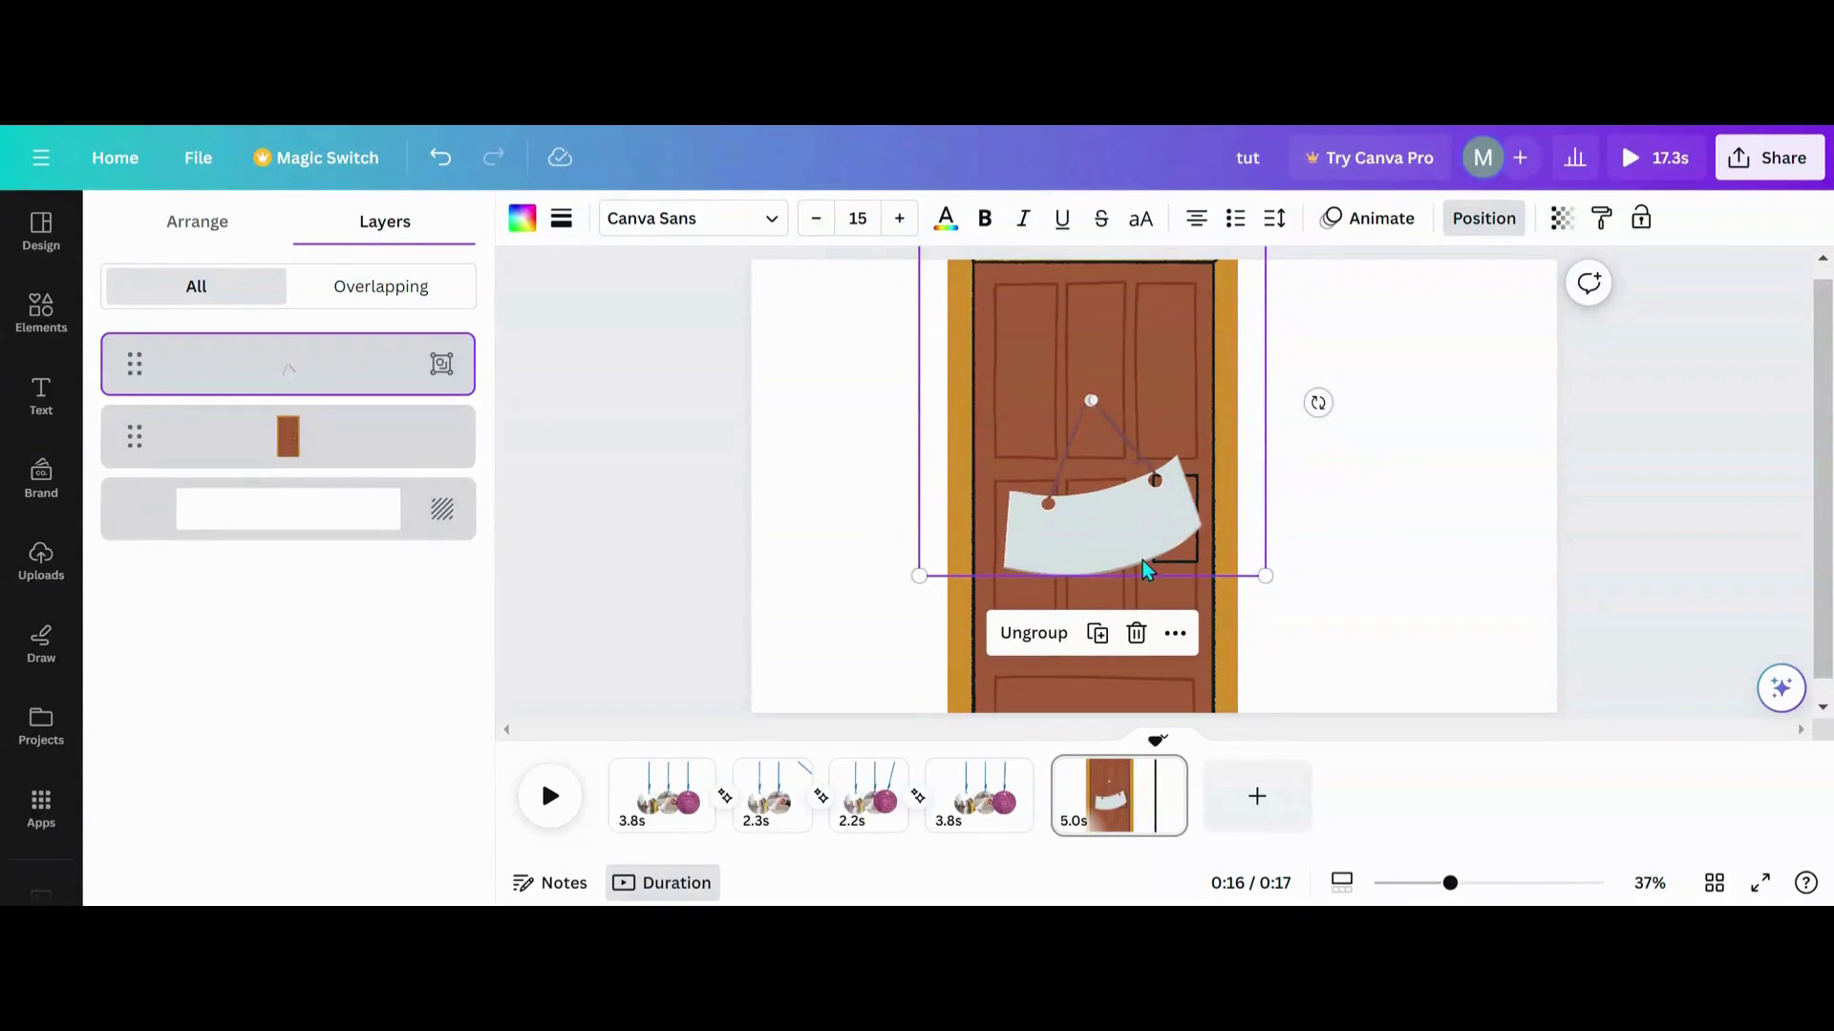
Add a heading text box and remove "Add a" so it reads "heading"
left_click(41, 394)
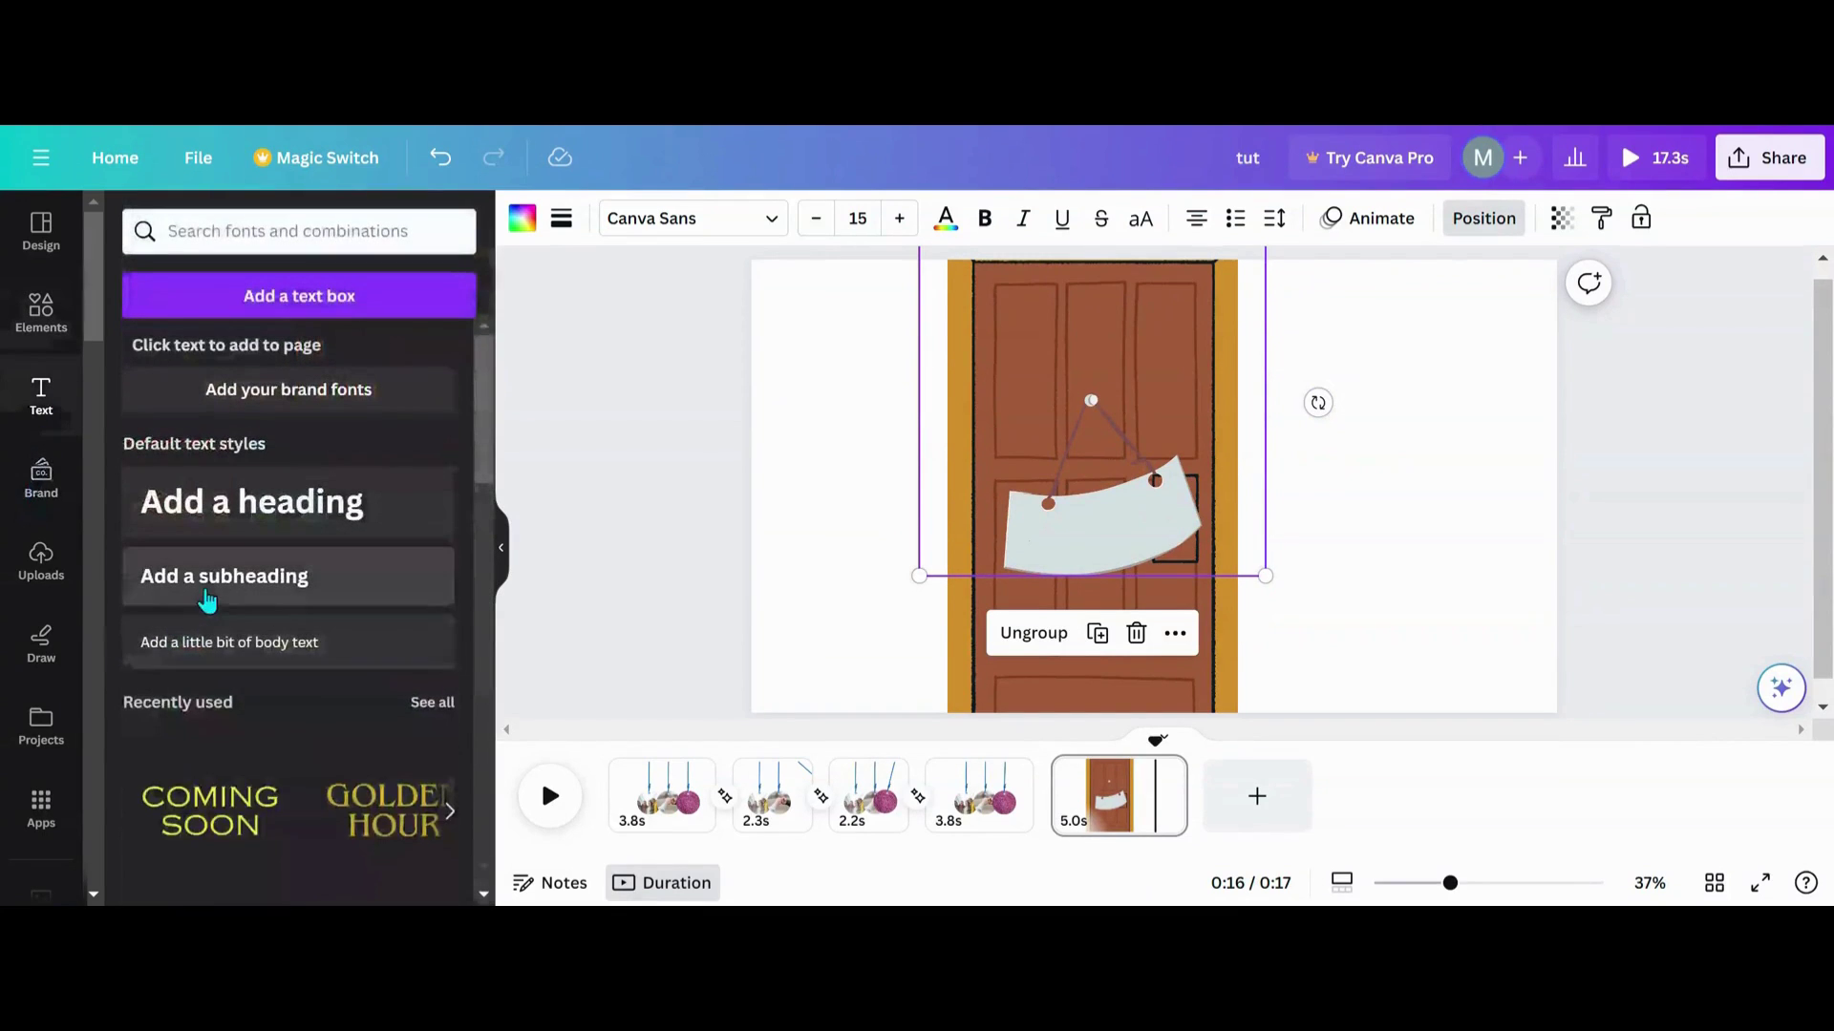
left_click(225, 520)
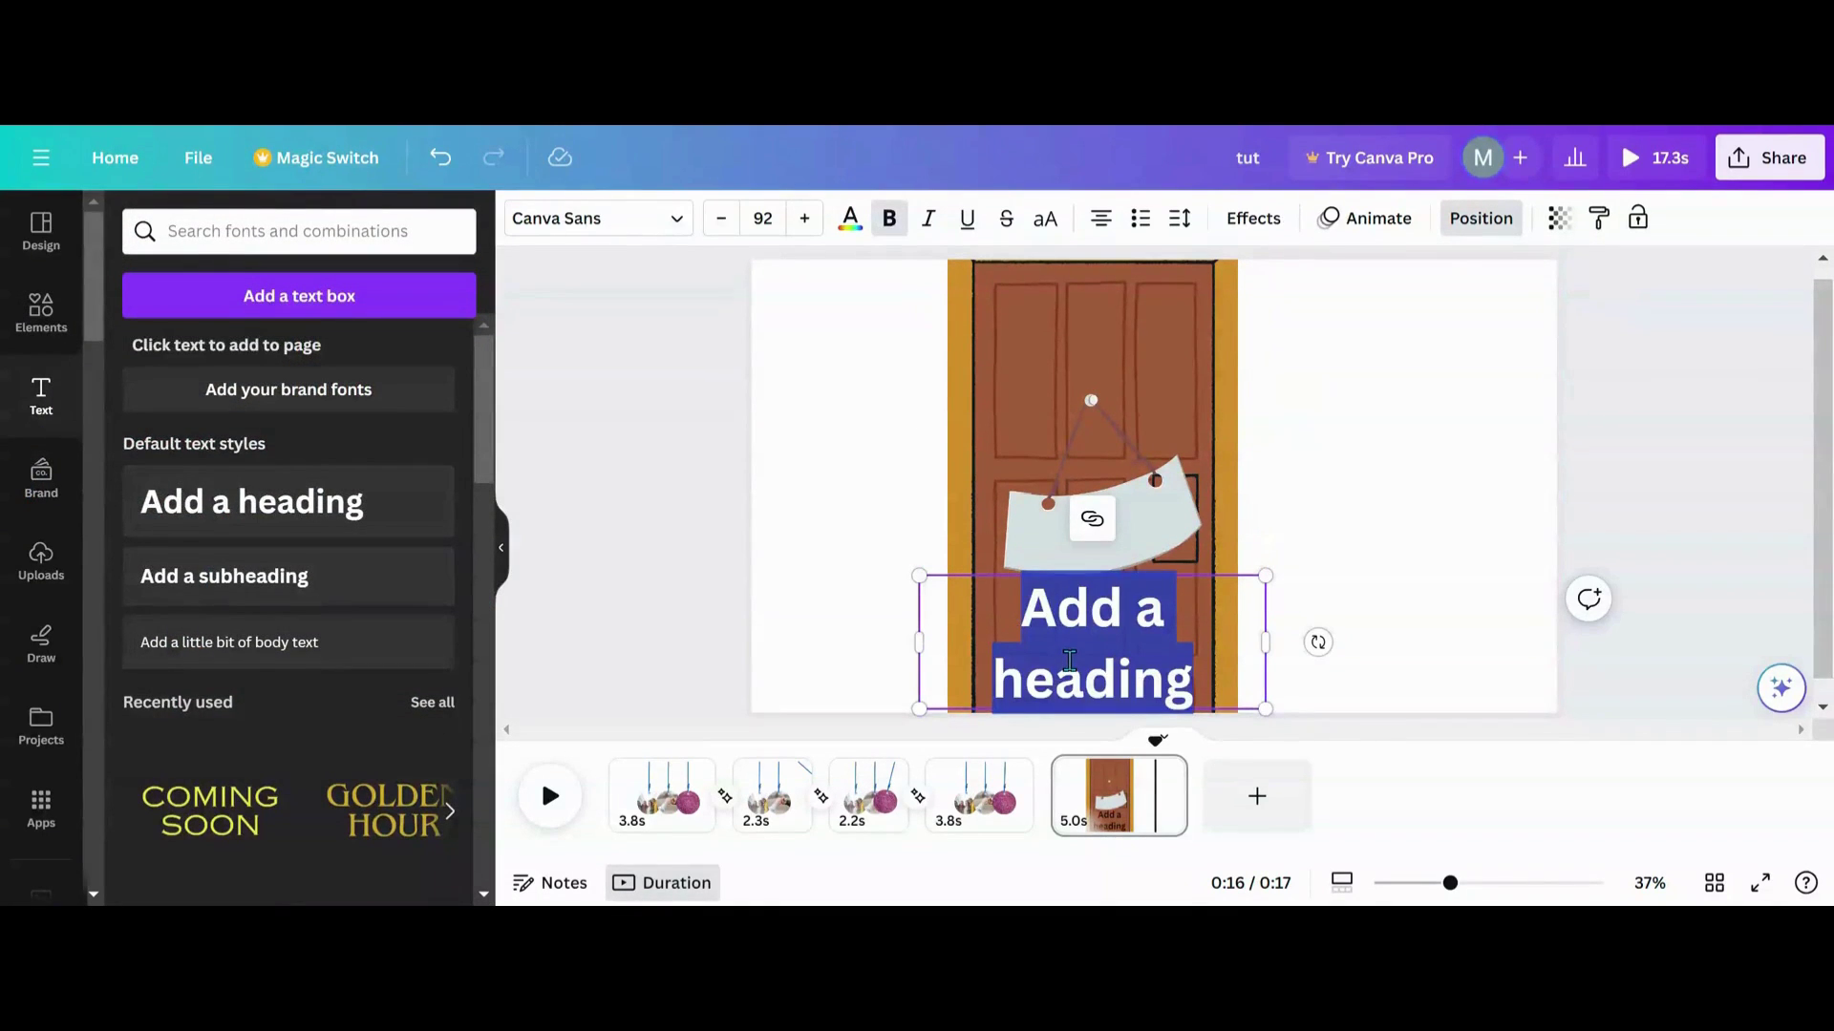
left_click_drag(1093, 689, 1020, 608)
left_click(1183, 659)
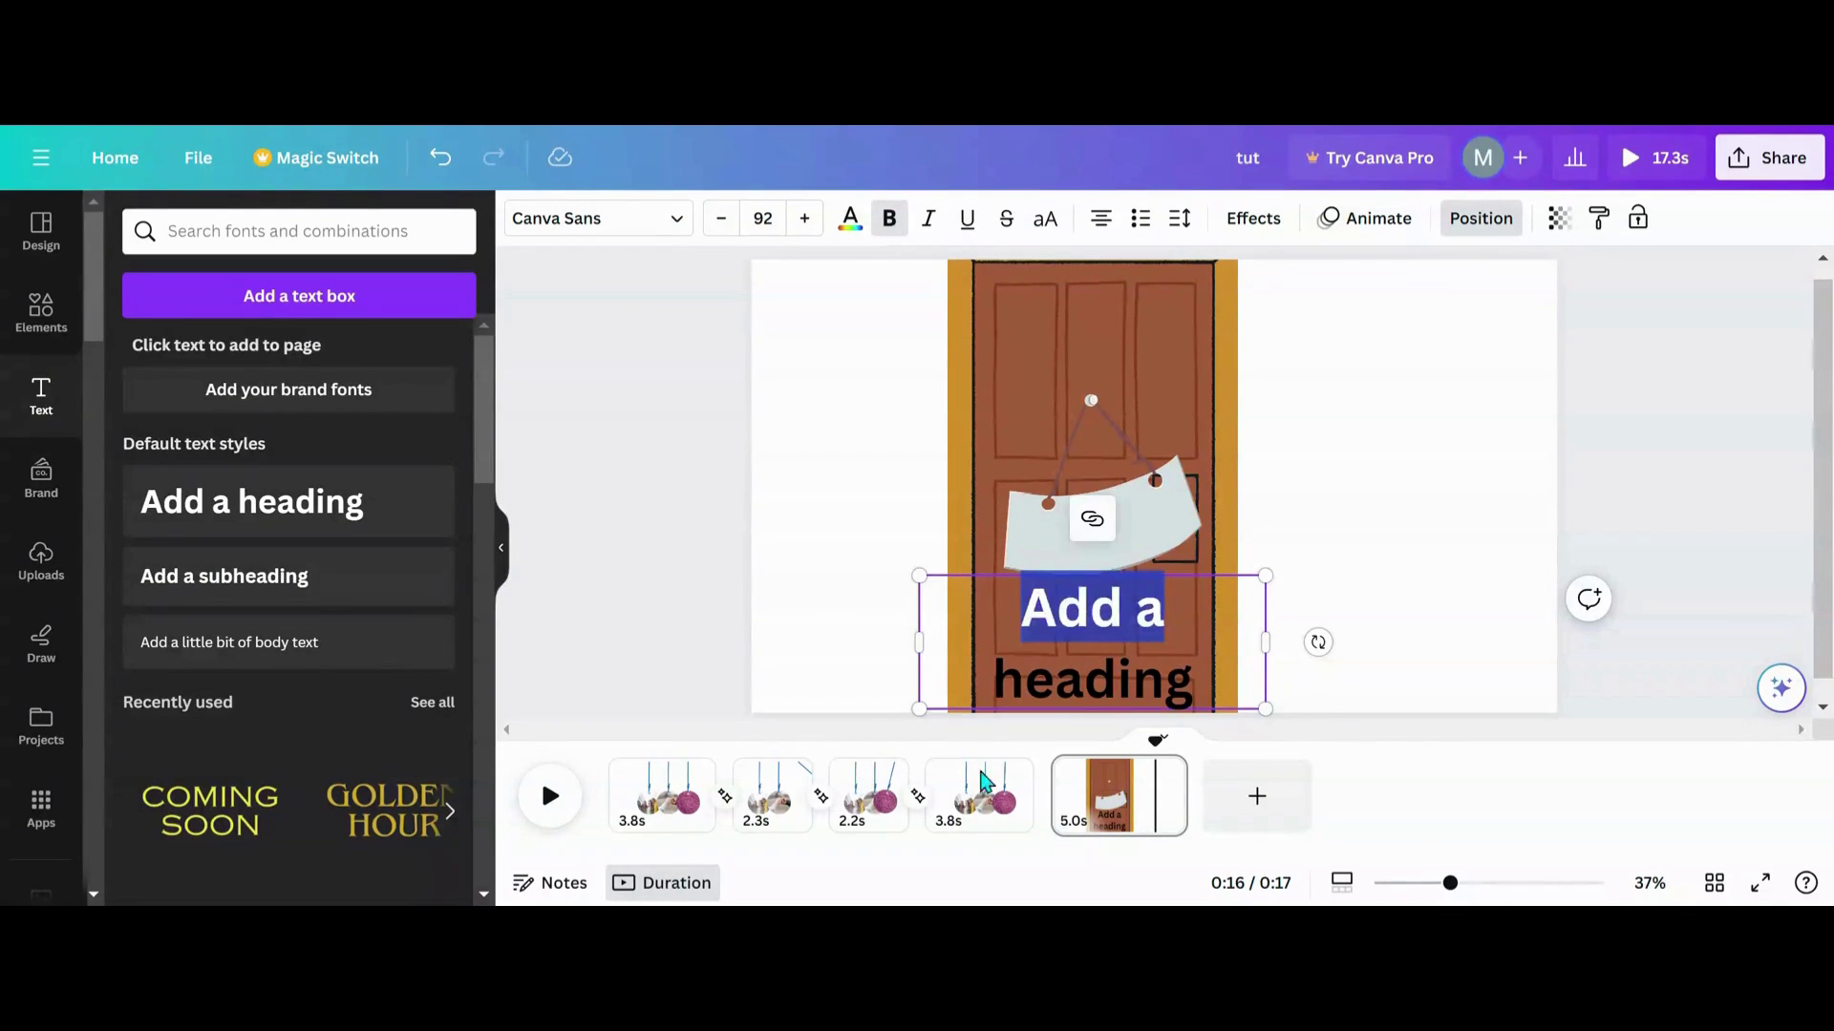
key("BackSpace")
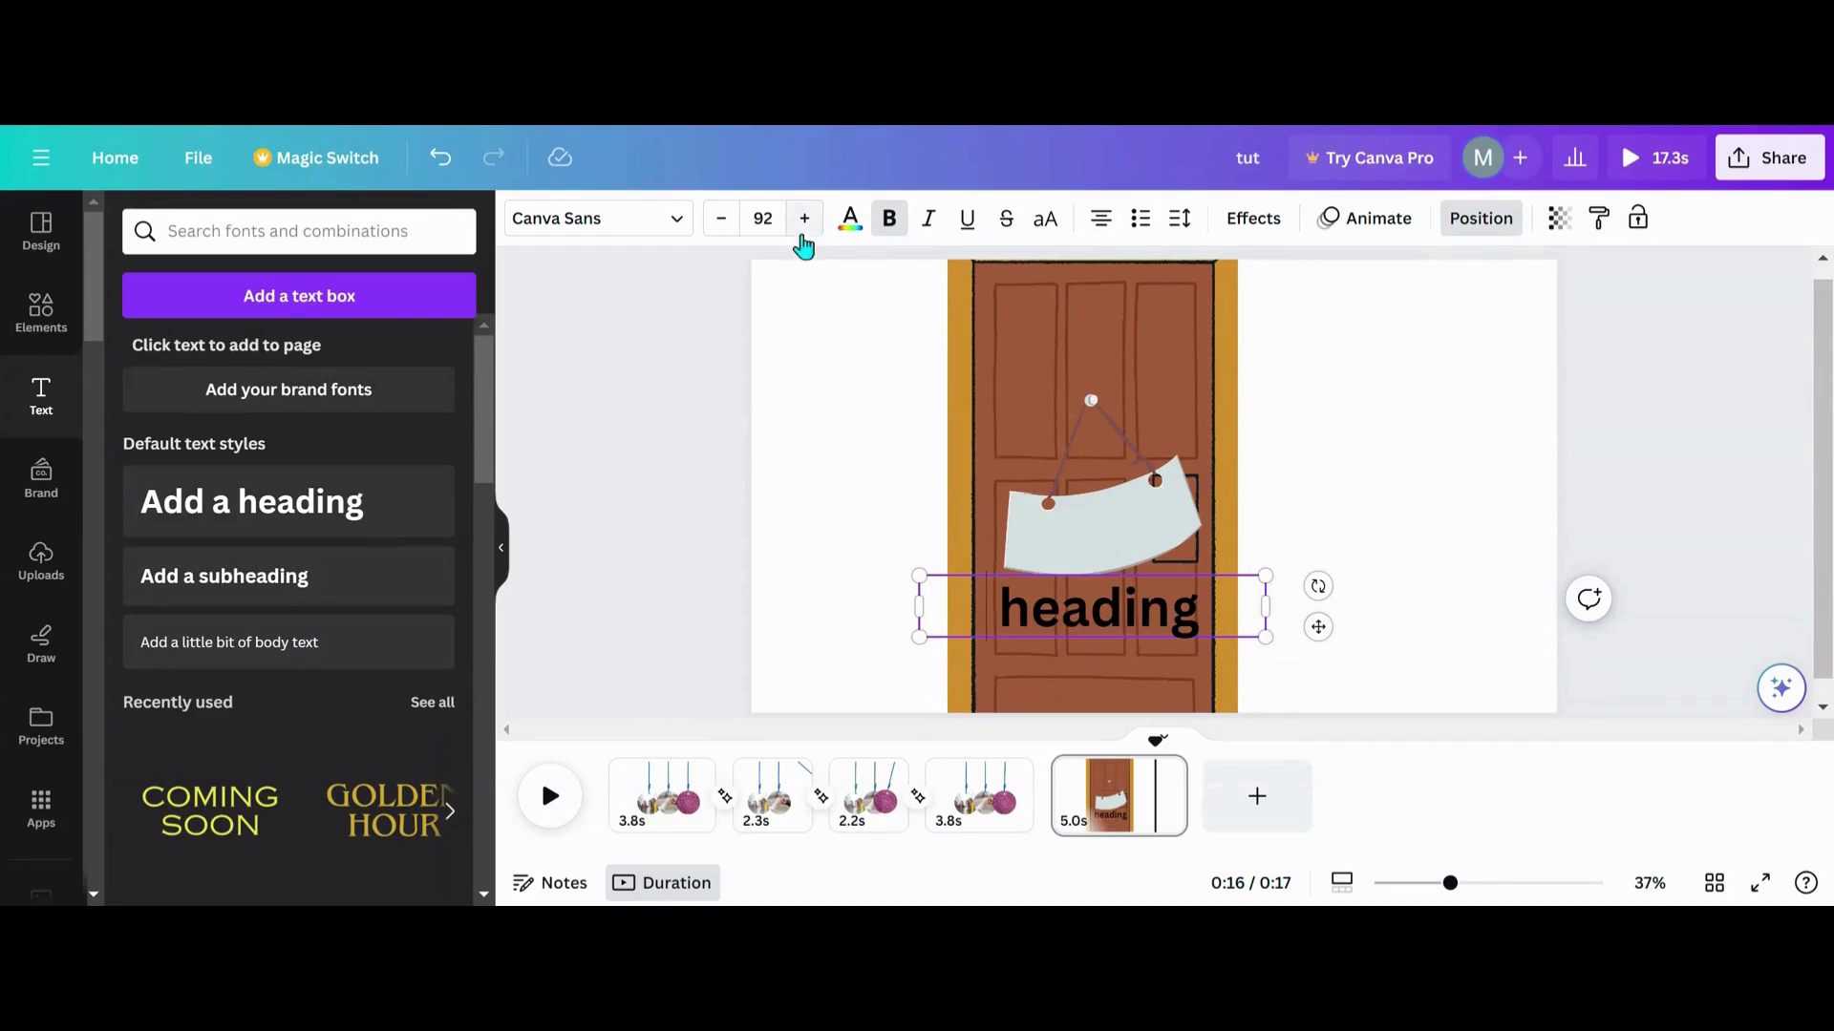
Reduce the heading's font size to about 75.2 and place the text on the hanging sign
left_click(721, 218)
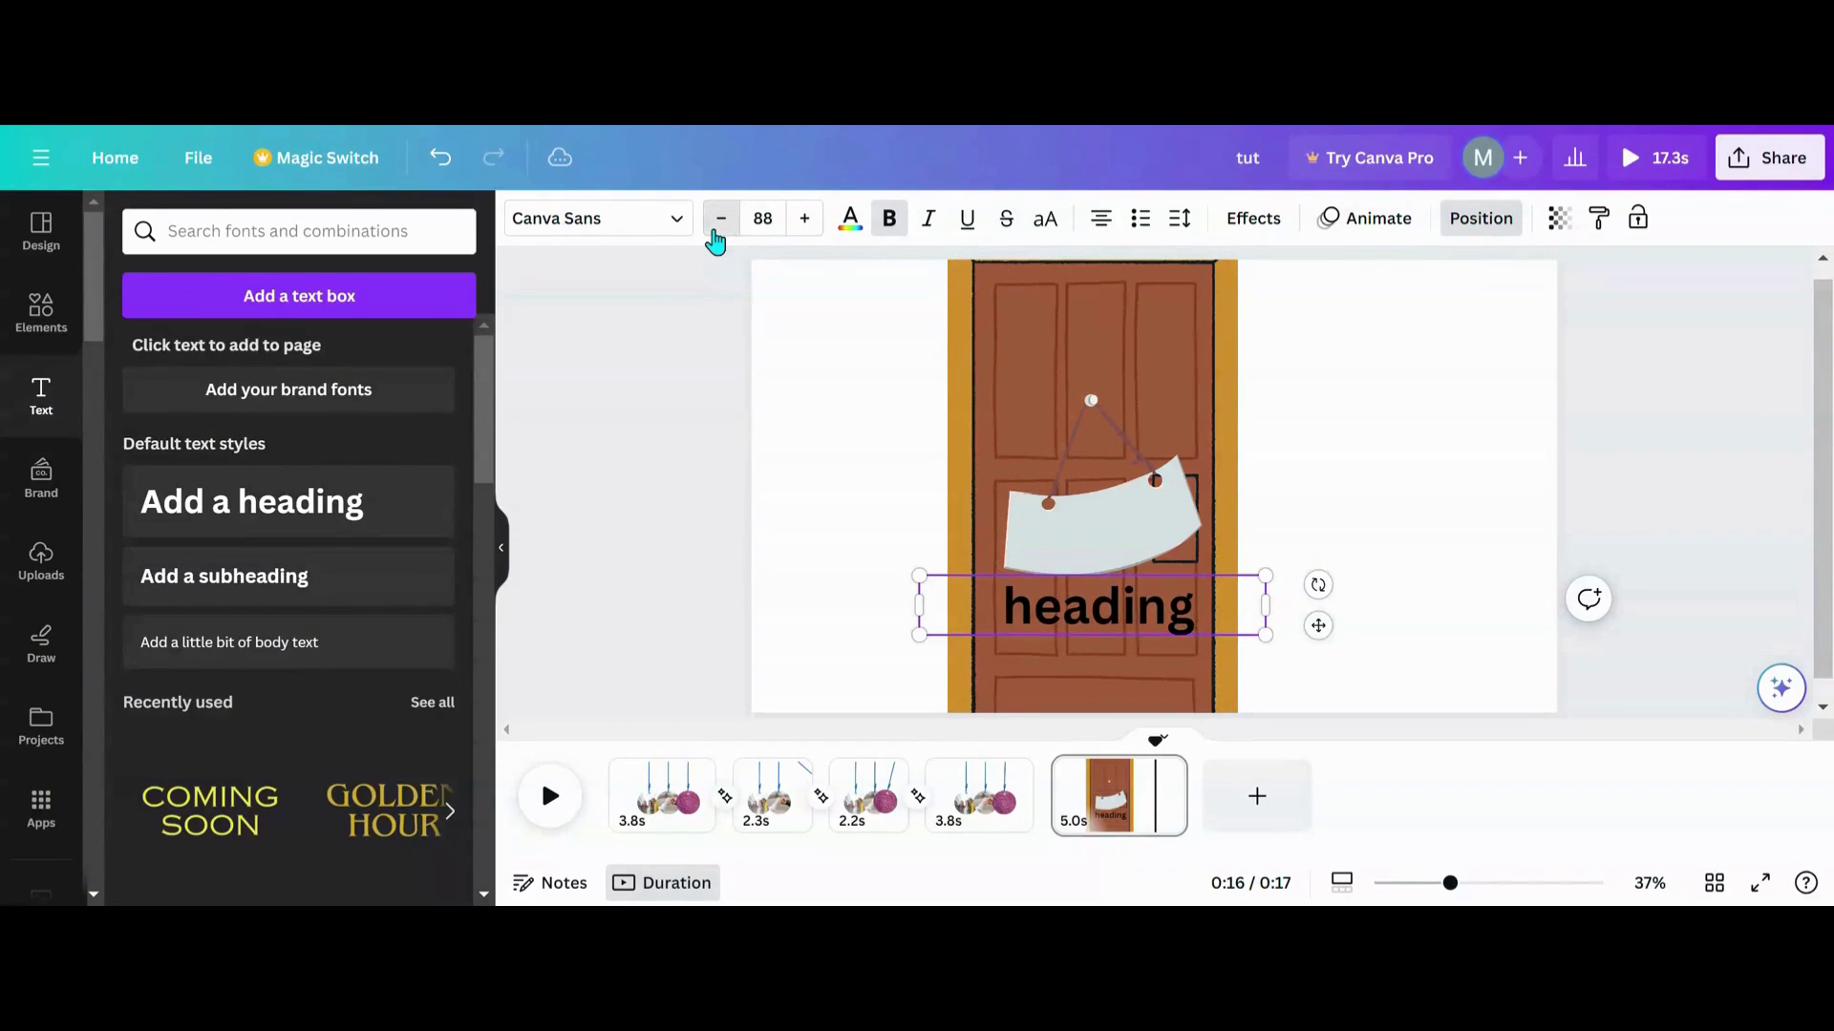
left_click(721, 219)
left_click(721, 219)
left_click(721, 219)
left_click(721, 219)
left_click(721, 219)
left_click(721, 219)
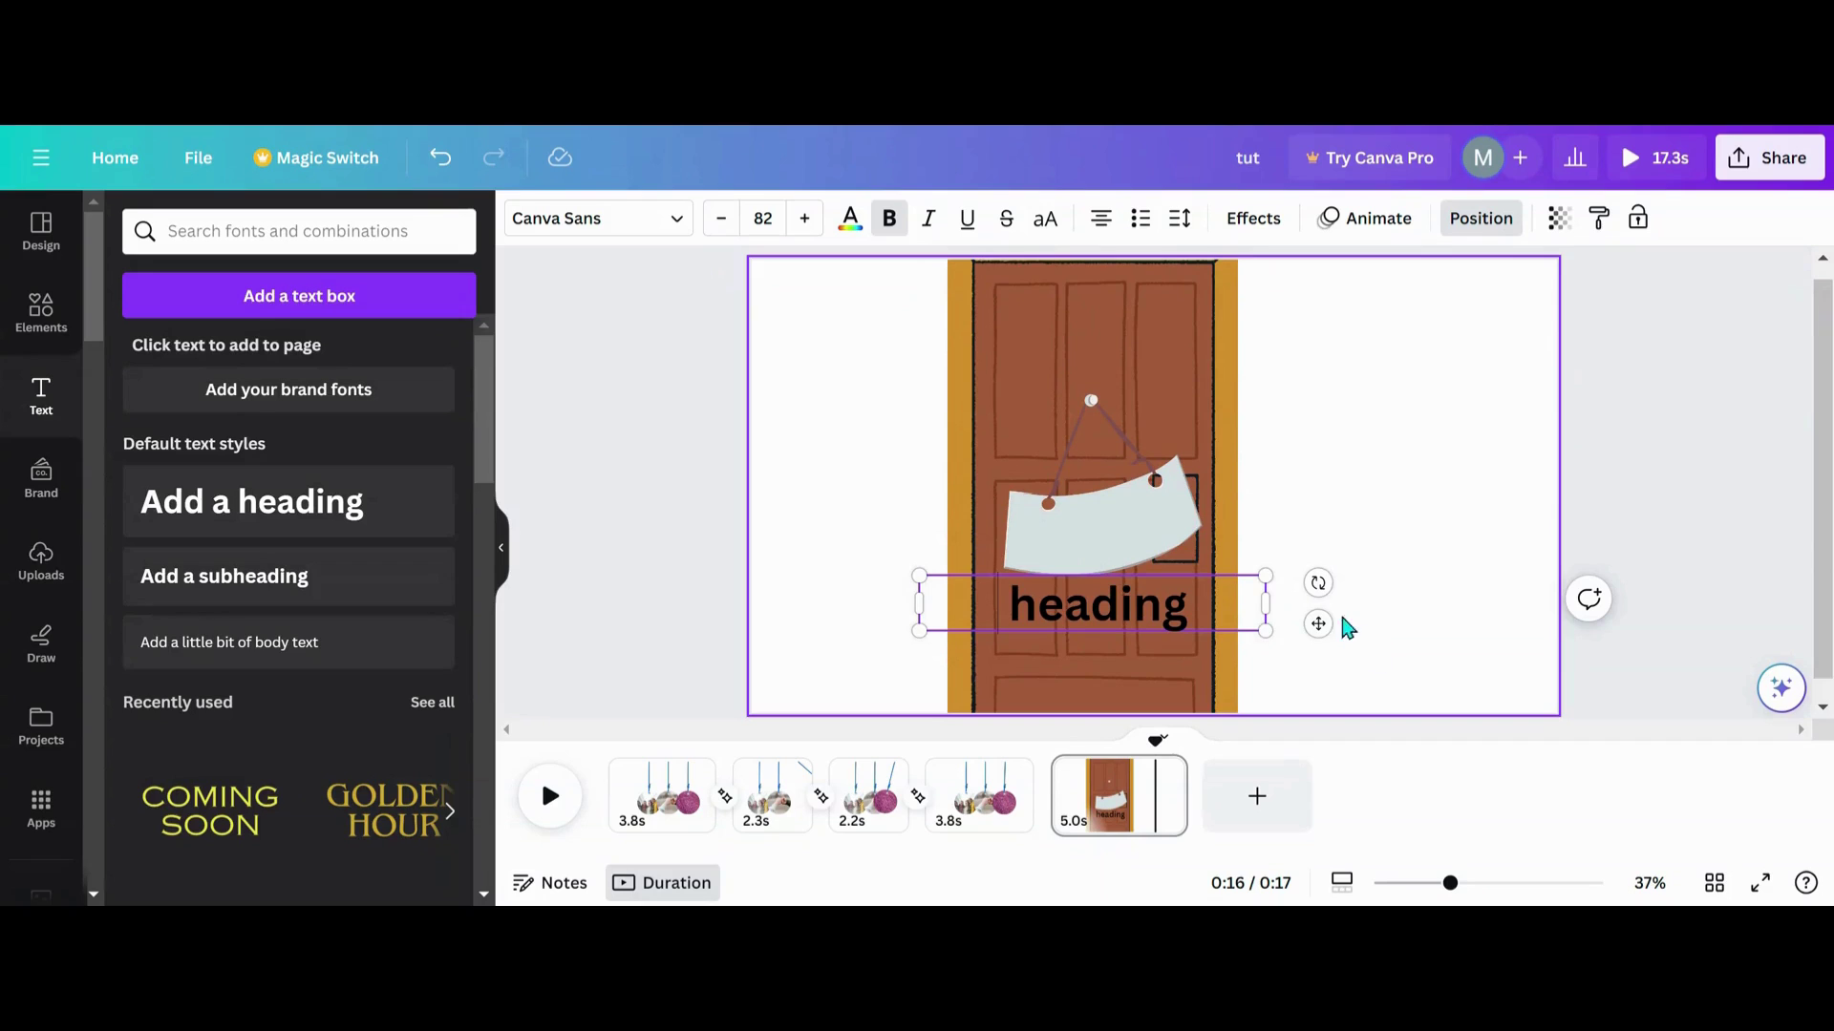
left_click_drag(1318, 624, 1311, 546)
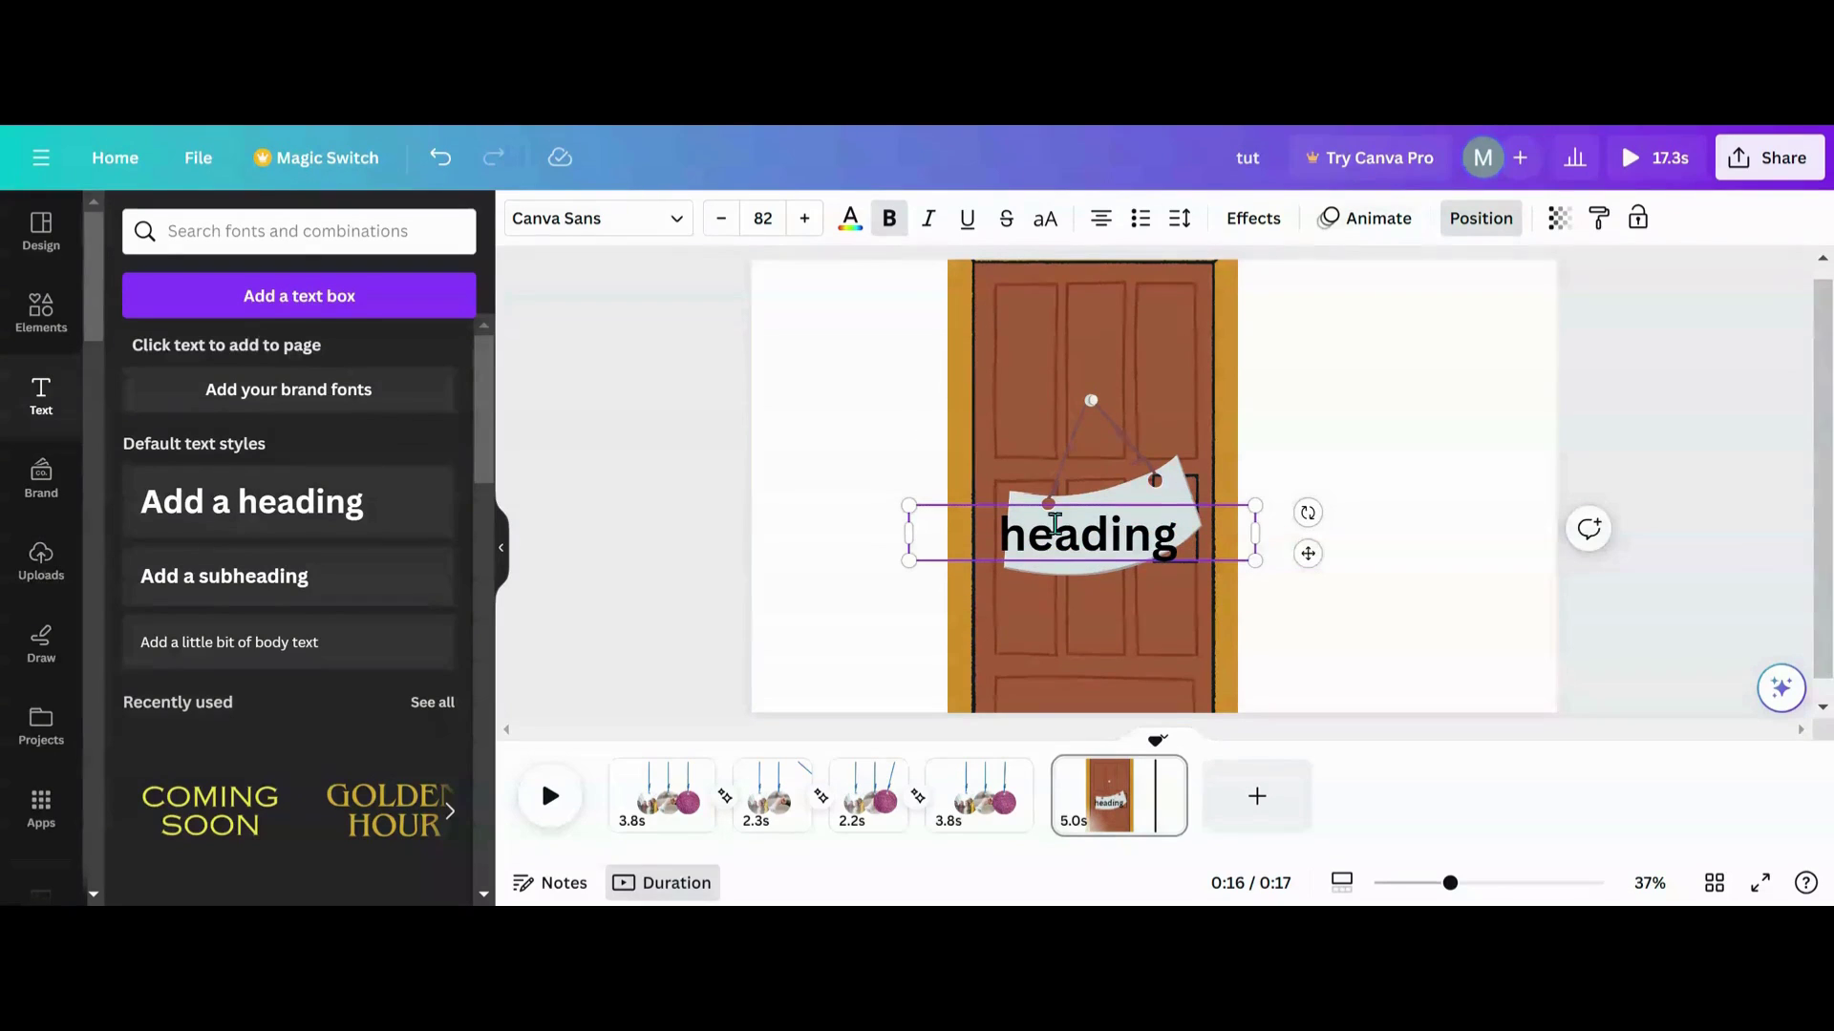
left_click_drag(908, 504, 937, 510)
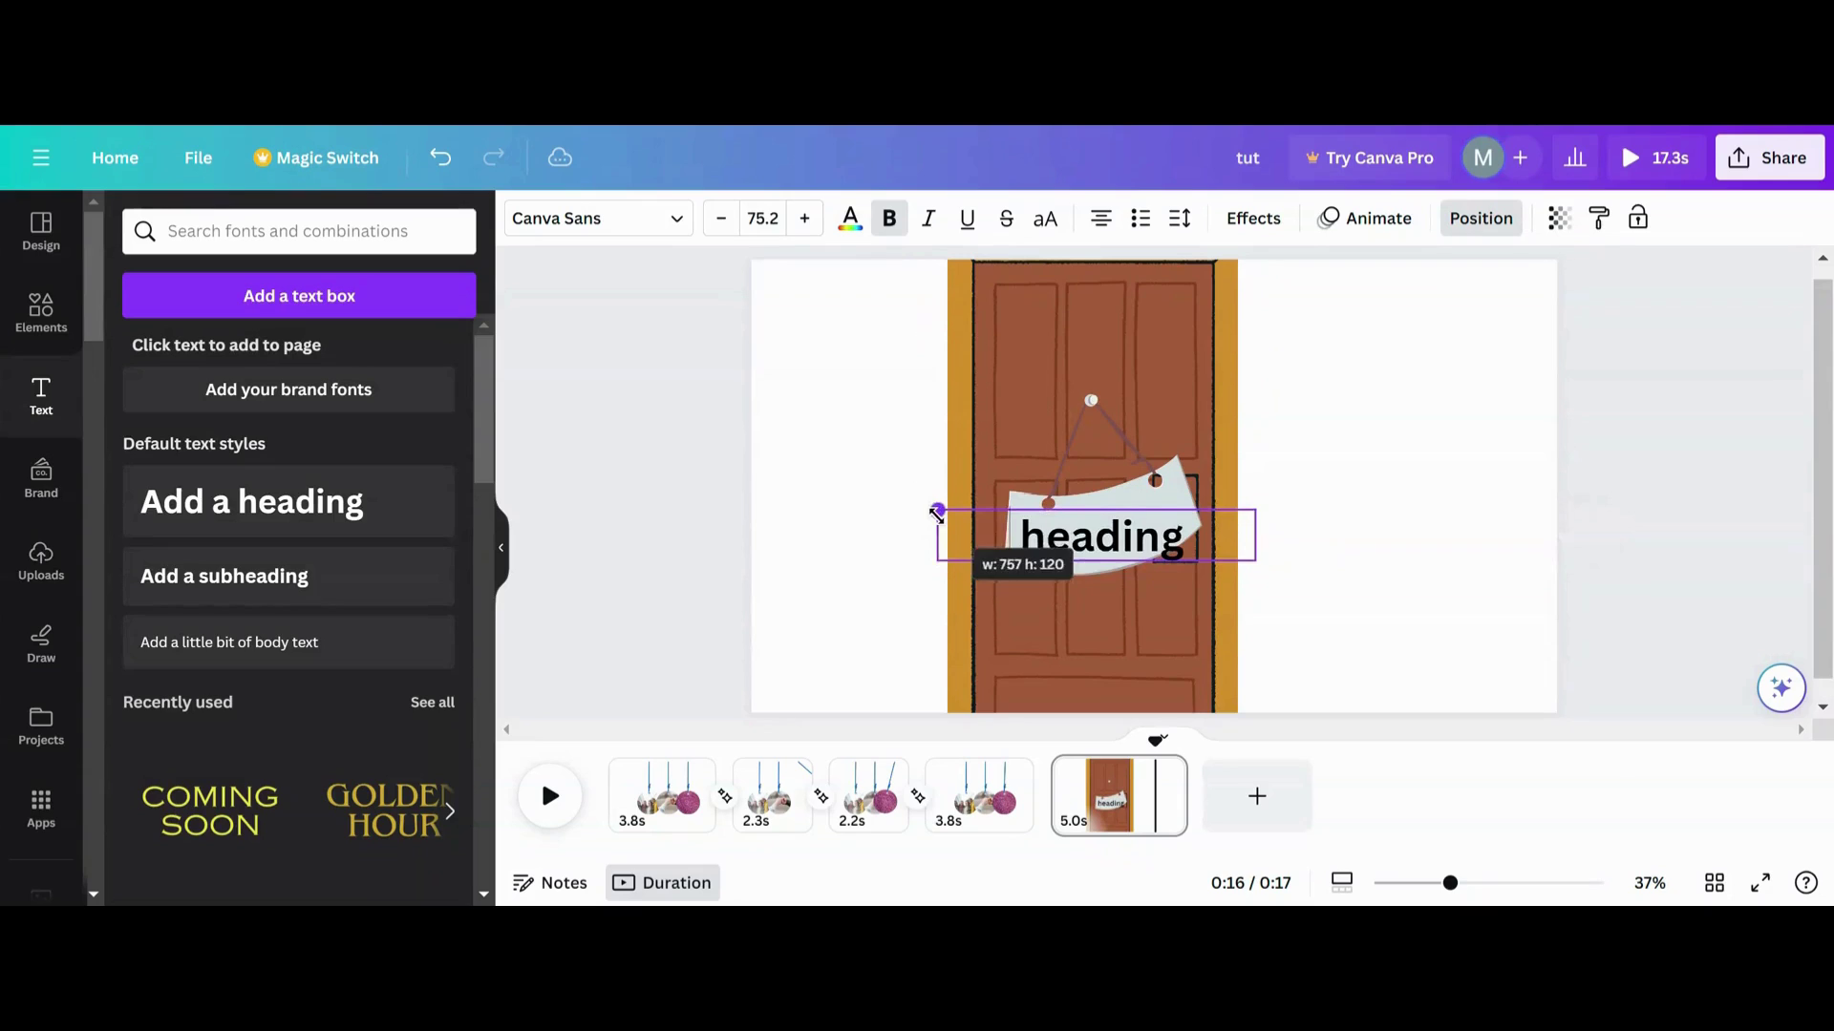
Apply a Curve of -18 to the heading and rotate it counter-clockwise to match the sign's tilt
left_click(1255, 227)
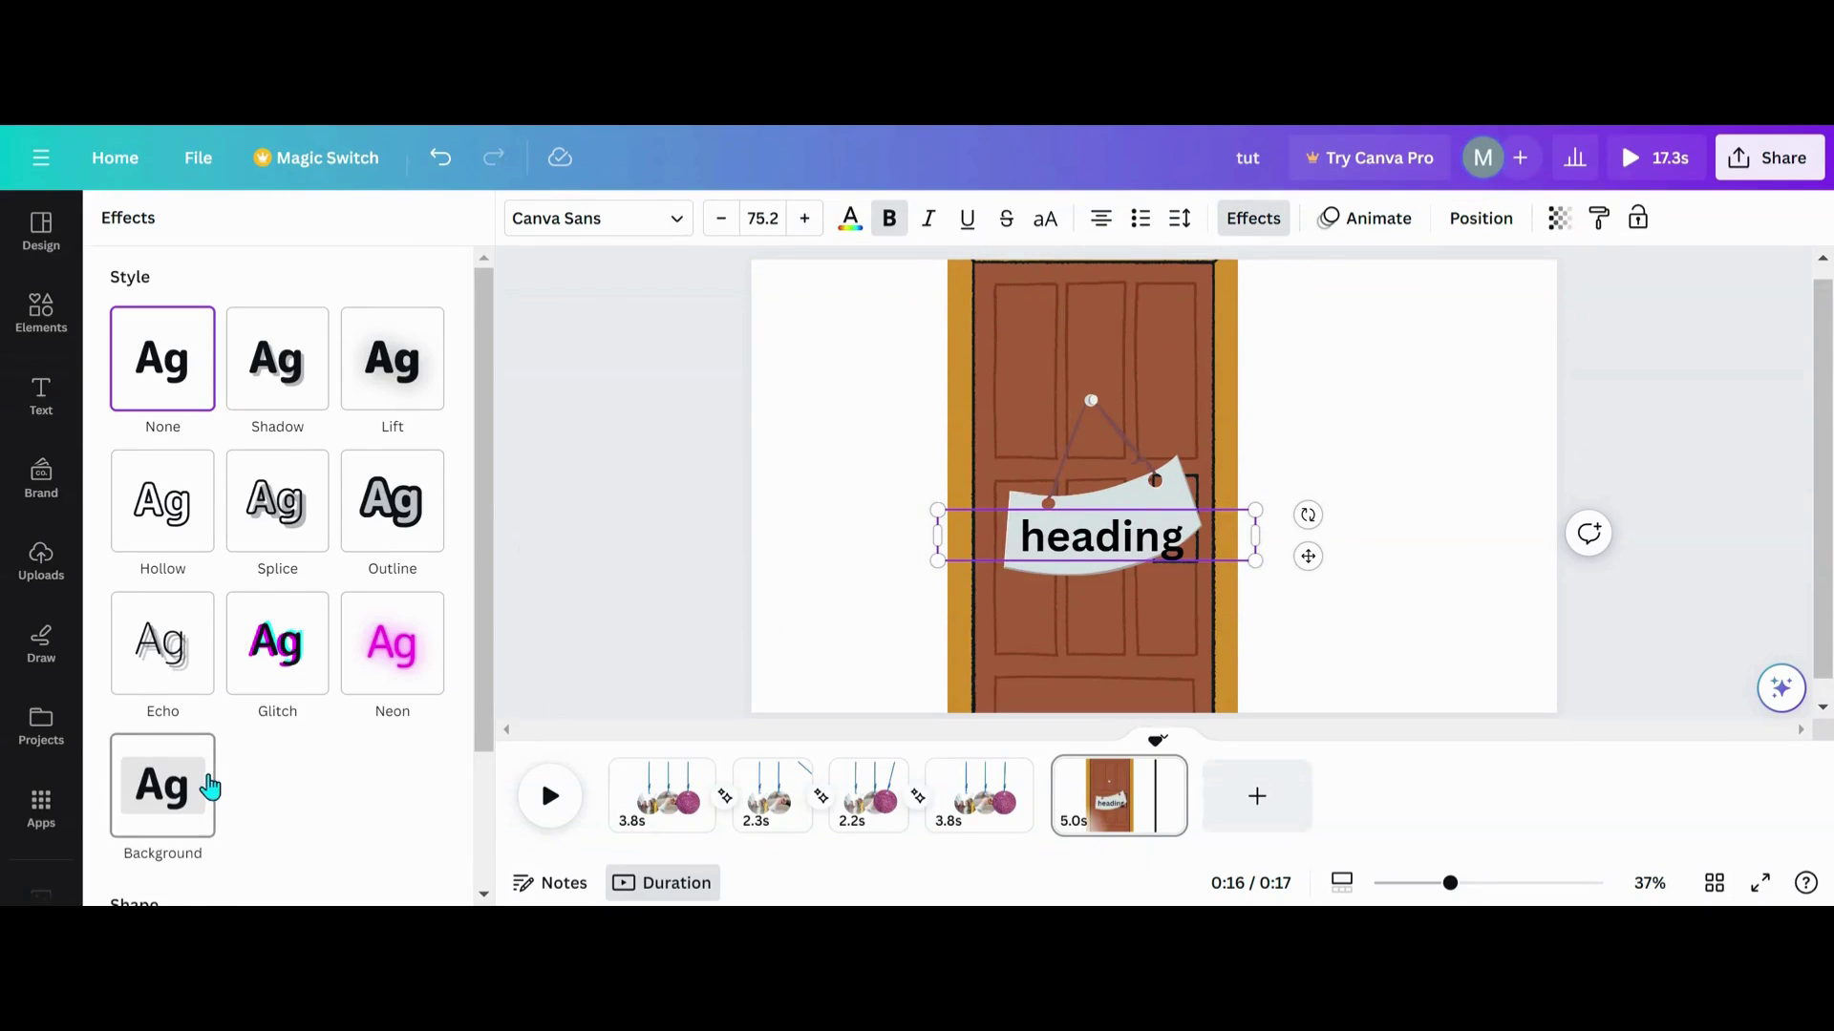
scroll(210, 788, "down", 2)
left_click(286, 827)
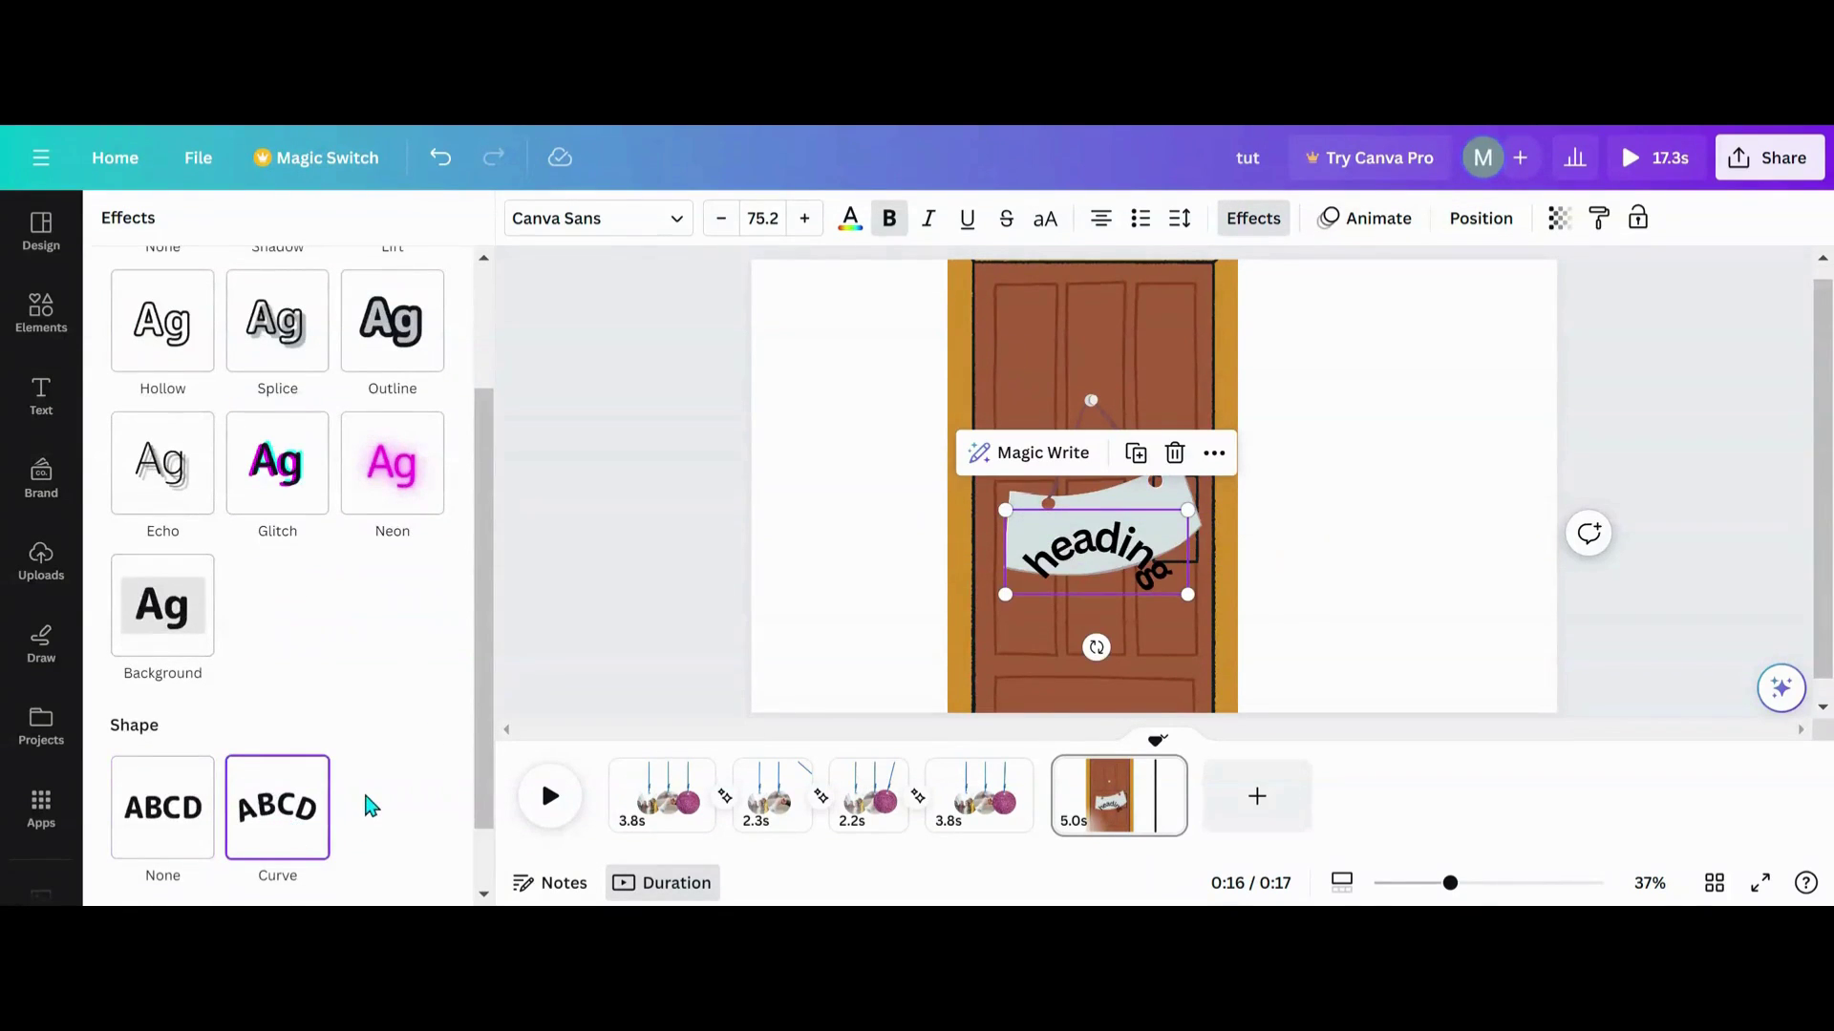
left_click_drag(442, 880, 247, 870)
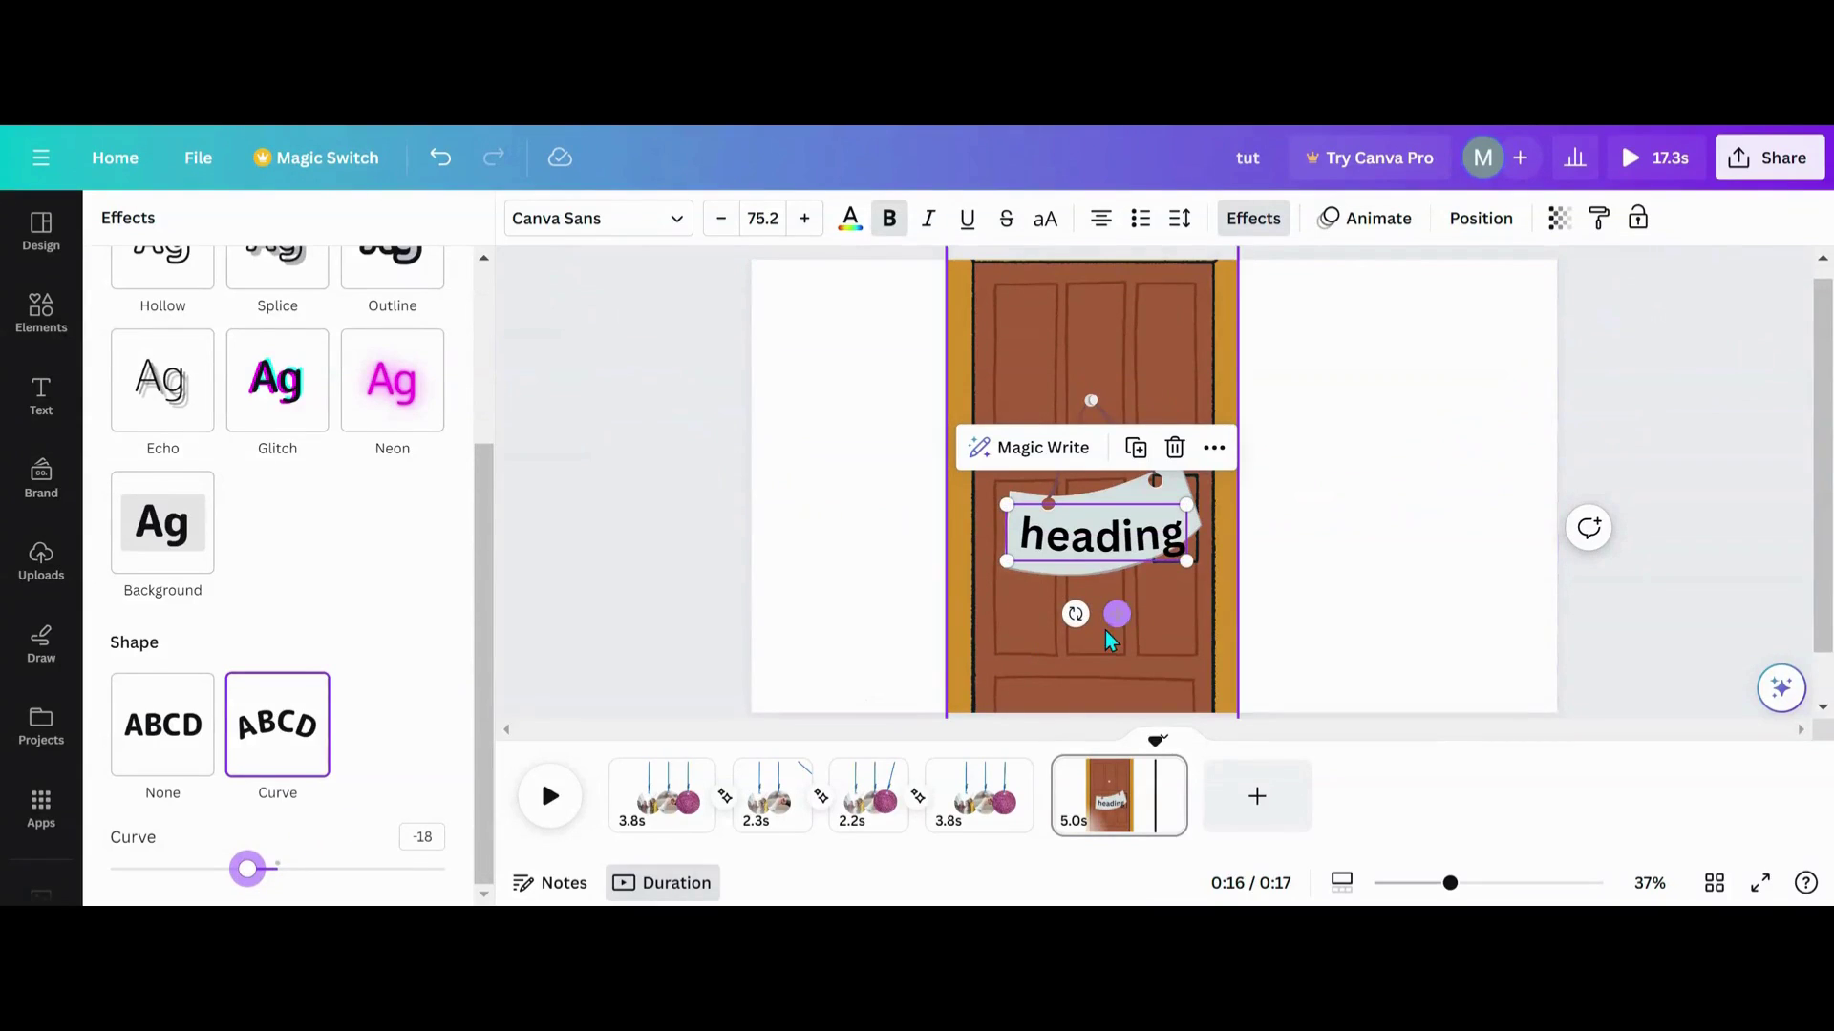
left_click_drag(1075, 614, 1082, 632)
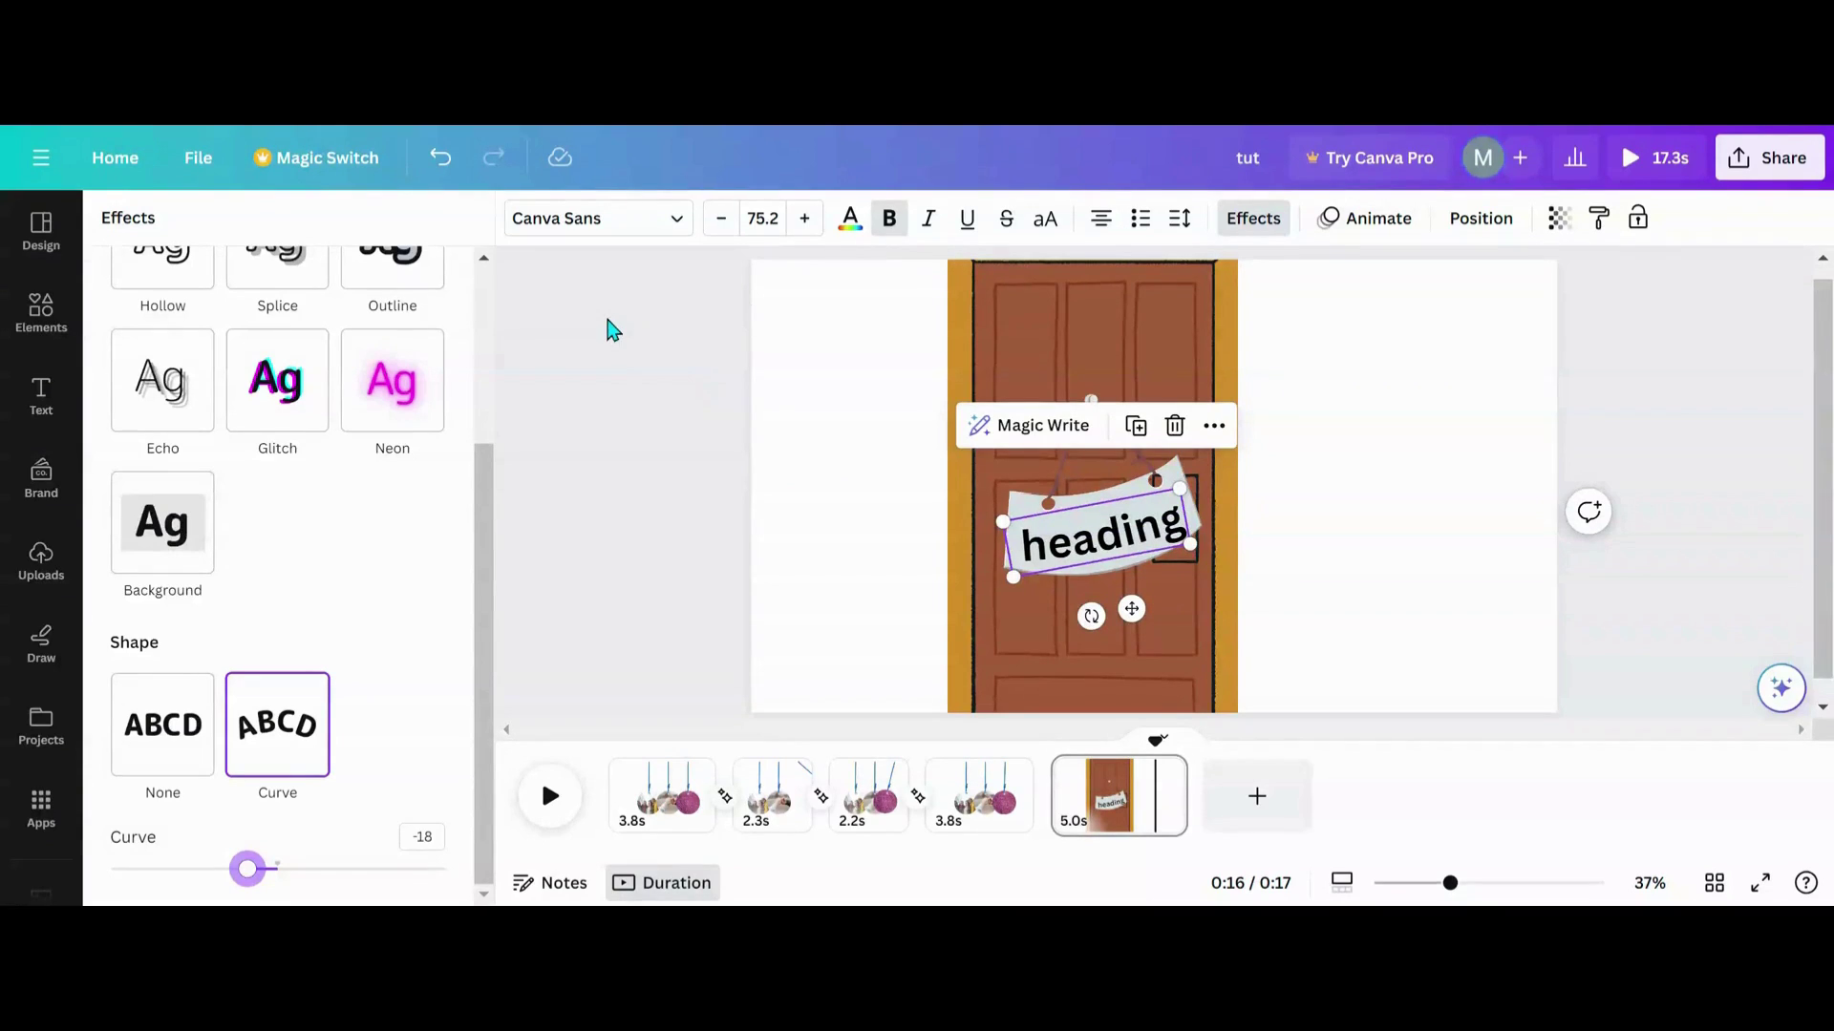
Group the curved heading text with the hanging sign group so they move as one object
left_click(1458, 230)
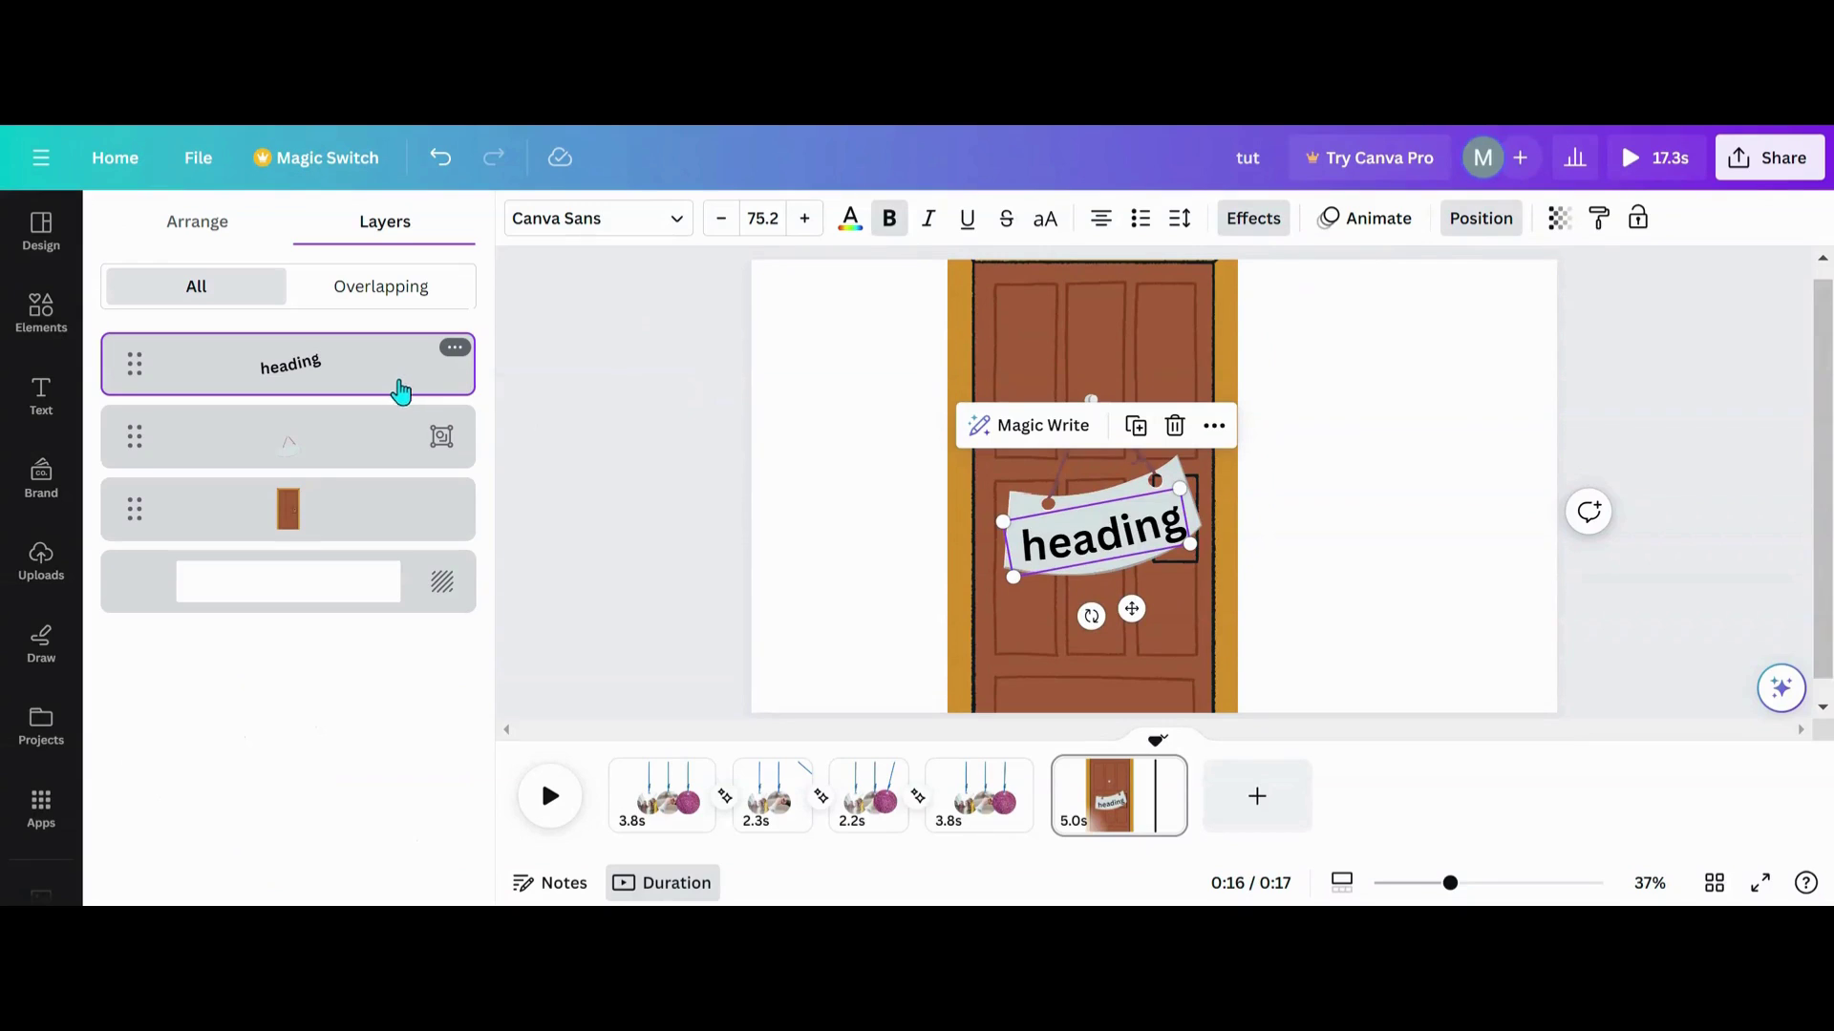
left_click(368, 437, "shift")
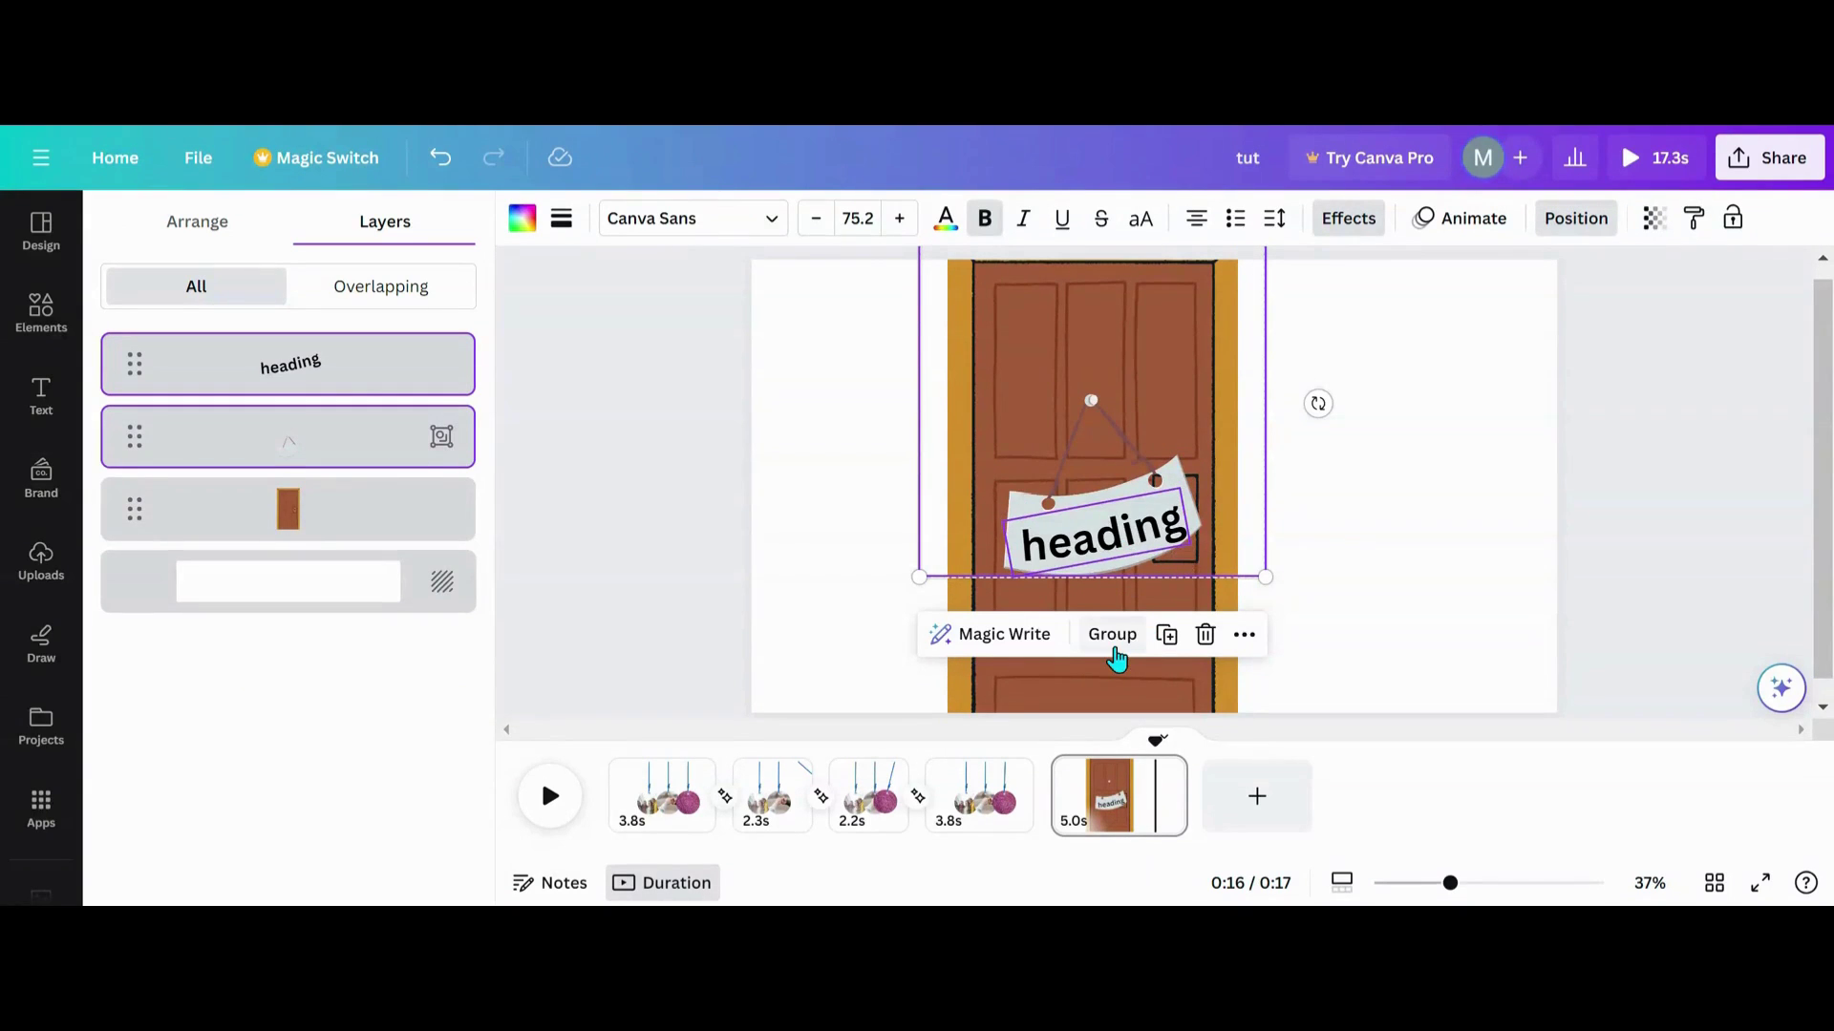
left_click(1113, 650)
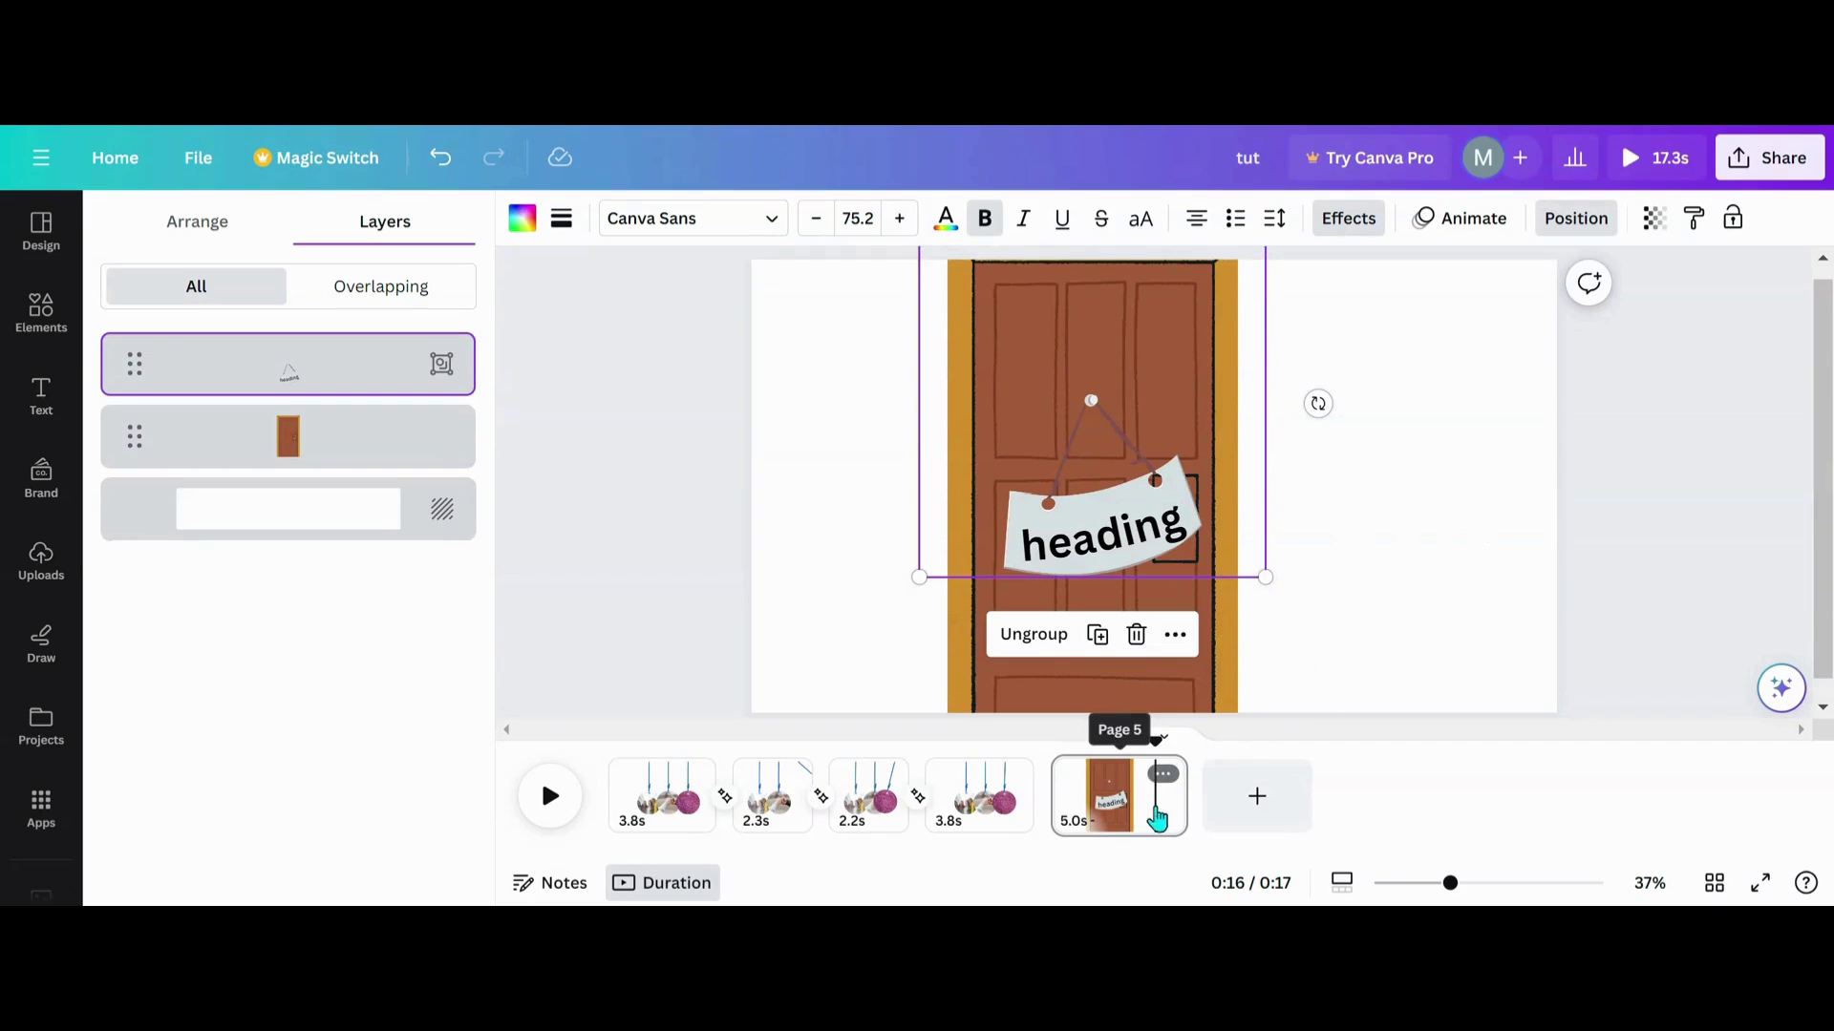
Duplicate the door page and, on the original, rotate the sign group clockwise about its pin so it swings left
left_click(1163, 776)
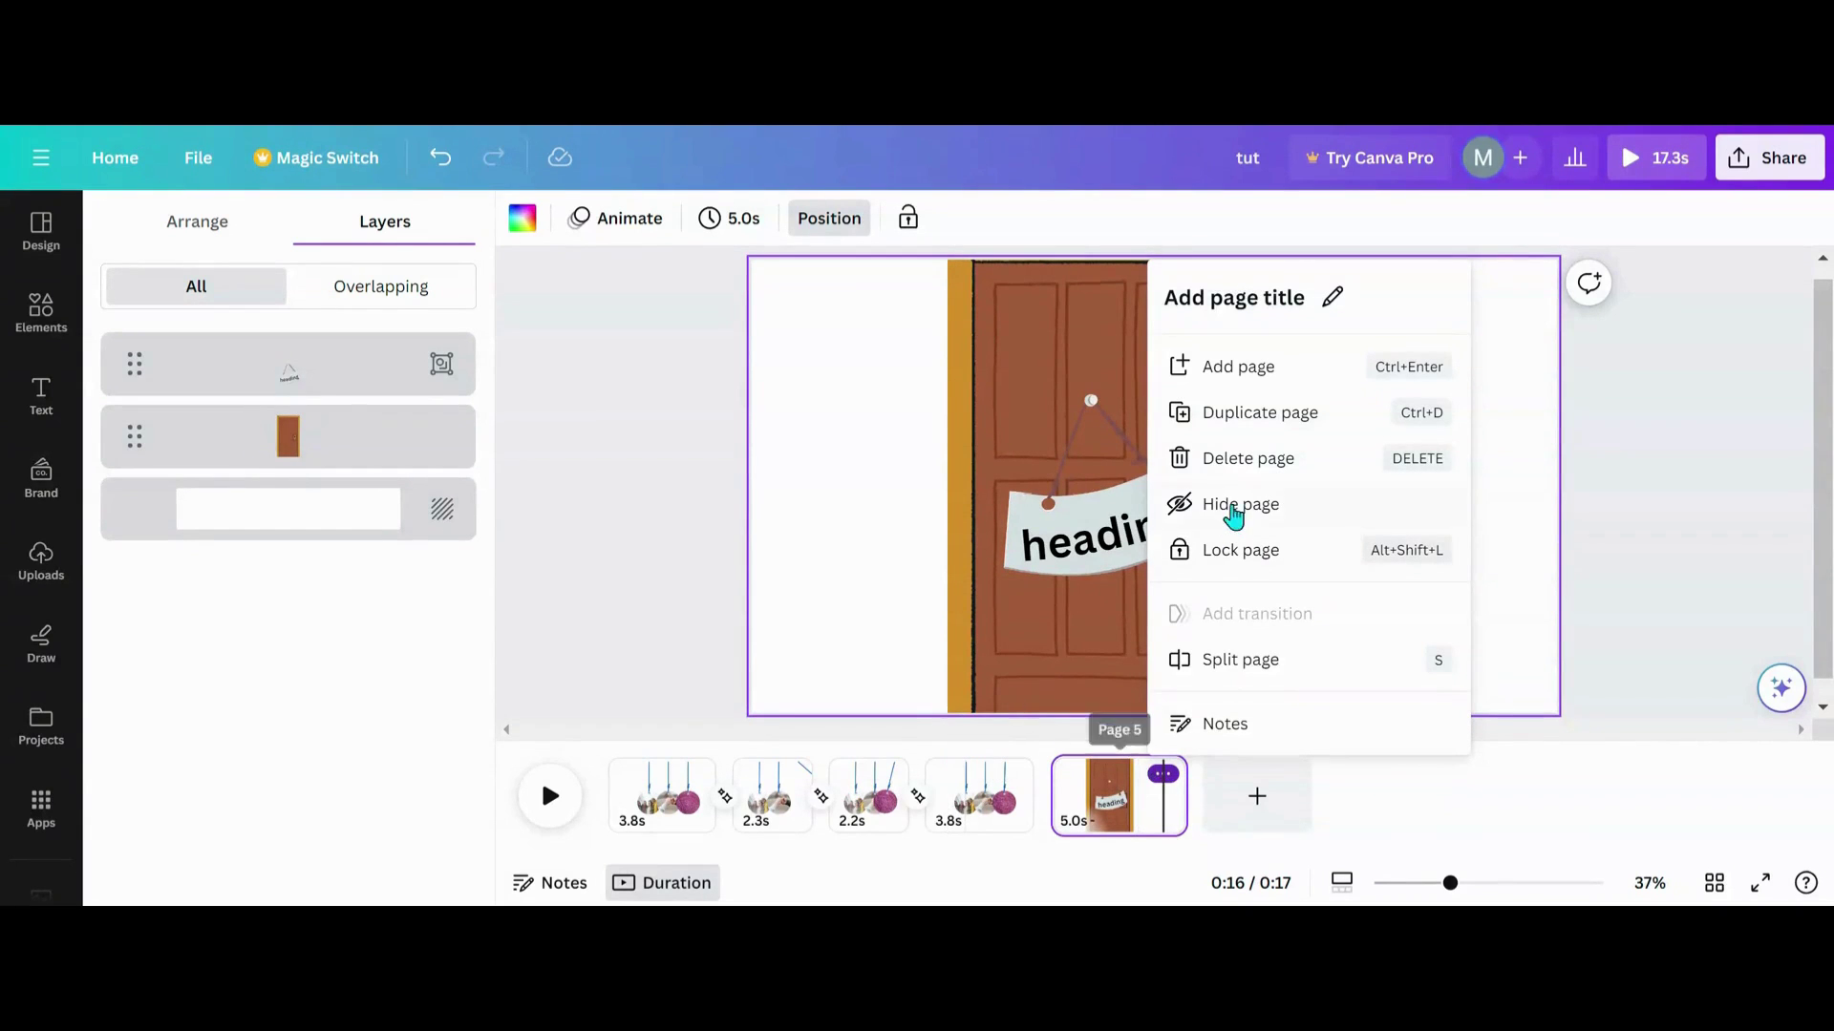
left_click(1238, 420)
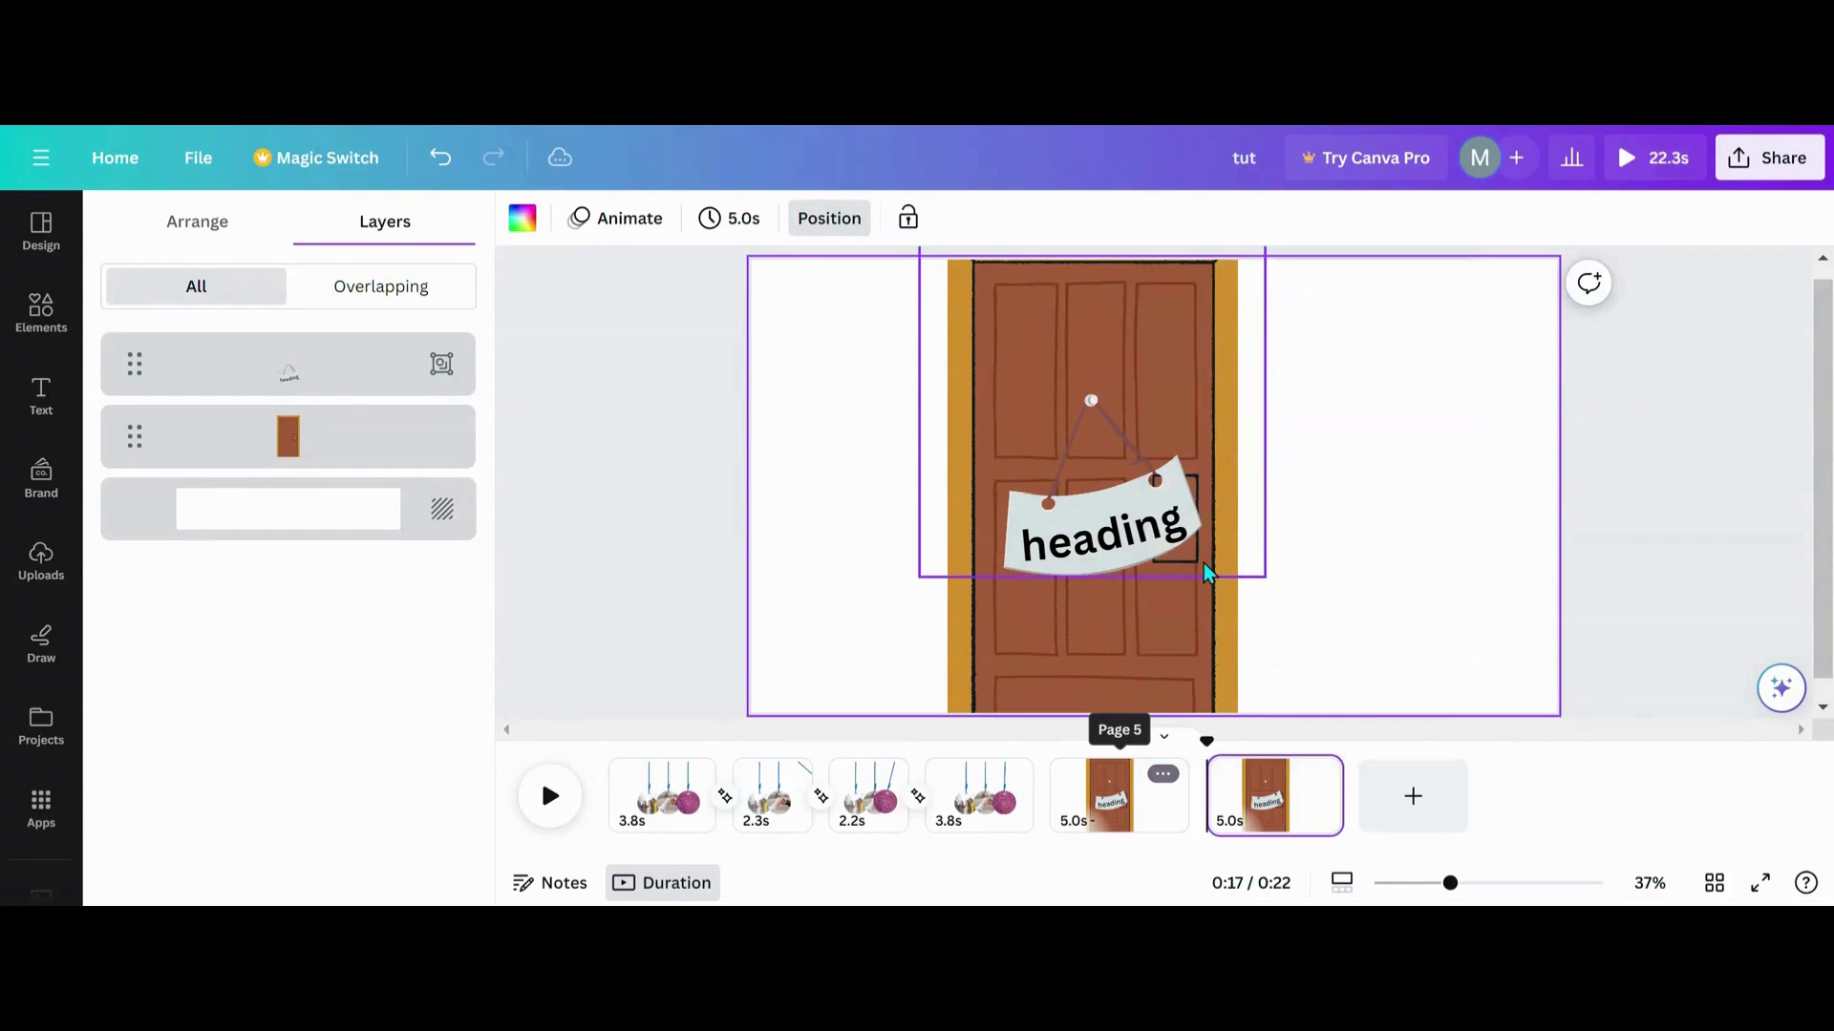
left_click(1094, 552)
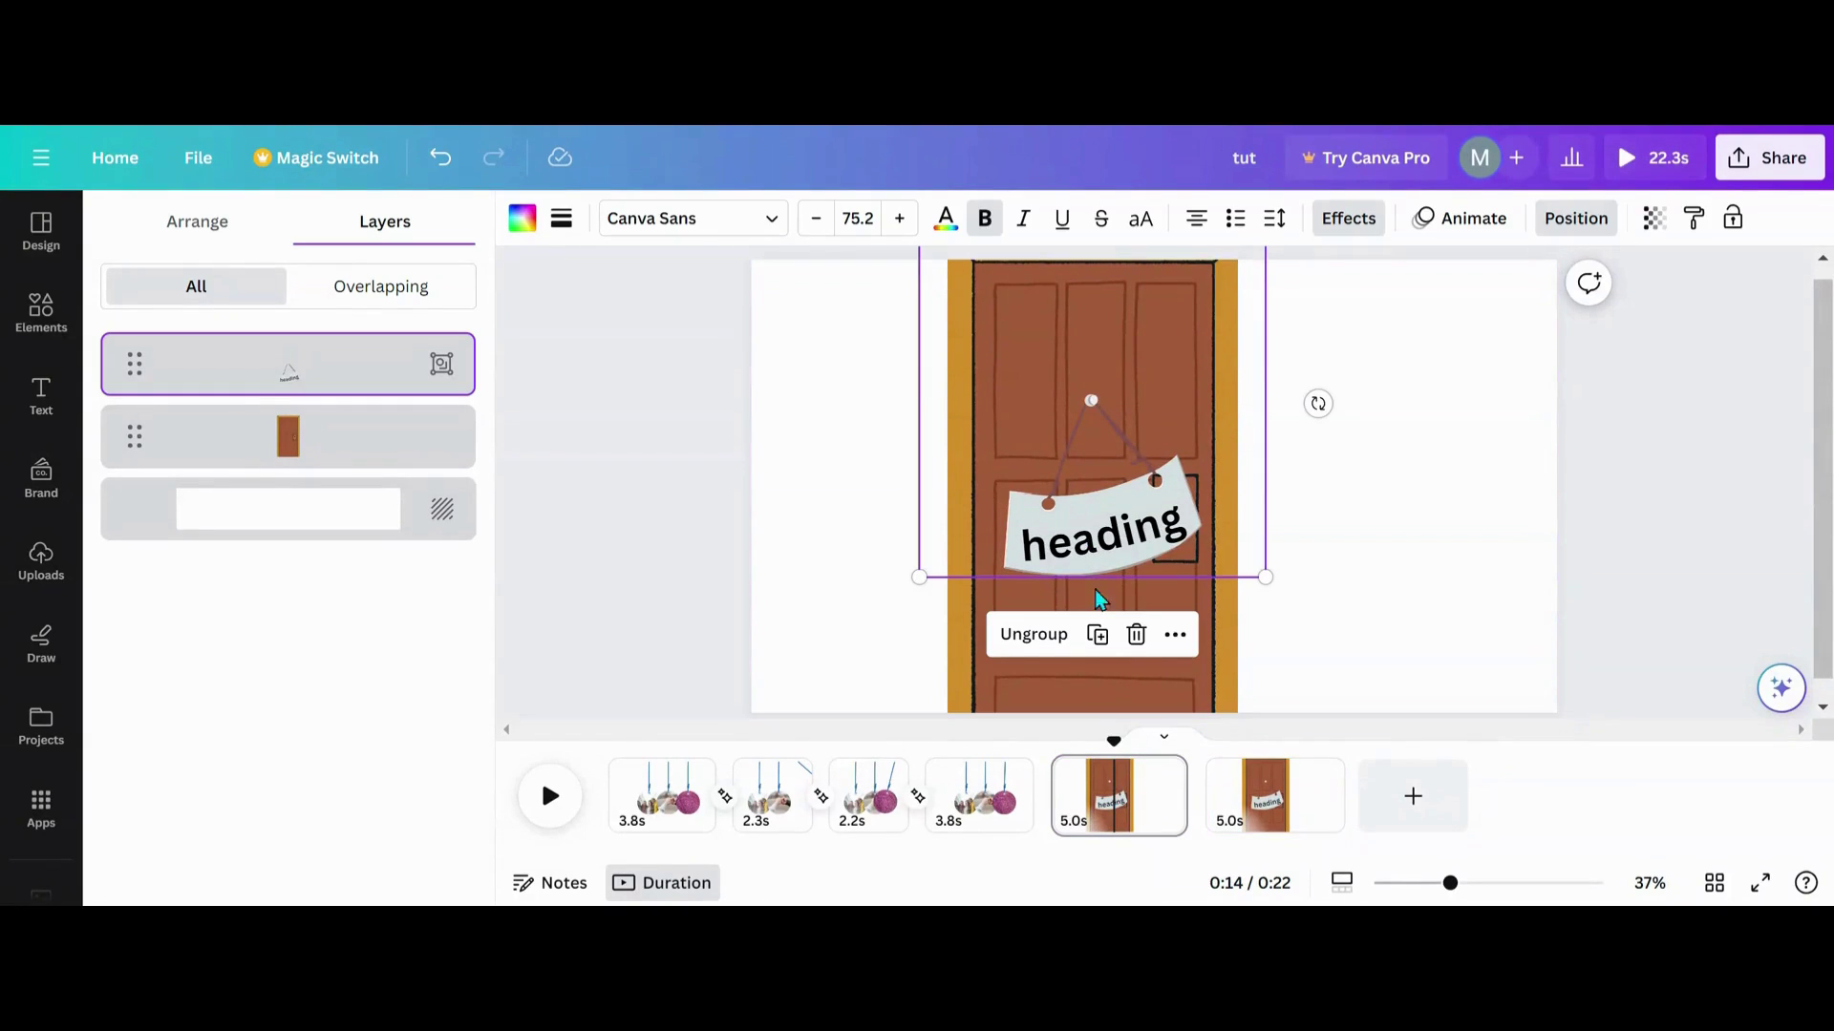
left_click_drag(1317, 402, 1249, 554)
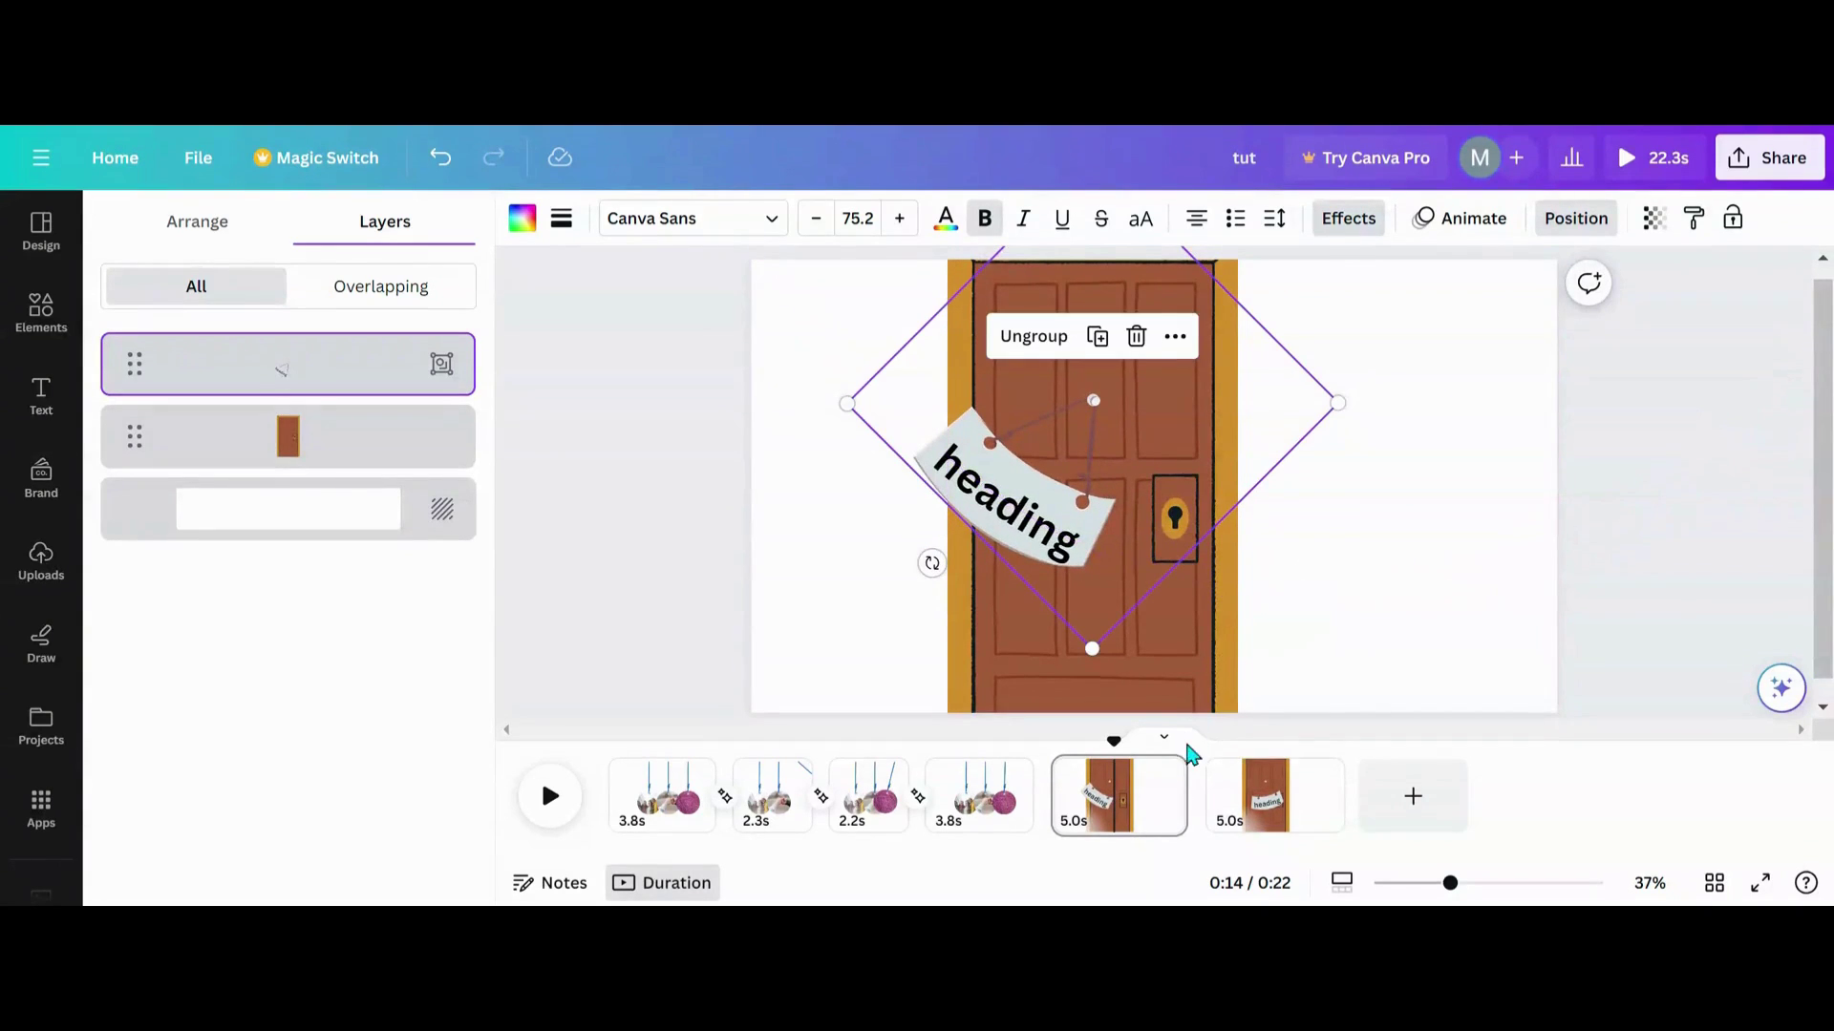
On the duplicated door page, rotate the sign group counter-clockwise about its pin so it swings right
left_click(1275, 812)
left_click(1114, 523)
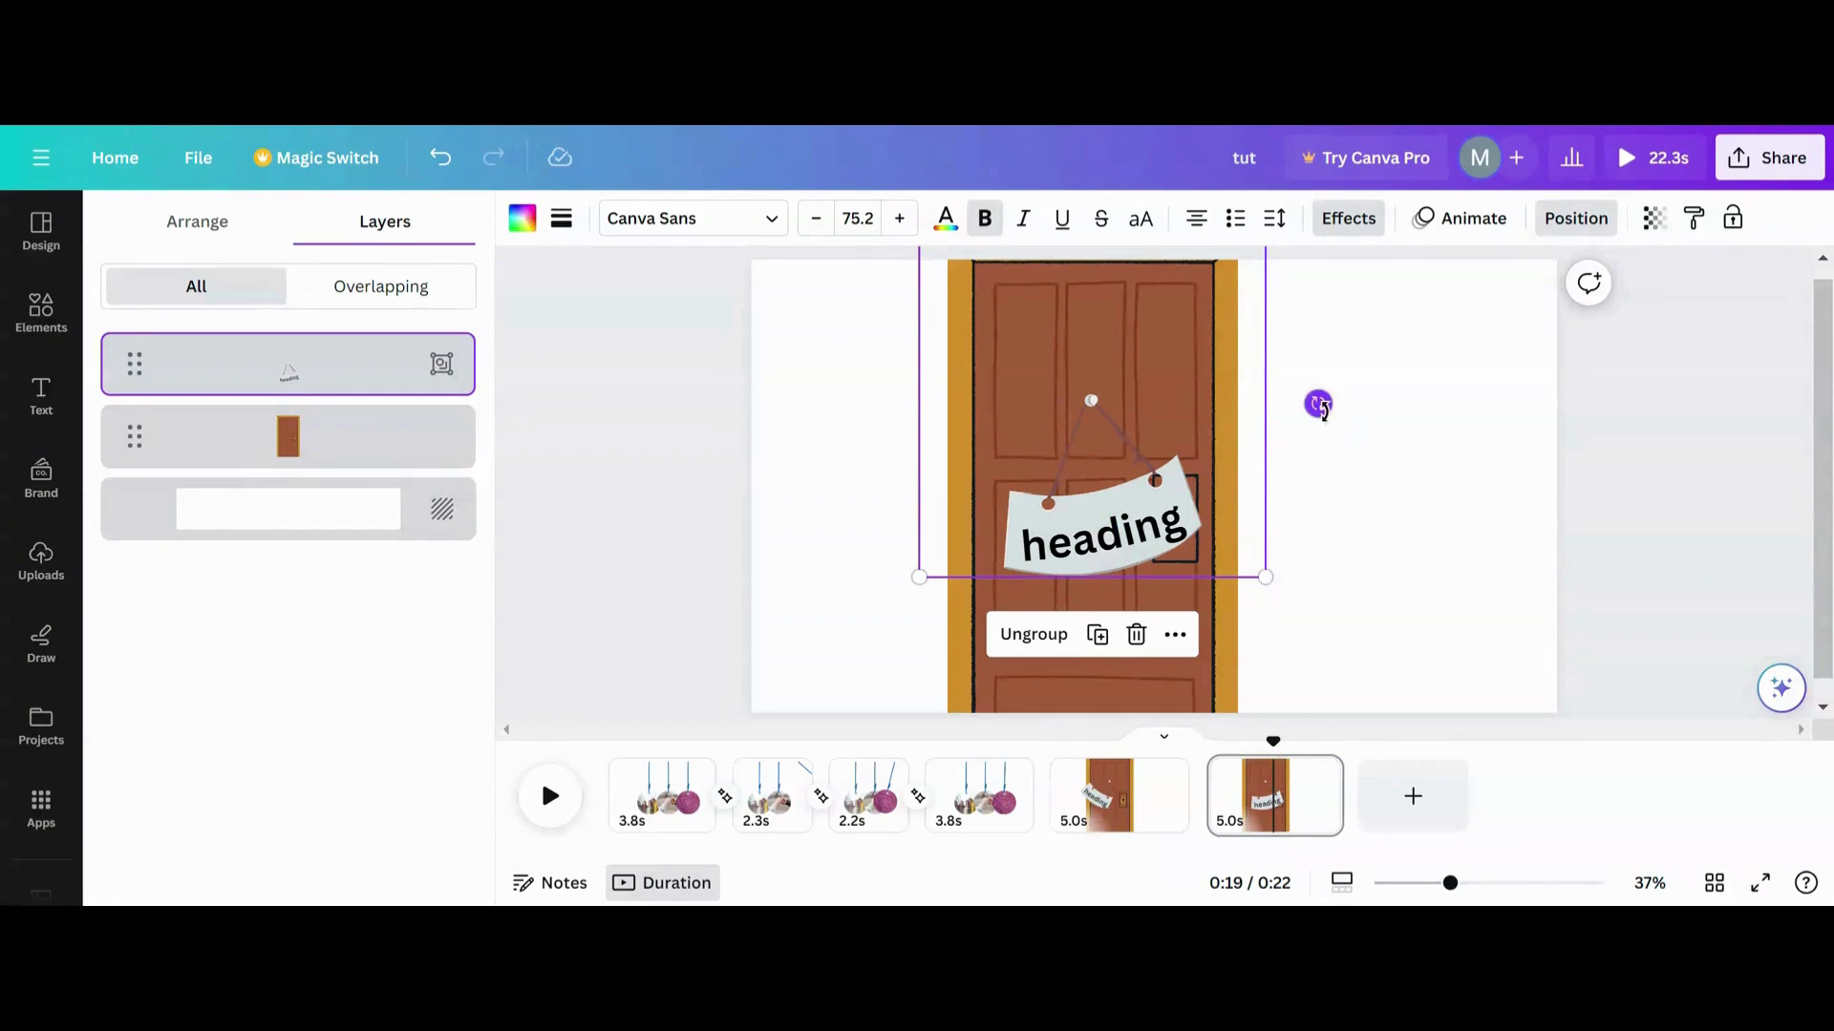
left_click_drag(1317, 401, 1347, 246)
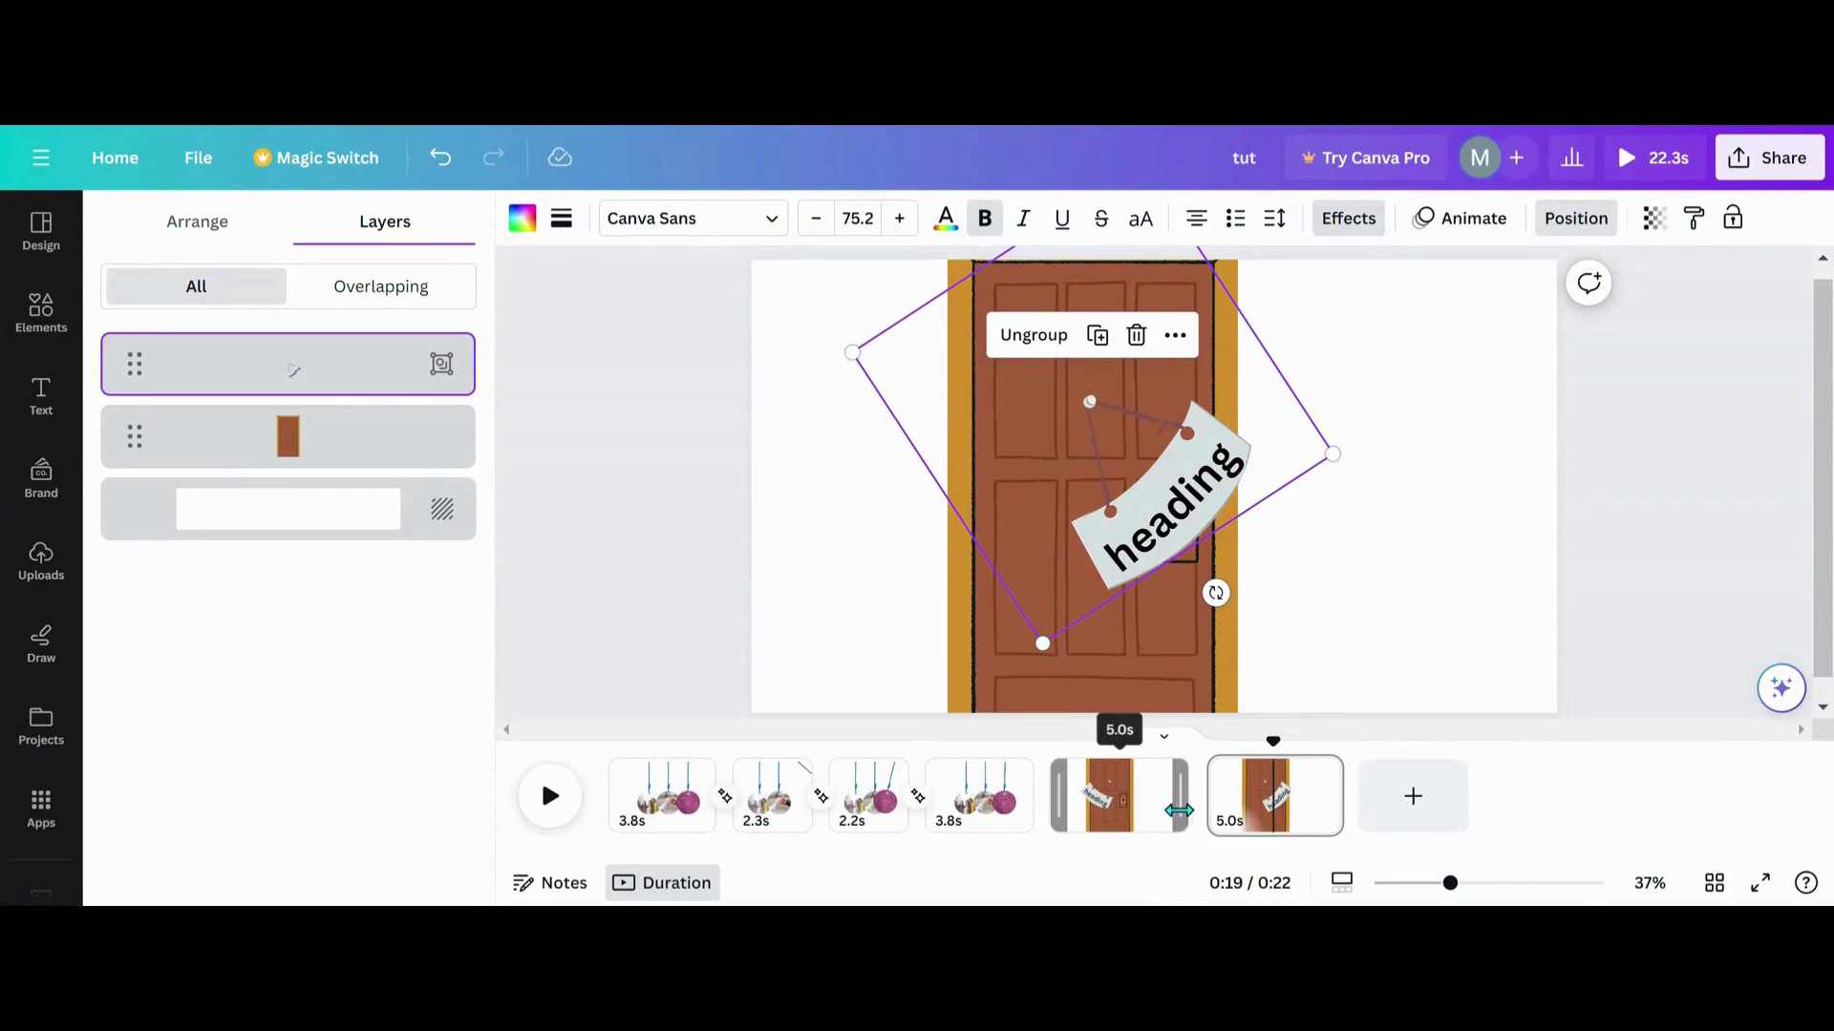
Apply the Match & Move transition between all pages and remove it between the last photo-tag page and the first door page
left_click(917, 795)
scroll(400, 820, "down", 1)
left_click(319, 864)
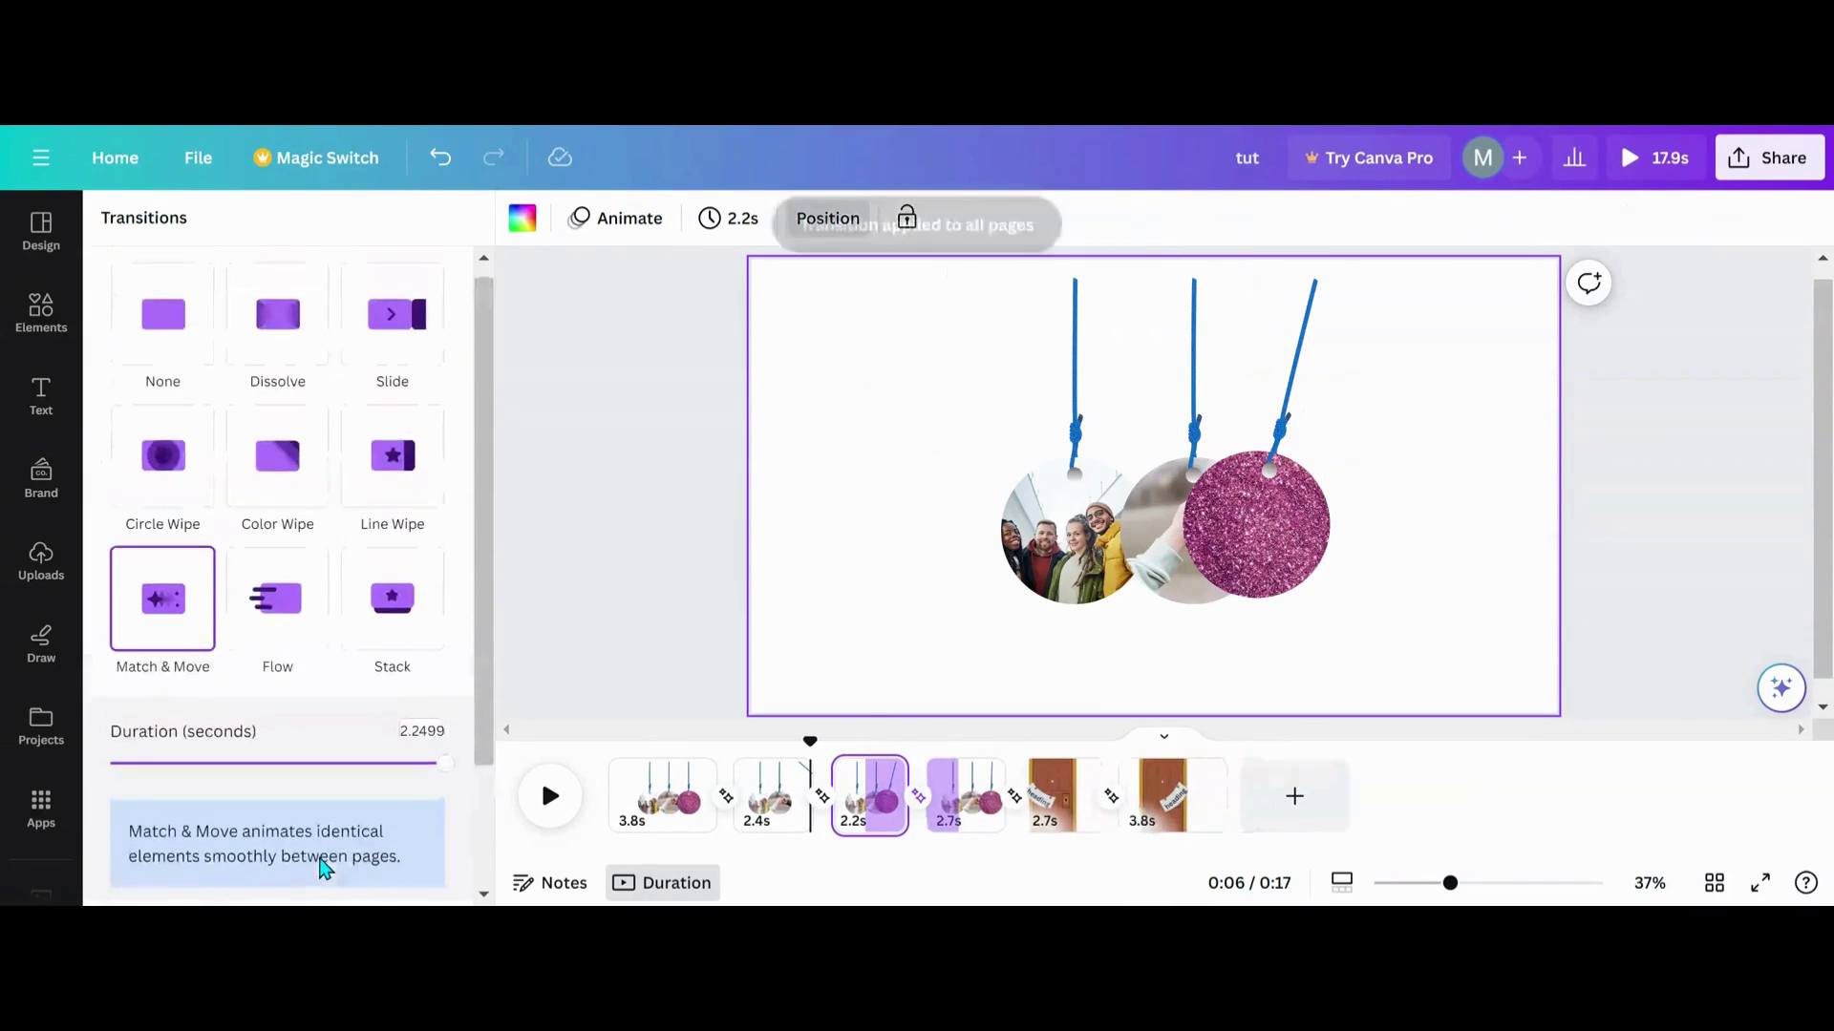
left_click(1015, 802)
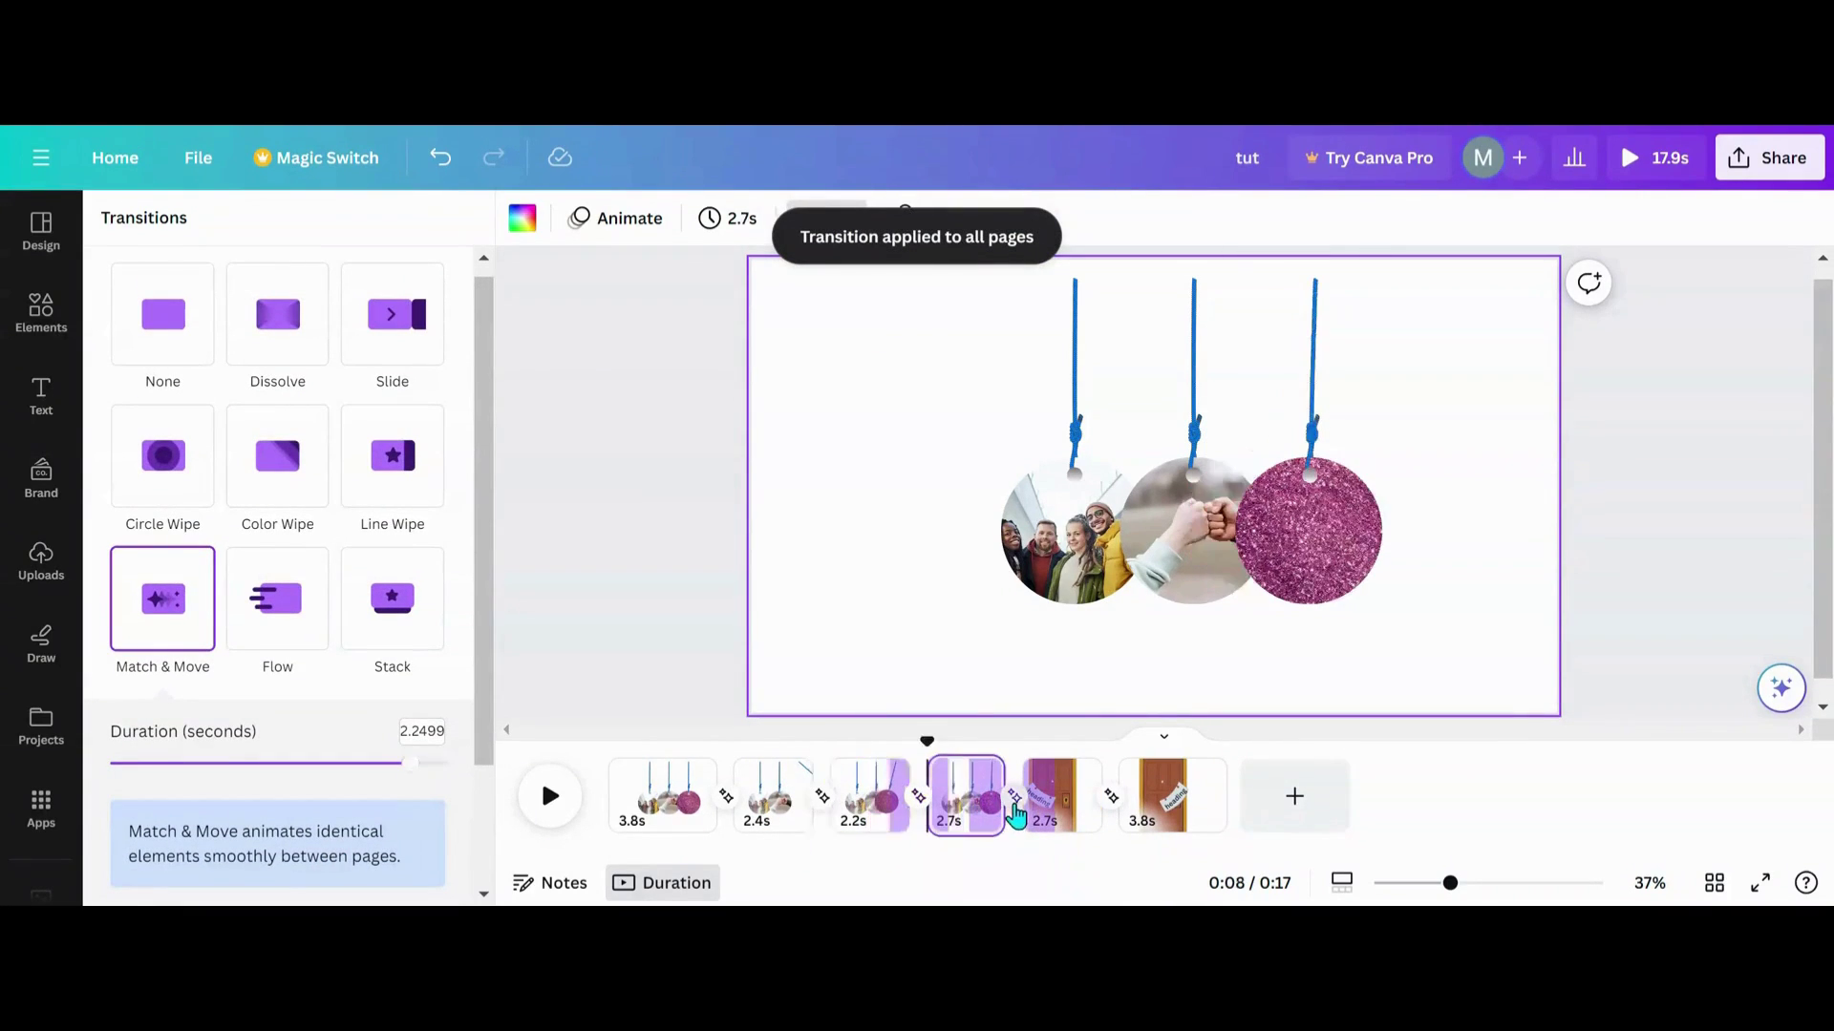
left_click(177, 350)
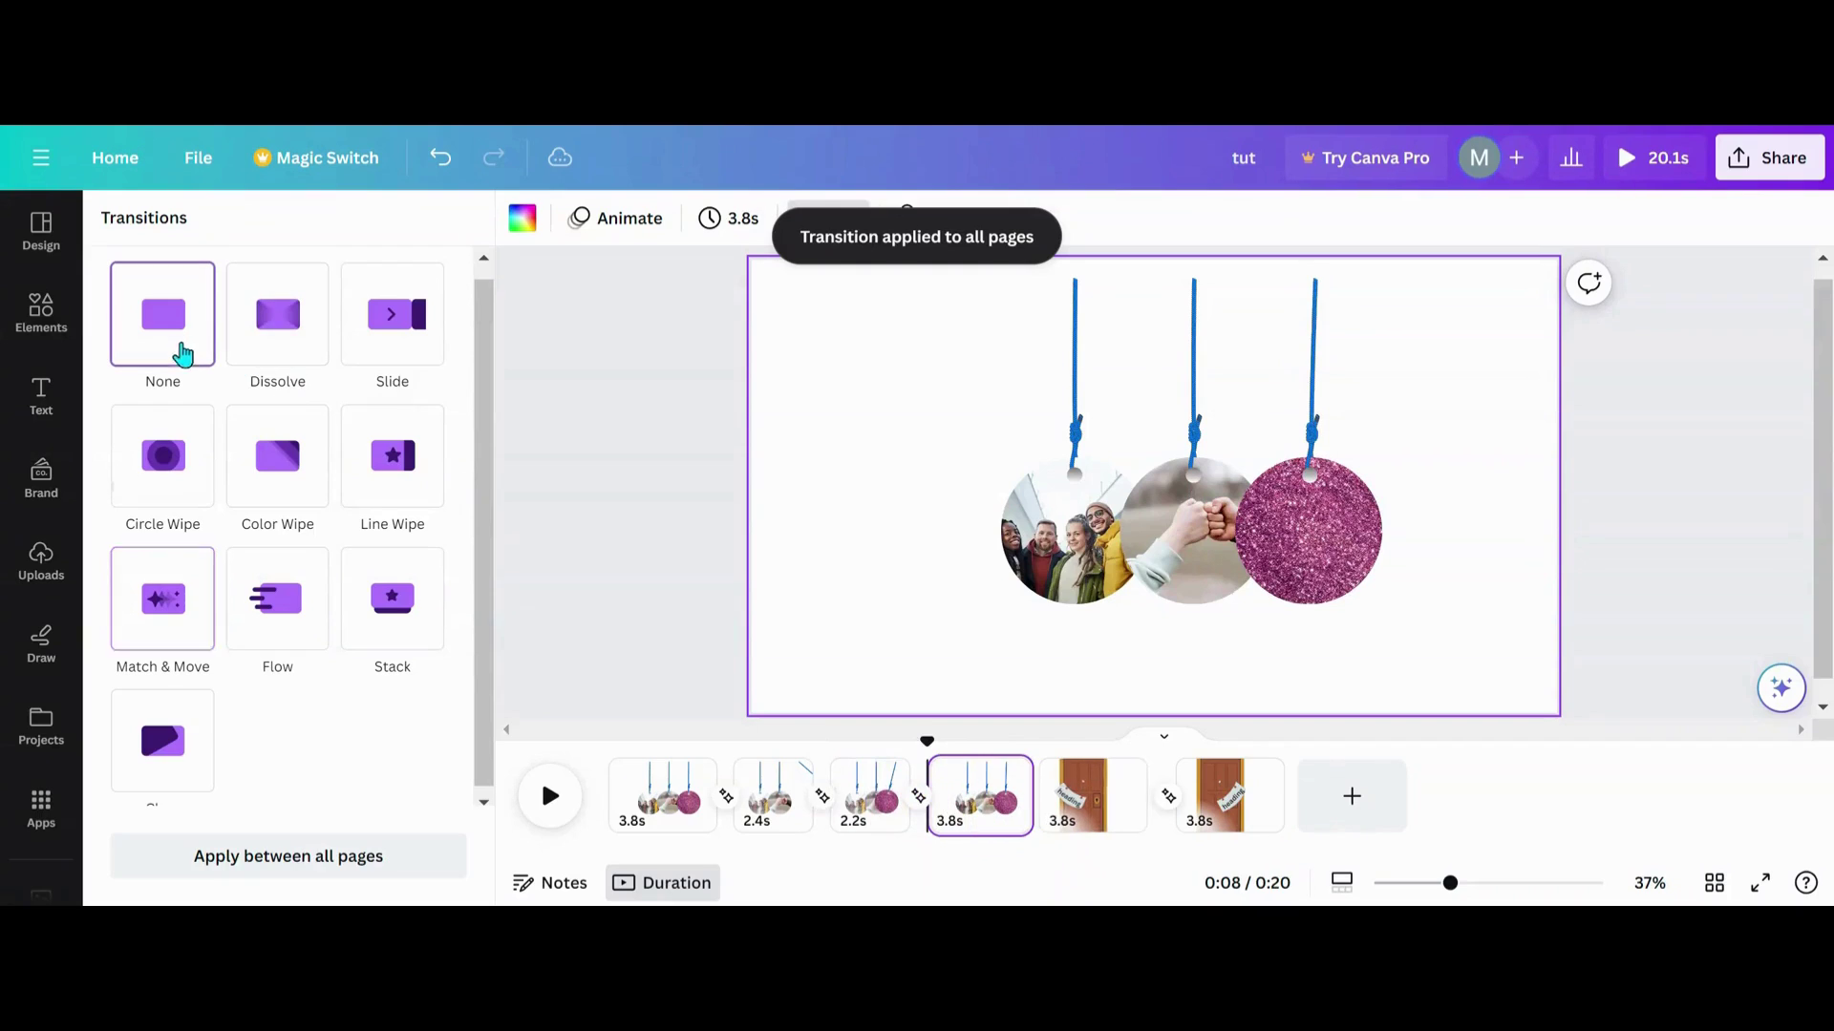
Duplicate the first door page, move the copy to the end of the timeline and apply Match & Move between all pages
left_click(1096, 827)
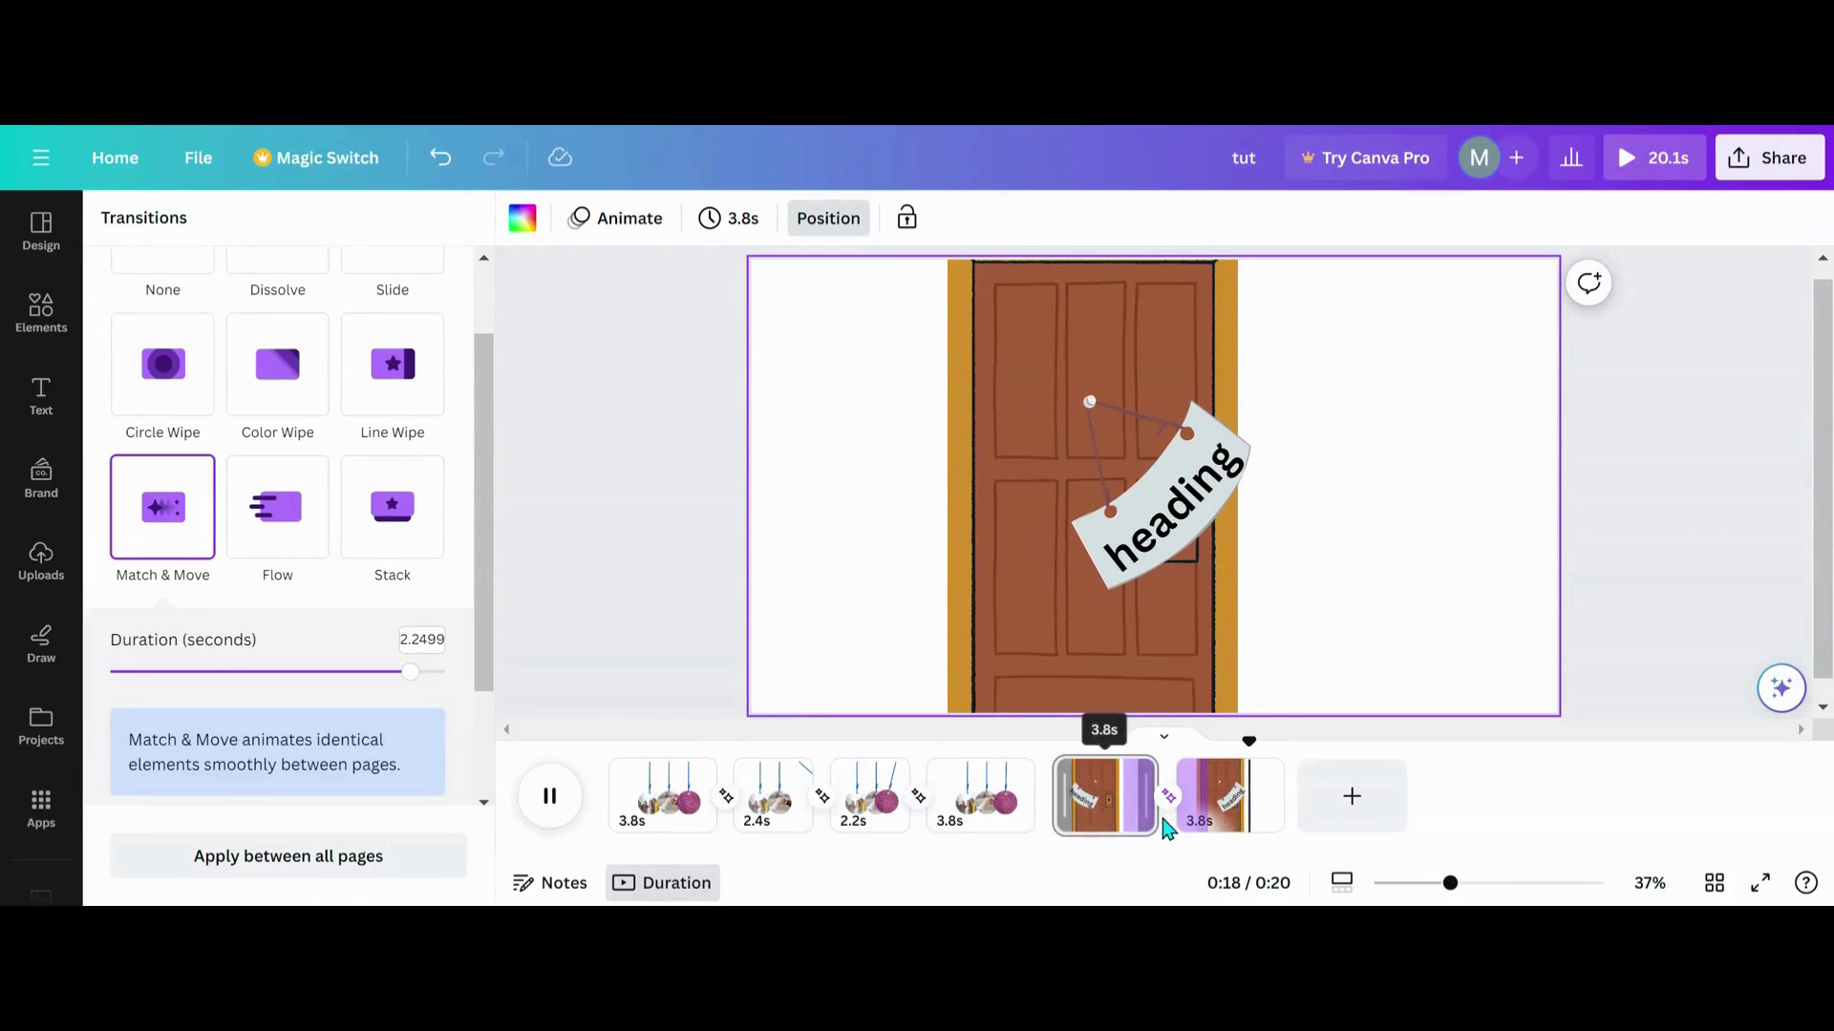
left_click(1132, 781)
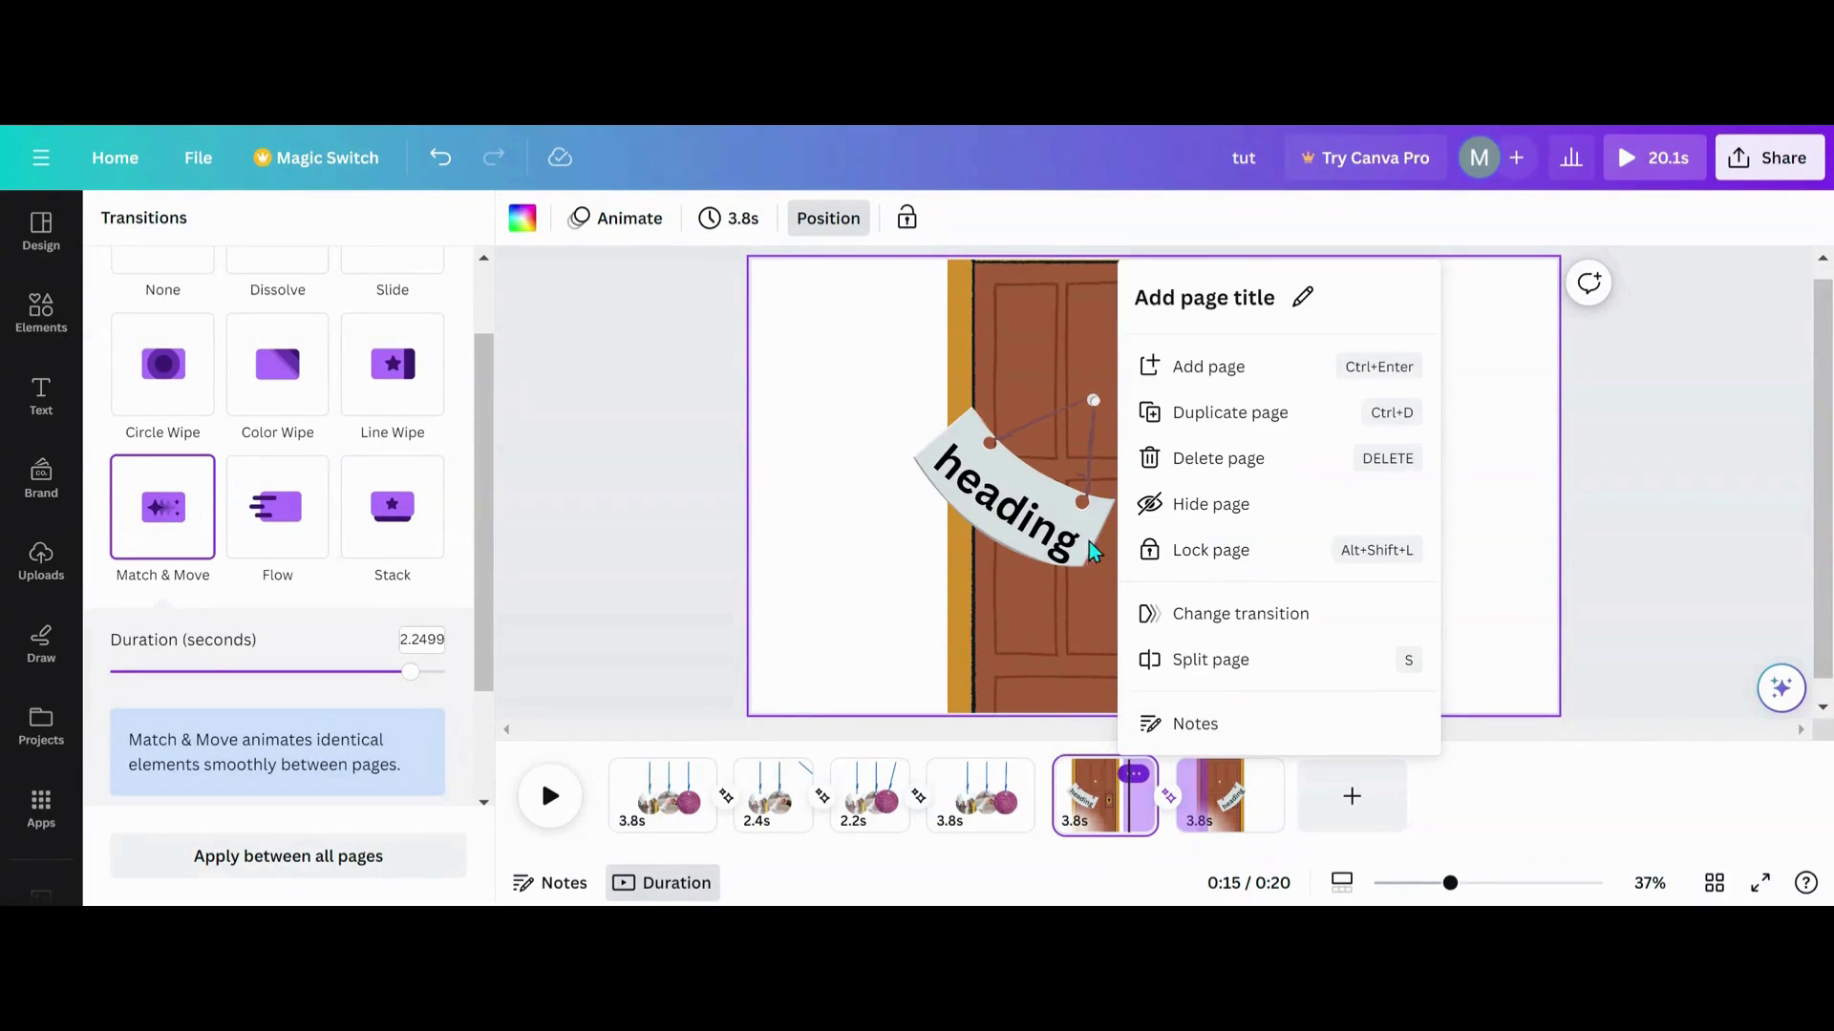
left_click(1184, 413)
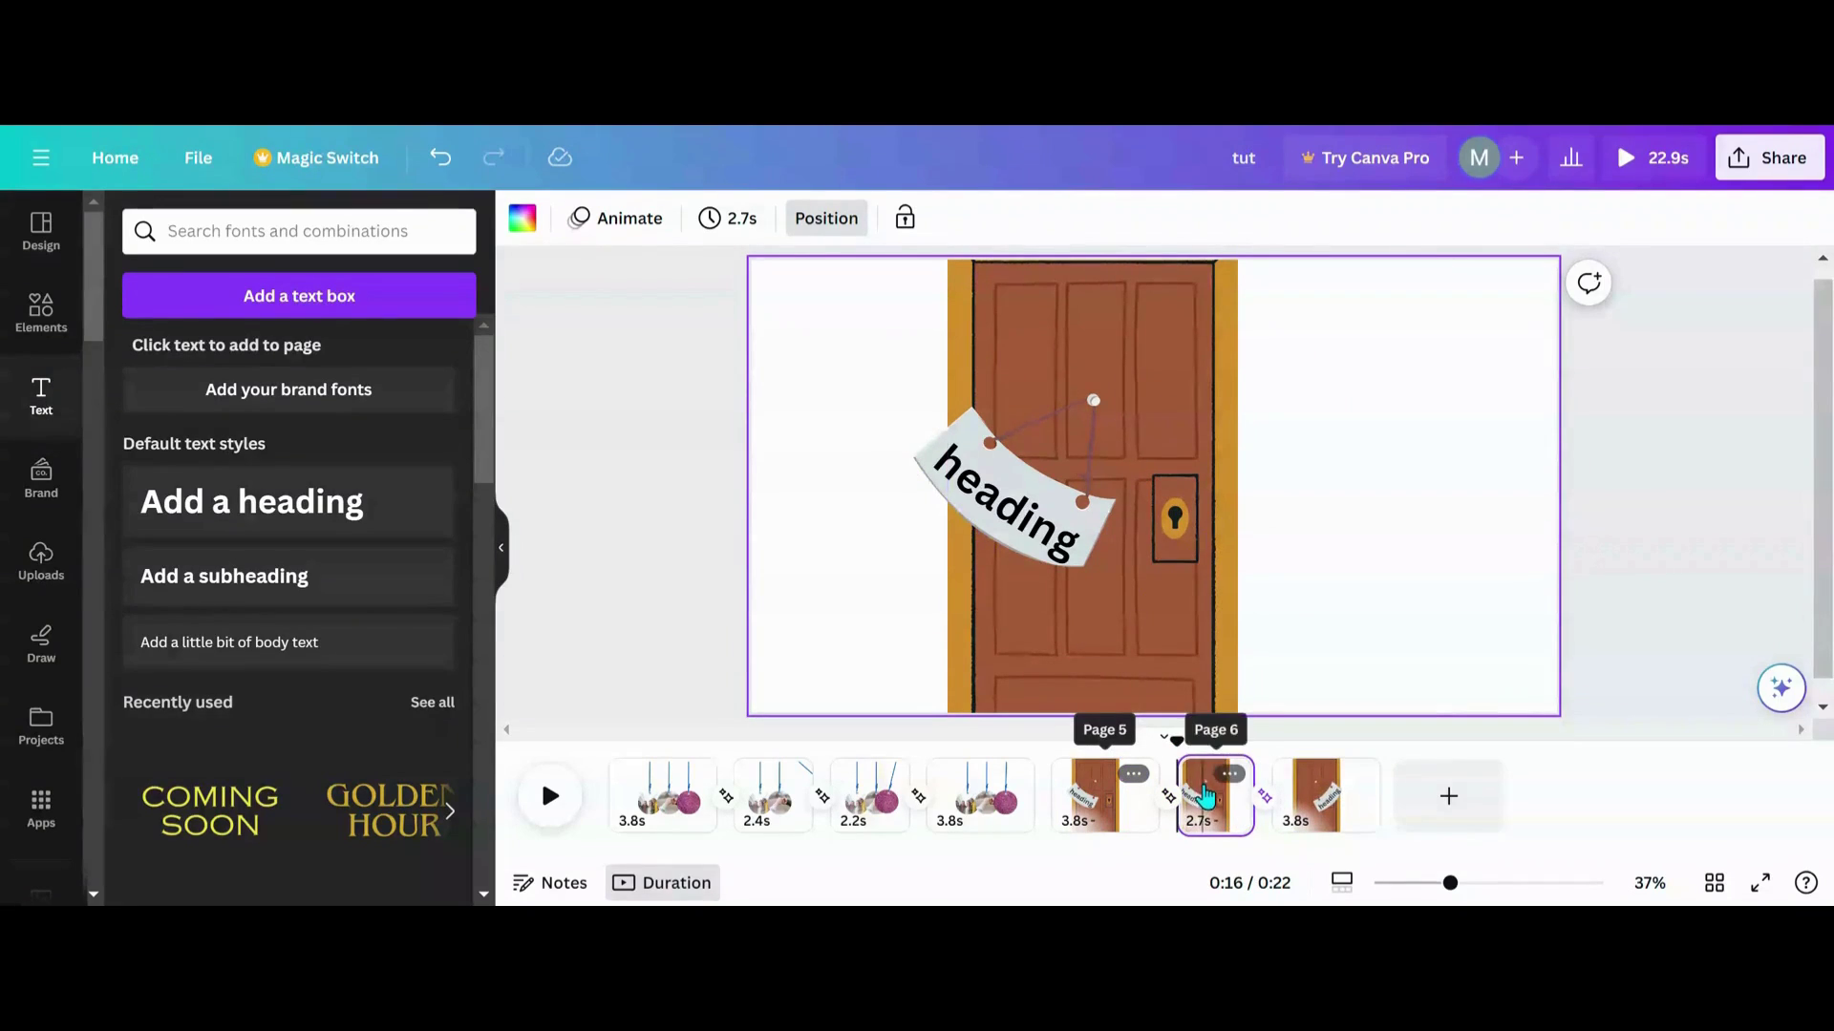
left_click_drag(1206, 774, 1351, 816)
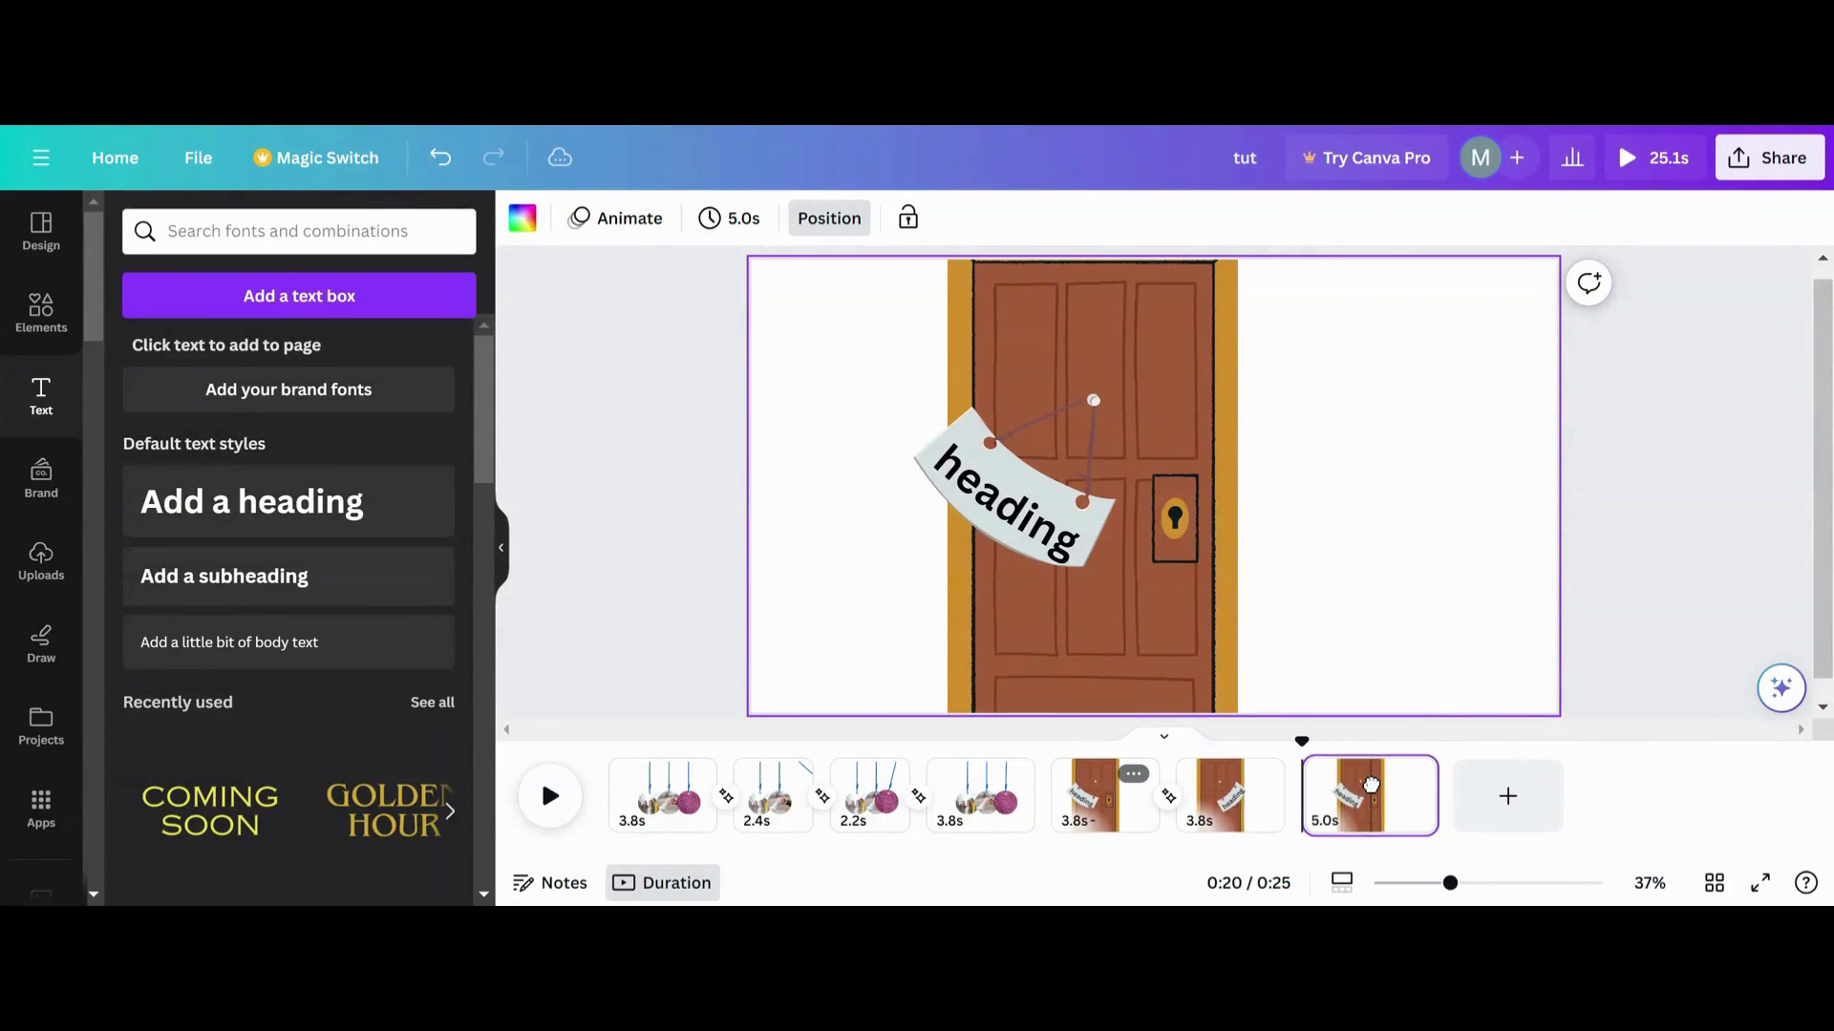
left_click(1167, 797)
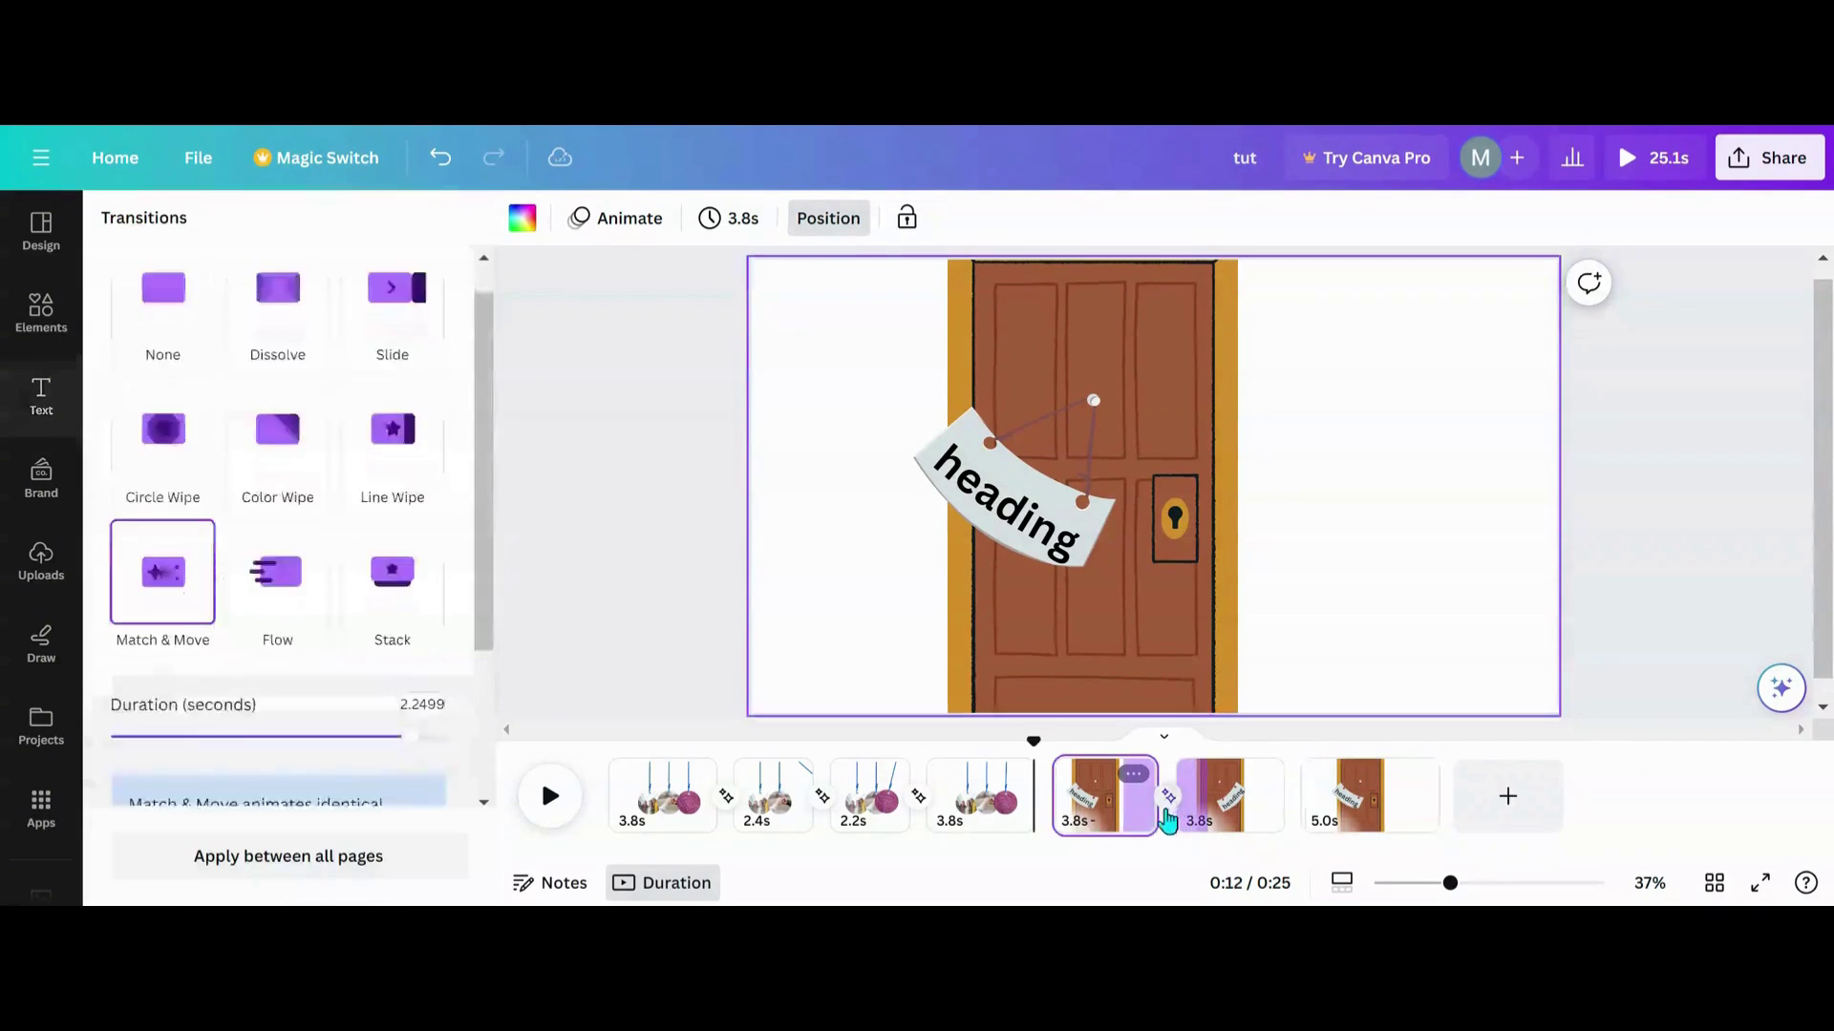
left_click(231, 860)
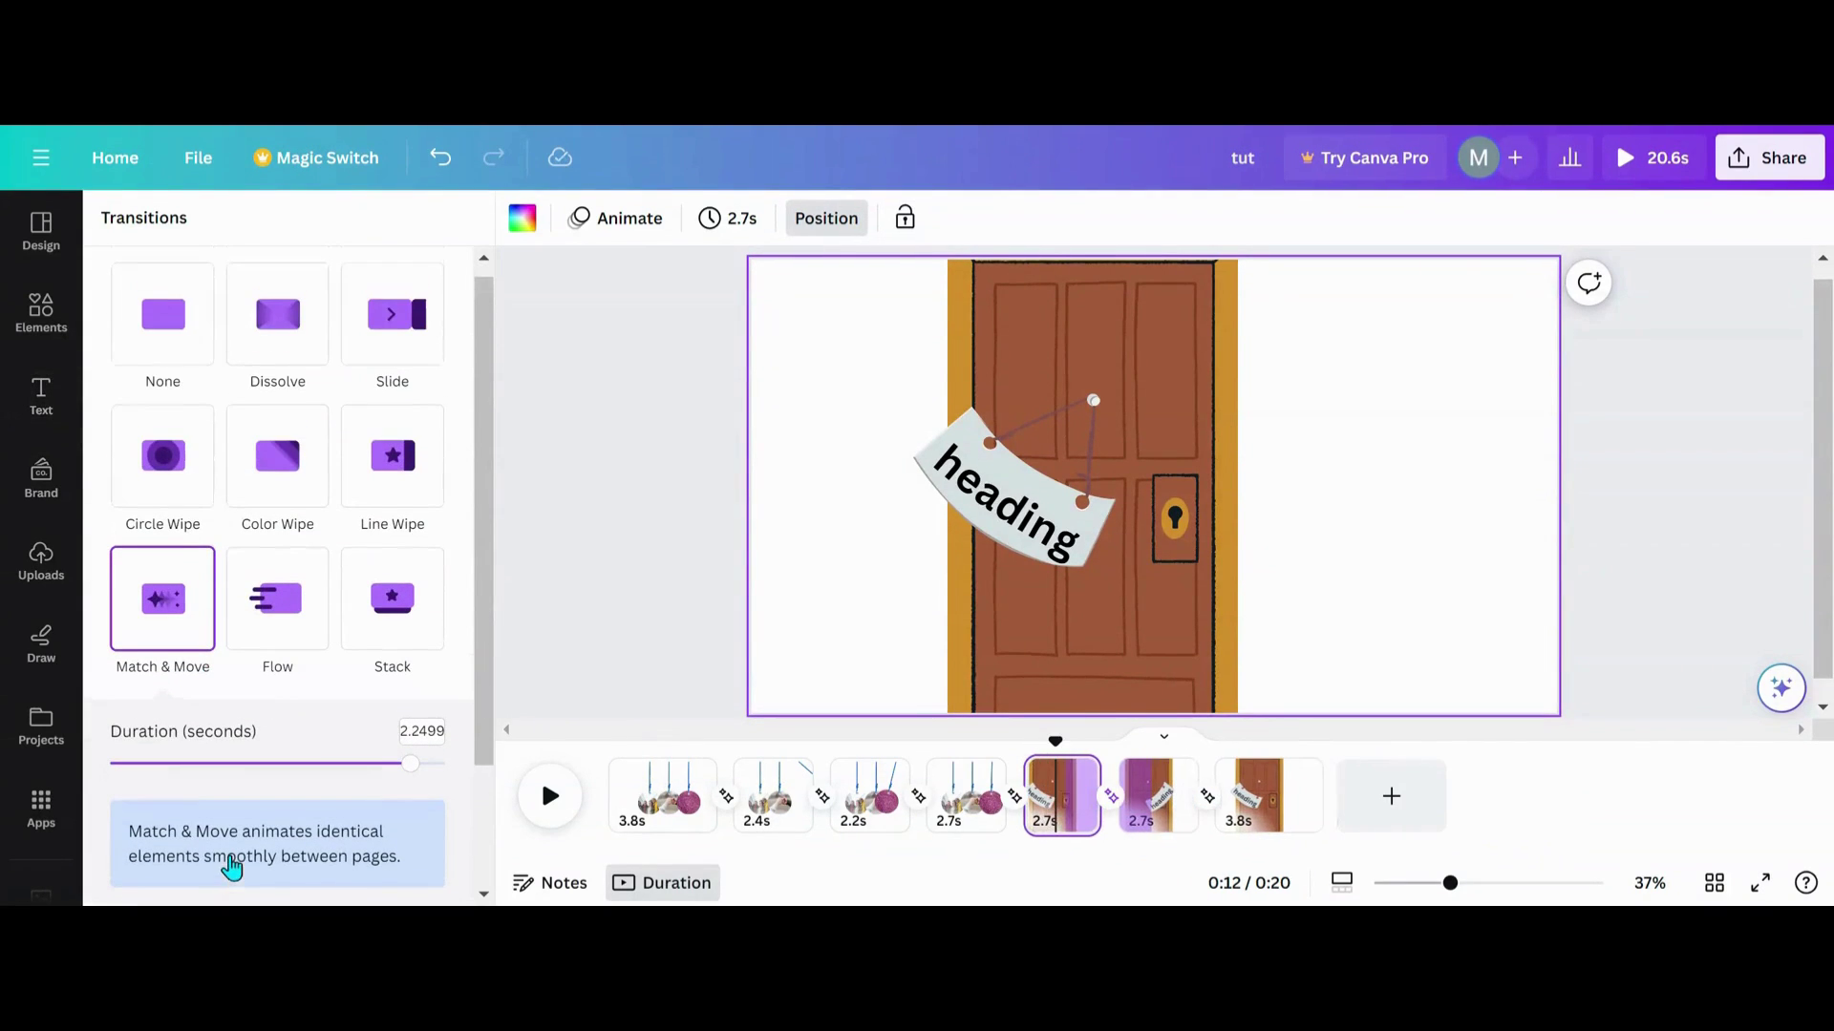
Duplicate the door page with the sign swung right and place the copy last in the timeline
left_click(1173, 776)
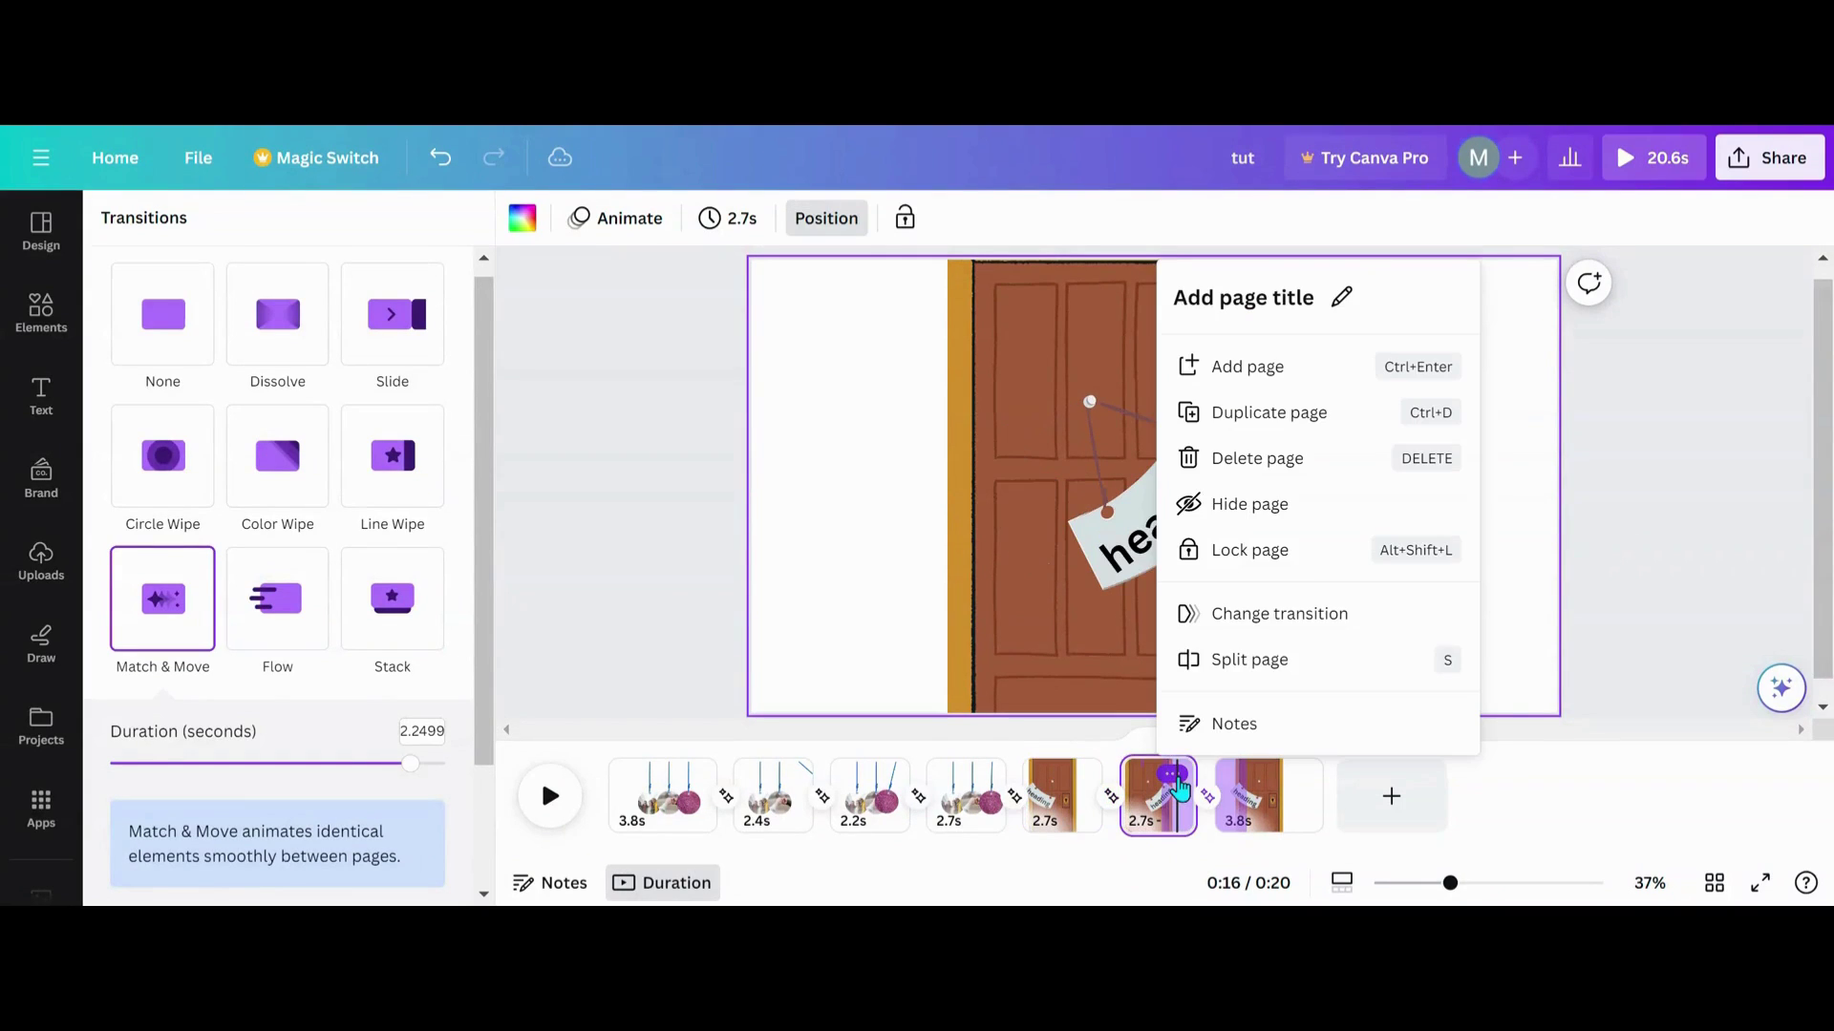
left_click(1270, 413)
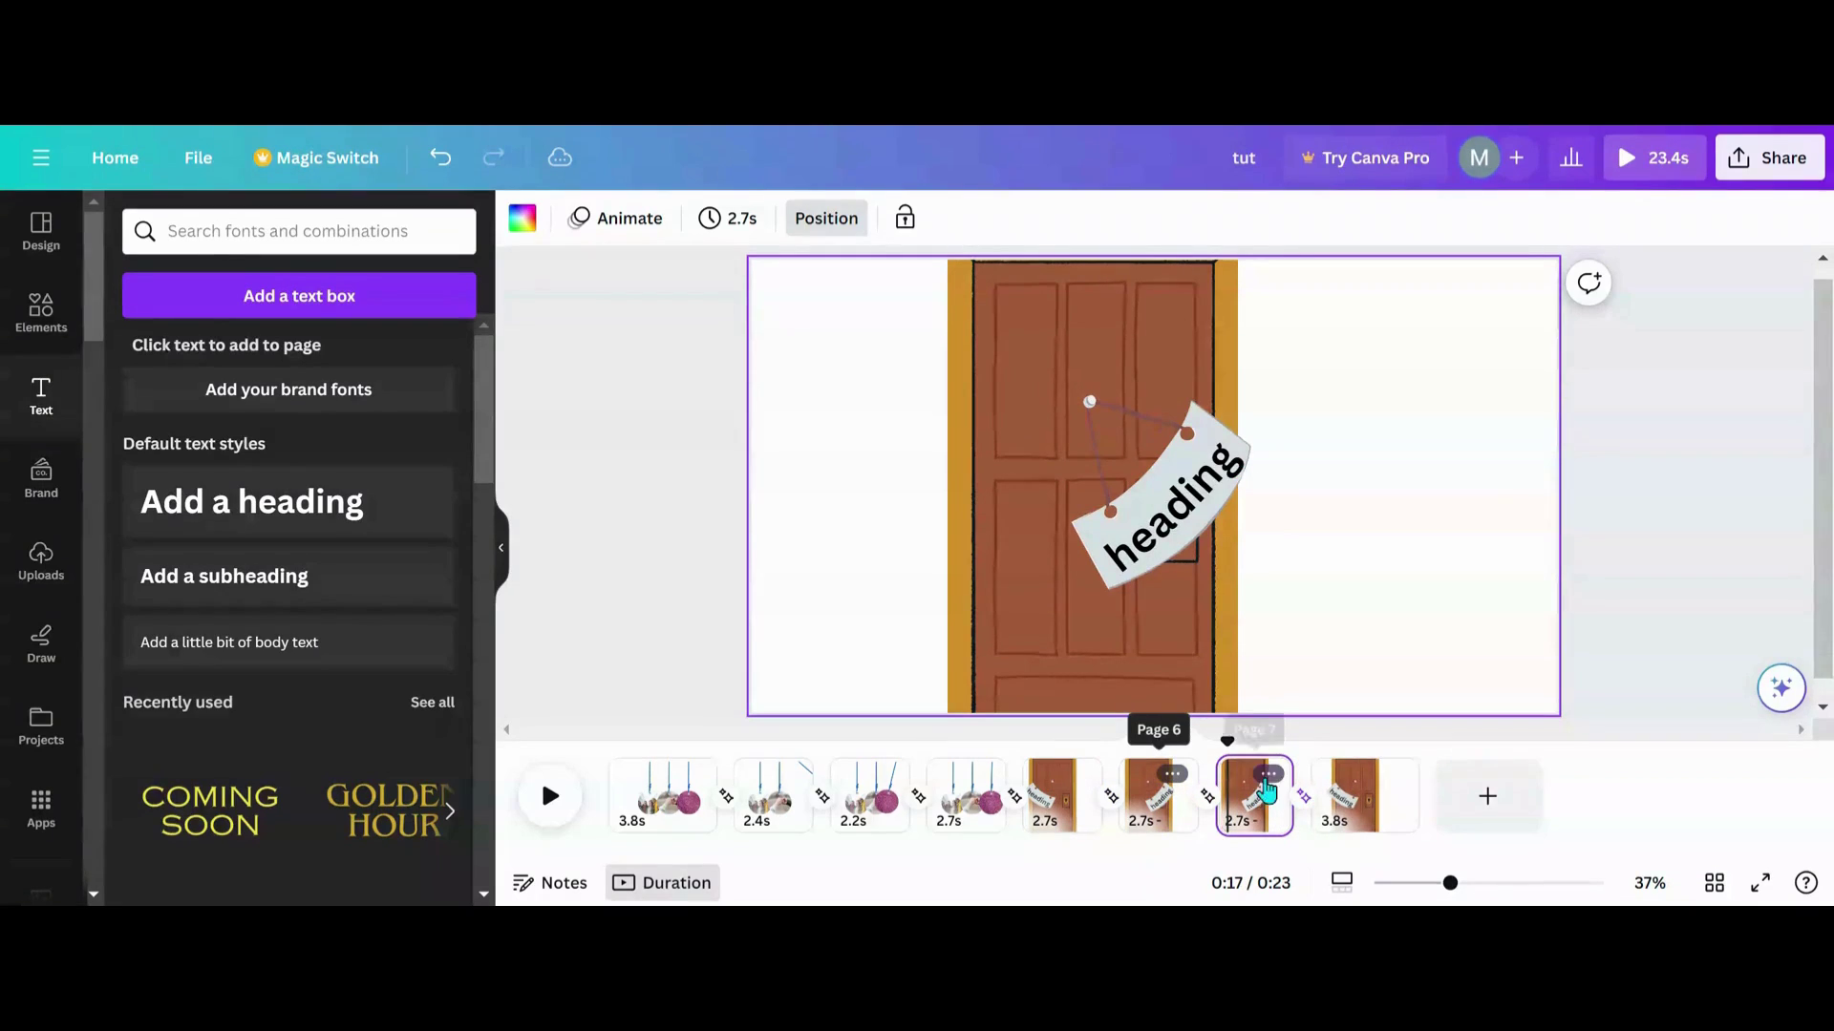
left_click_drag(1261, 807, 1442, 800)
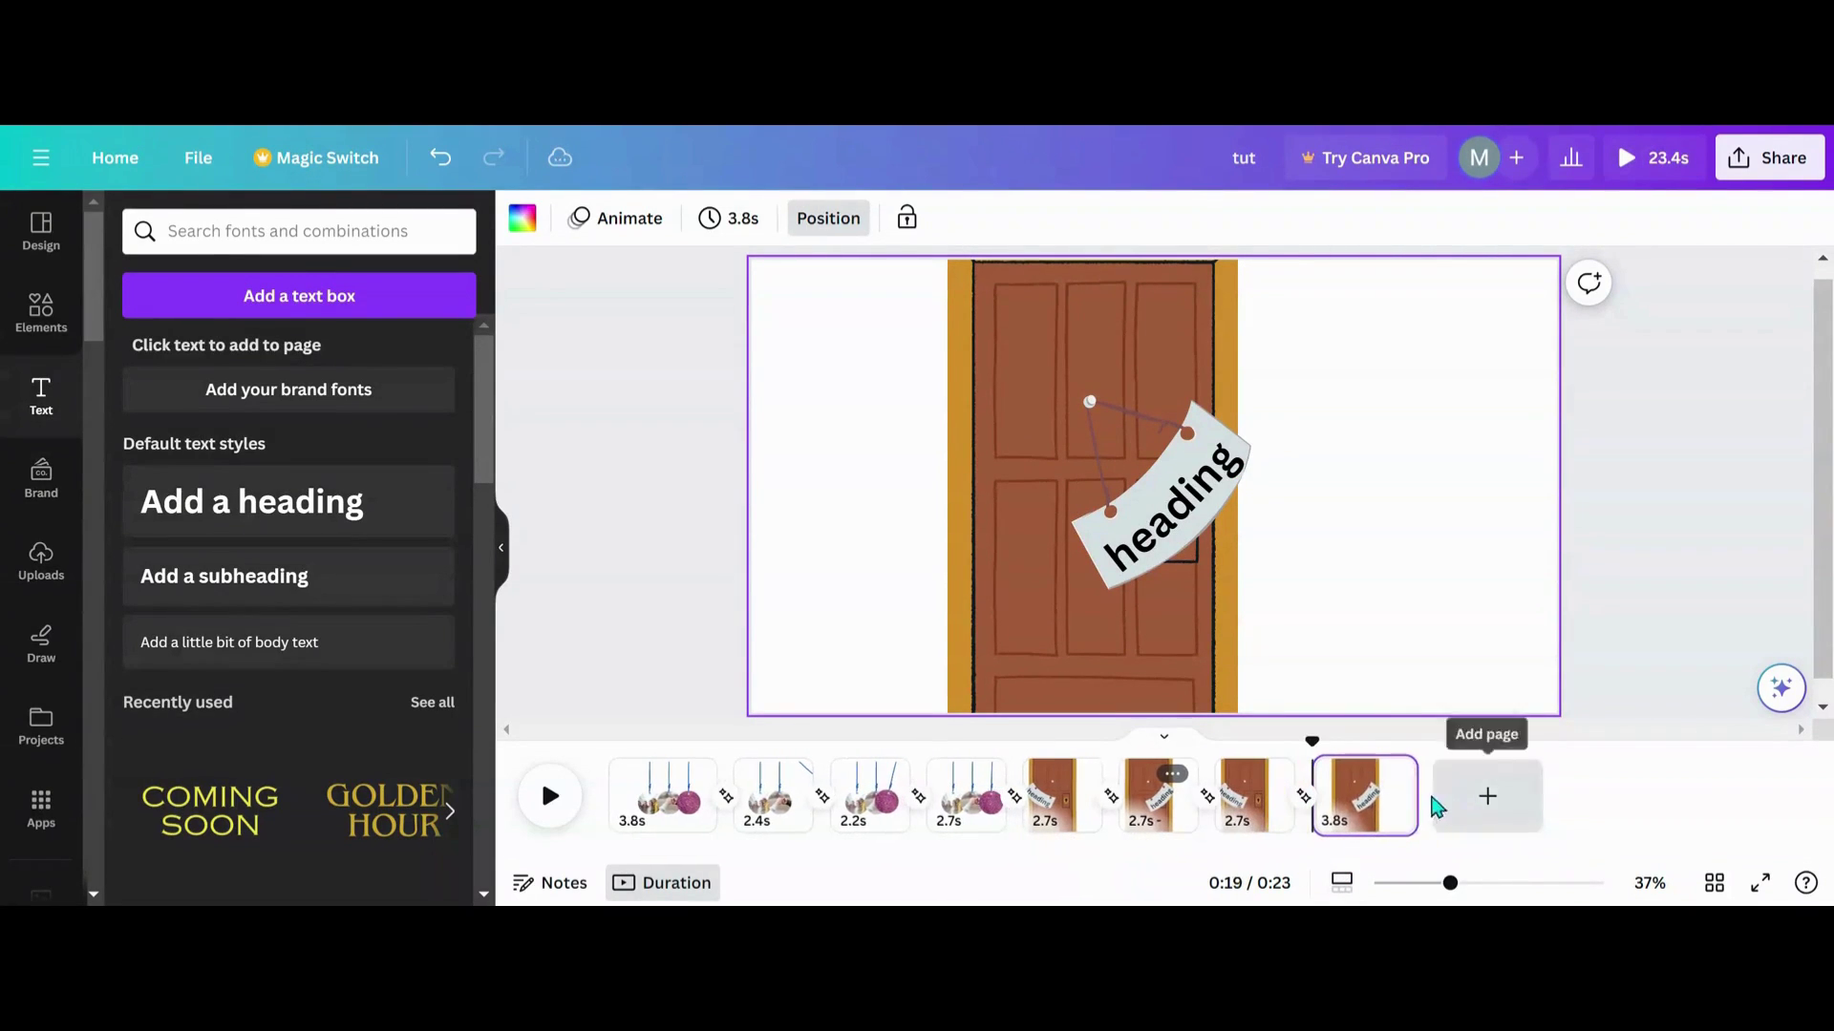
Play the door animation from its first page and shorten the second door page to 1.9 s
left_click(1045, 797)
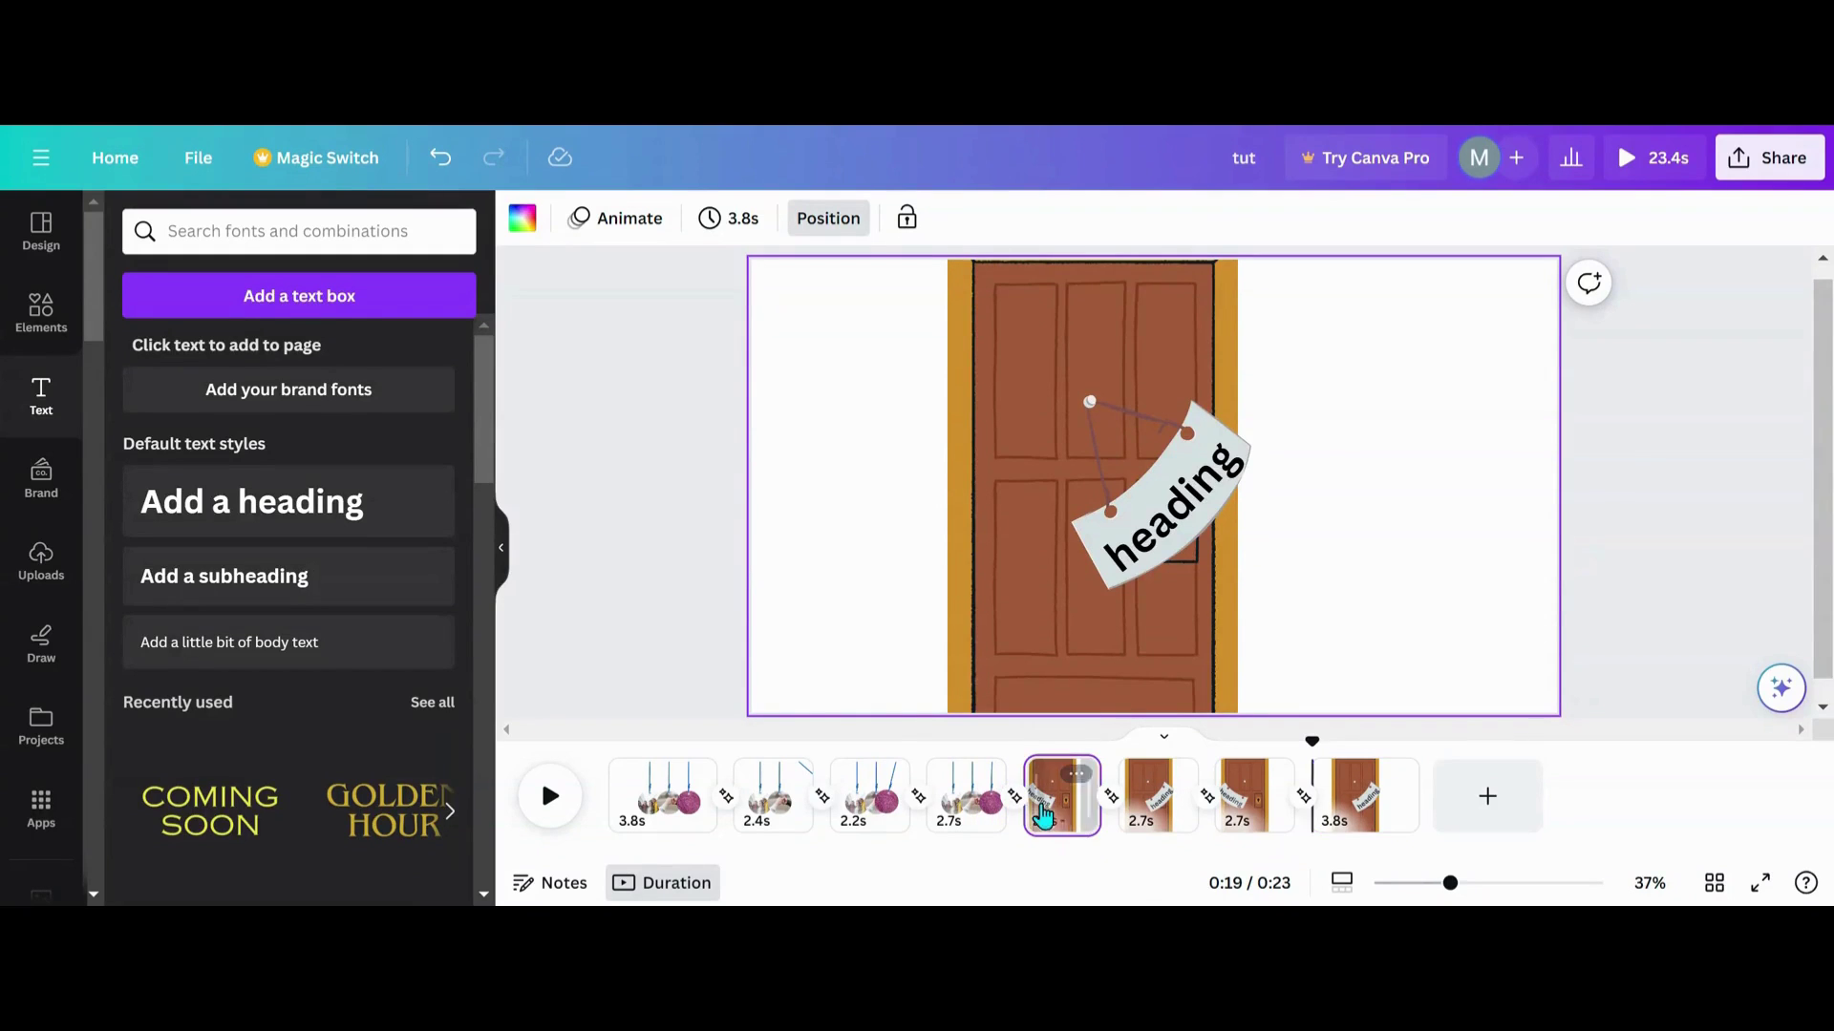
left_click(552, 807)
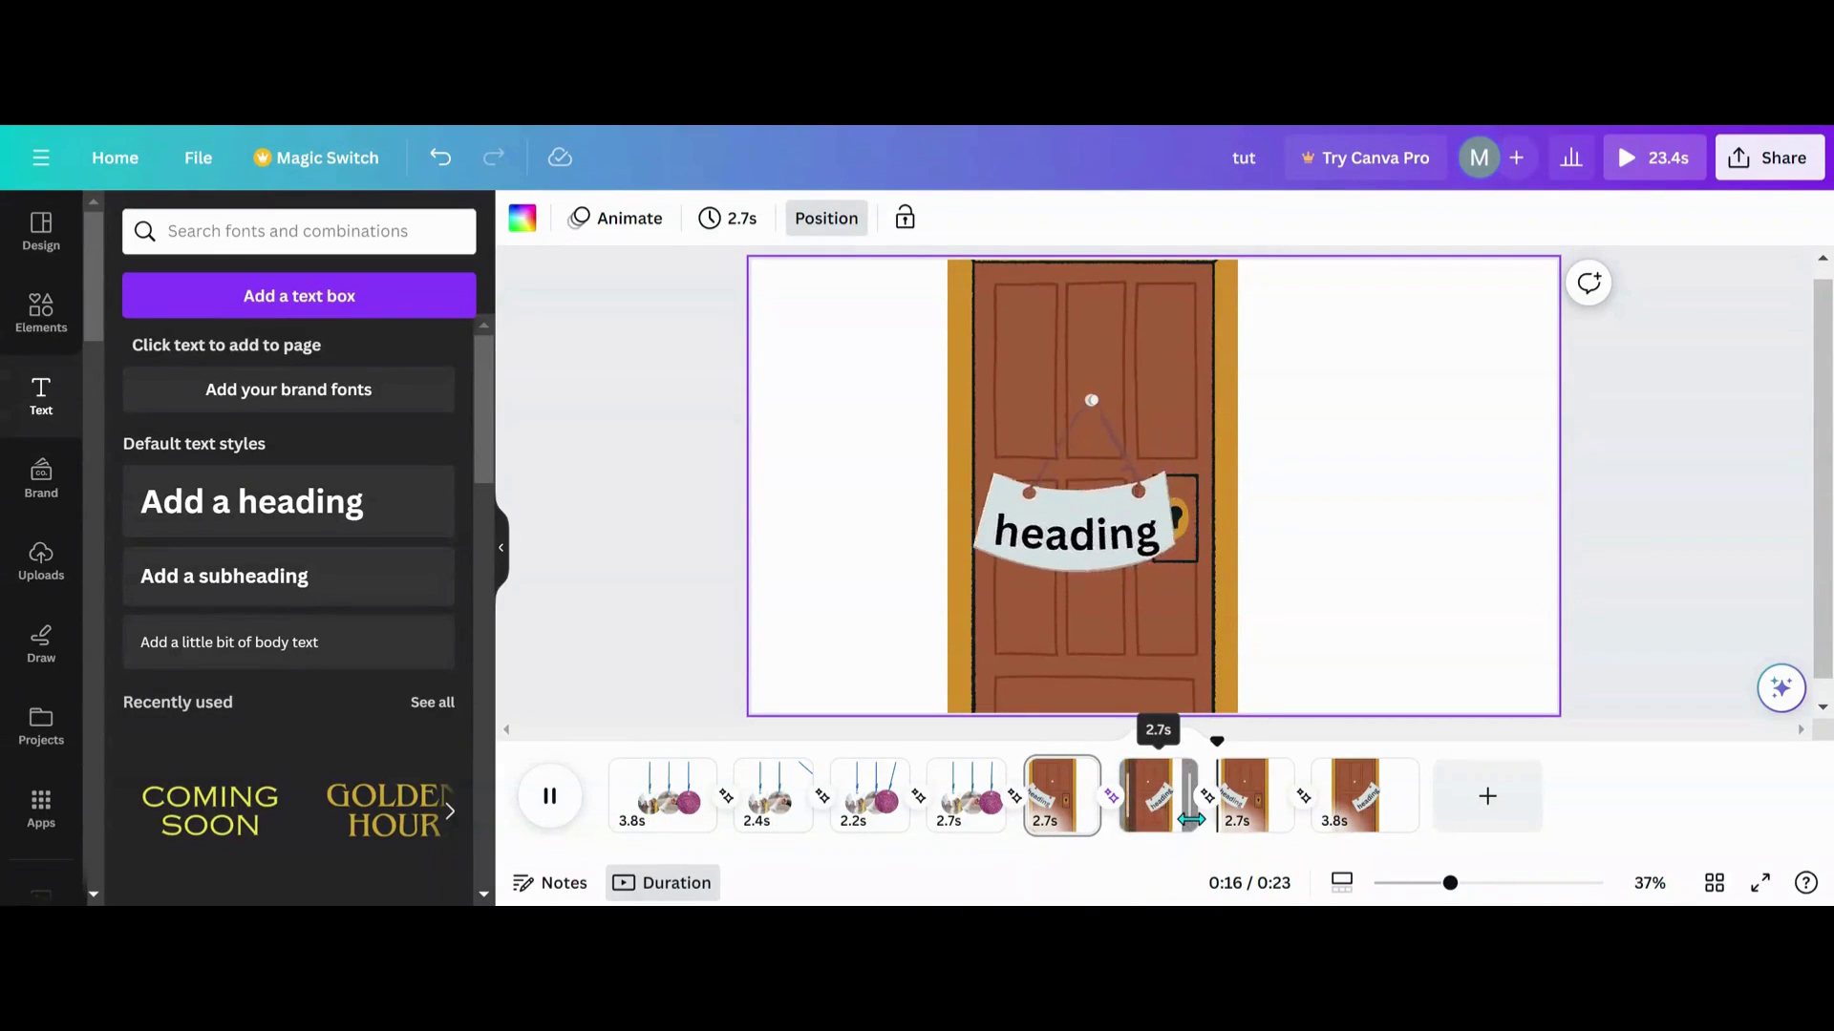
left_click_drag(1189, 819, 1174, 819)
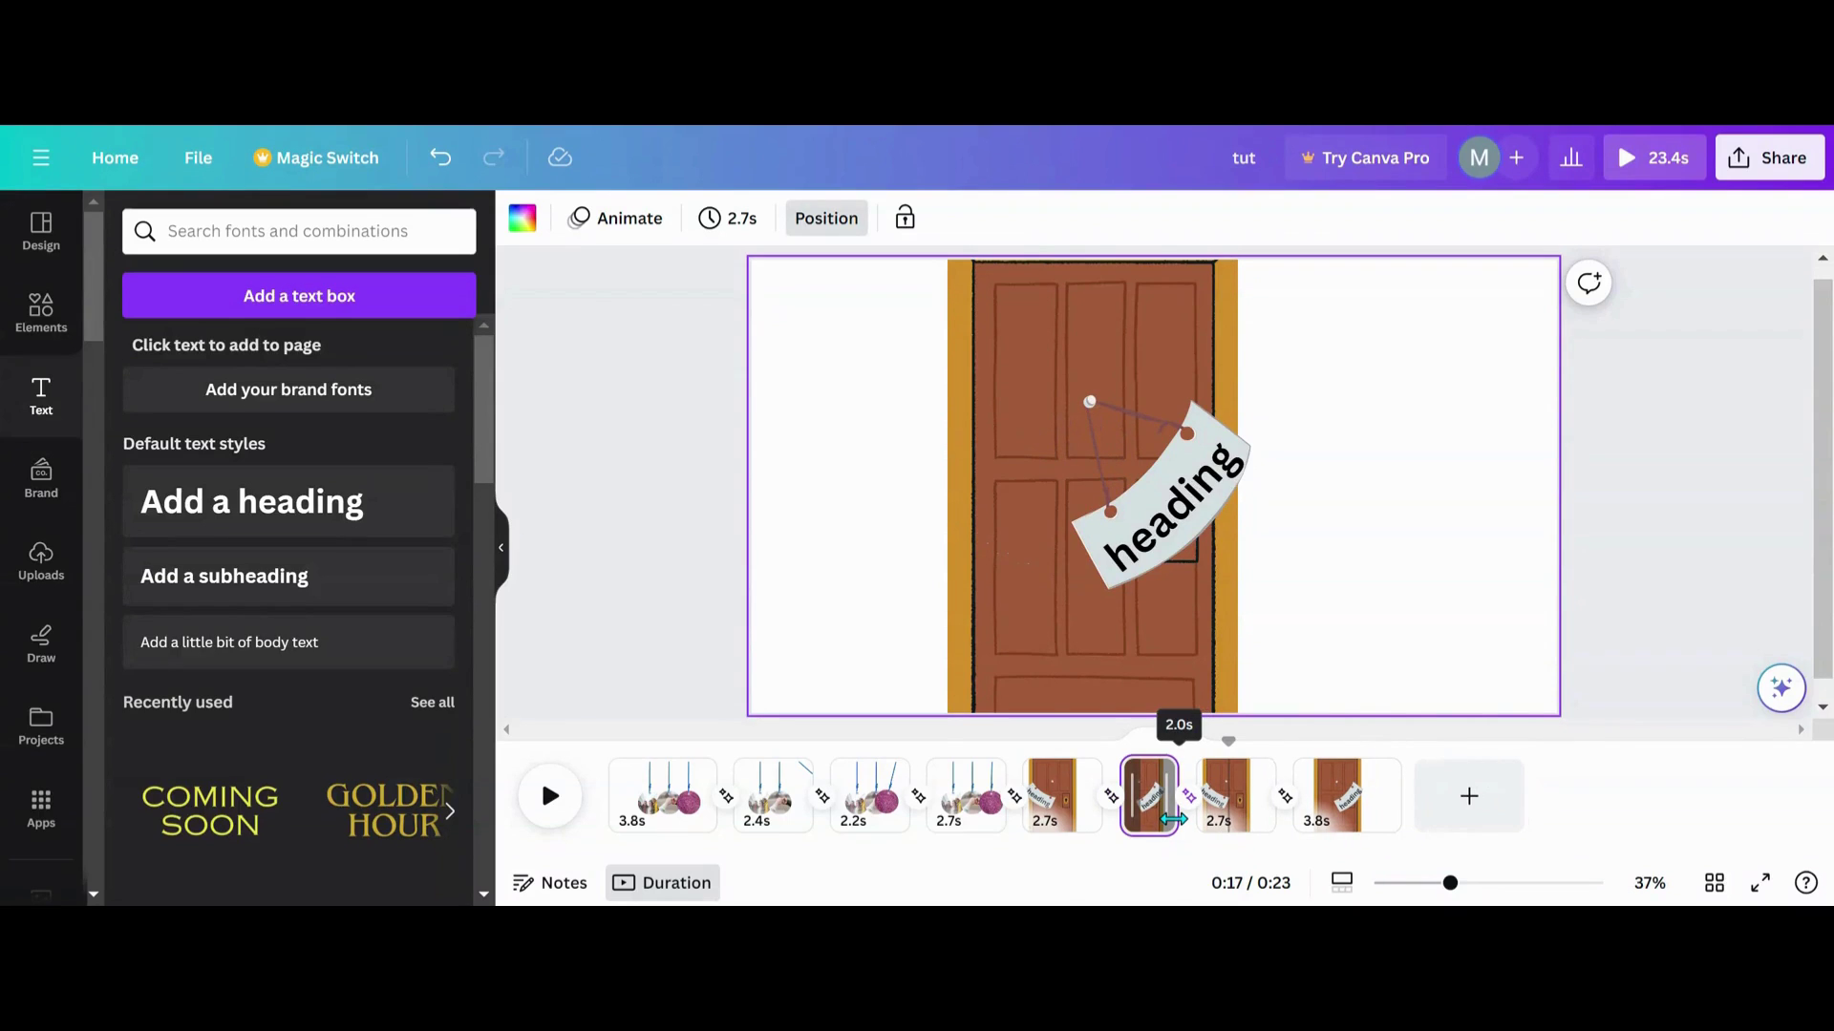
left_click(1063, 818)
left_click(544, 823)
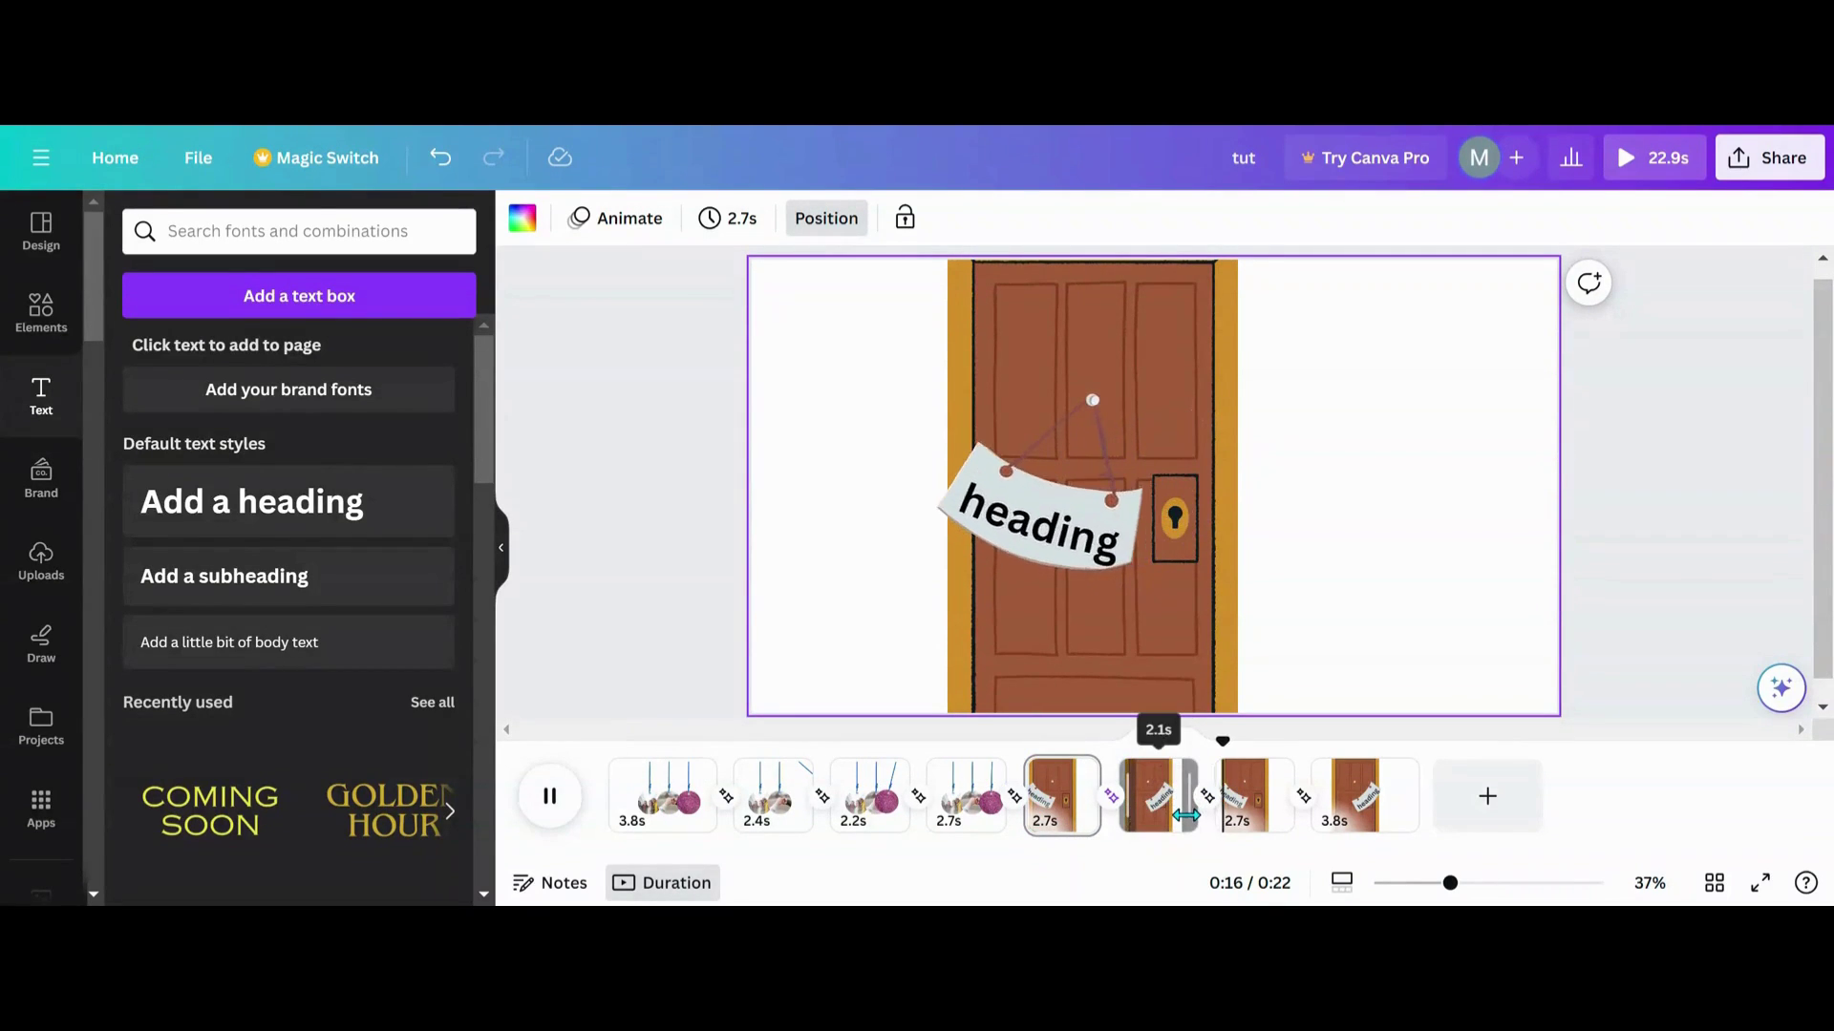
left_click_drag(1186, 815, 1156, 831)
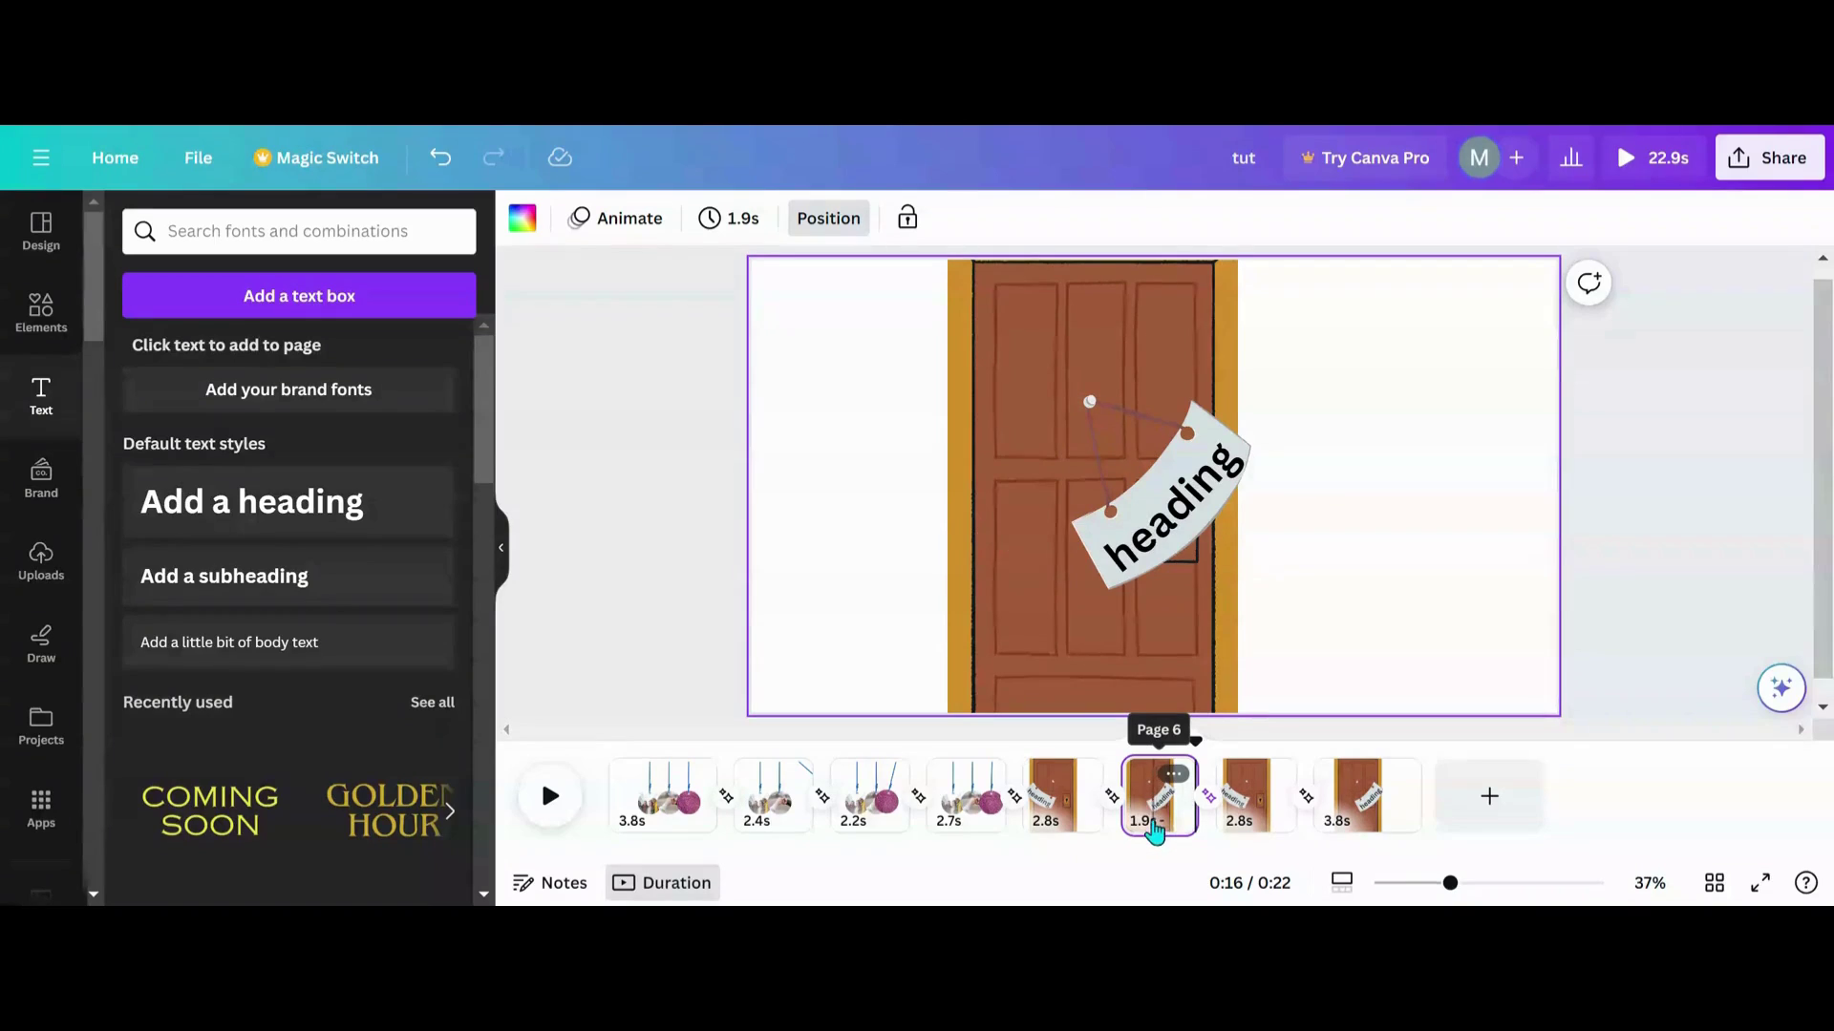
Replay the door animation and shorten the third door page to 1.7 s
left_click(1068, 820)
left_click(554, 802)
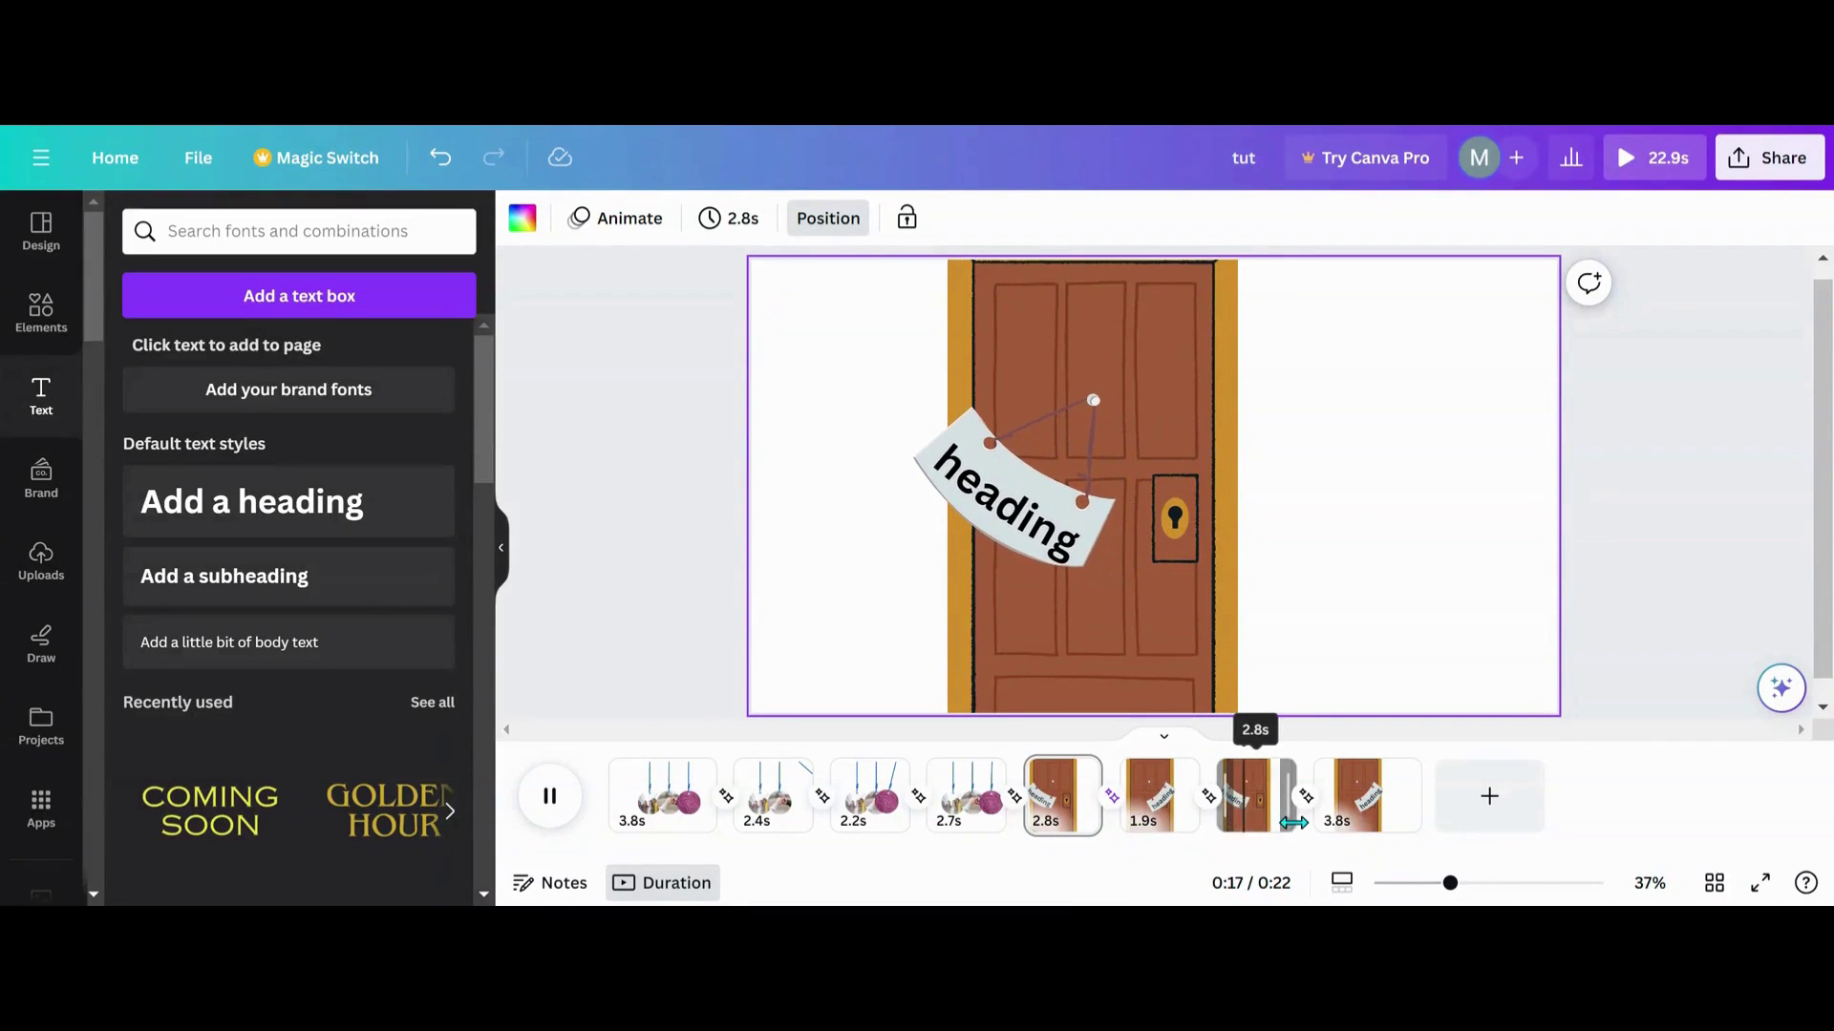
mouse_move(1294, 823)
left_mouse_down()
mouse_move(1264, 831)
mouse_move(1281, 825)
left_mouse_up()
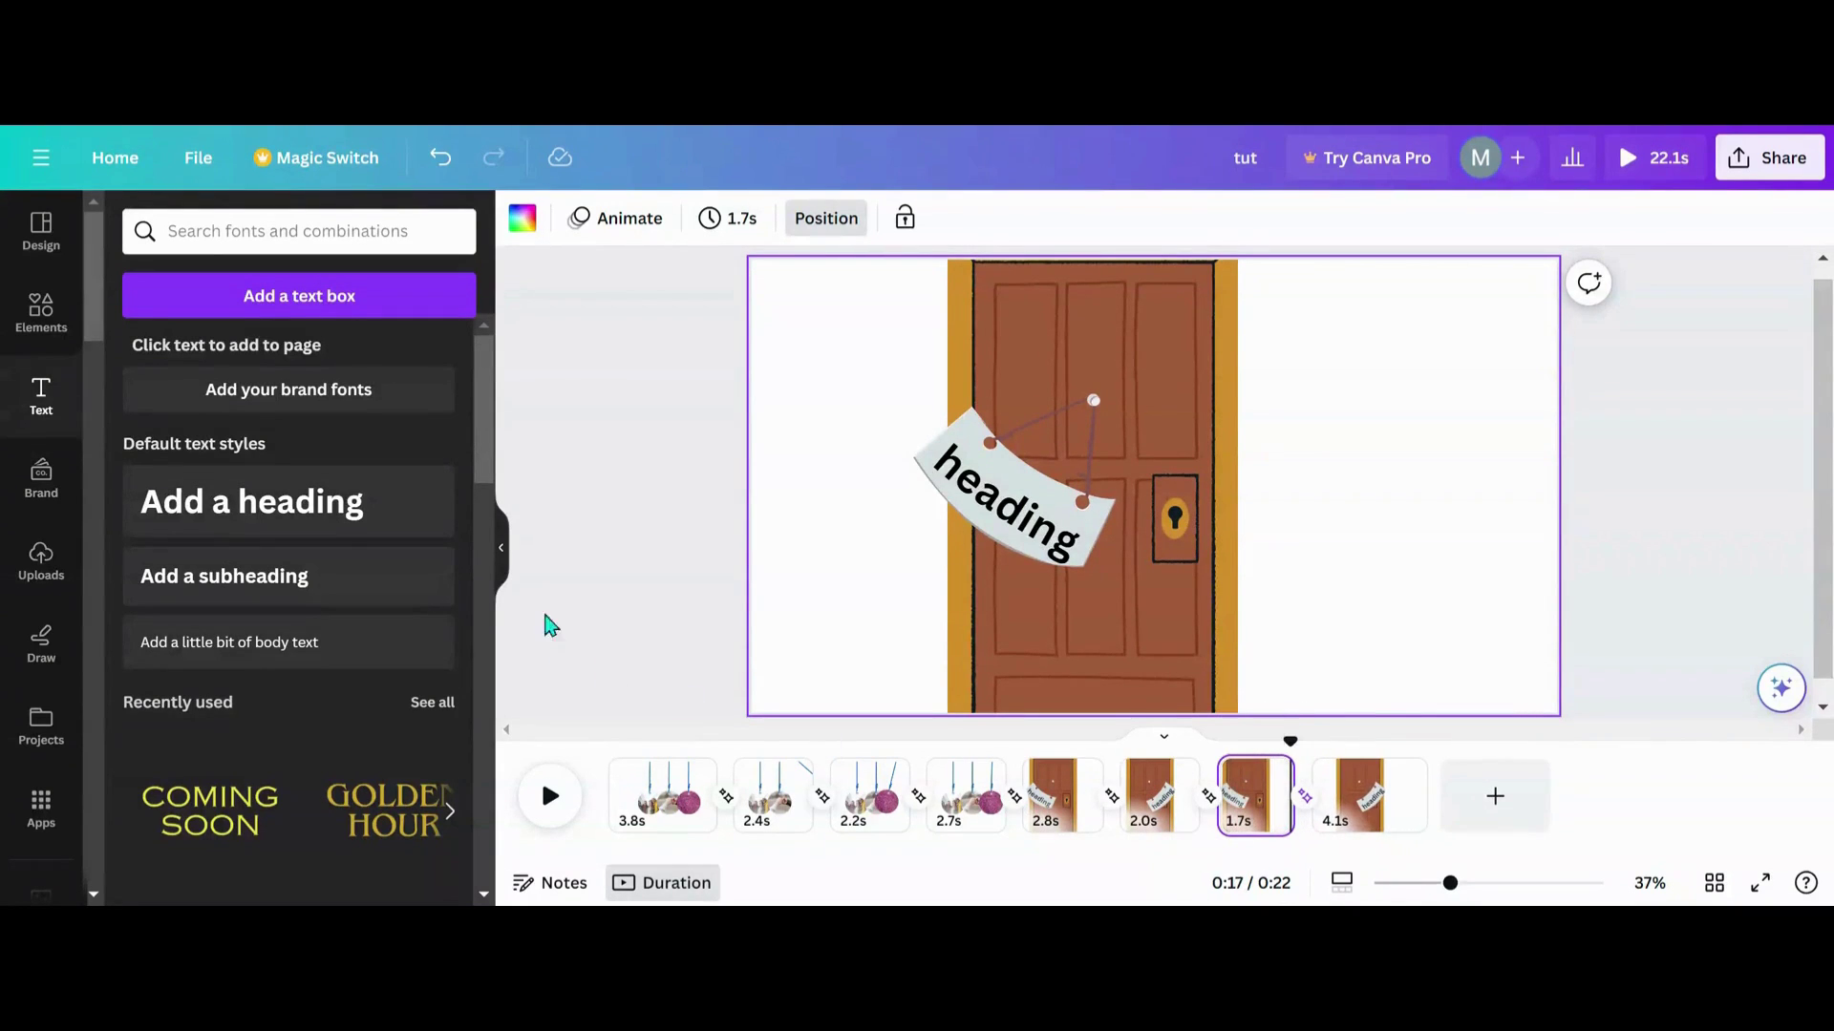
Collapse the side panel and preview the swinging sign from the first door page
left_click(503, 573)
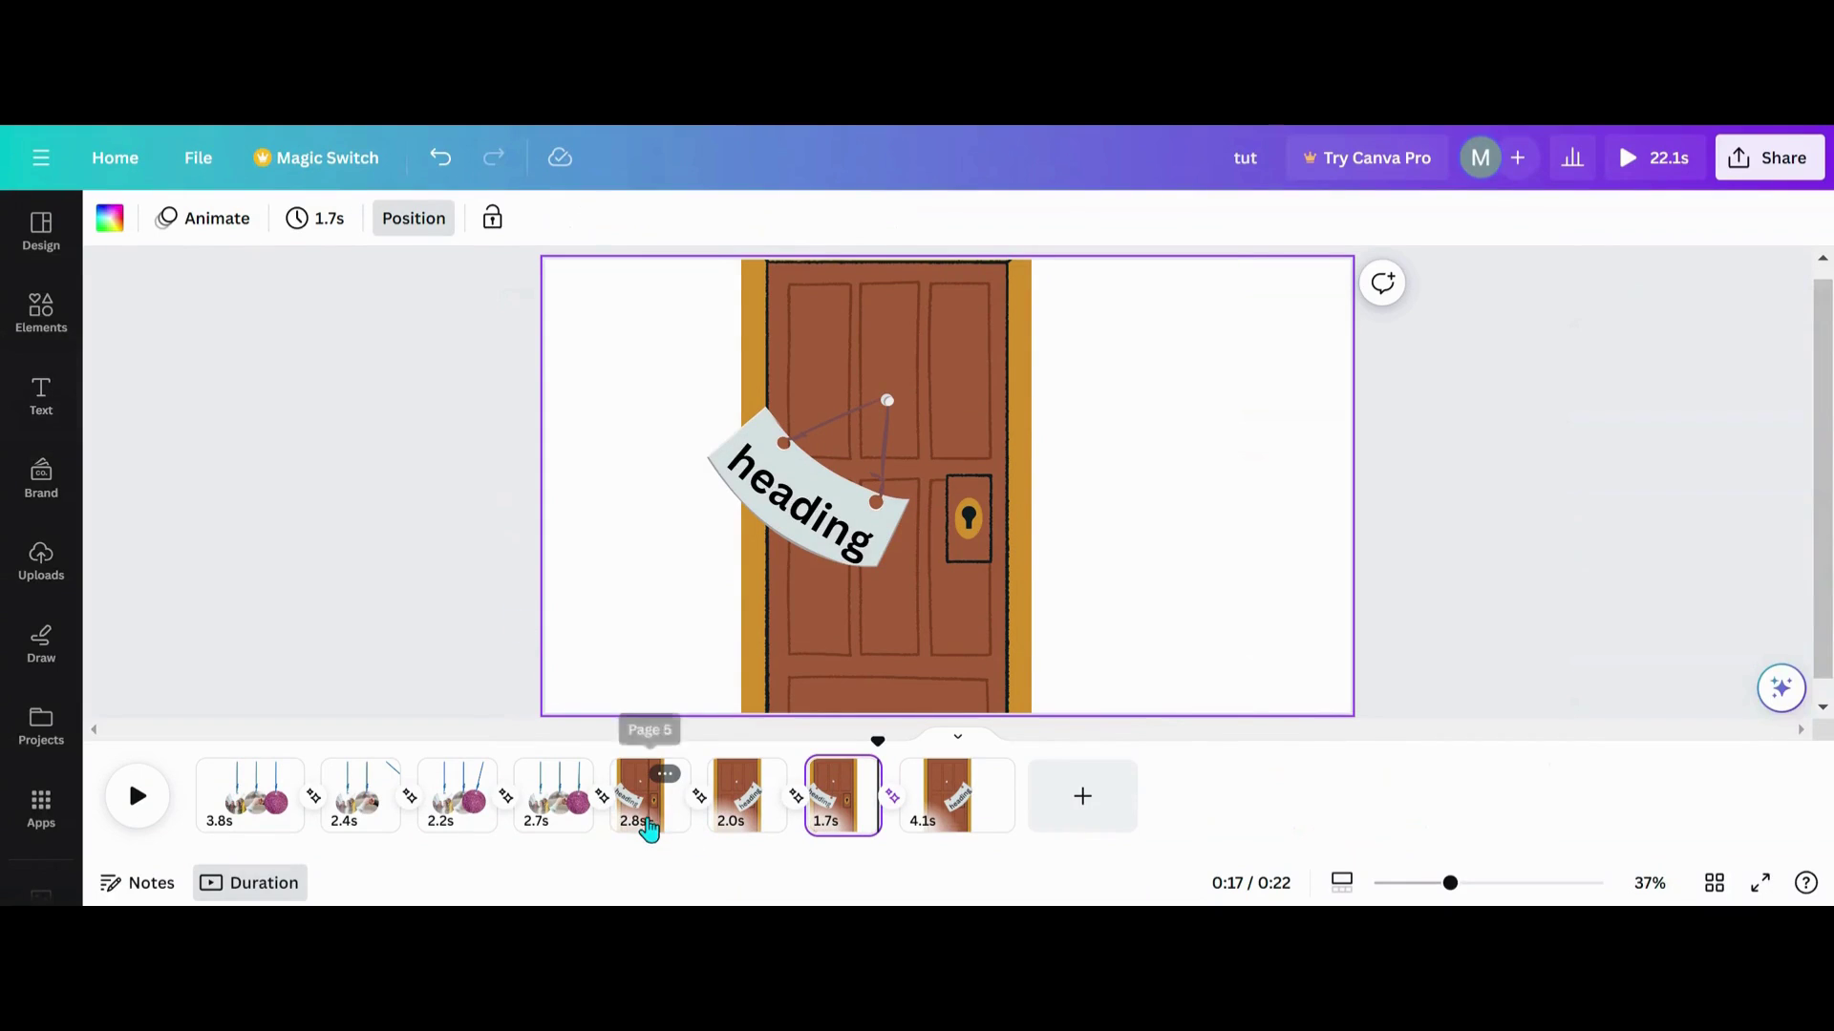
left_click(645, 827)
left_click(138, 797)
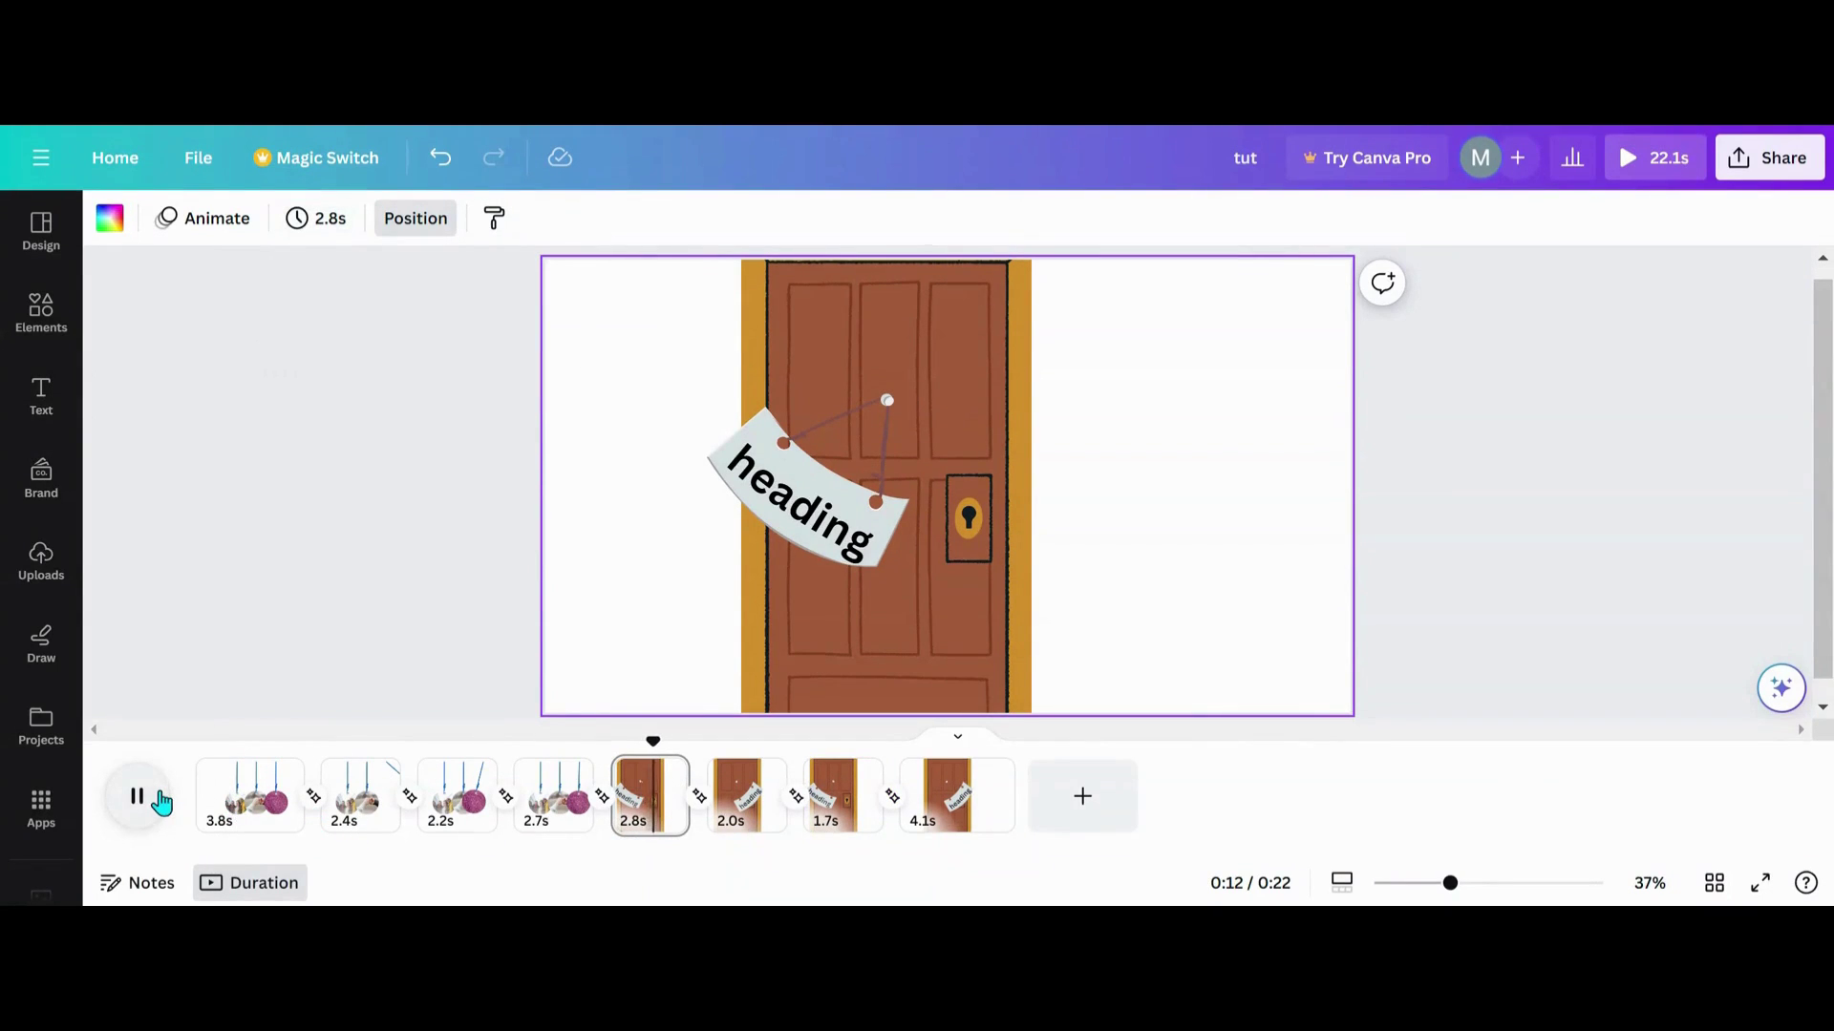